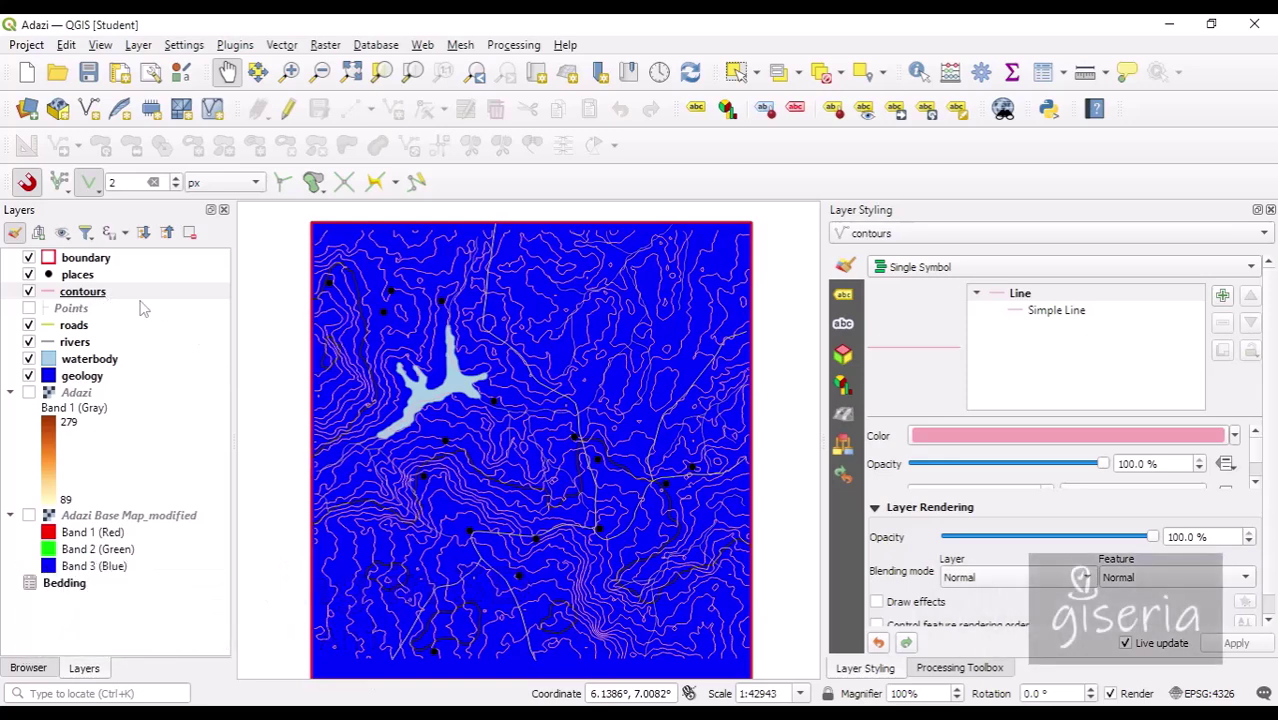
pyautogui.click(29, 668)
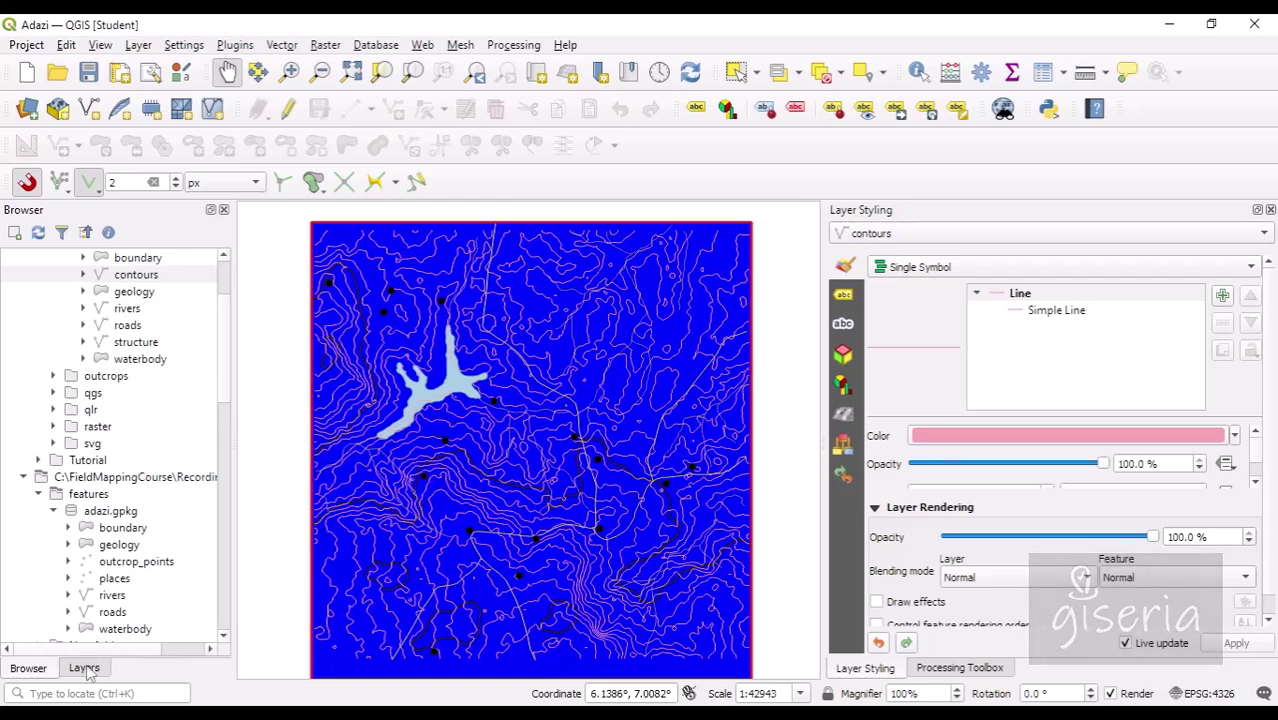
pyautogui.click(84, 668)
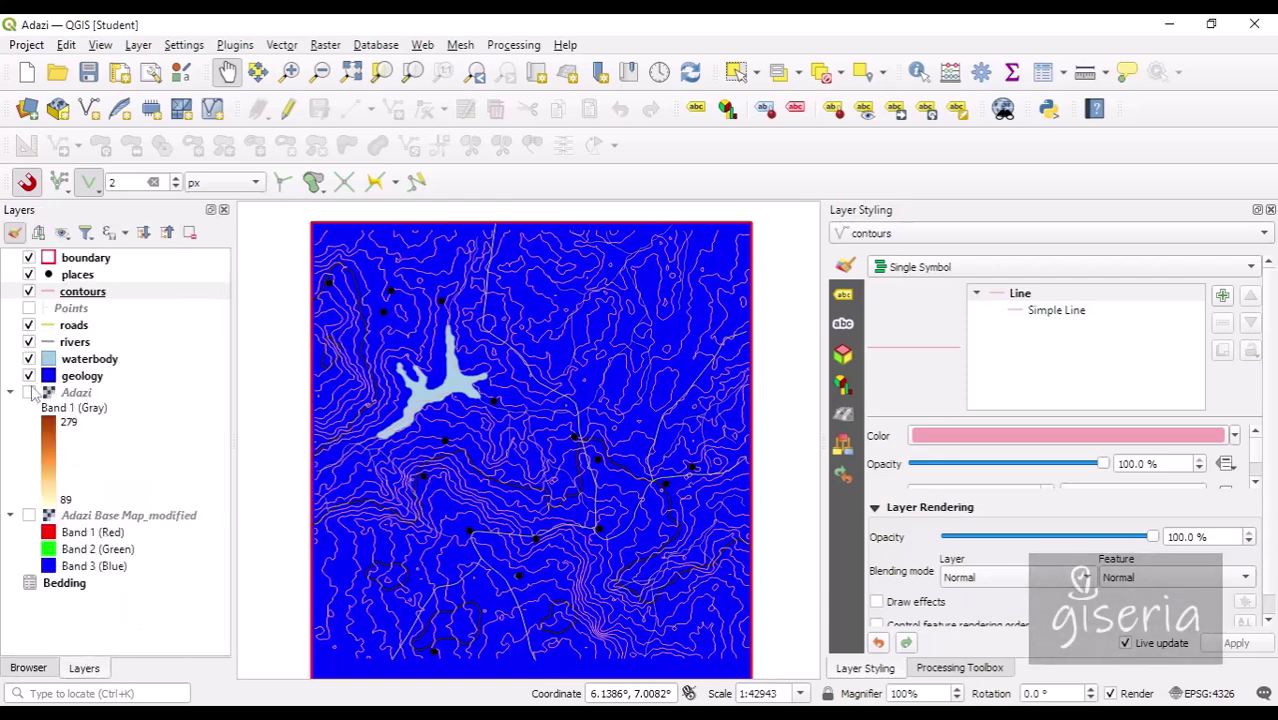
pyautogui.click(72, 394)
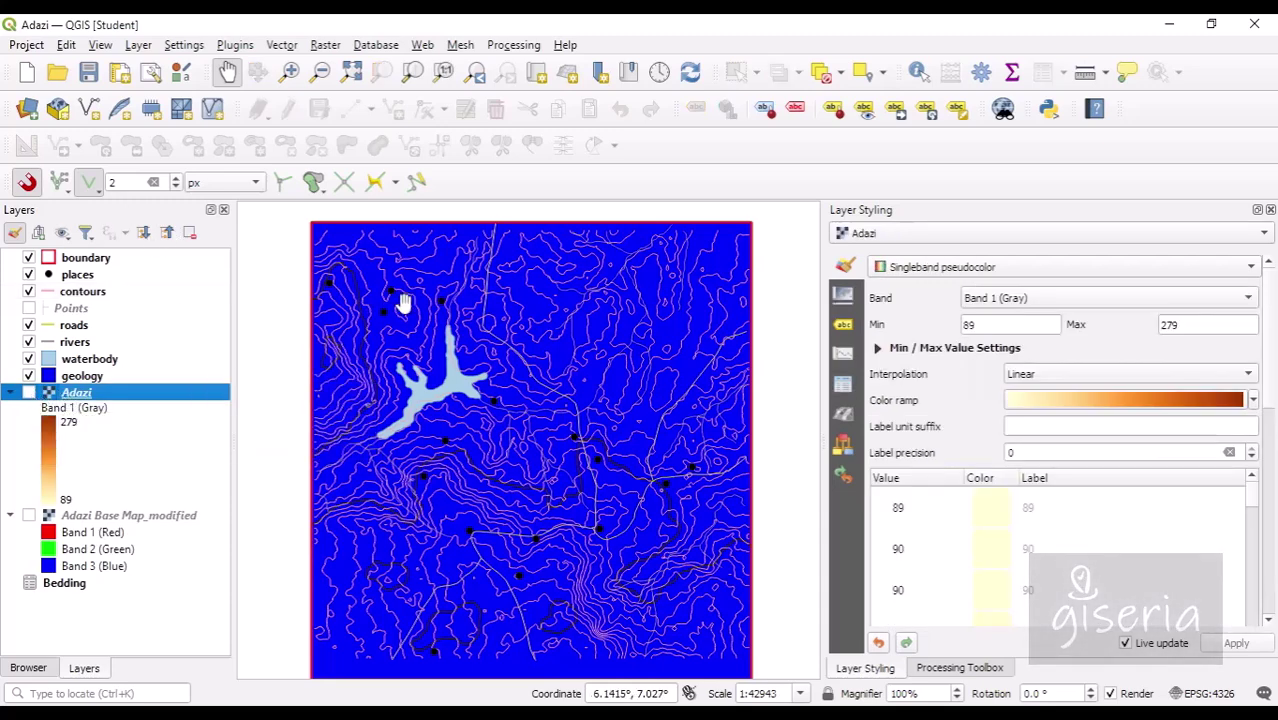
pyautogui.moveTo(447, 362)
pyautogui.mouseDown()
pyautogui.moveTo(470, 346)
pyautogui.moveTo(457, 350)
pyautogui.mouseUp()
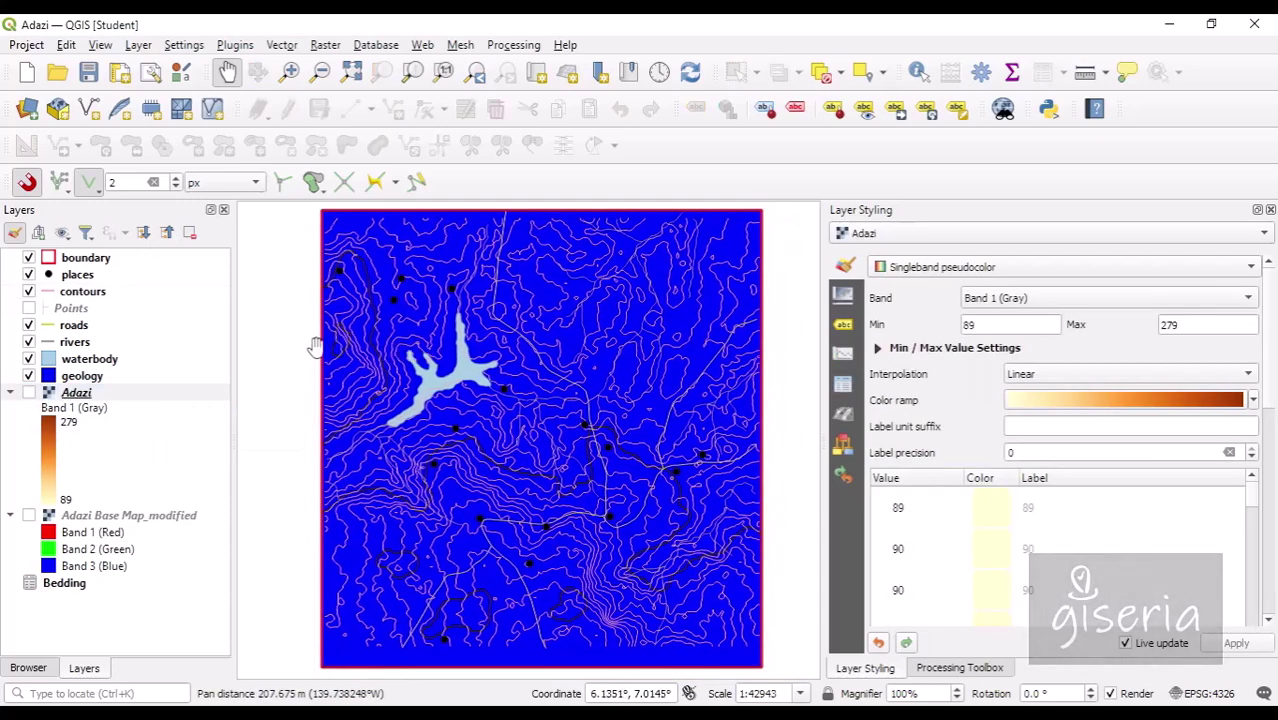
pyautogui.moveTo(405, 289); pyautogui.dragTo(374, 294)
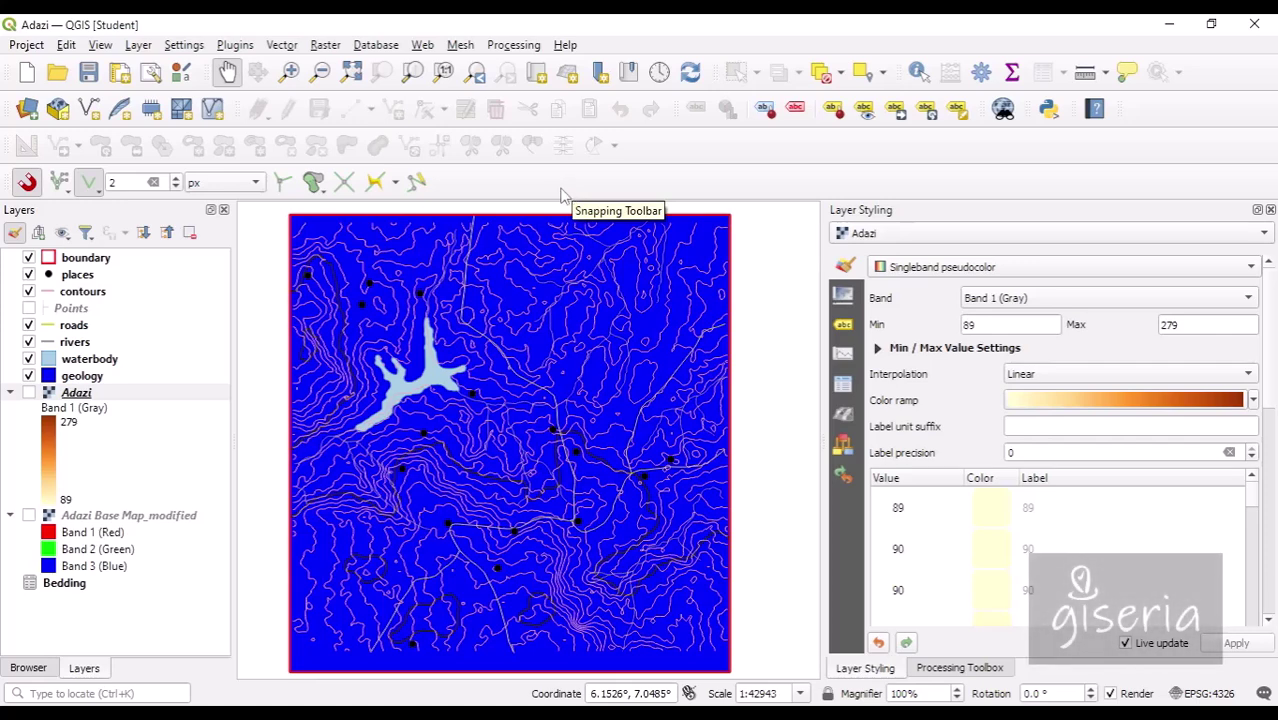
# Step: Hide the Snapping Toolbar and the Advanced Digitizing Toolbar to free up space for the map
pyautogui.rightClick(562, 195)
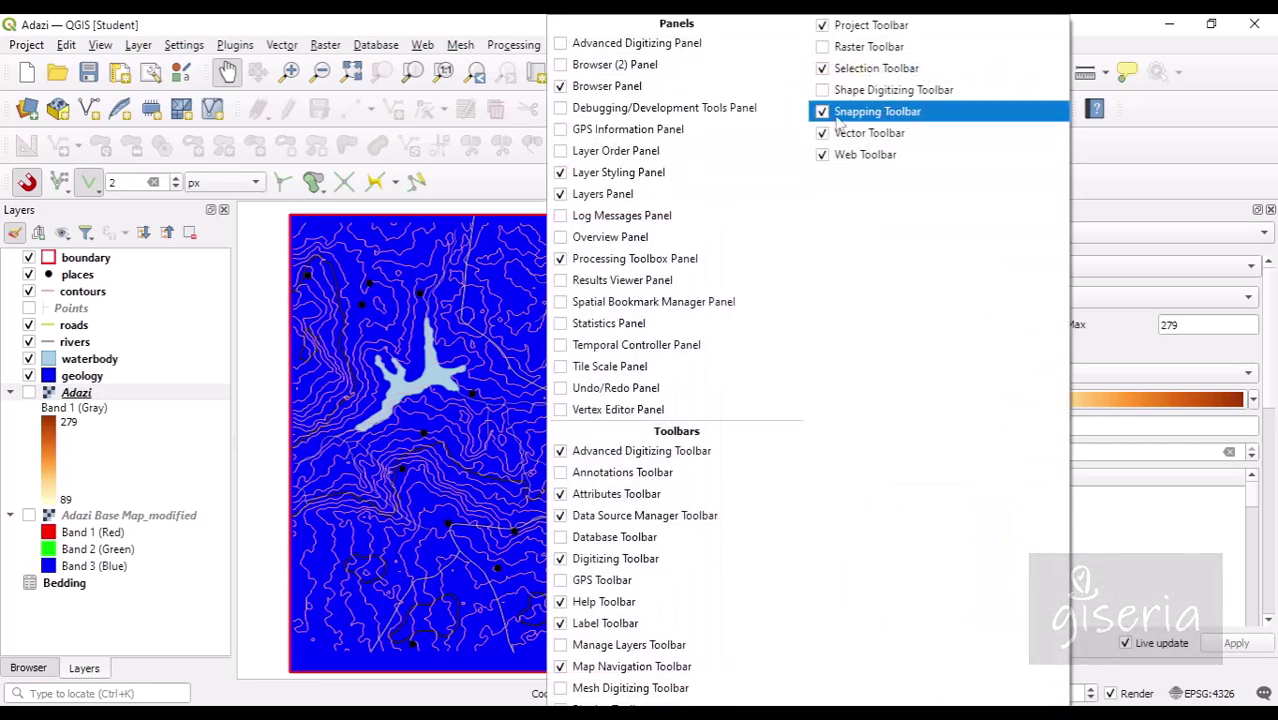
pyautogui.click(826, 117)
pyautogui.rightClick(705, 160)
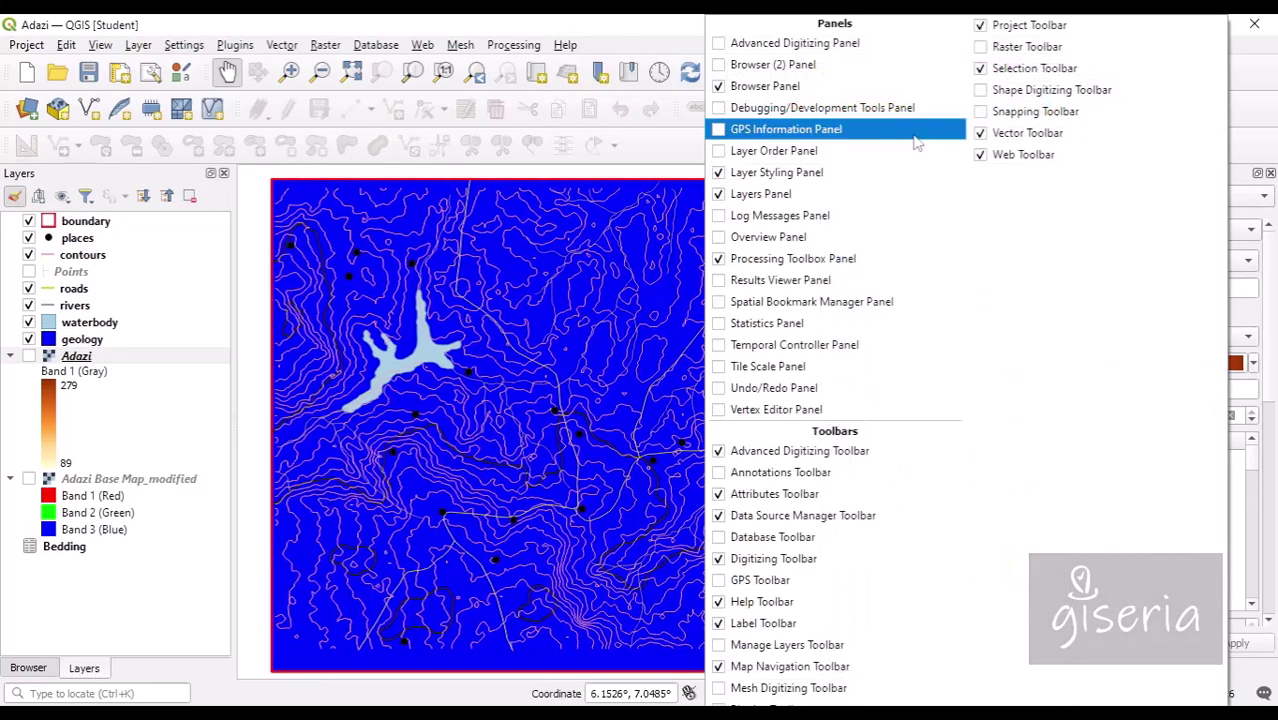
pyautogui.click(719, 451)
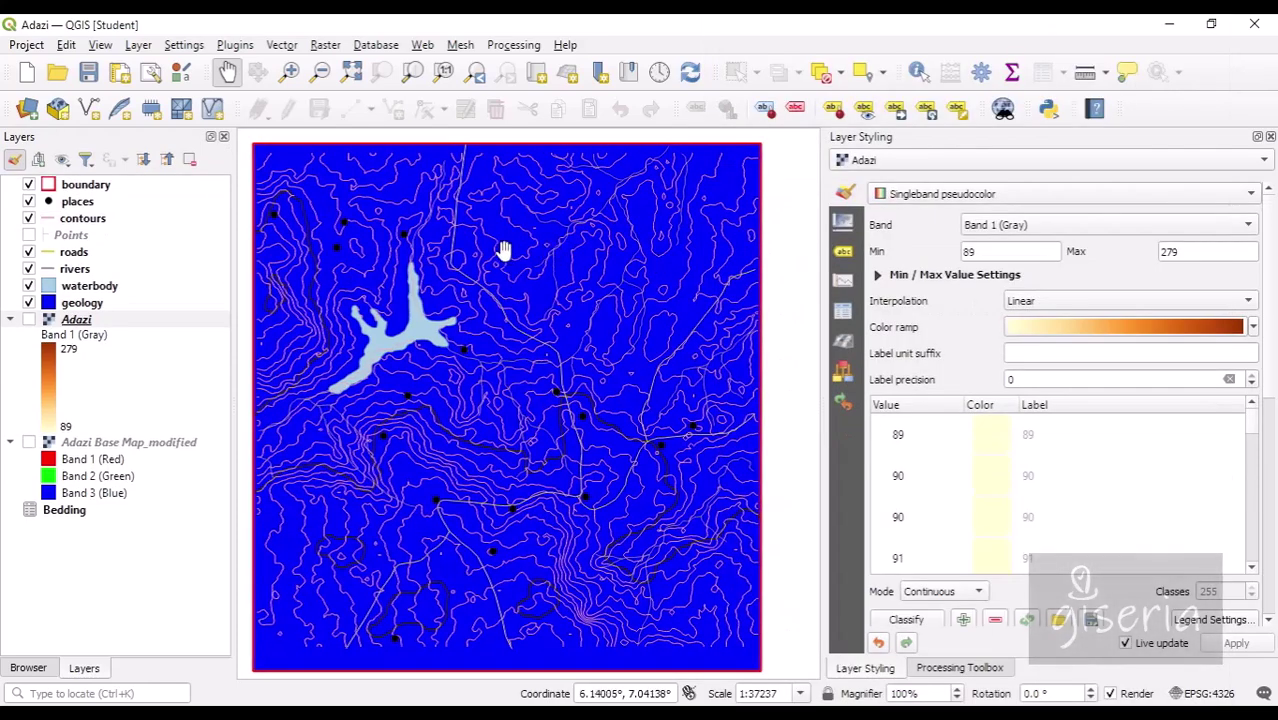
# Step: Examine the records in the attribute table of the places layer, and close the table
pyautogui.moveTo(397, 248); pyautogui.dragTo(455, 250)
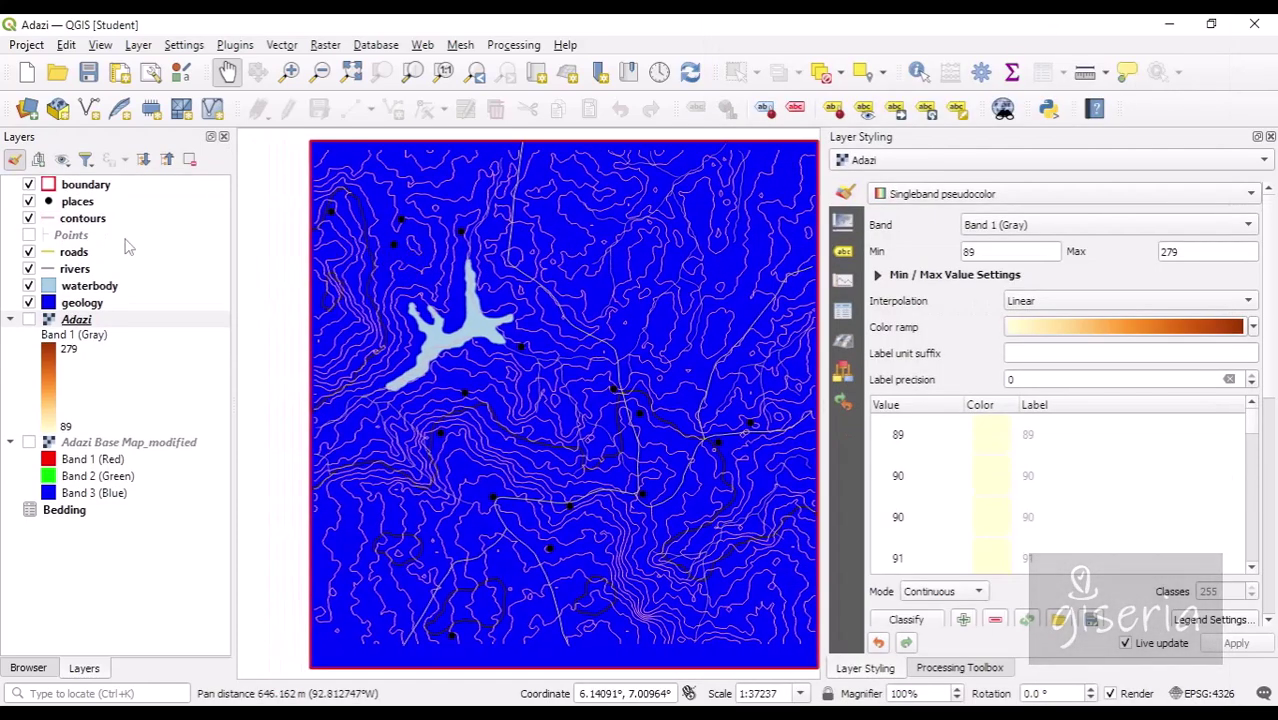
pyautogui.click(97, 186)
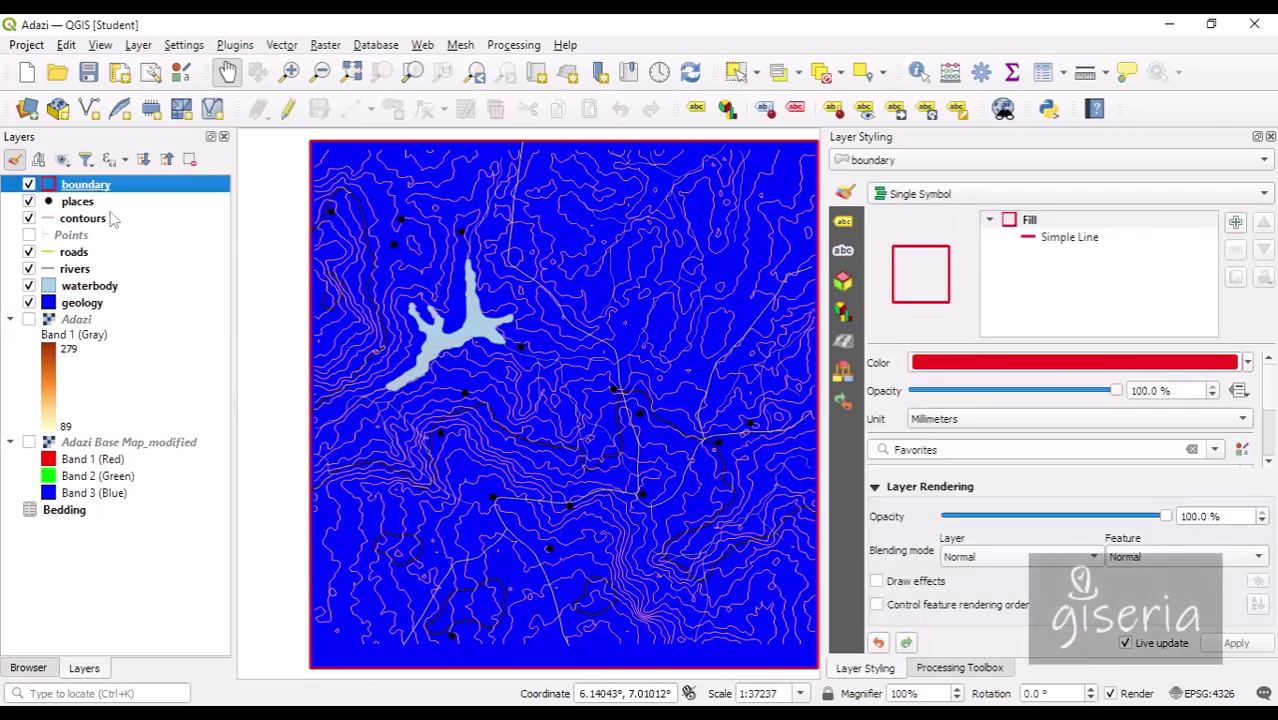
pyautogui.click(84, 204)
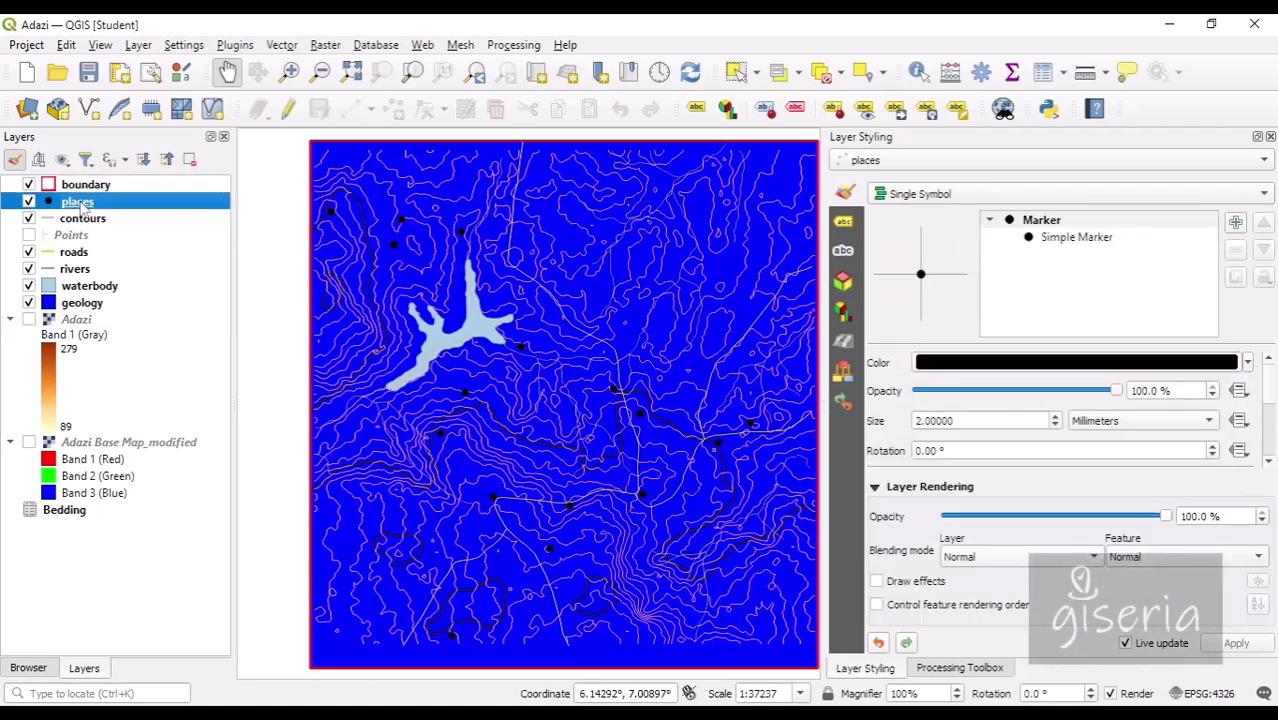
pyautogui.rightClick(83, 204)
pyautogui.click(176, 482)
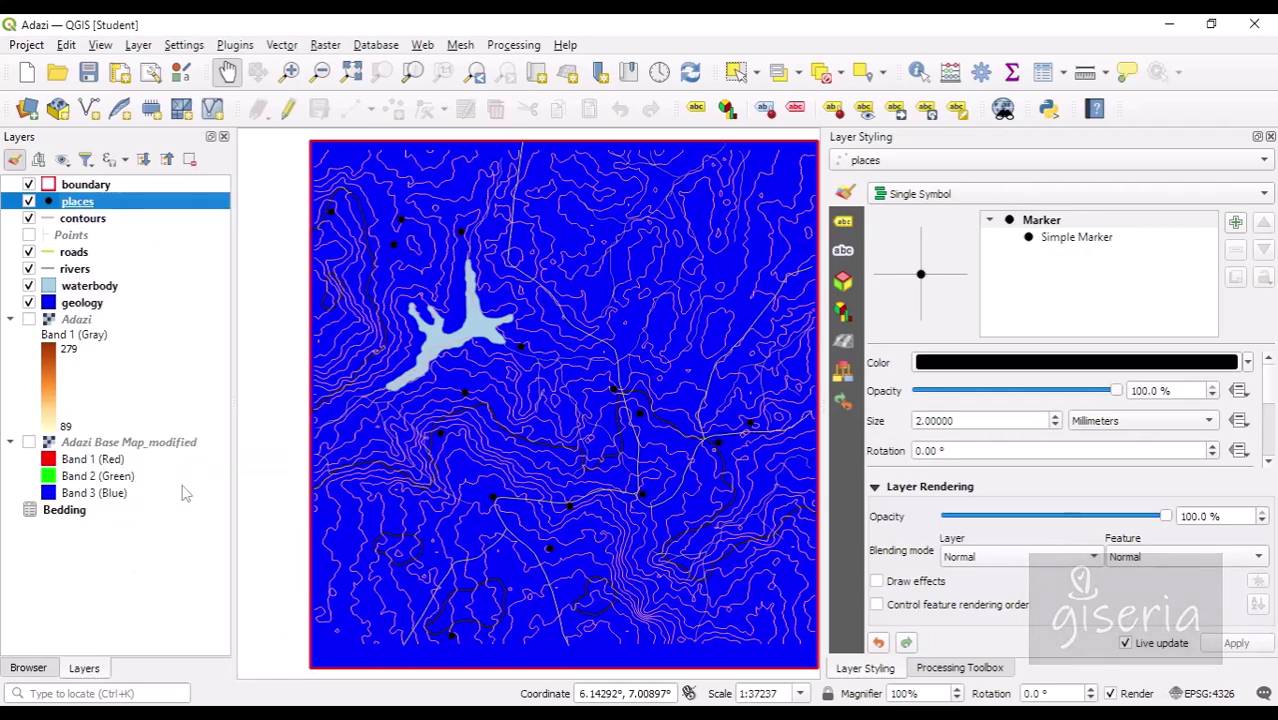
pyautogui.scroll(-3, 422, 490)
pyautogui.scroll(3, 419, 513)
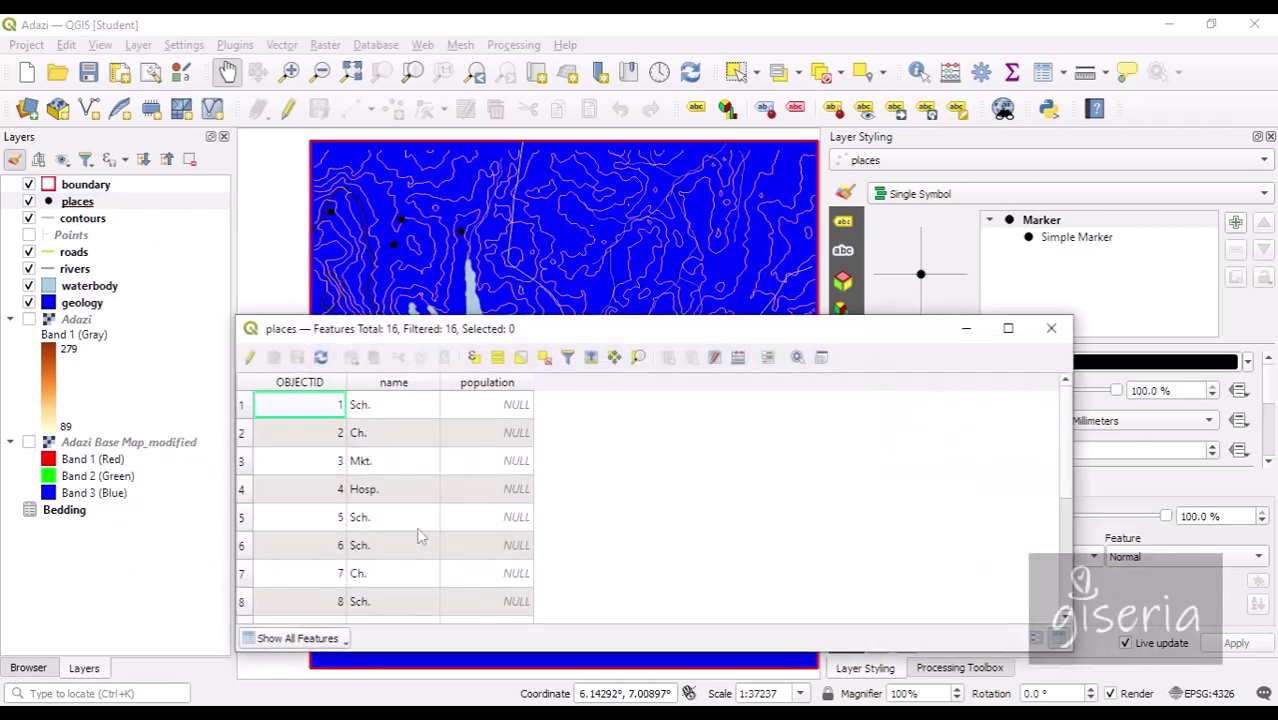
pyautogui.click(1051, 330)
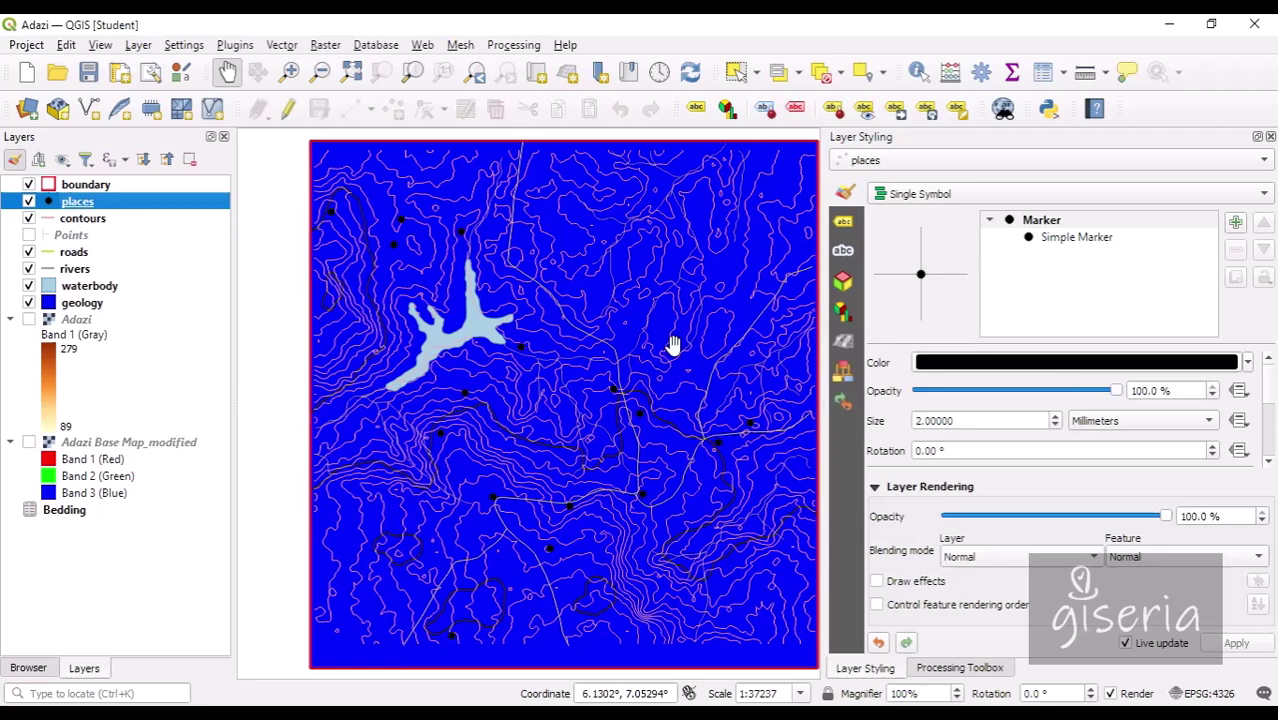
# Step: Style the geology layer as Categorized by the name field and classify it with random colors
pyautogui.click(97, 306)
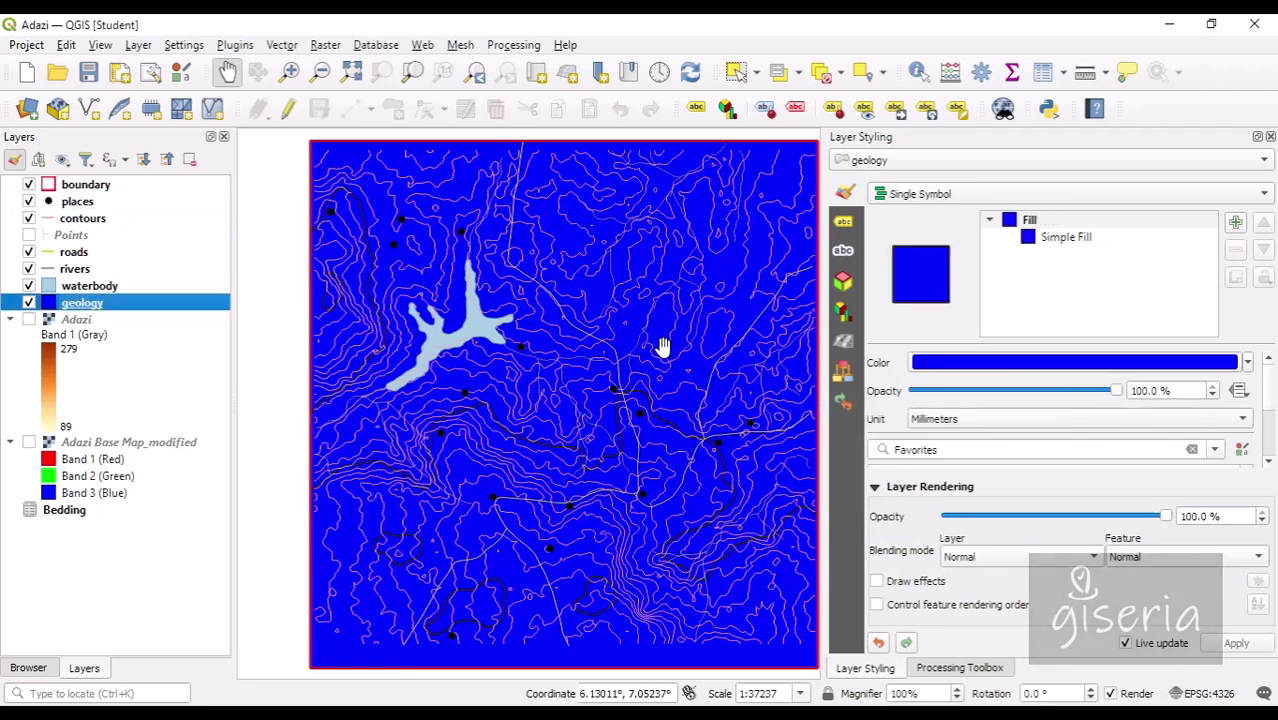
pyautogui.click(960, 195)
pyautogui.click(950, 231)
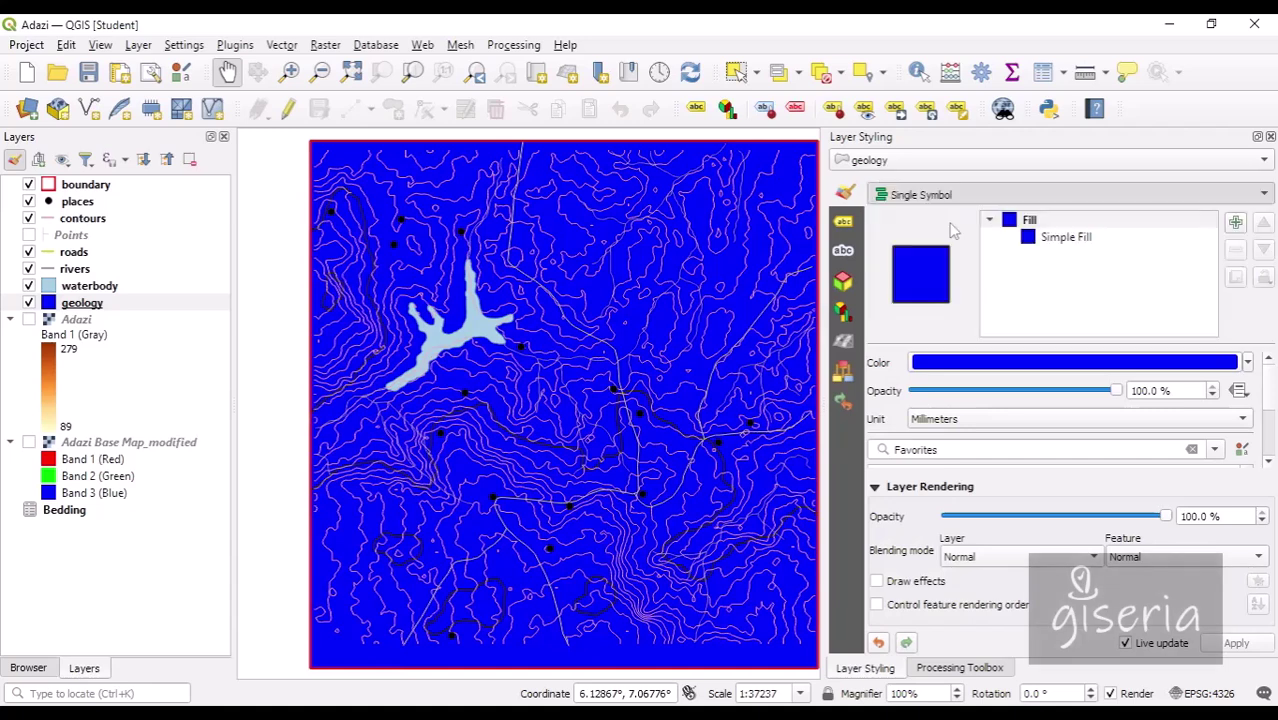
pyautogui.click(948, 200)
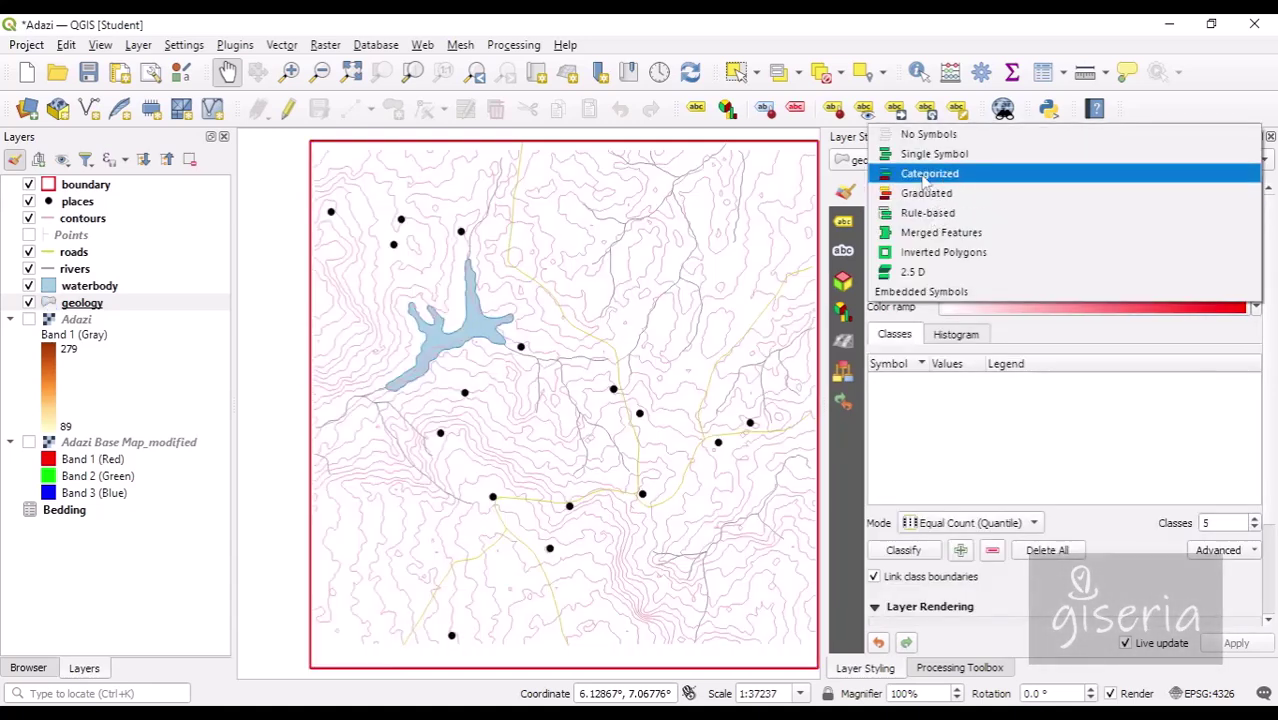
pyautogui.click(922, 182)
pyautogui.scroll(1, 915, 194)
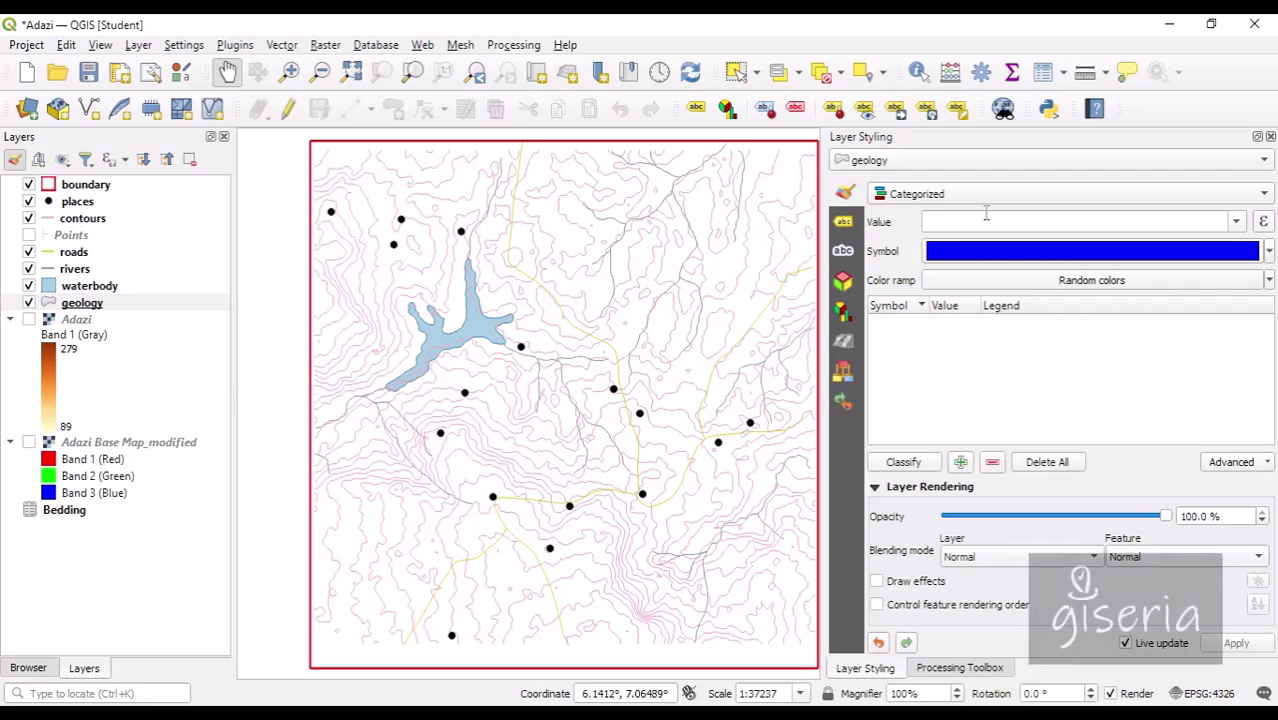
pyautogui.click(1237, 222)
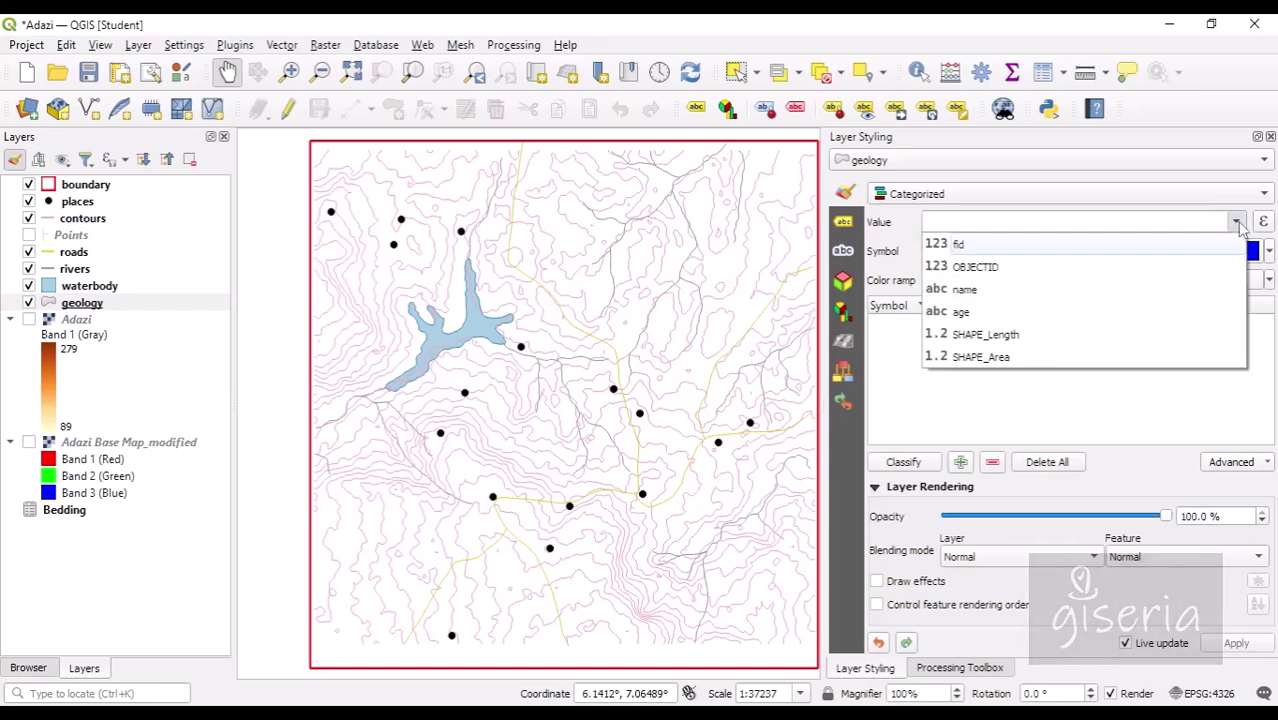
pyautogui.click(998, 300)
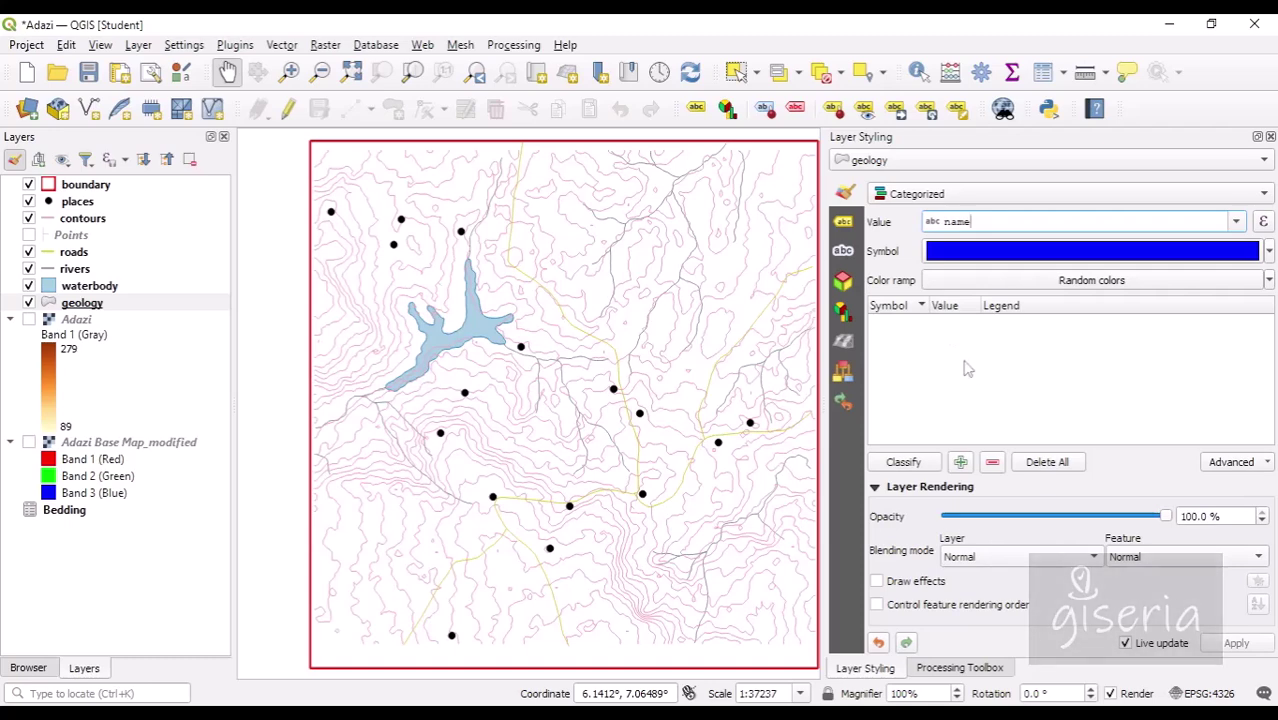
pyautogui.click(903, 465)
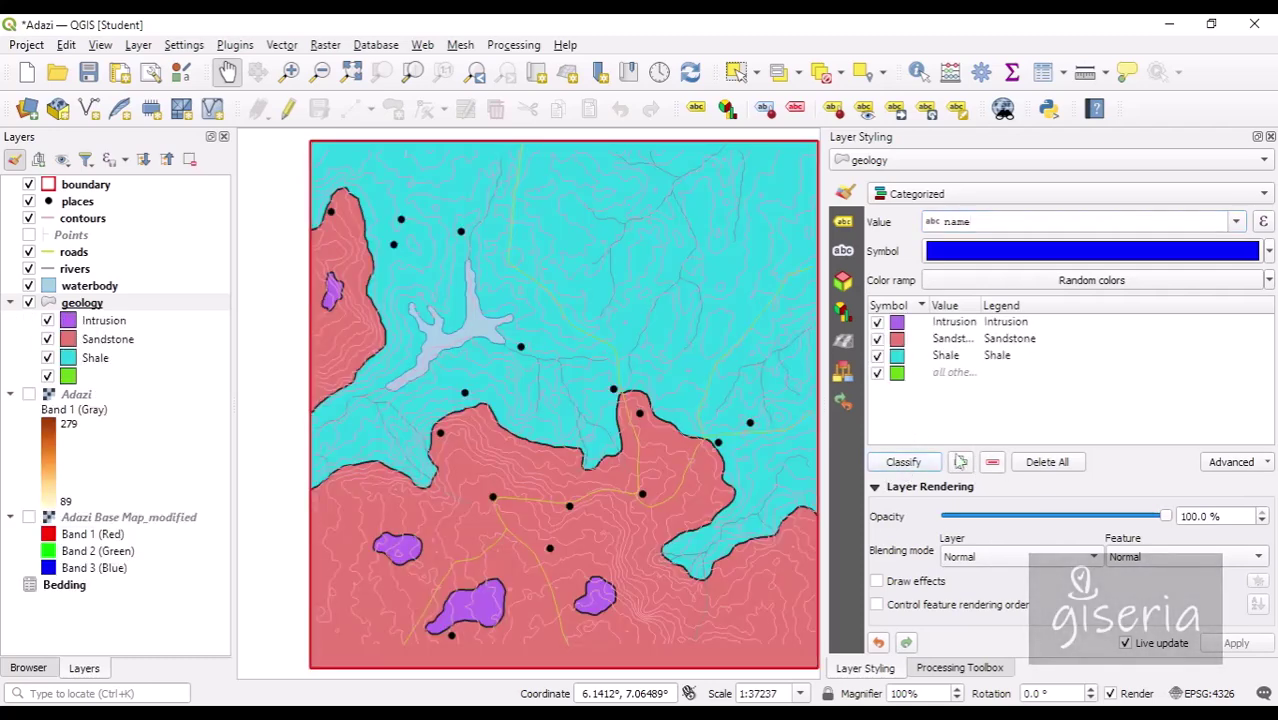
# Step: Hide the contours and roads layers on the map
pyautogui.click(29, 218)
pyautogui.click(29, 252)
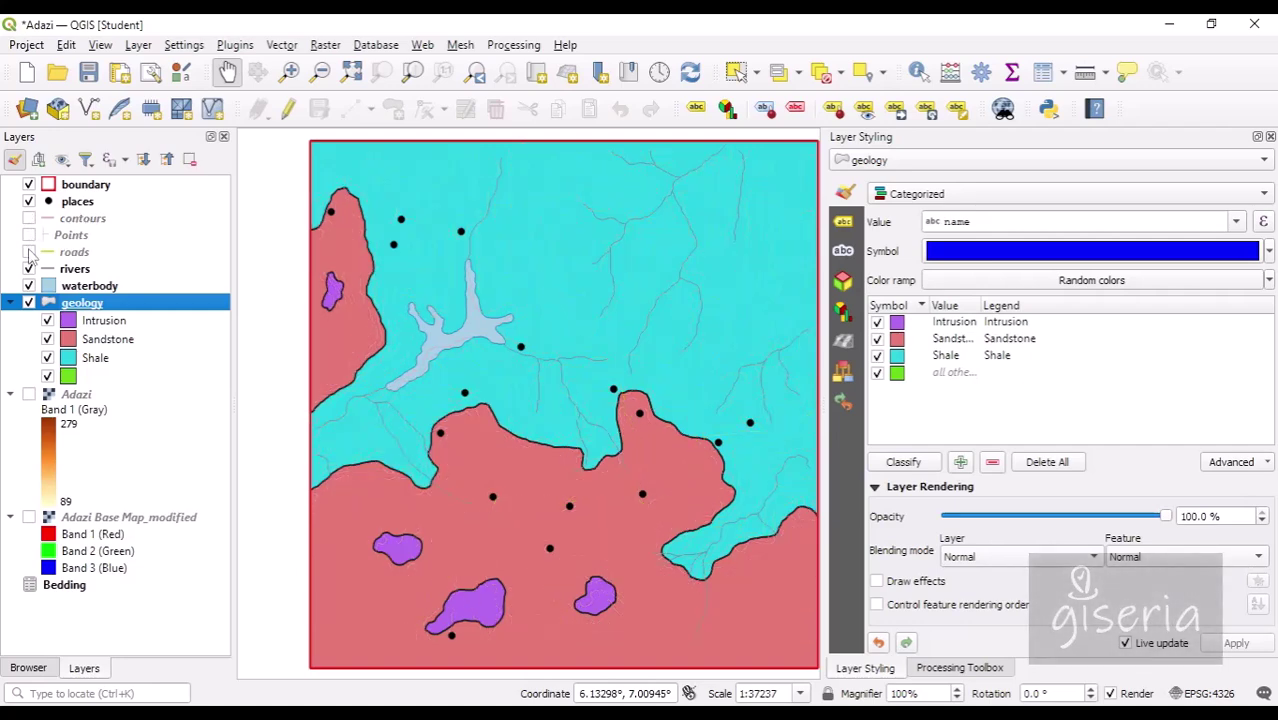
# Step: Reorder the layers so that contours sits directly below Points, and save the project
pyautogui.moveTo(69, 240); pyautogui.dragTo(86, 212)
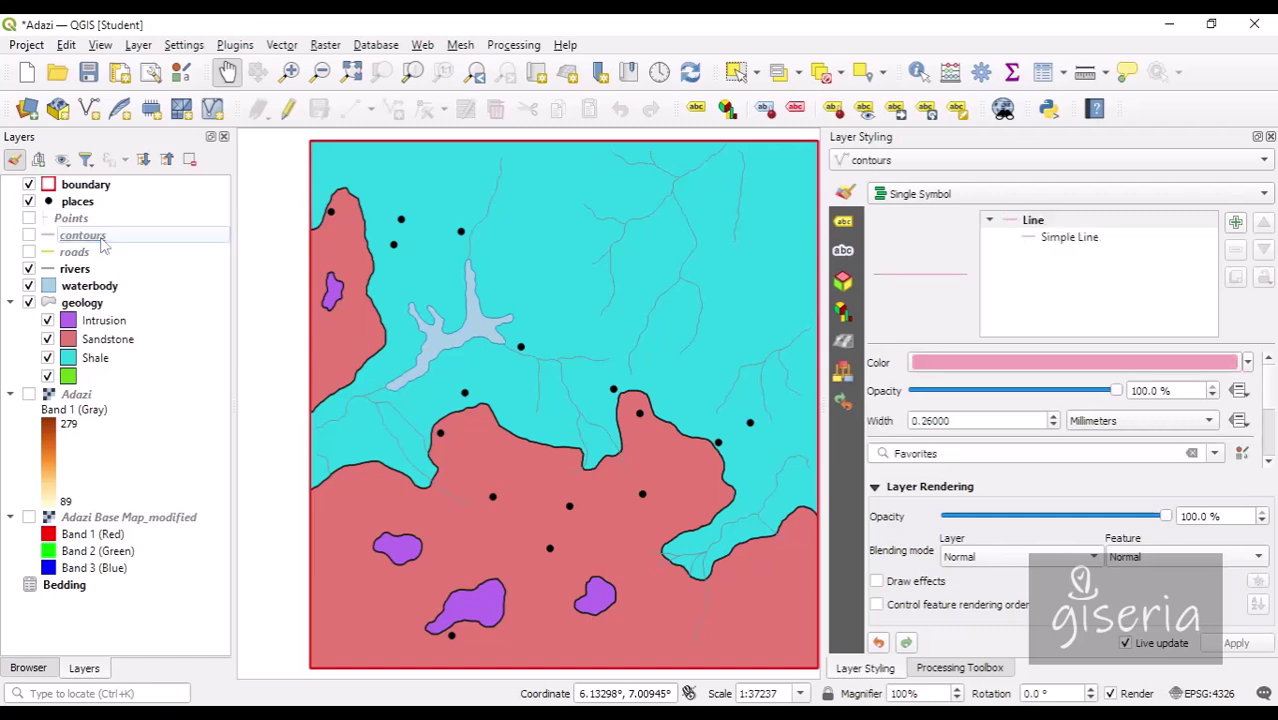
pyautogui.click(88, 72)
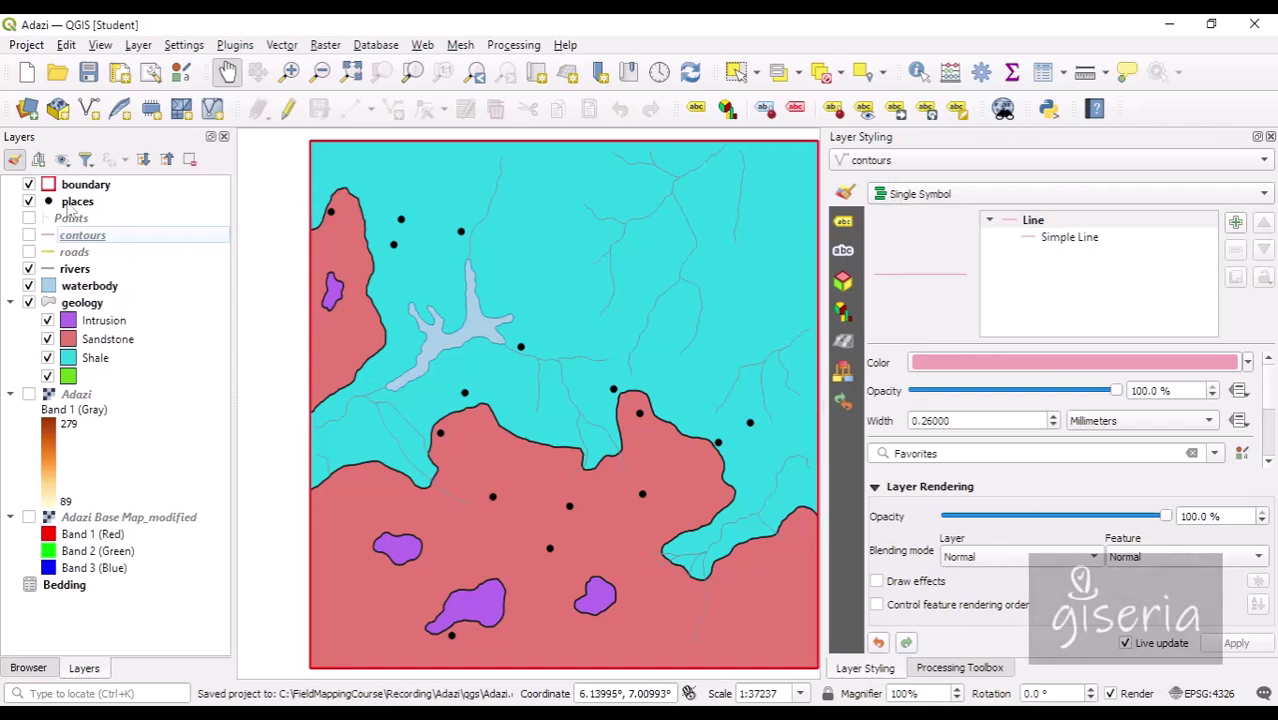
# Step: Set the fill color of the geology layer's Intrusion category to red from the recent colors
pyautogui.click(85, 303)
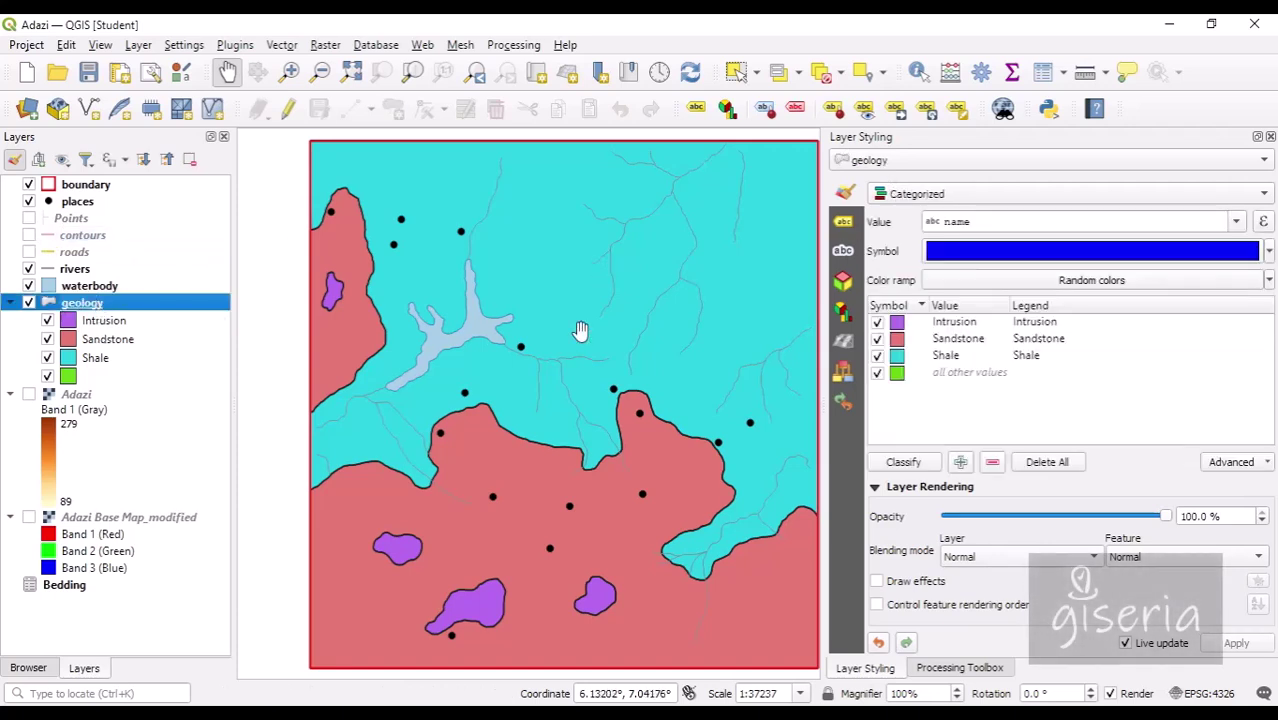
pyautogui.click(899, 325)
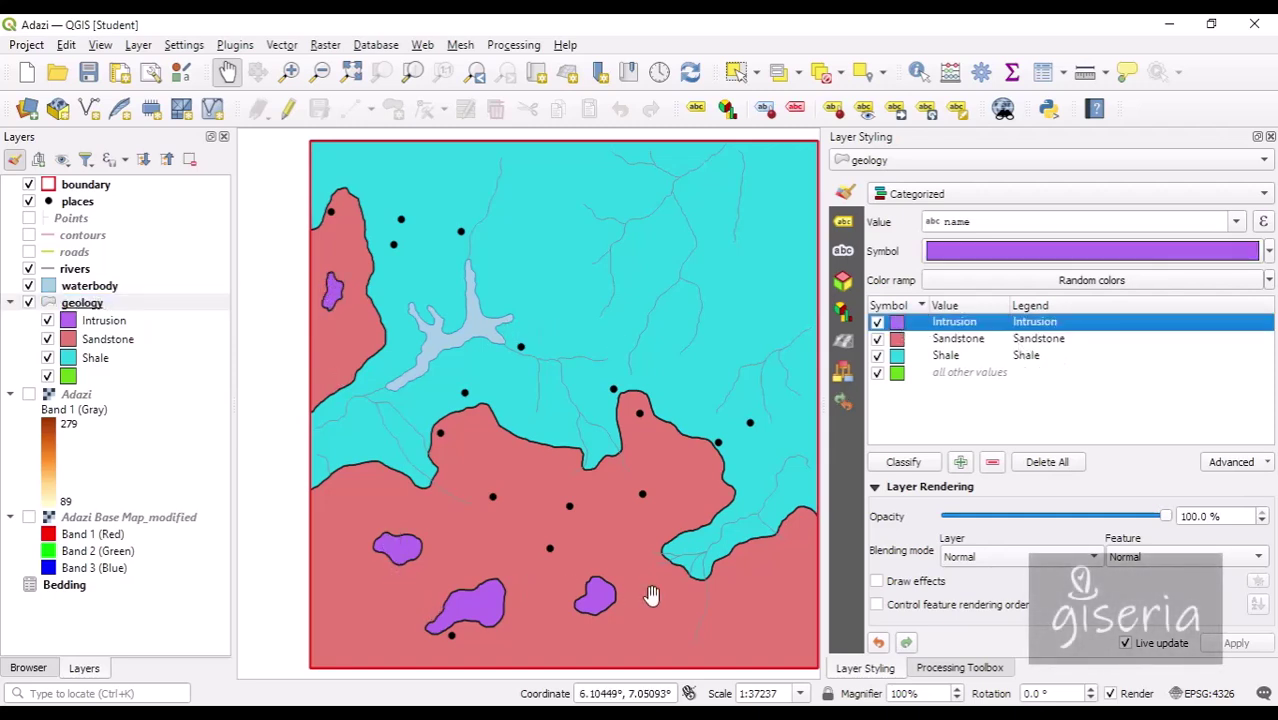
pyautogui.doubleClick(898, 323)
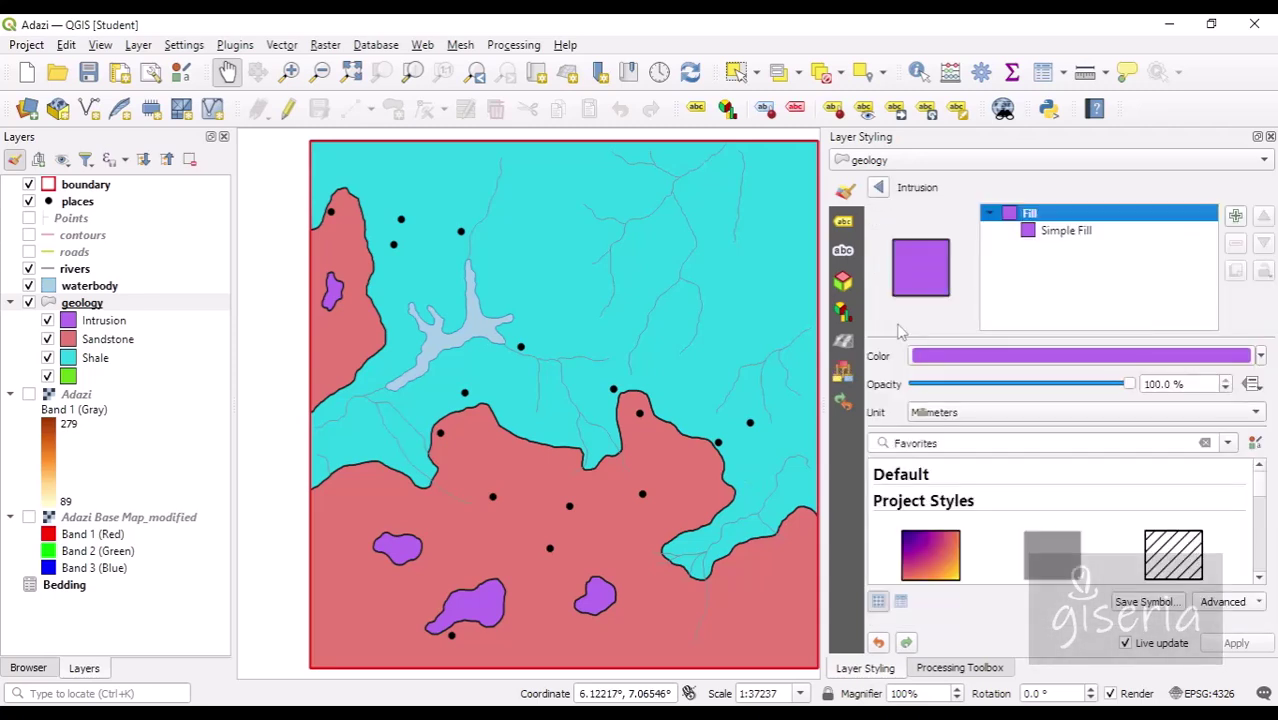
pyautogui.click(1260, 356)
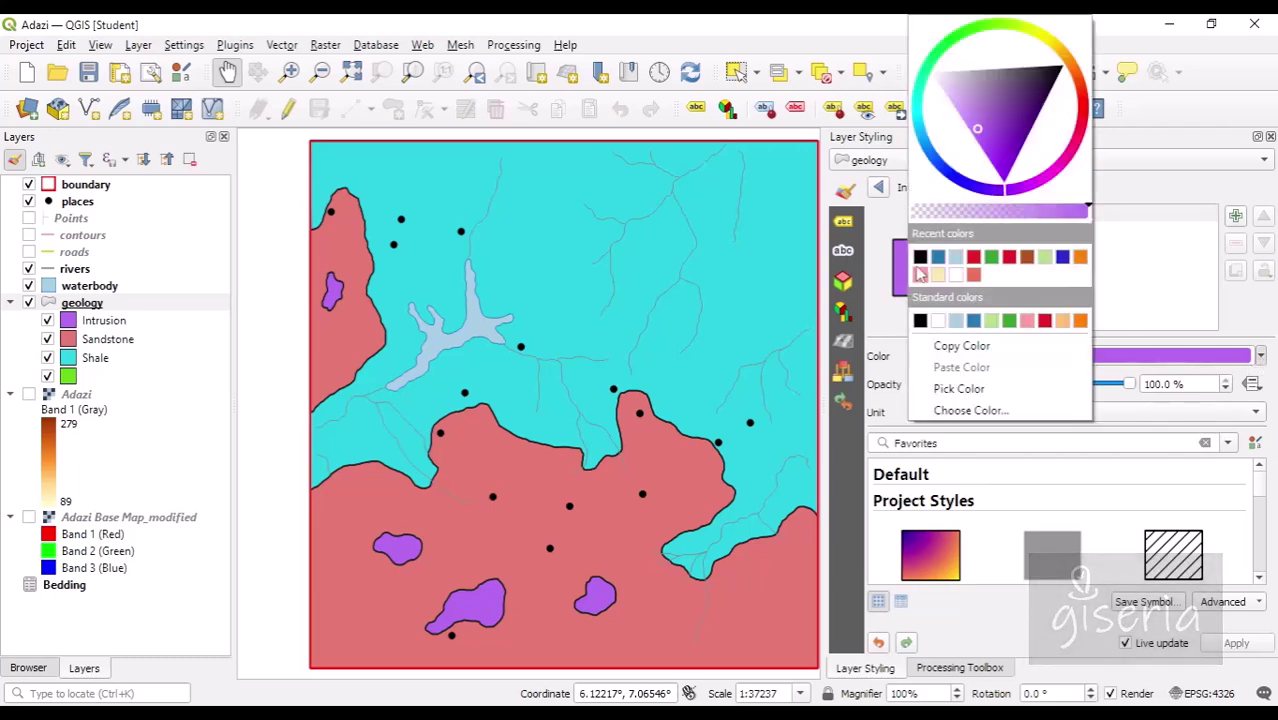
pyautogui.click(975, 258)
pyautogui.click(879, 190)
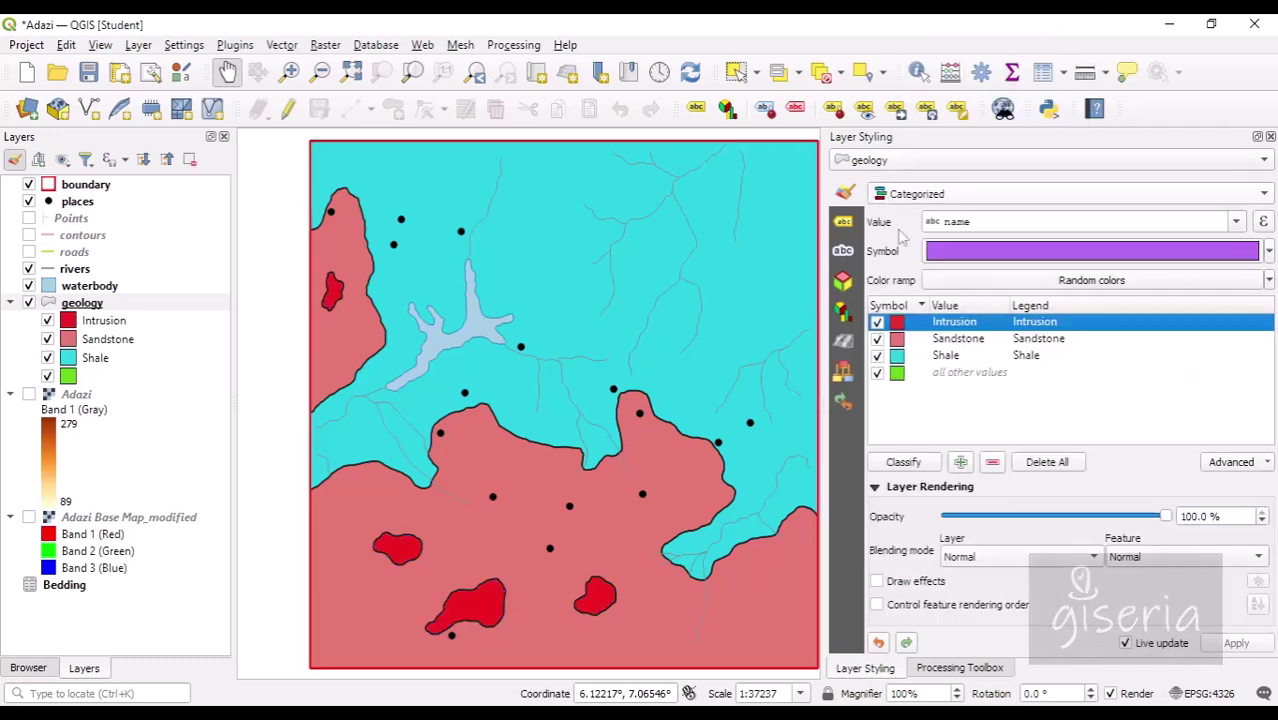
# Step: Set the fill color of the geology layer's Sandstone category to yellow using the color wheel
pyautogui.doubleClick(896, 340)
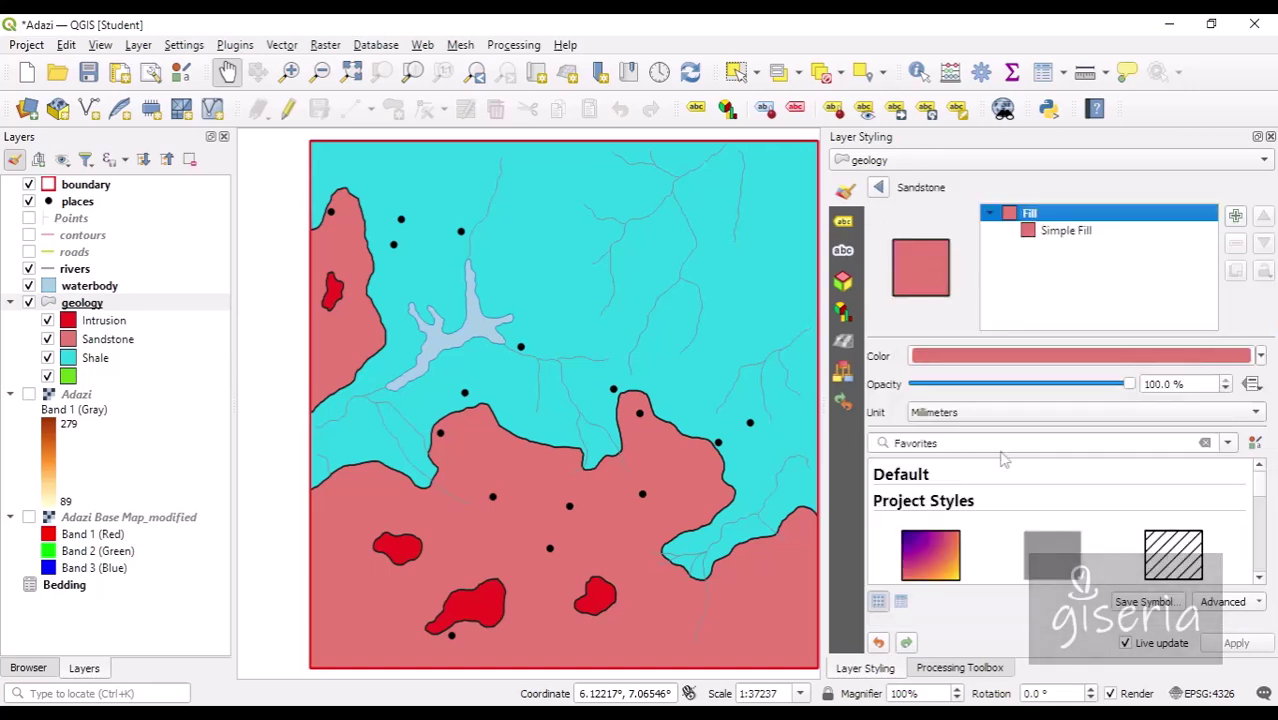
pyautogui.click(1259, 357)
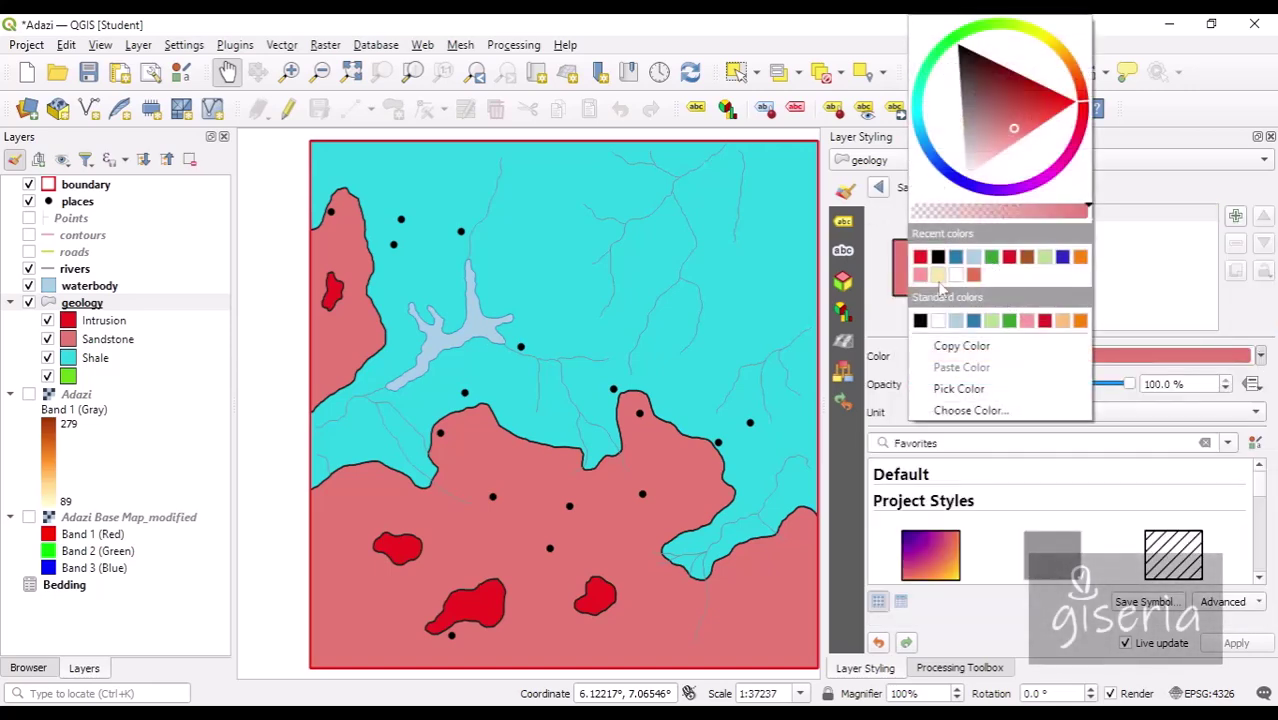
pyautogui.click(1044, 38)
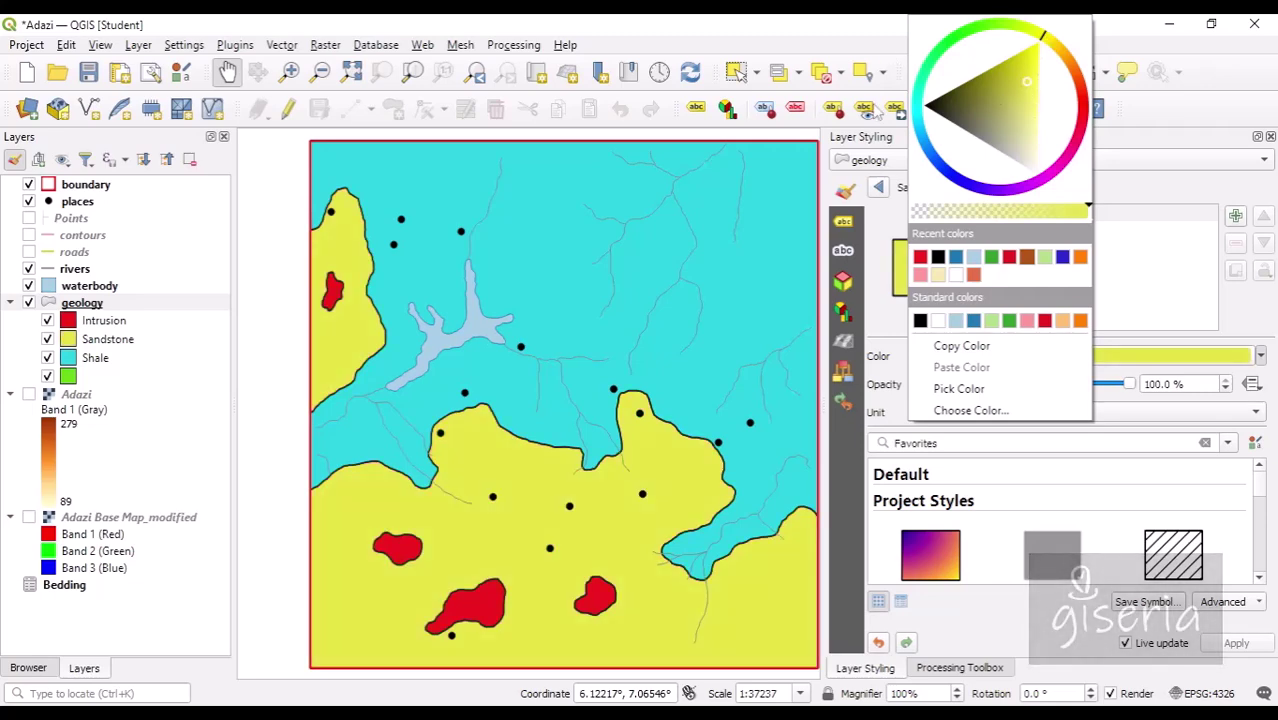
pyautogui.click(889, 252)
pyautogui.click(878, 190)
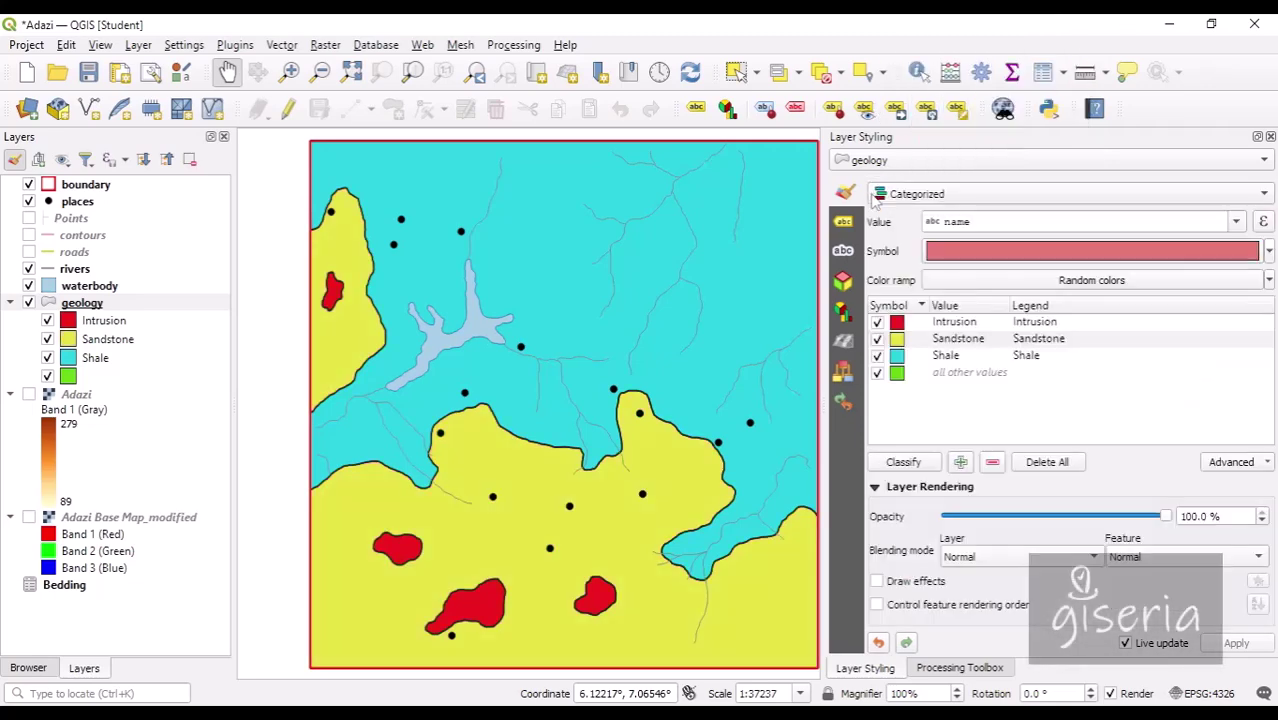
# Step: Set the fill color of the geology layer's Shale category to gray using the color wheel
pyautogui.click(903, 366)
pyautogui.doubleClick(903, 365)
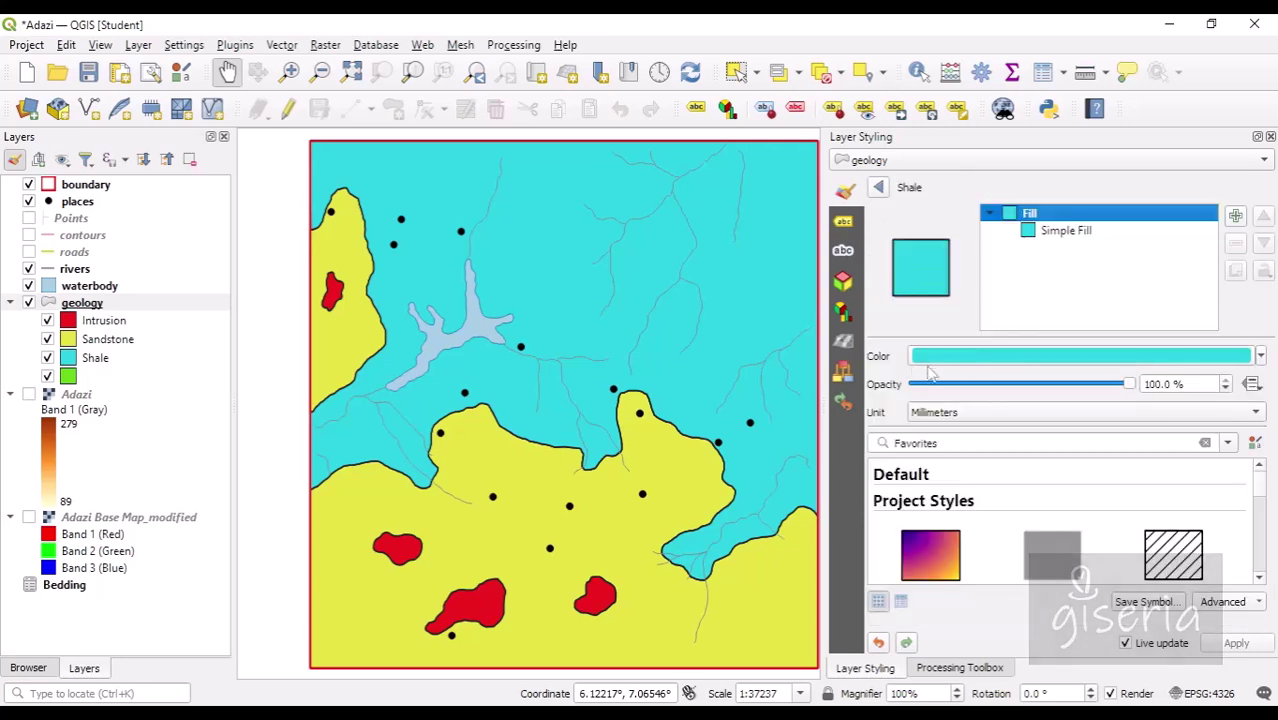
pyautogui.click(1261, 356)
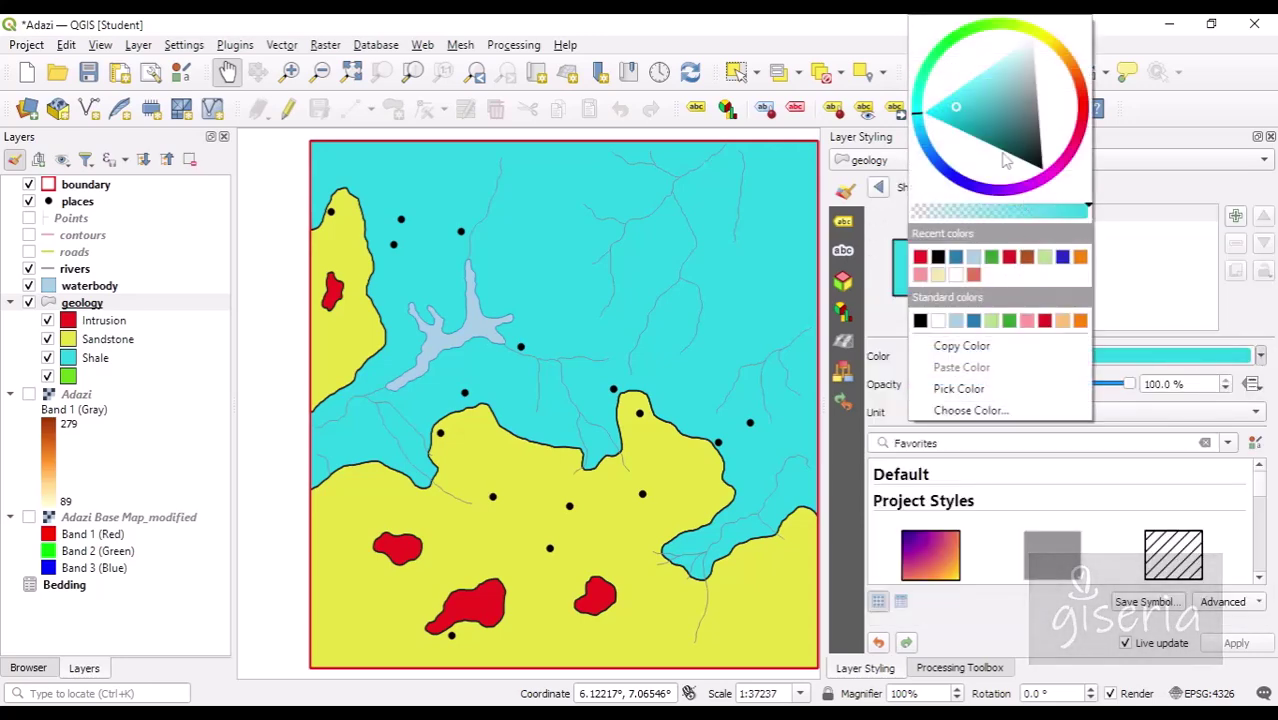
pyautogui.click(1044, 91)
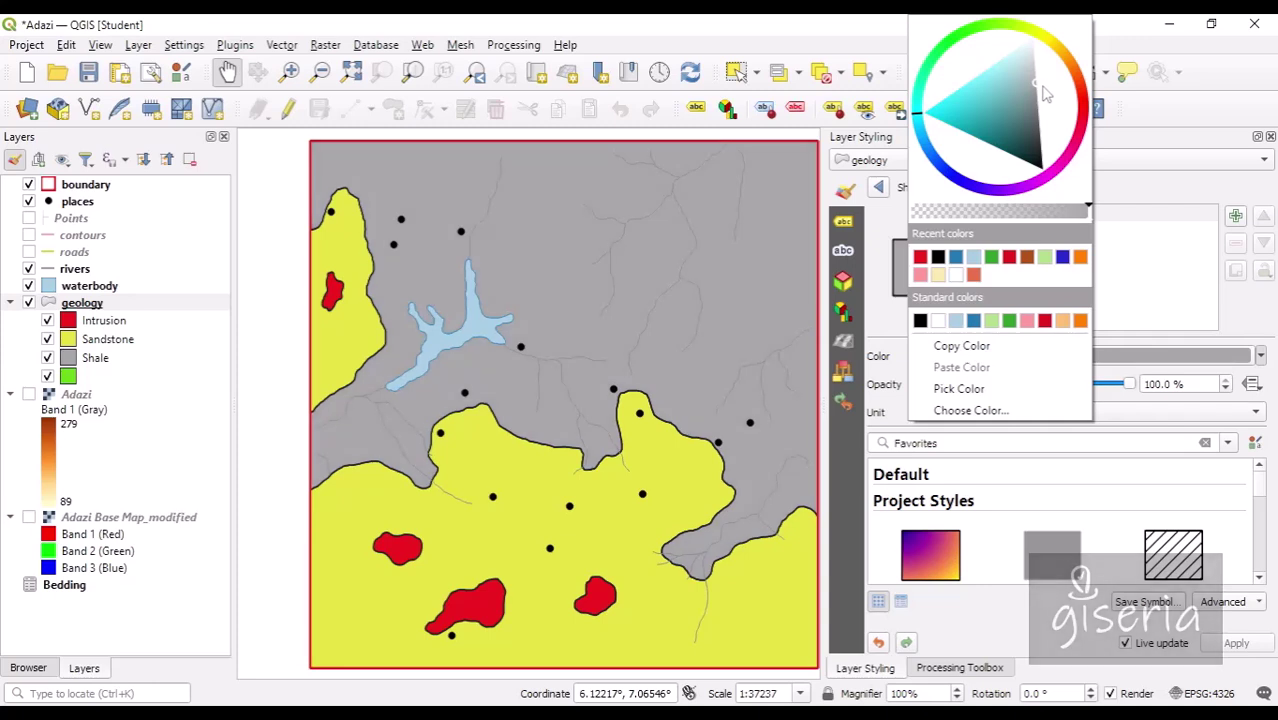
pyautogui.click(876, 195)
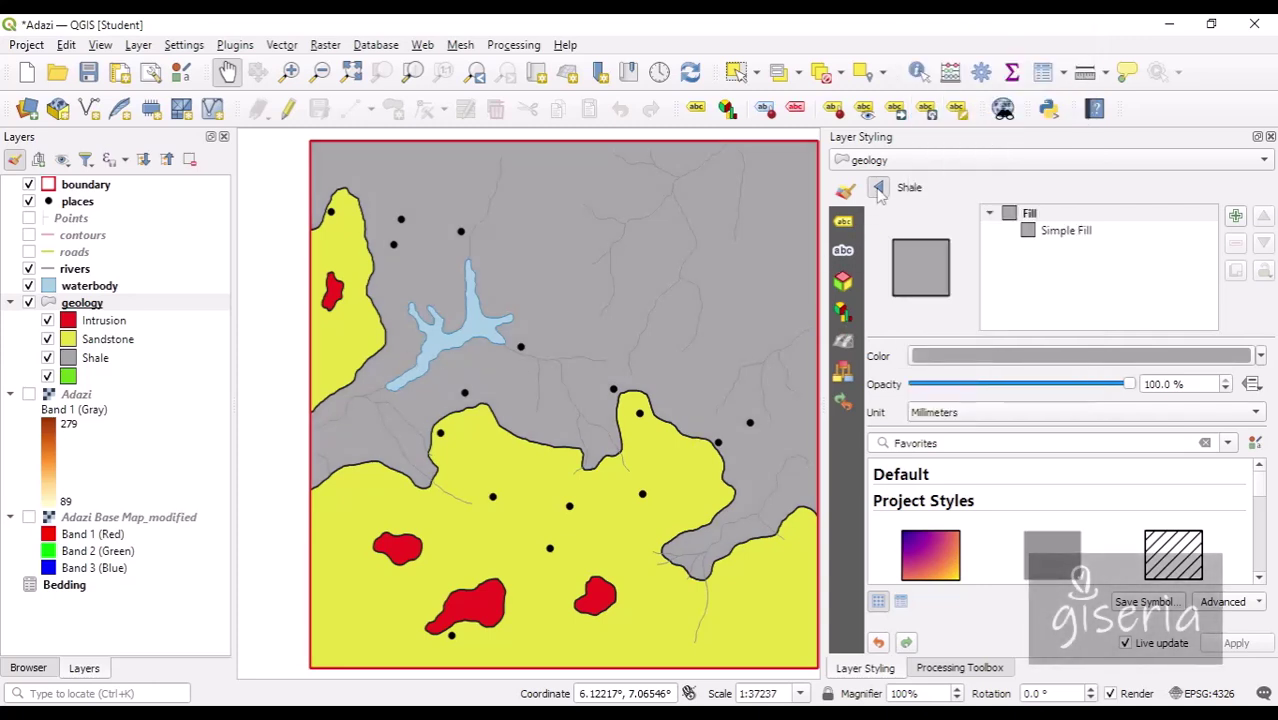
pyautogui.click(878, 188)
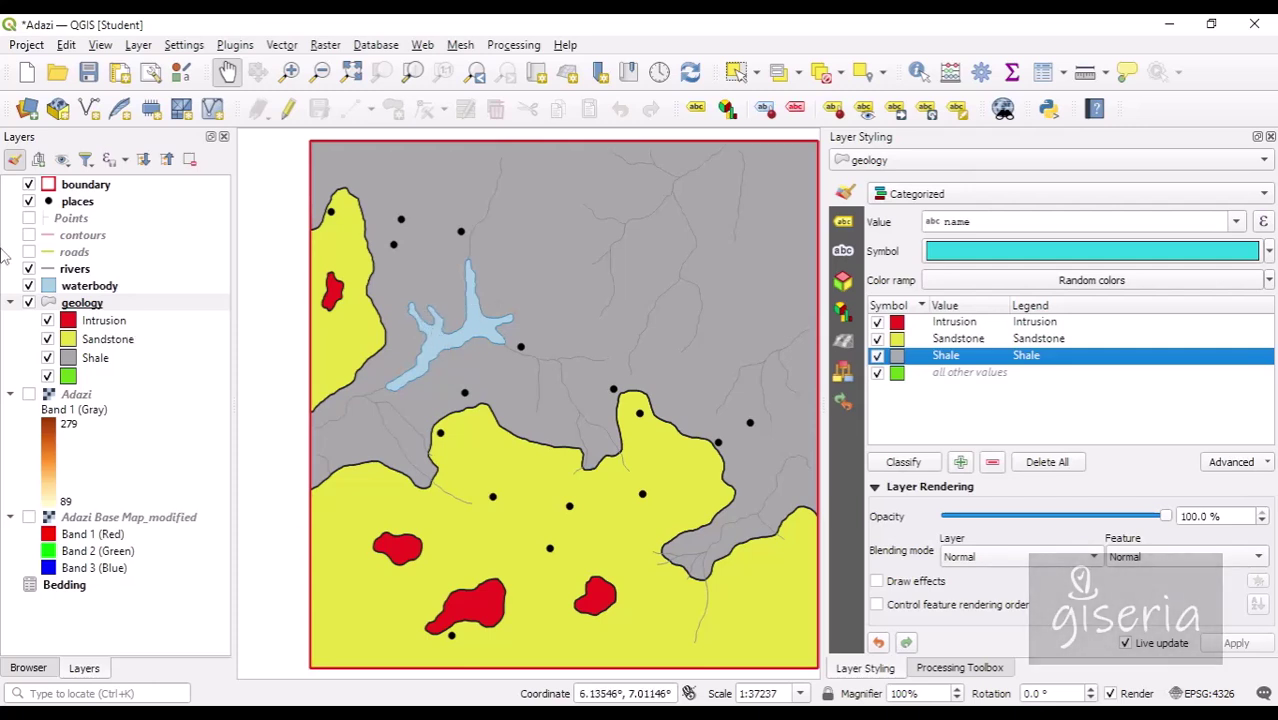
# Step: Apply the simple blue line preset symbol to the rivers layer
pyautogui.click(75, 269)
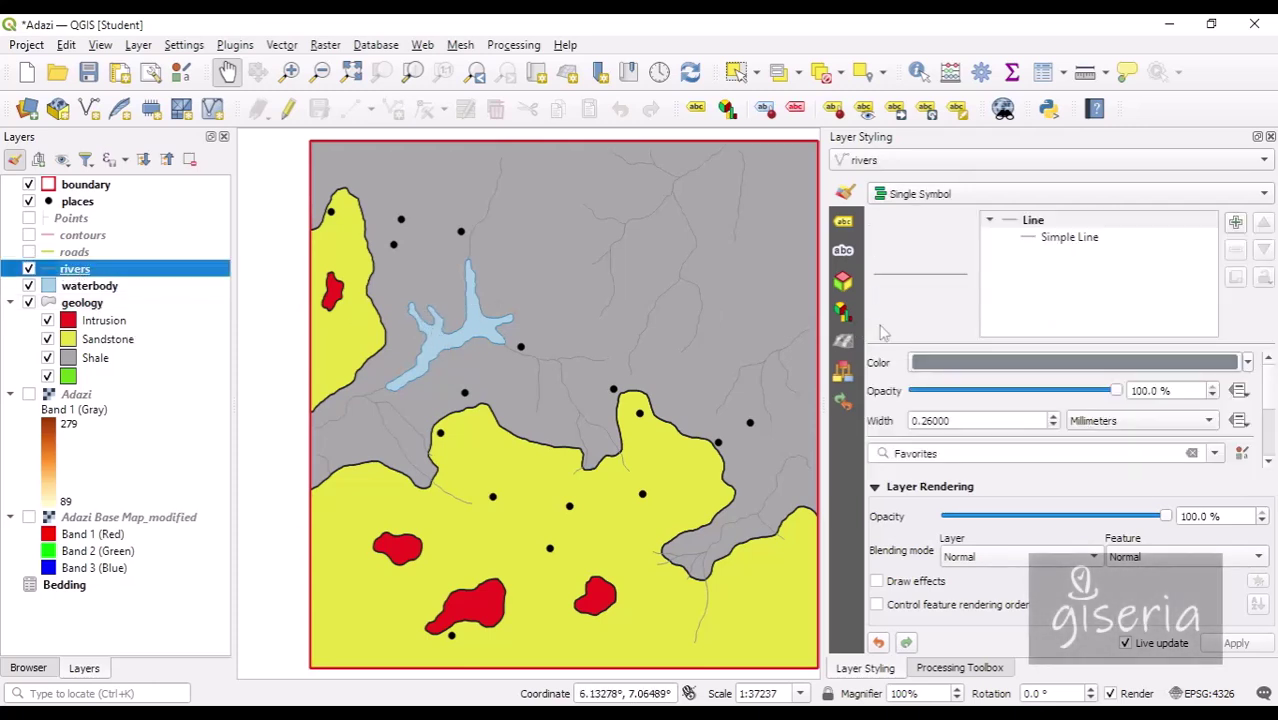
pyautogui.scroll(-5, 1250, 380)
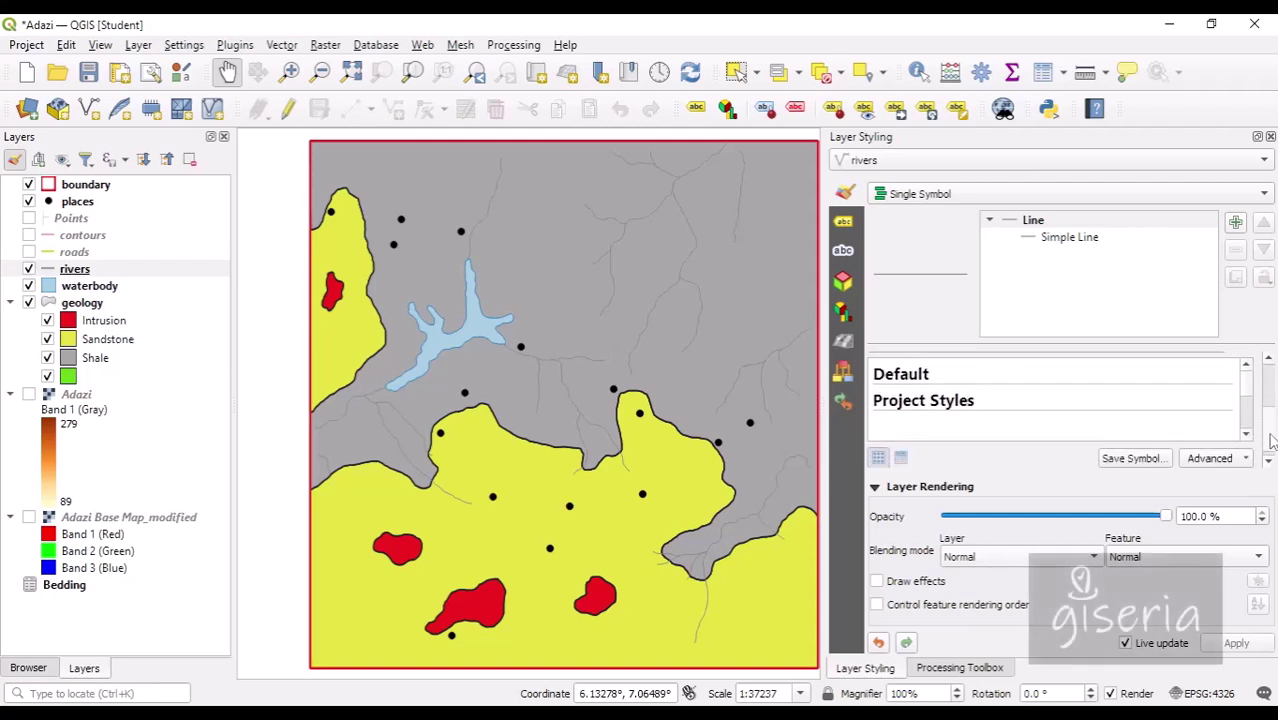
pyautogui.scroll(-6, 1254, 415)
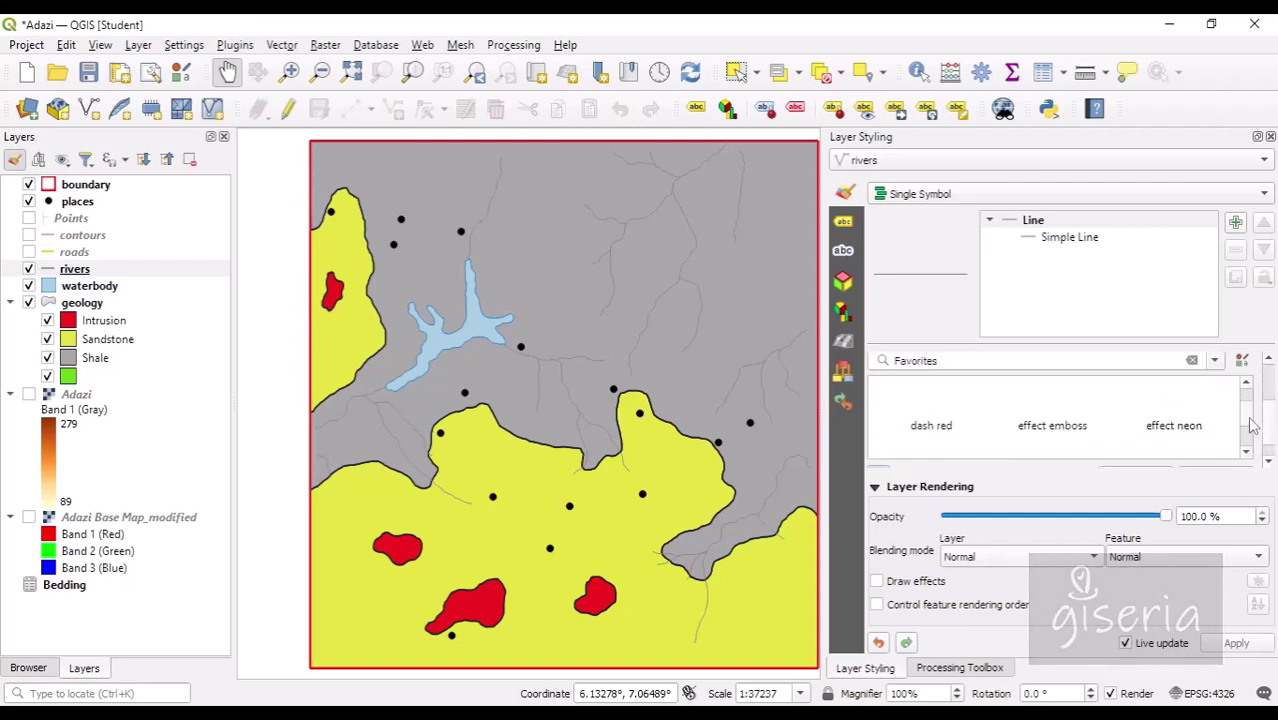
pyautogui.click(1062, 430)
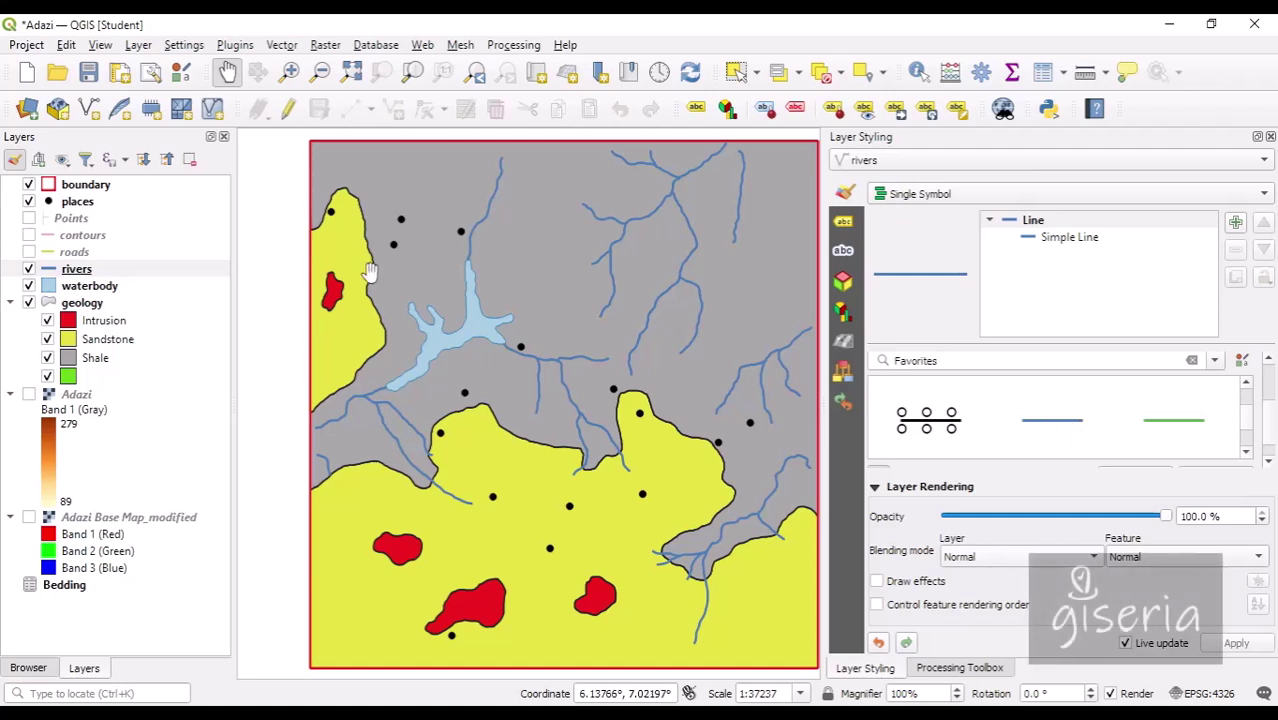
# Step: Show the roads layer and classify it with the Categorized renderer on the category field
pyautogui.click(29, 252)
pyautogui.click(76, 256)
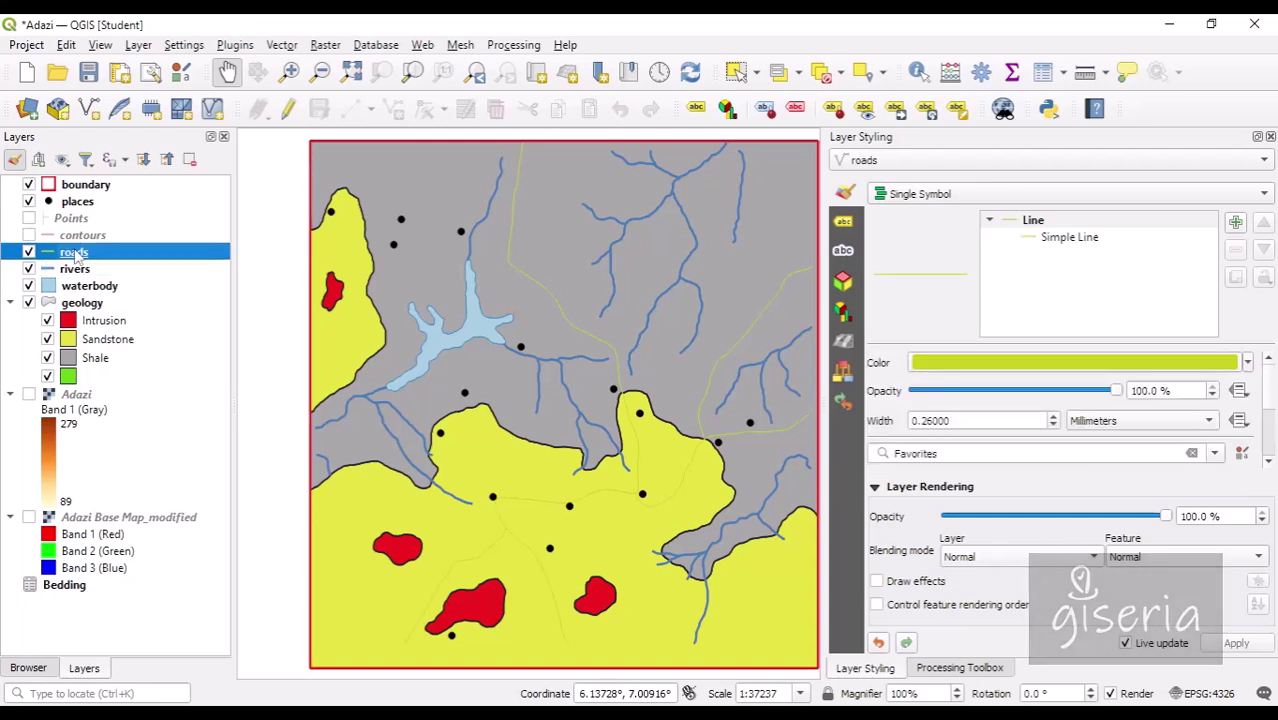
pyautogui.click(940, 194)
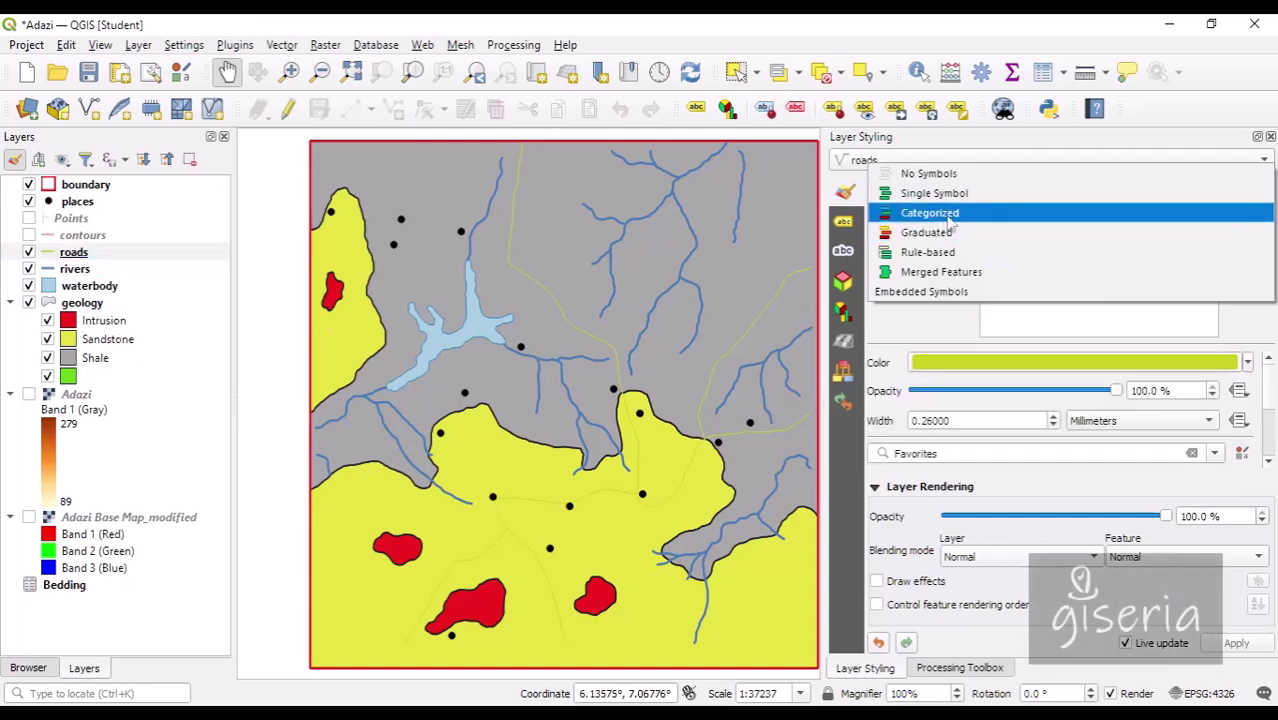
pyautogui.click(940, 213)
pyautogui.click(1230, 222)
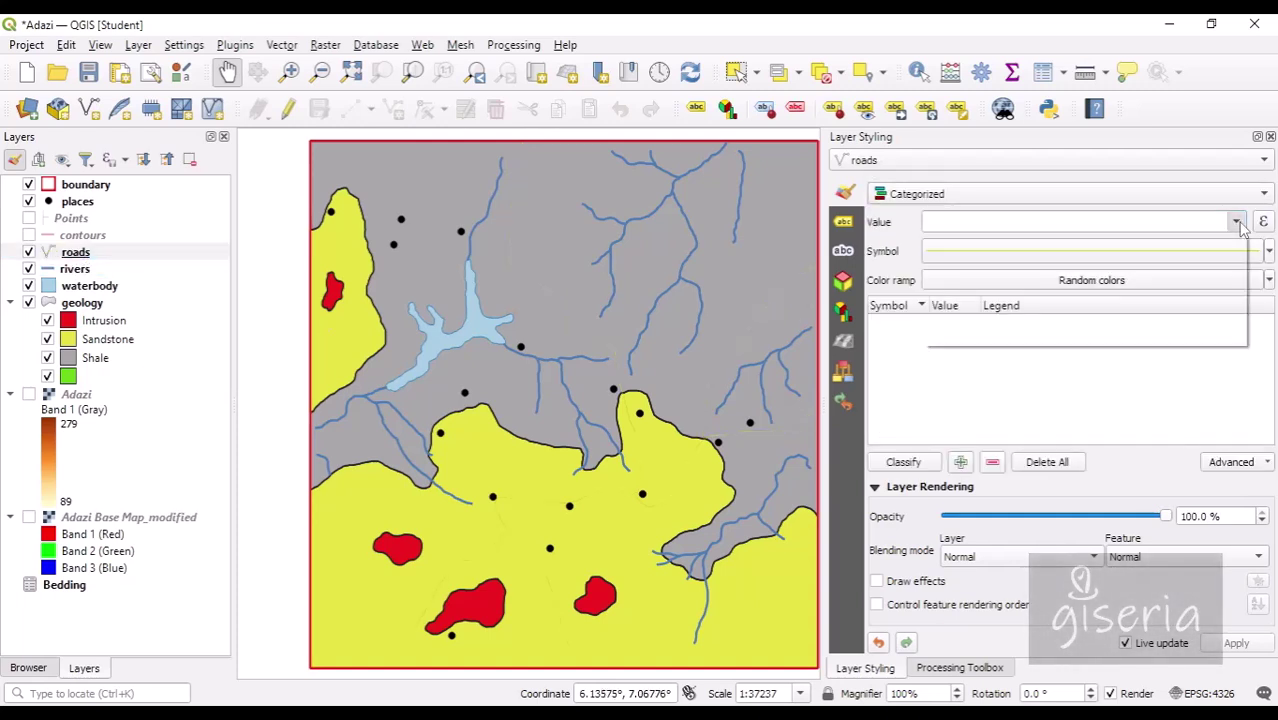
pyautogui.click(1104, 311)
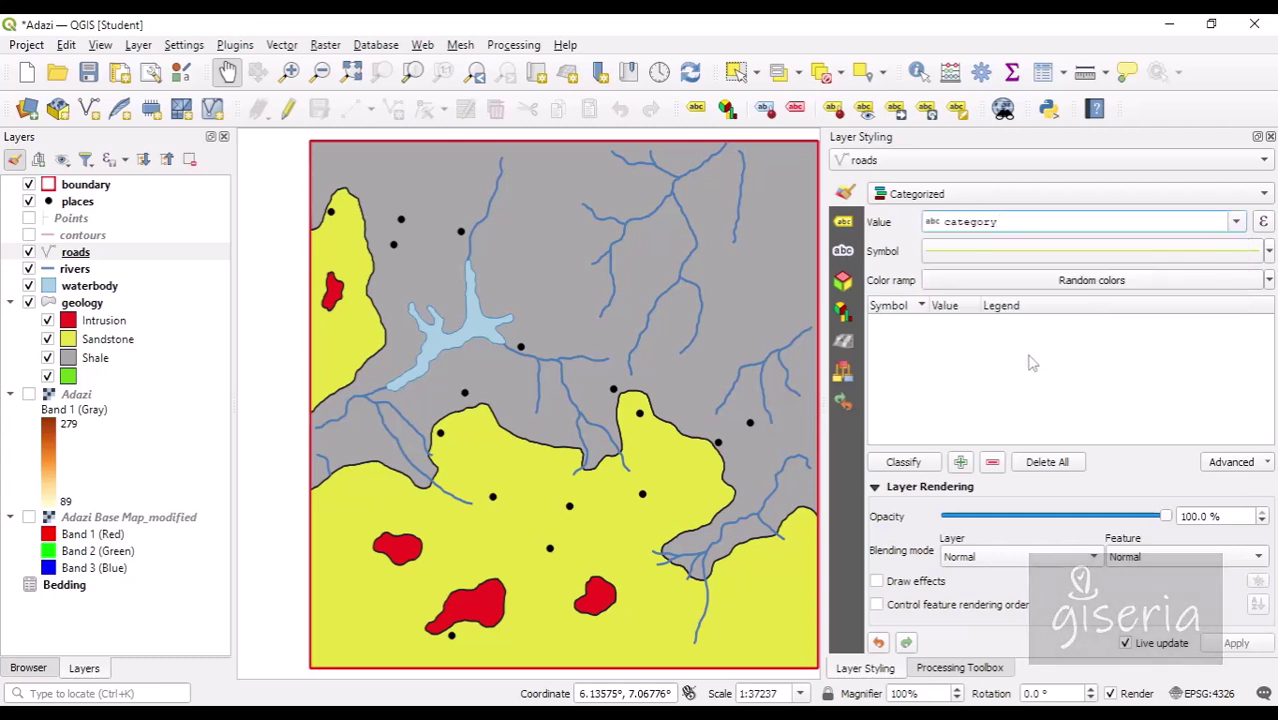
pyautogui.click(903, 462)
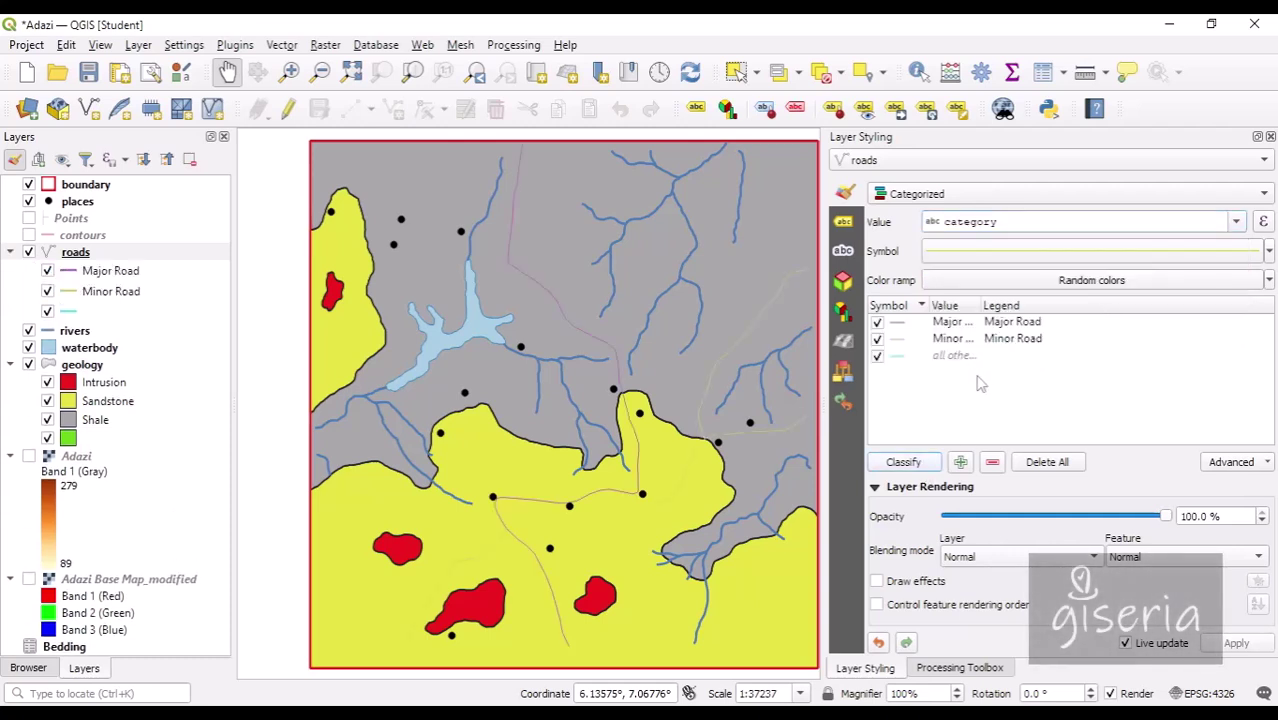
pyautogui.moveTo(967, 393); pyautogui.dragTo(901, 328)
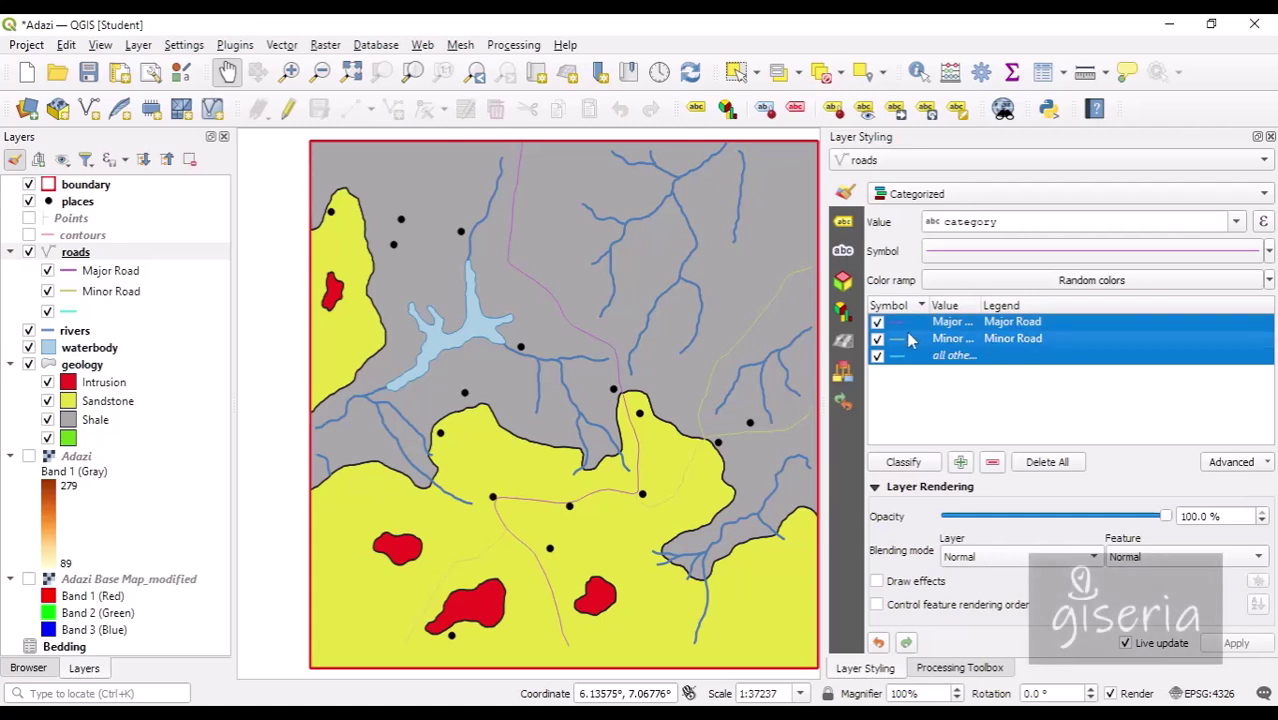
pyautogui.rightClick(907, 333)
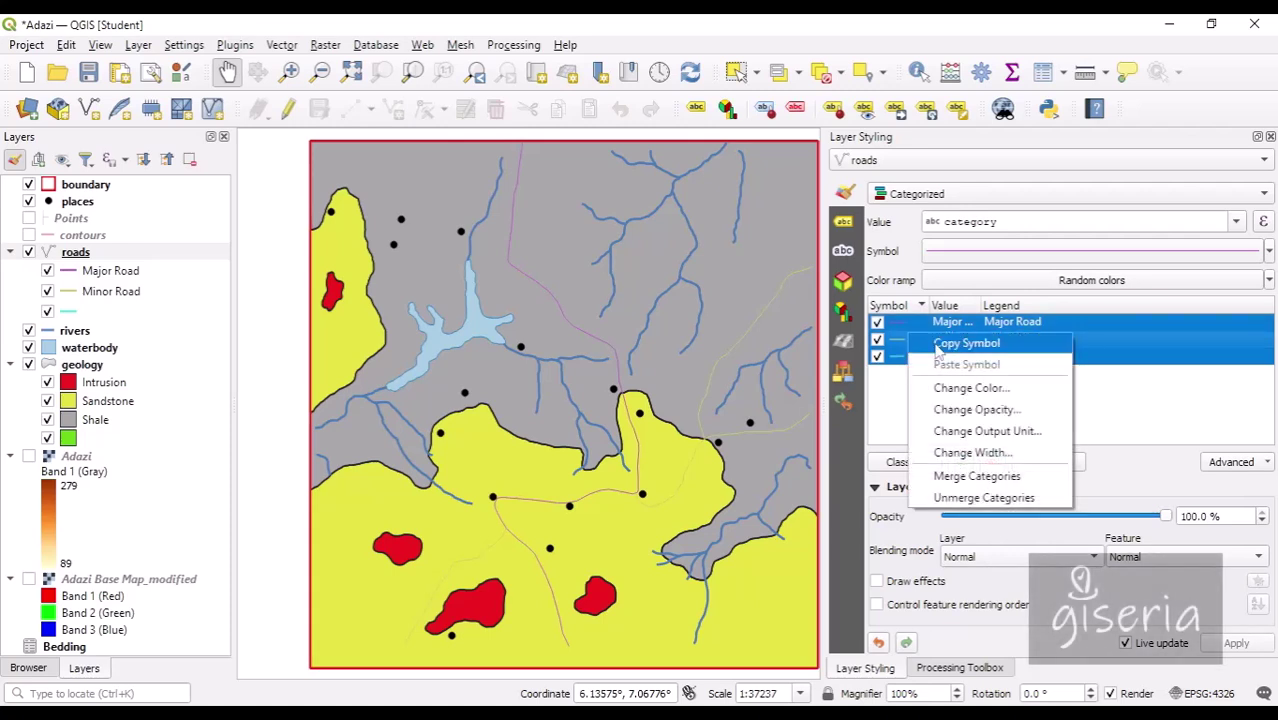
pyautogui.click(894, 416)
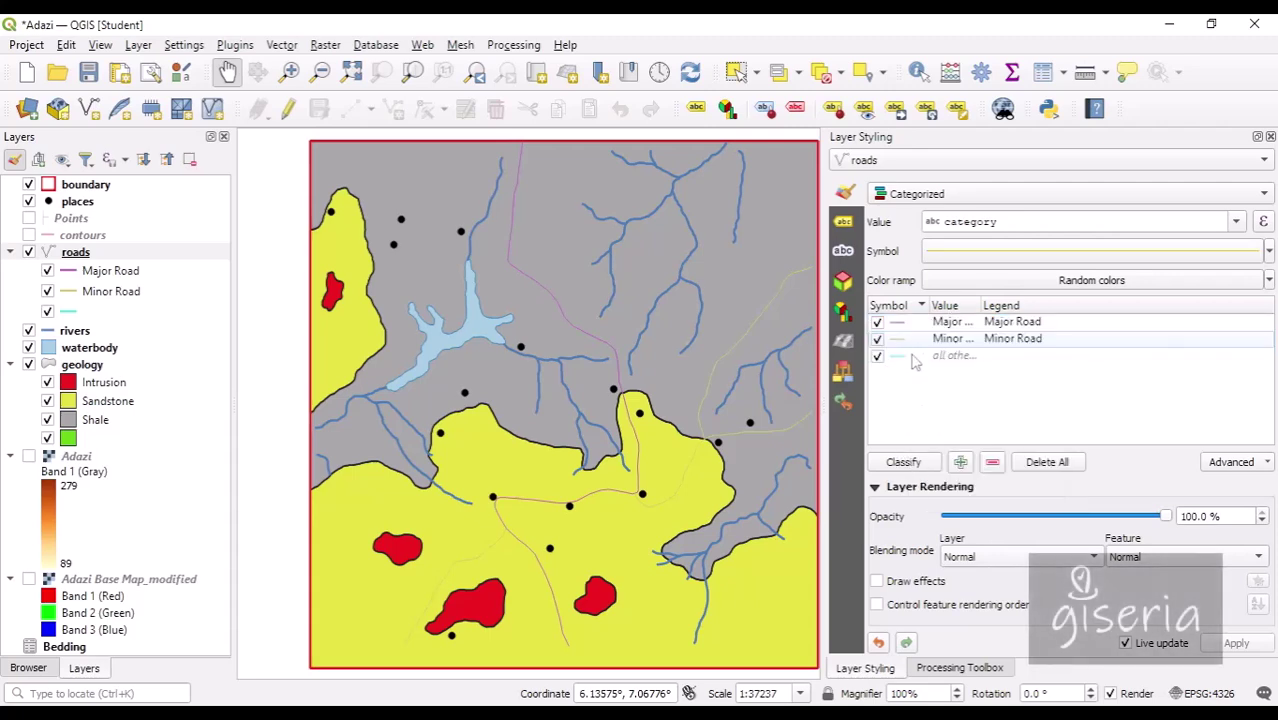
# Step: Set the line color of the roads layer's "all other values" category to black from the standard colors
pyautogui.click(899, 358)
pyautogui.doubleClick(897, 357)
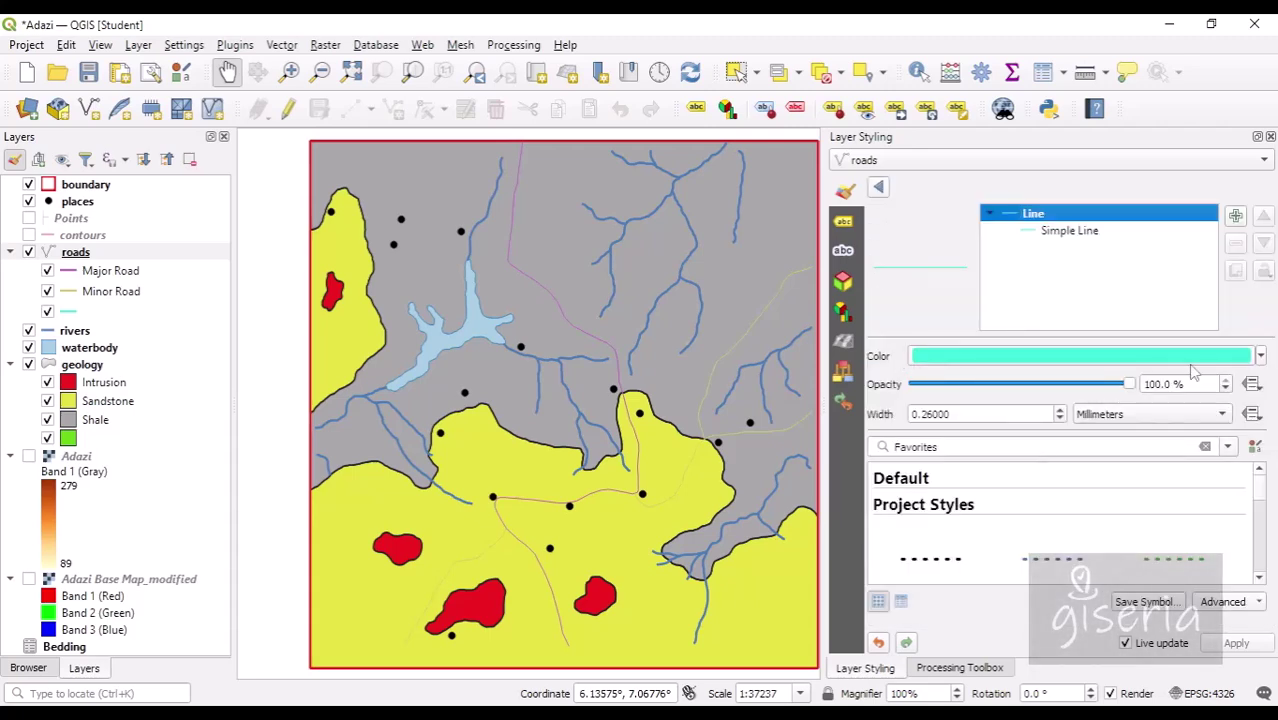
pyautogui.click(1261, 356)
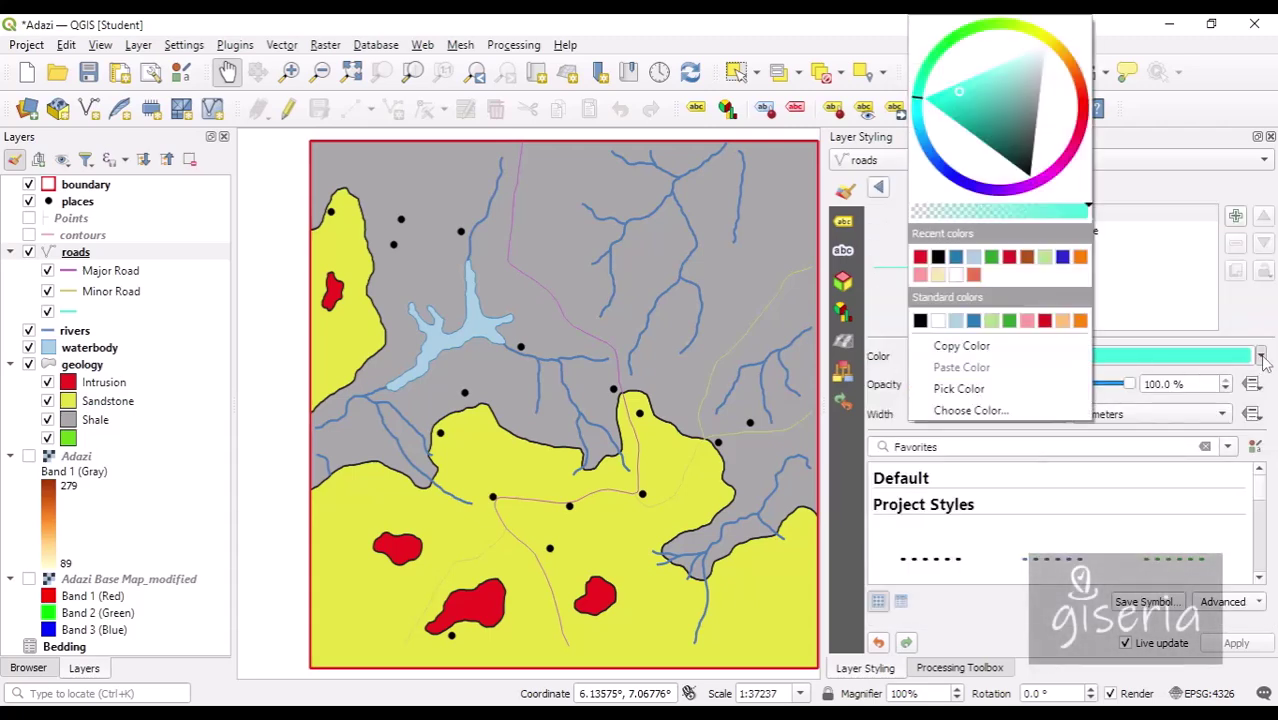
pyautogui.click(921, 321)
pyautogui.click(879, 188)
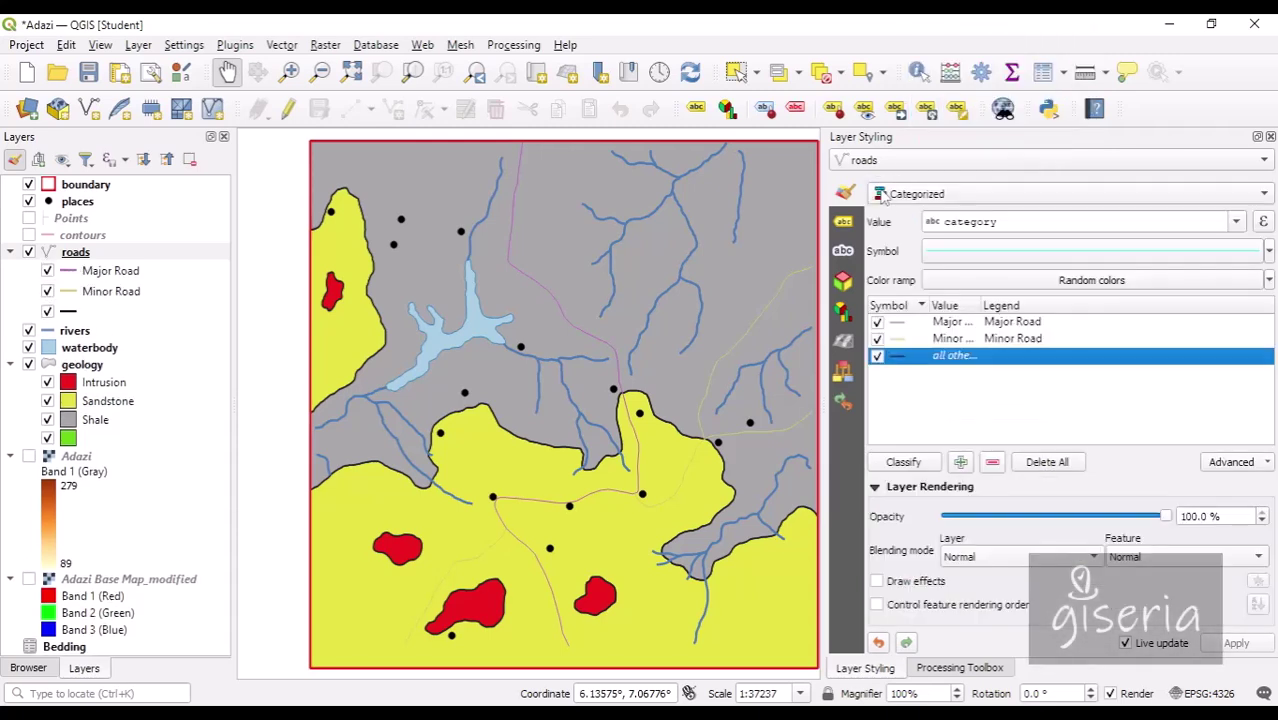
# Step: Apply the topo main road preset symbol to the roads layer's Minor Road category
pyautogui.doubleClick(900, 340)
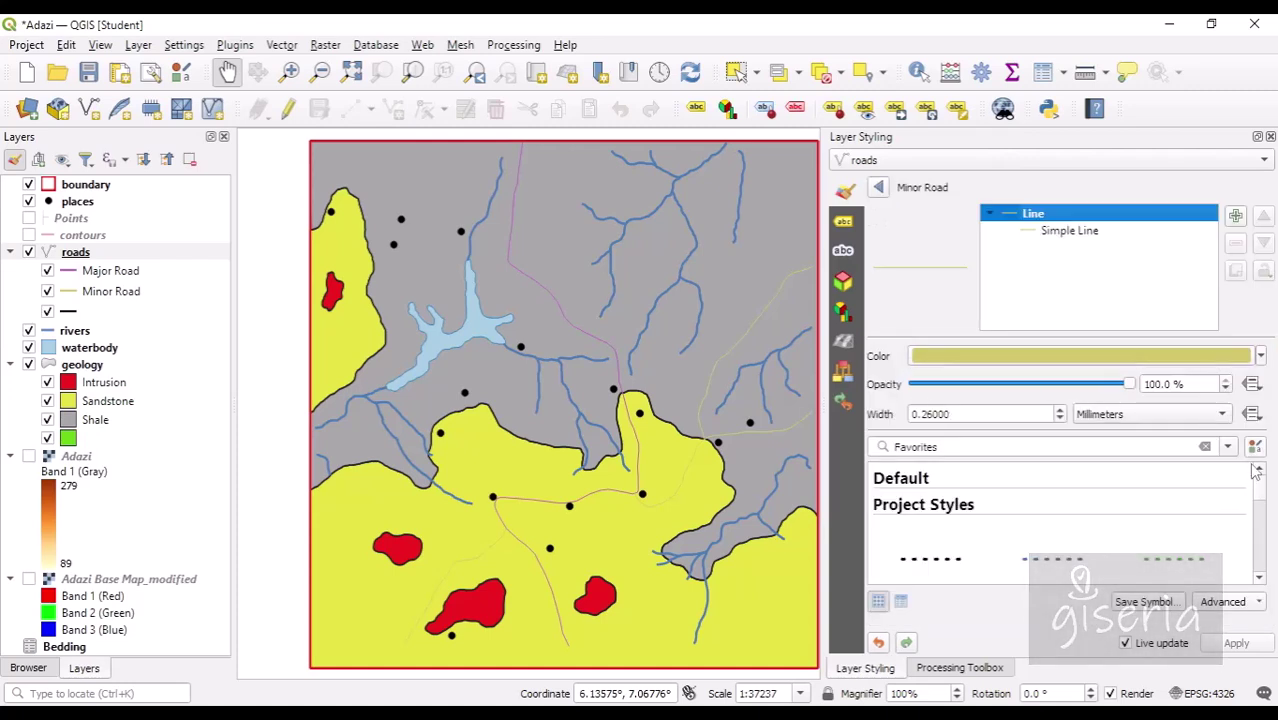
pyautogui.moveTo(1258, 498); pyautogui.dragTo(1256, 556)
pyautogui.click(1052, 505)
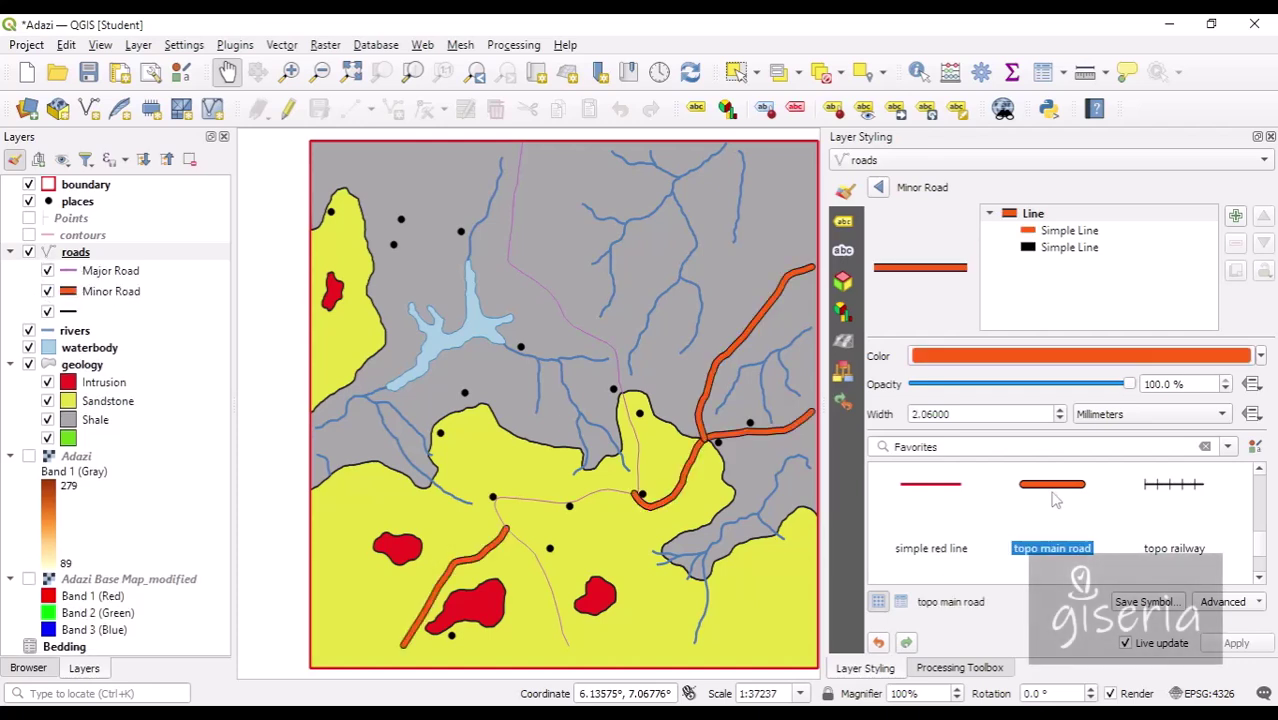
pyautogui.click(878, 188)
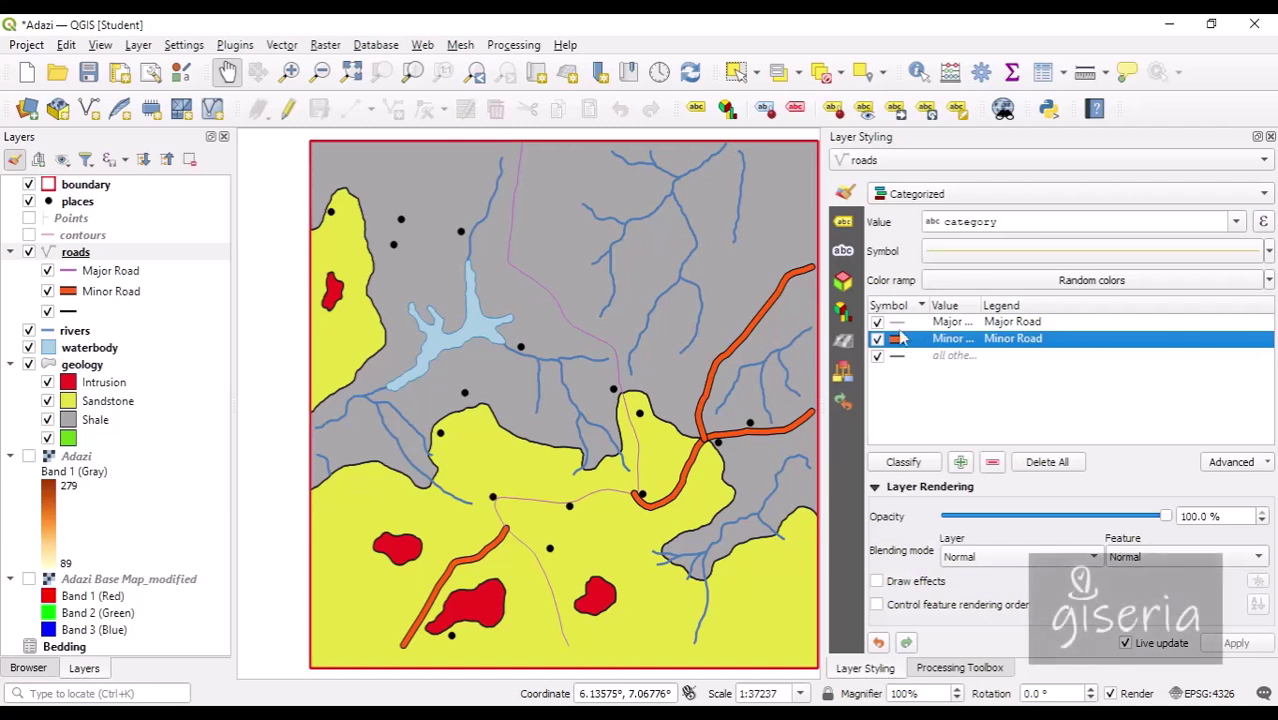
# Step: Apply the topo main road preset symbol to the roads layer's Major Road category
pyautogui.press('Up')
pyautogui.doubleClick(899, 328)
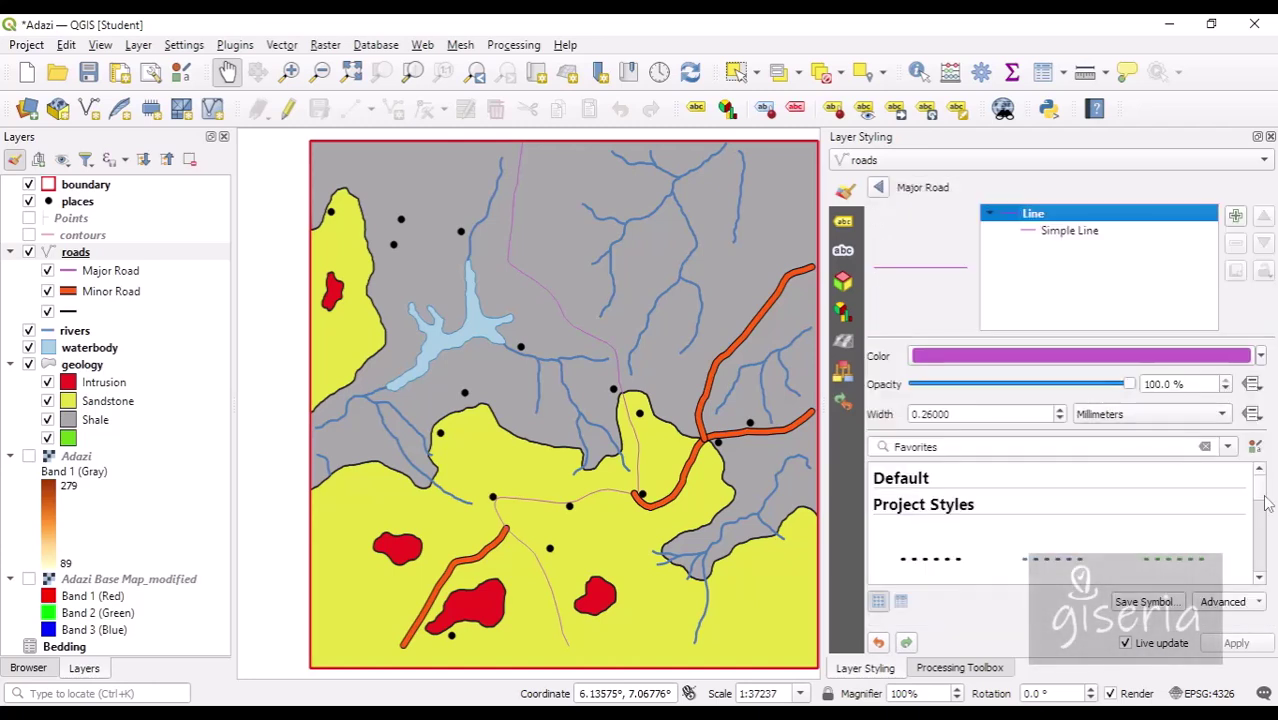
pyautogui.scroll(-5, 1265, 503)
pyautogui.click(1078, 530)
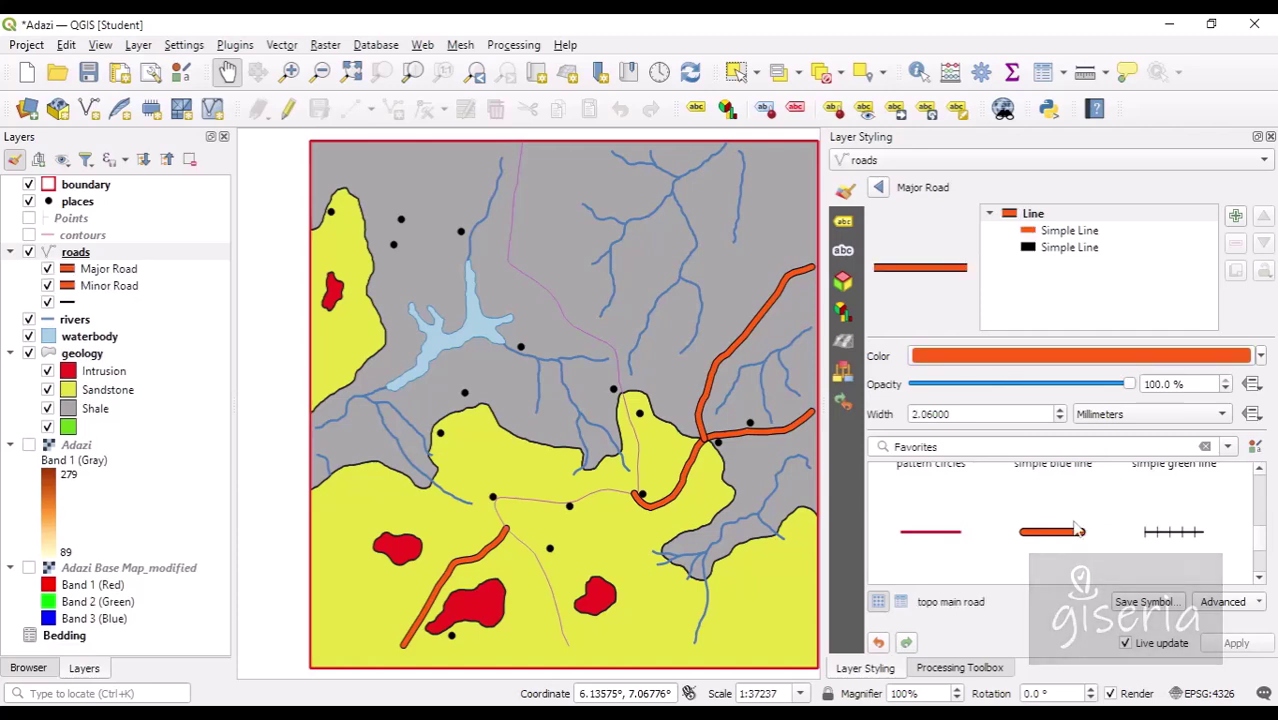
pyautogui.click(878, 187)
# Step: Apply the topo road preset symbol to the roads layer's Minor Road category
pyautogui.click(897, 340)
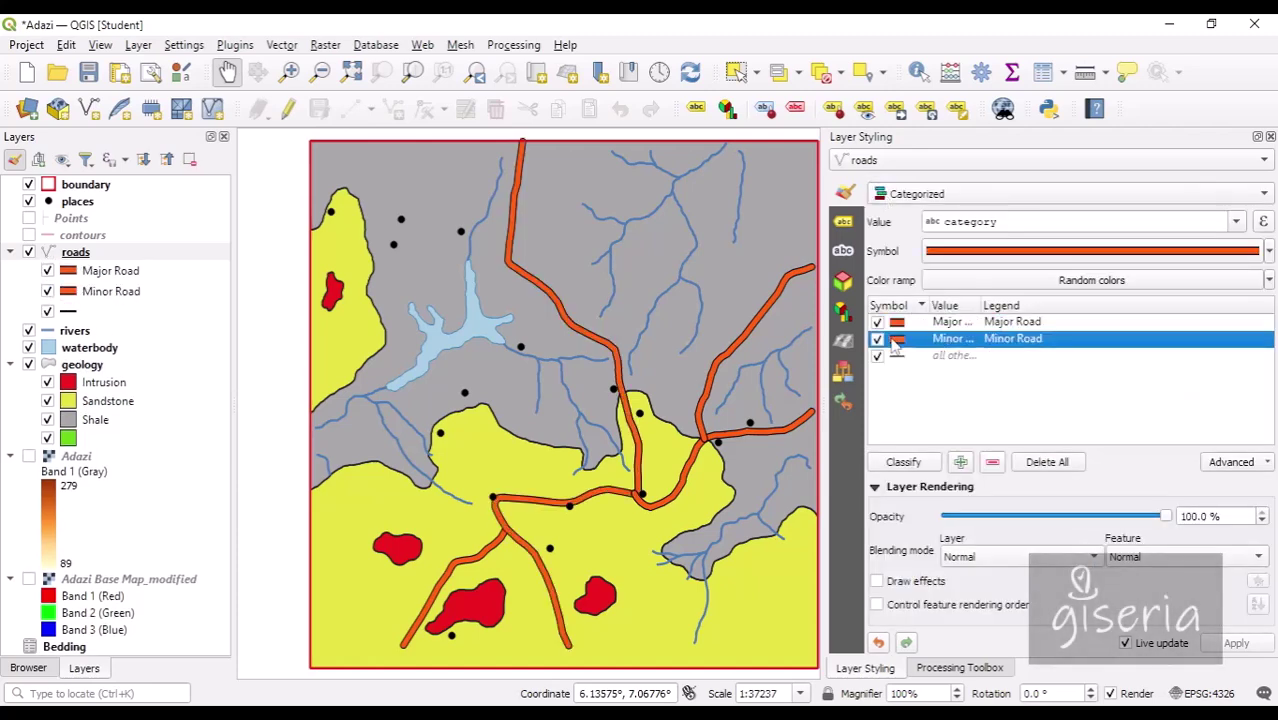
pyautogui.doubleClick(897, 341)
pyautogui.moveTo(1257, 490); pyautogui.dragTo(1265, 562)
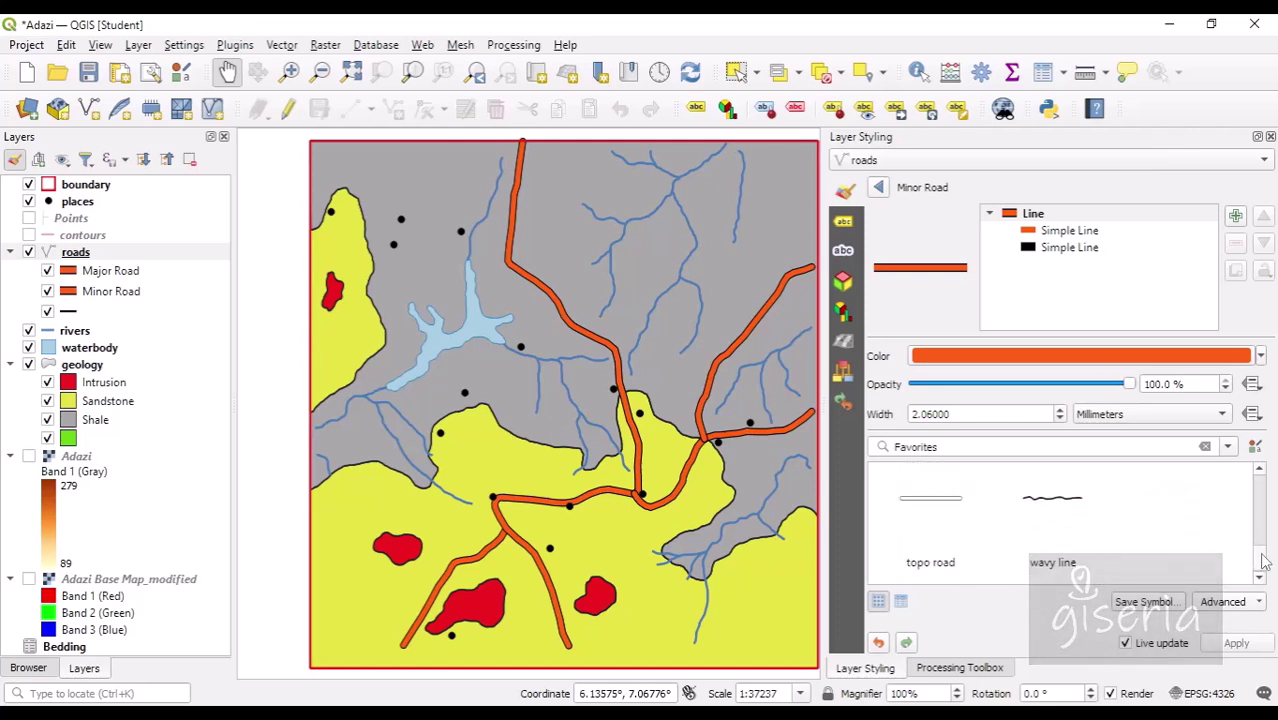
pyautogui.click(934, 508)
pyautogui.click(878, 187)
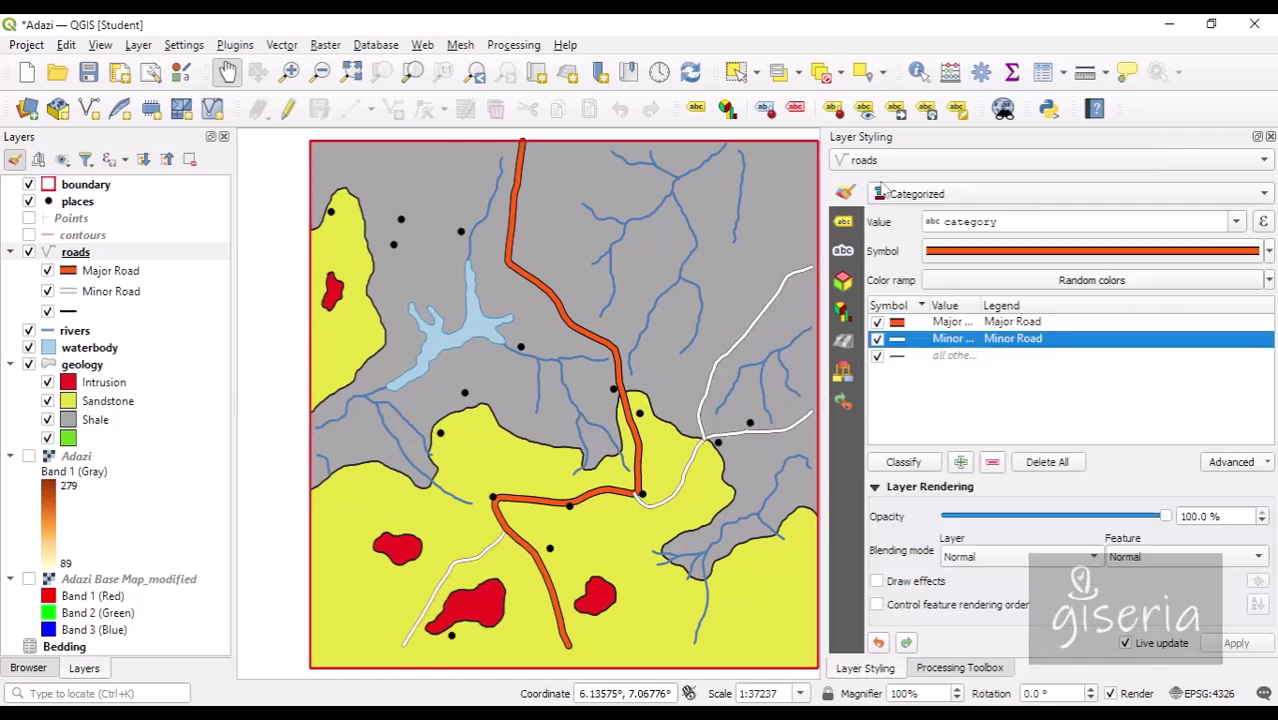
pyautogui.moveTo(733, 288); pyautogui.dragTo(587, 286)
pyautogui.moveTo(426, 314); pyautogui.dragTo(449, 314)
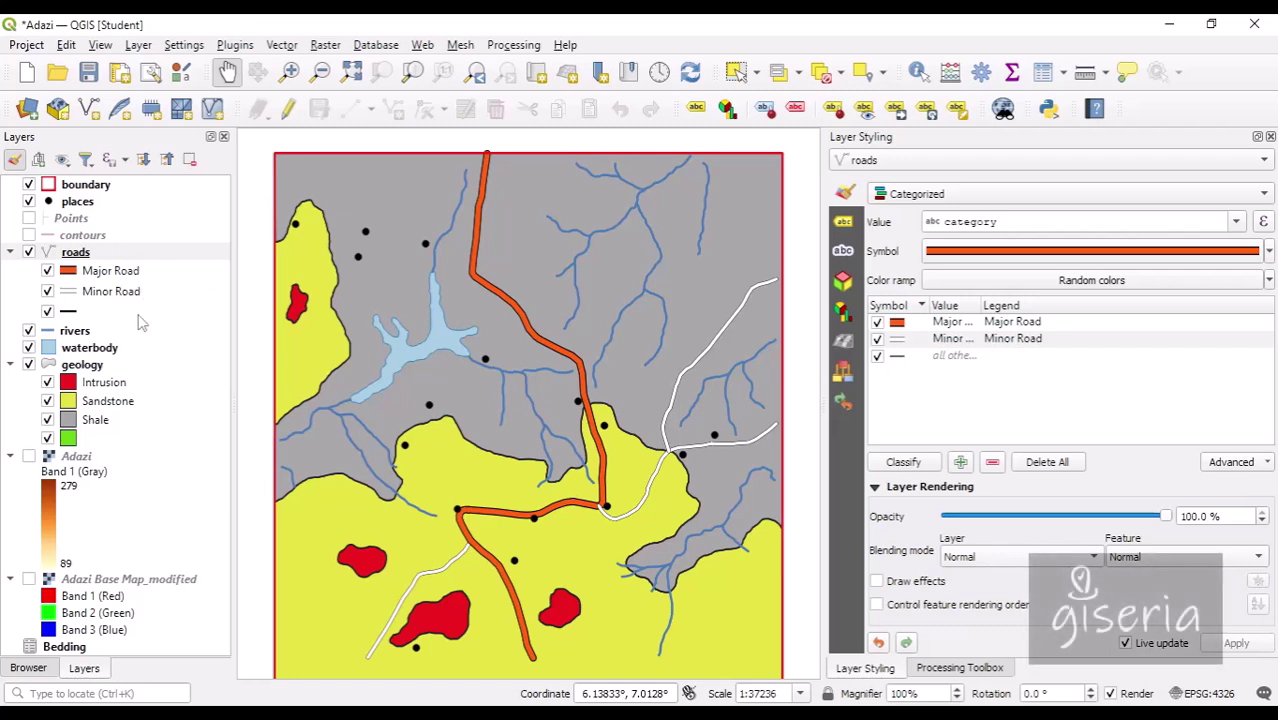
# Step: Turn on Single Labels for the places layer, labeling the points by the name field
pyautogui.click(84, 202)
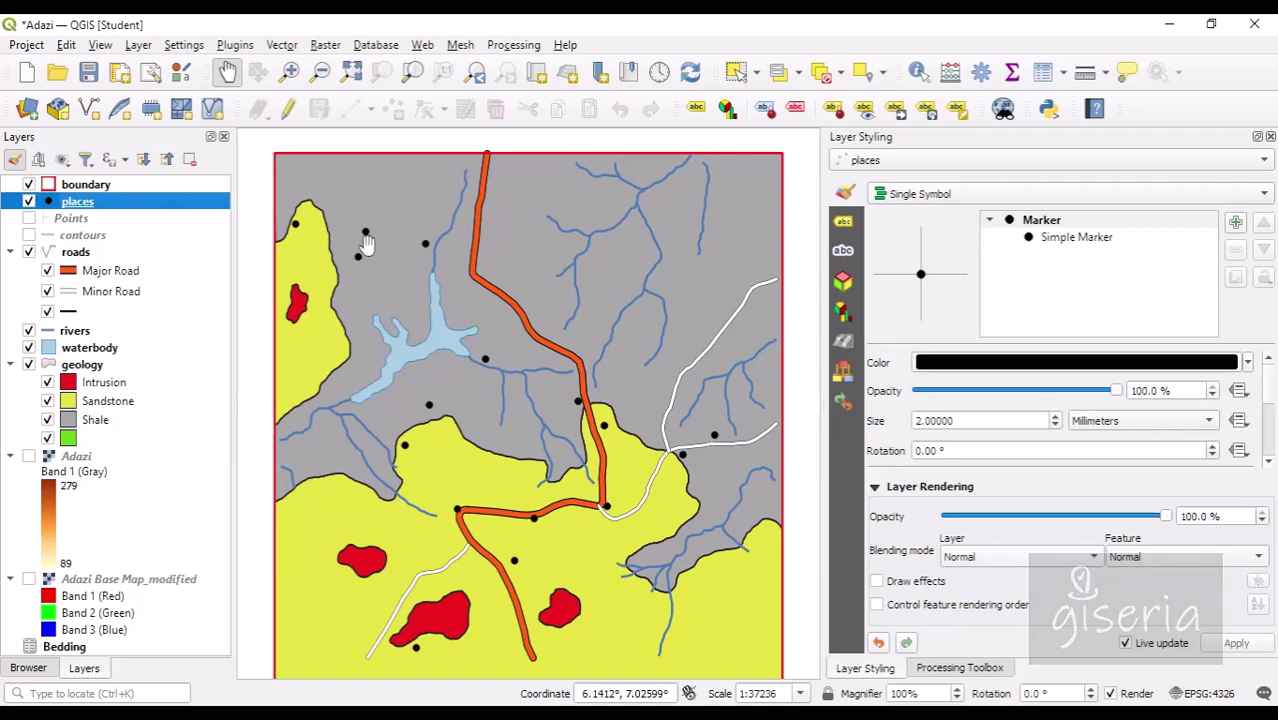
pyautogui.click(845, 224)
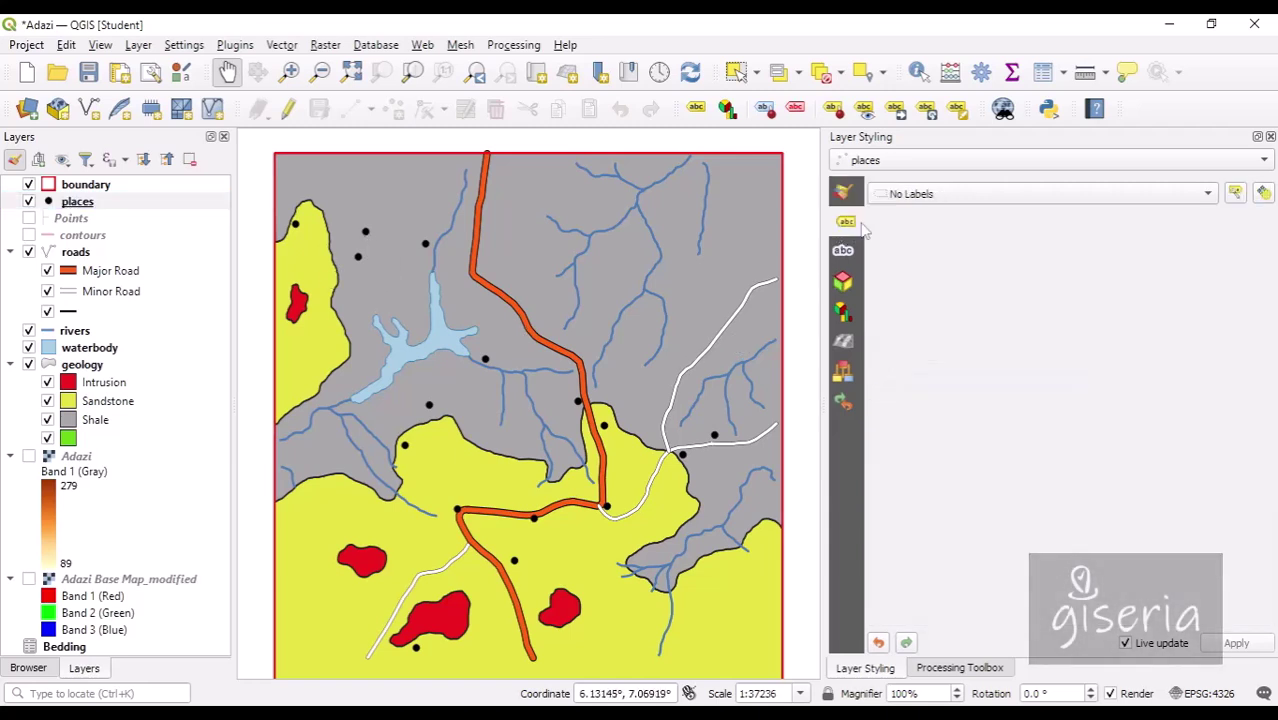
pyautogui.click(905, 200)
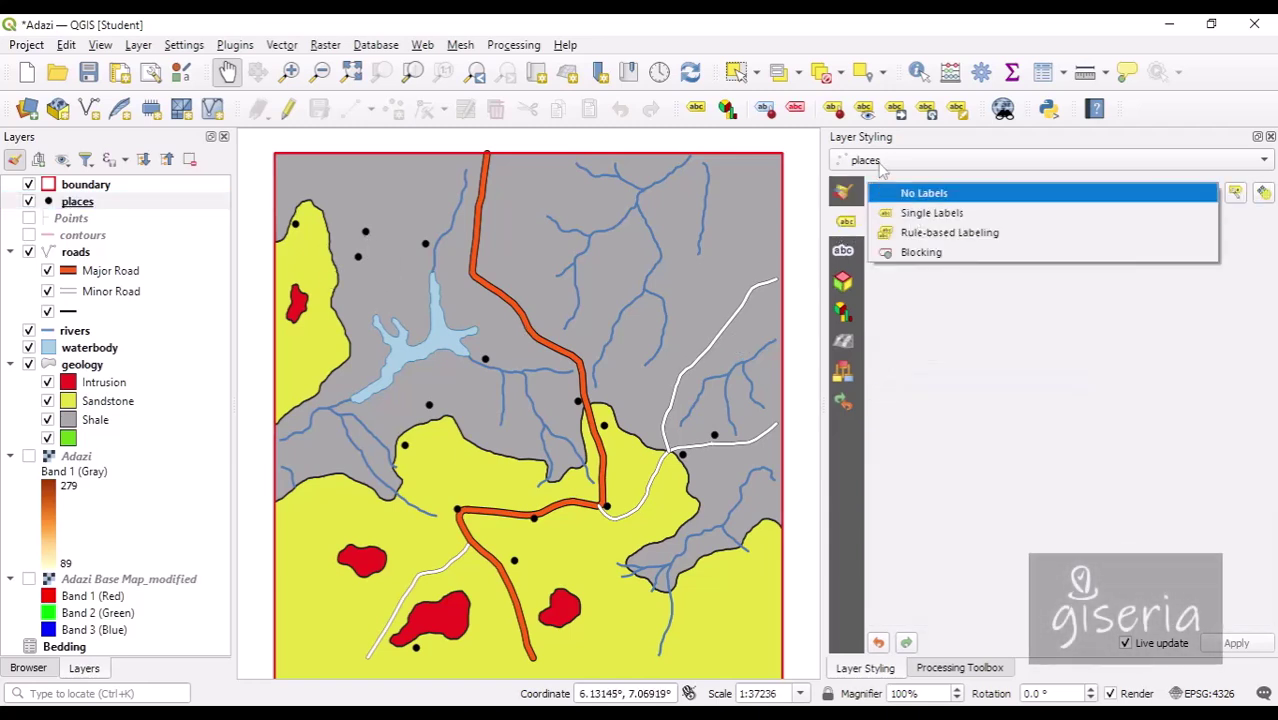
pyautogui.click(914, 215)
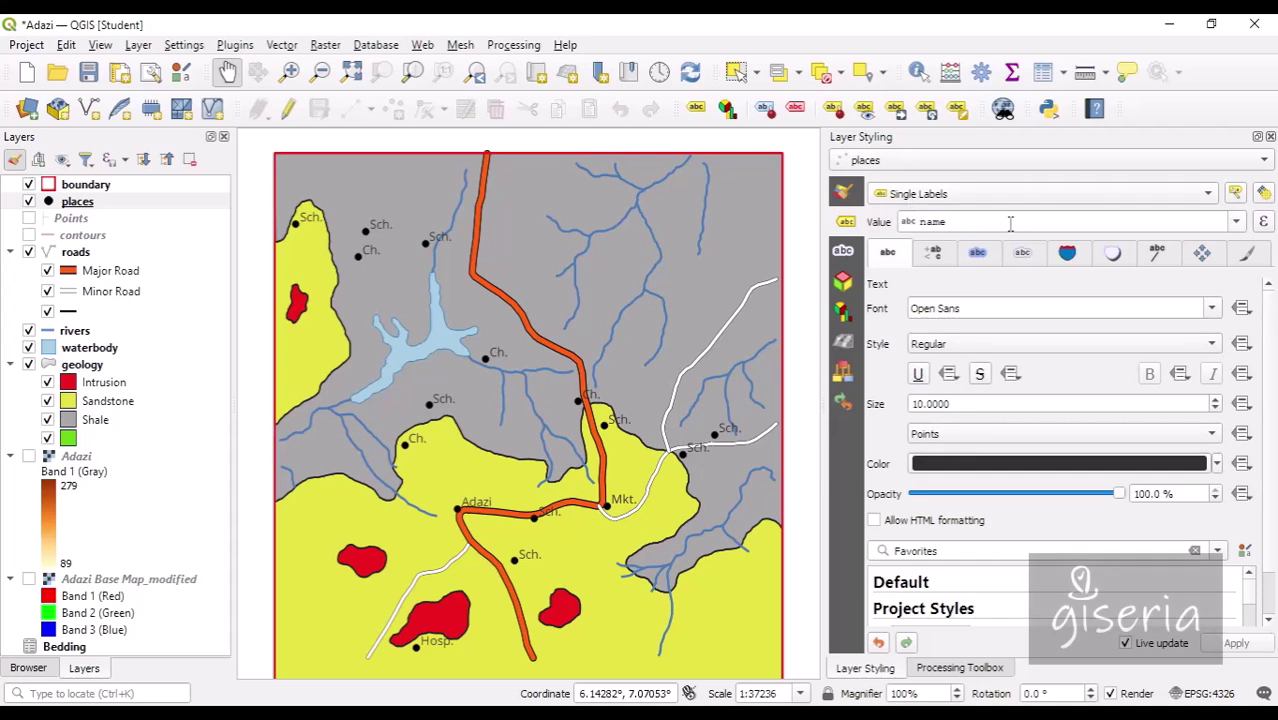
# Step: Set the places label text to Bold style and 13 points in size
pyautogui.click(948, 347)
pyautogui.click(955, 362)
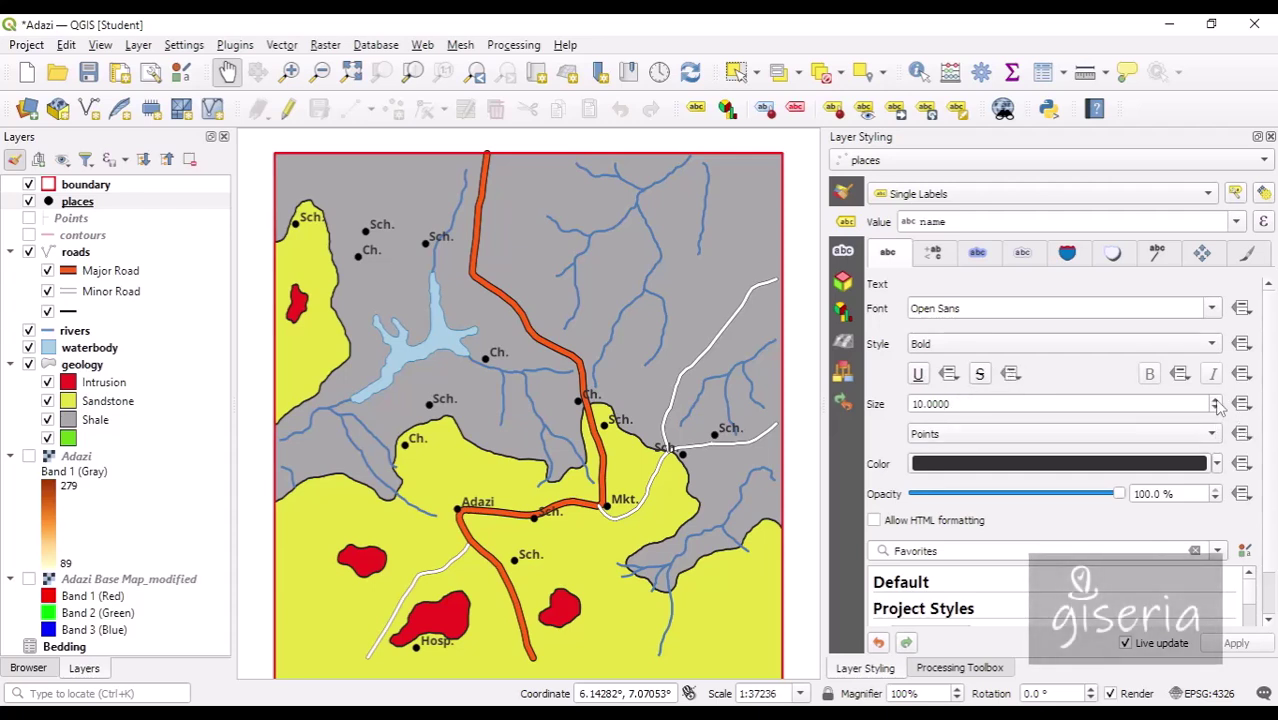
pyautogui.click(1216, 400)
pyautogui.click(1216, 400)
pyautogui.click(1216, 400)
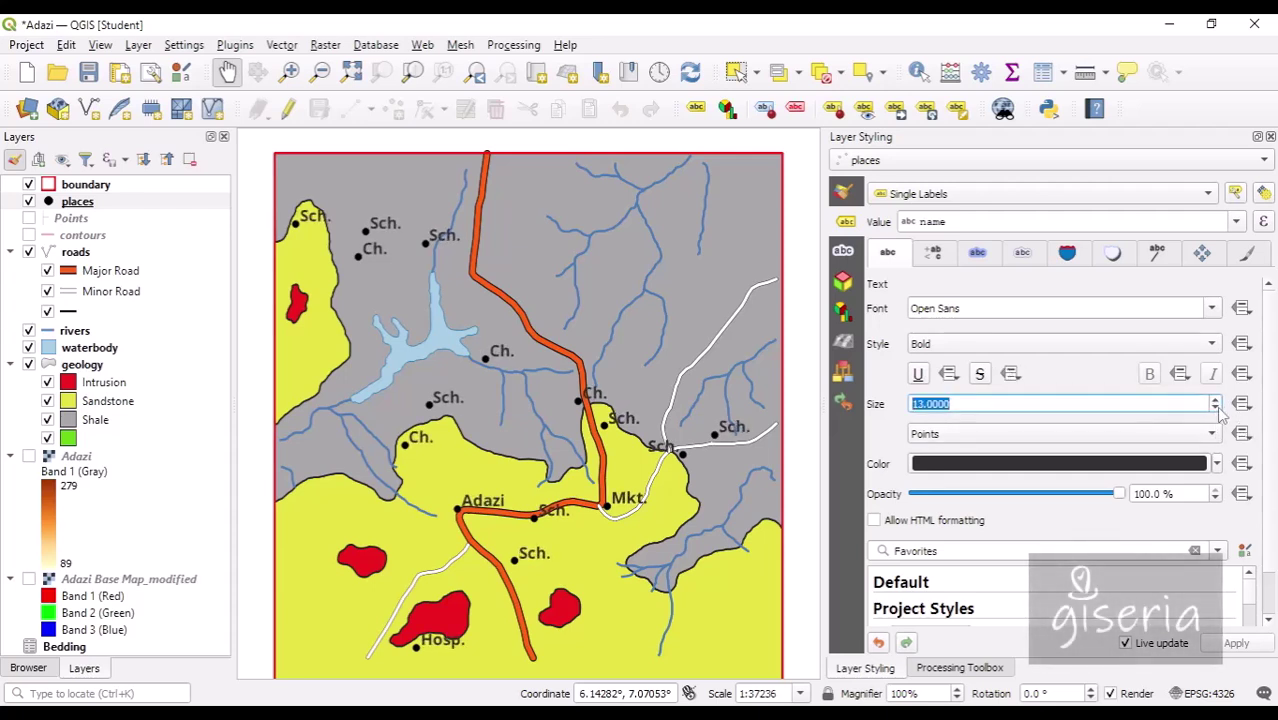
# Step: Reduce the places label text size to 12 points and save the project
pyautogui.click(1216, 408)
pyautogui.moveTo(464, 399)
pyautogui.mouseDown()
pyautogui.moveTo(425, 400)
pyautogui.moveTo(453, 401)
pyautogui.mouseUp()
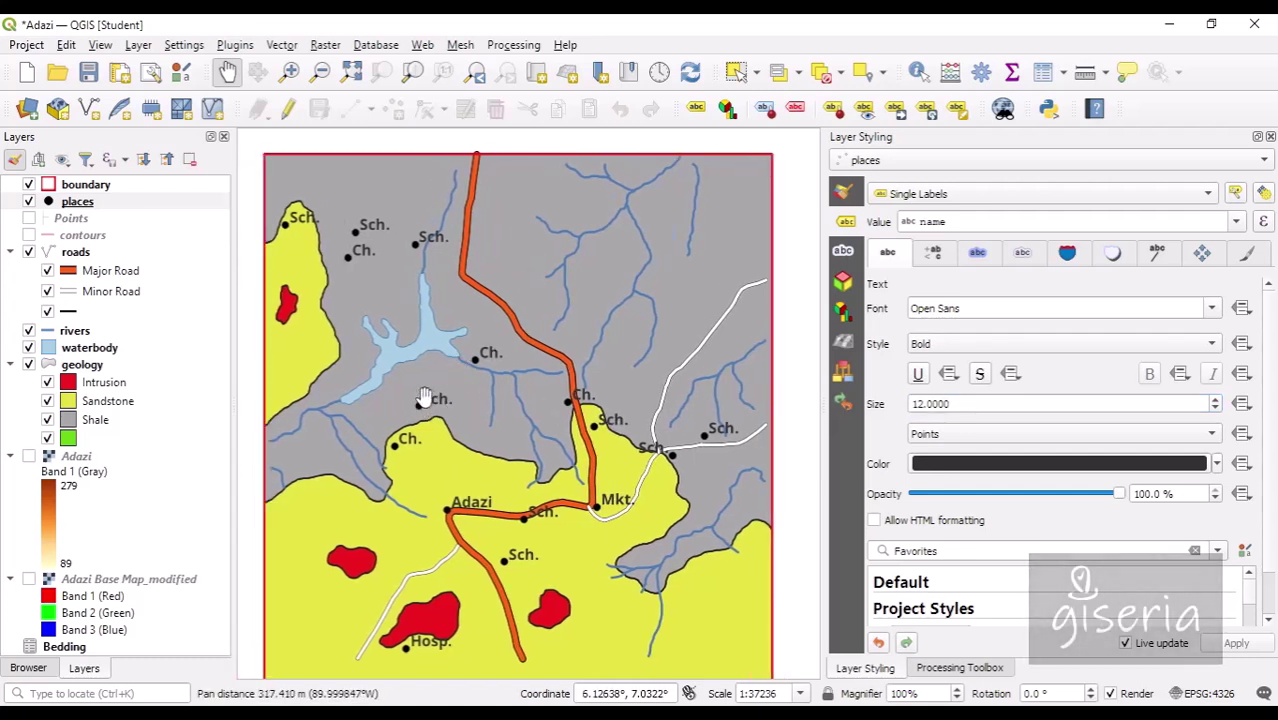
pyautogui.click(90, 74)
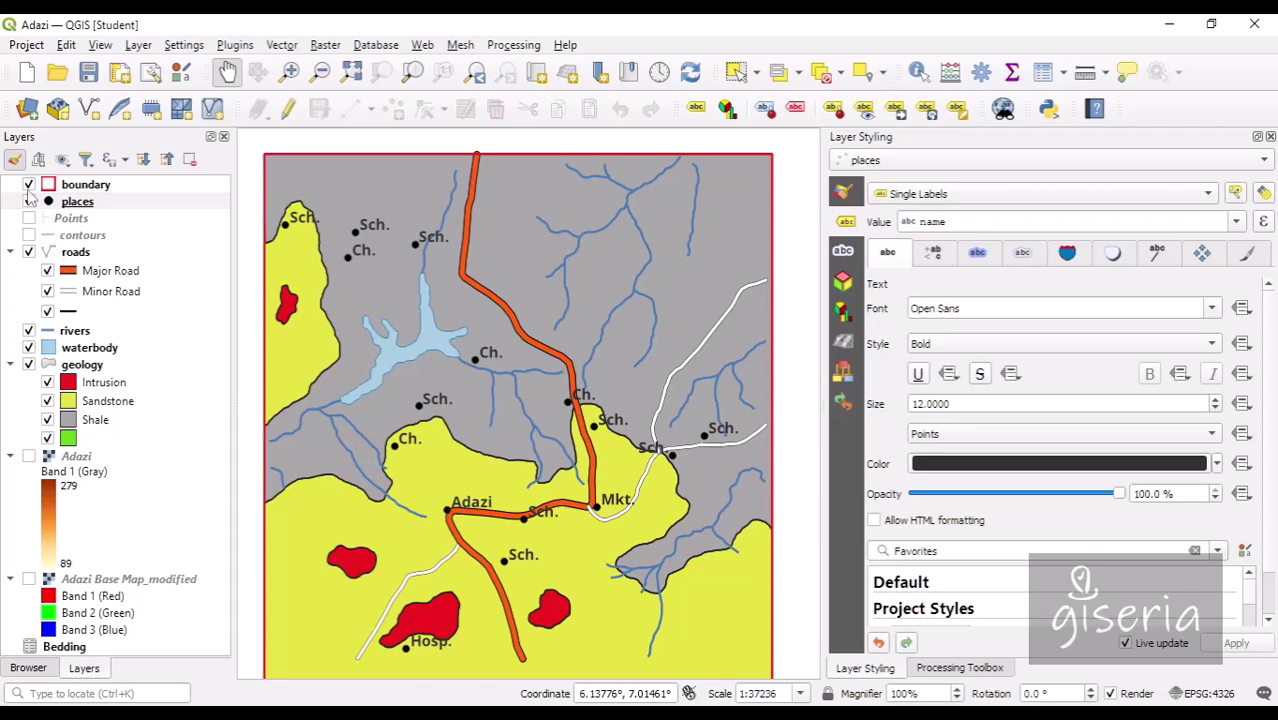
# Step: Make the contours layer visible and open its symbol styling
pyautogui.click(29, 236)
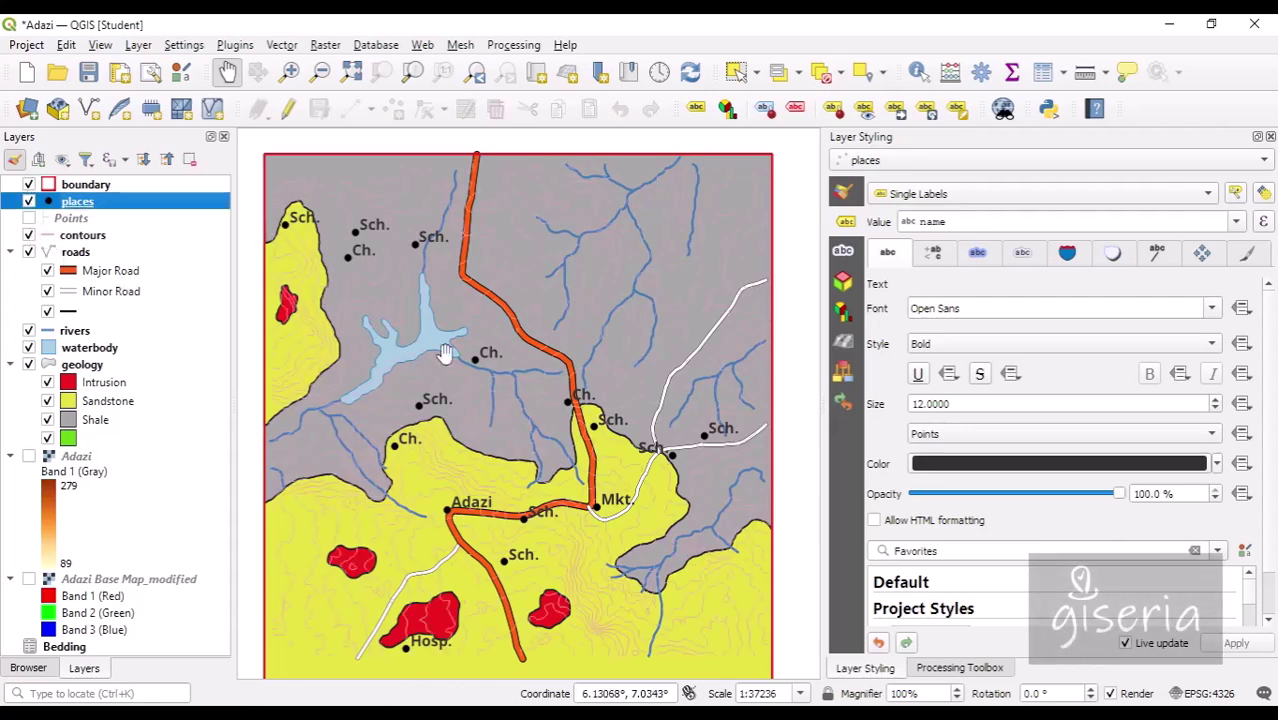
pyautogui.click(845, 194)
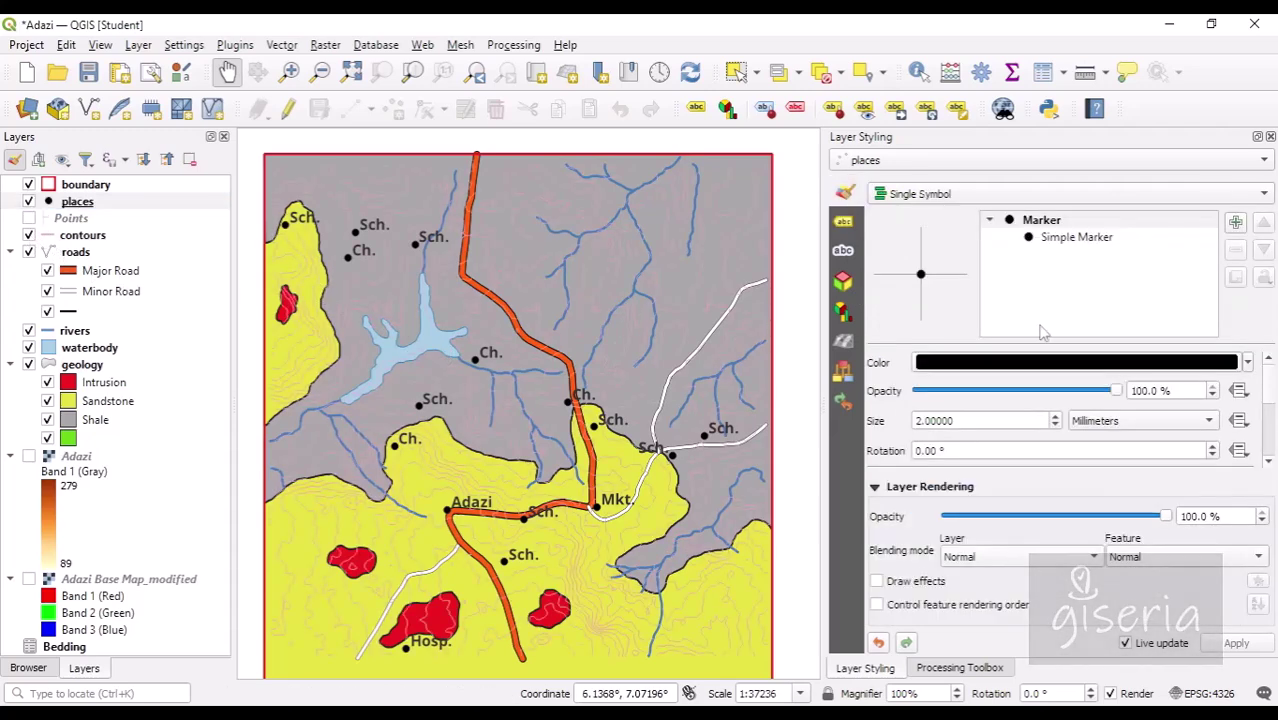
pyautogui.click(958, 164)
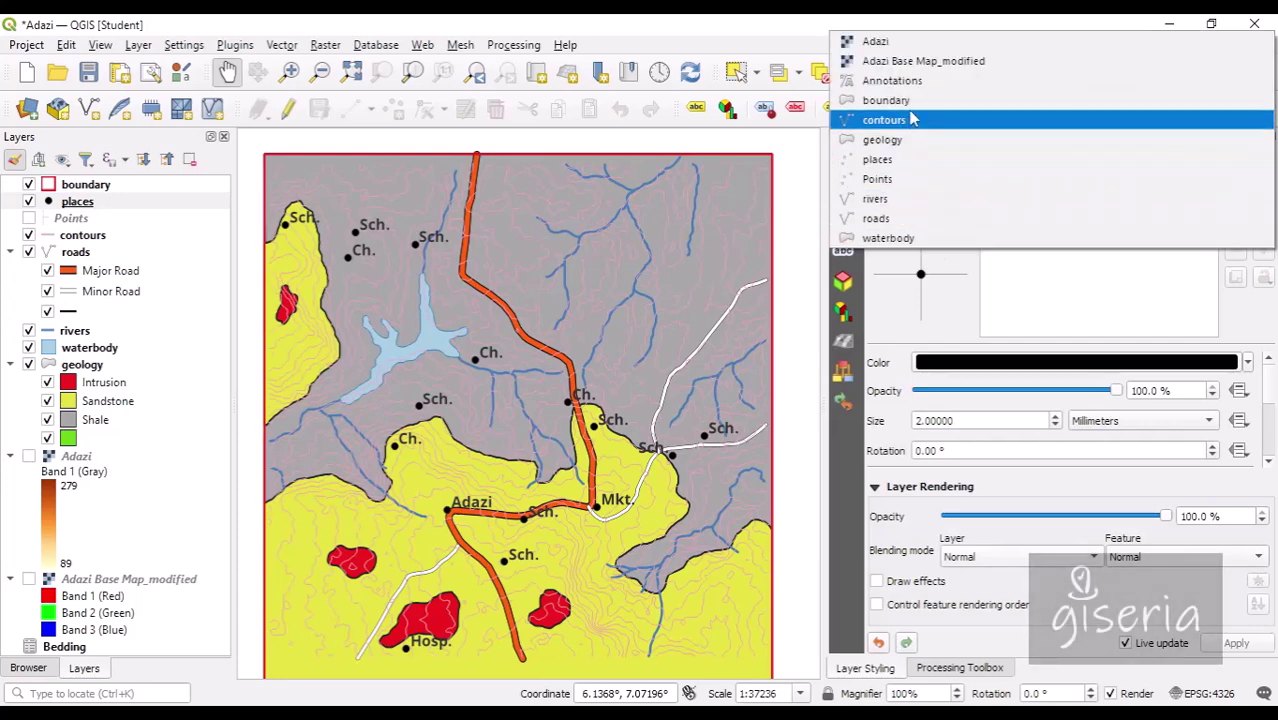
pyautogui.click(948, 122)
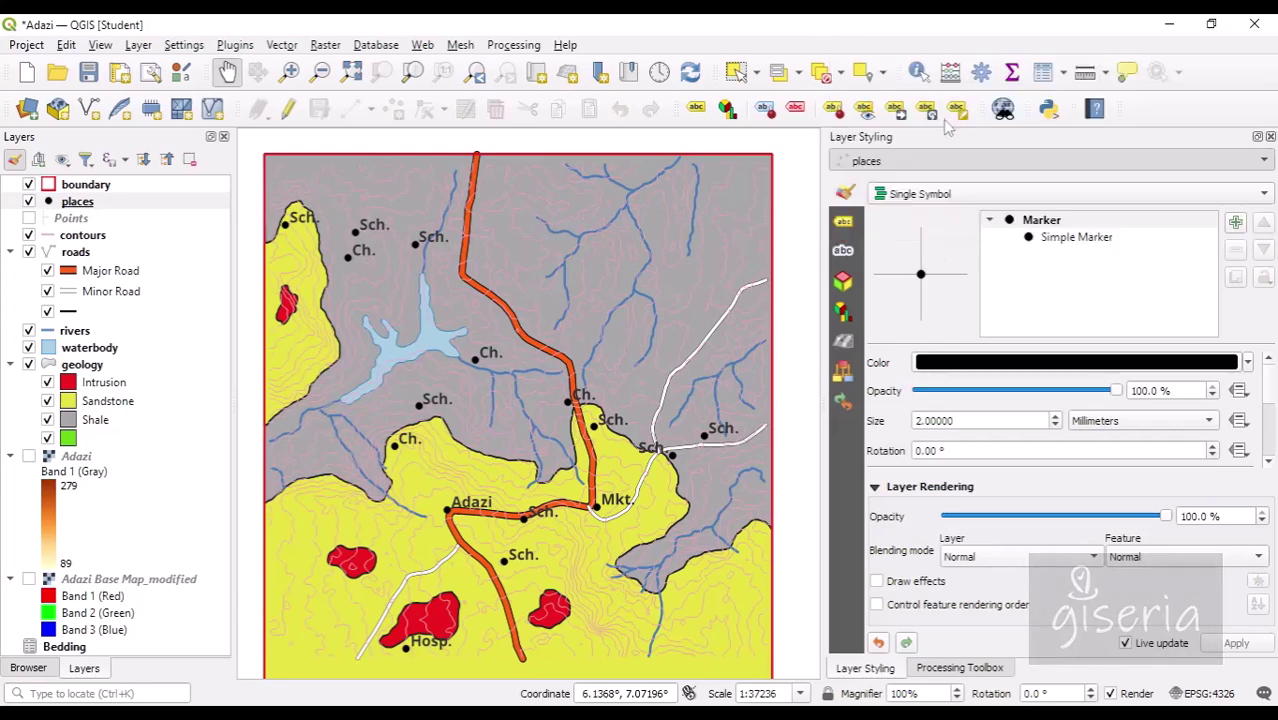
pyautogui.click(102, 240)
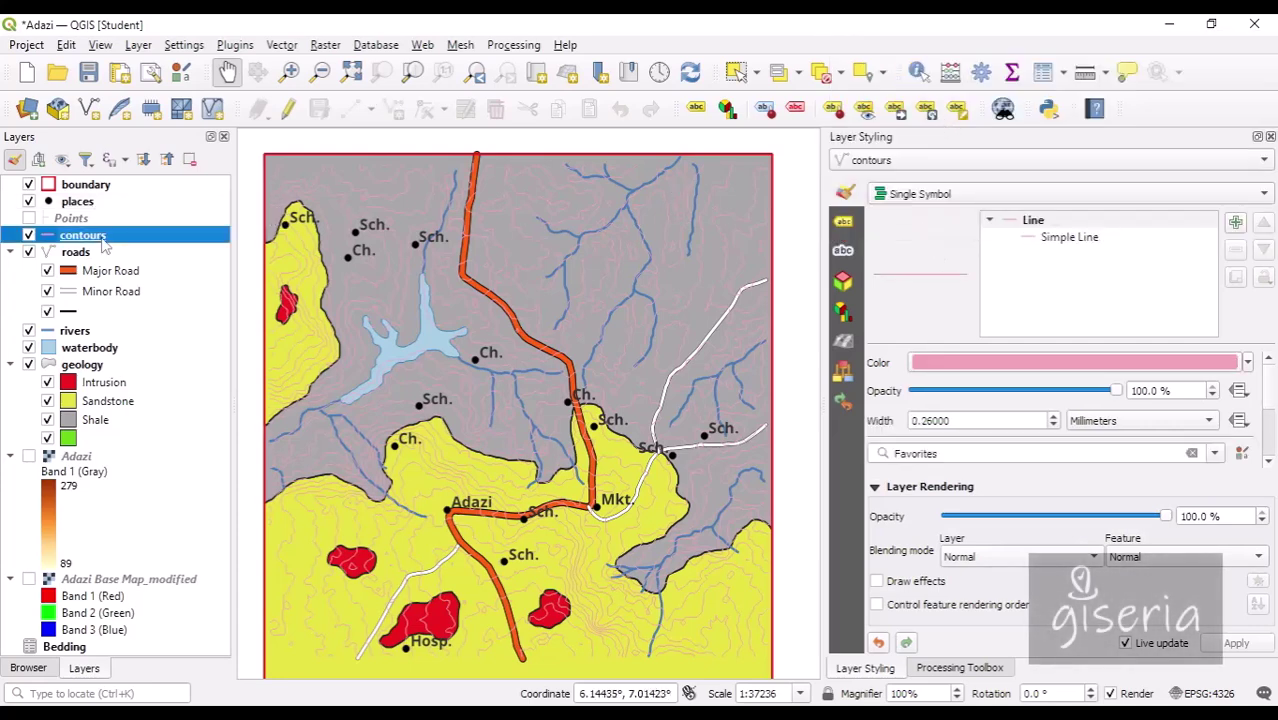
# Step: Set the contour lines' color to red and their symbol opacity to 28.9%
pyautogui.click(1247, 363)
pyautogui.click(938, 257)
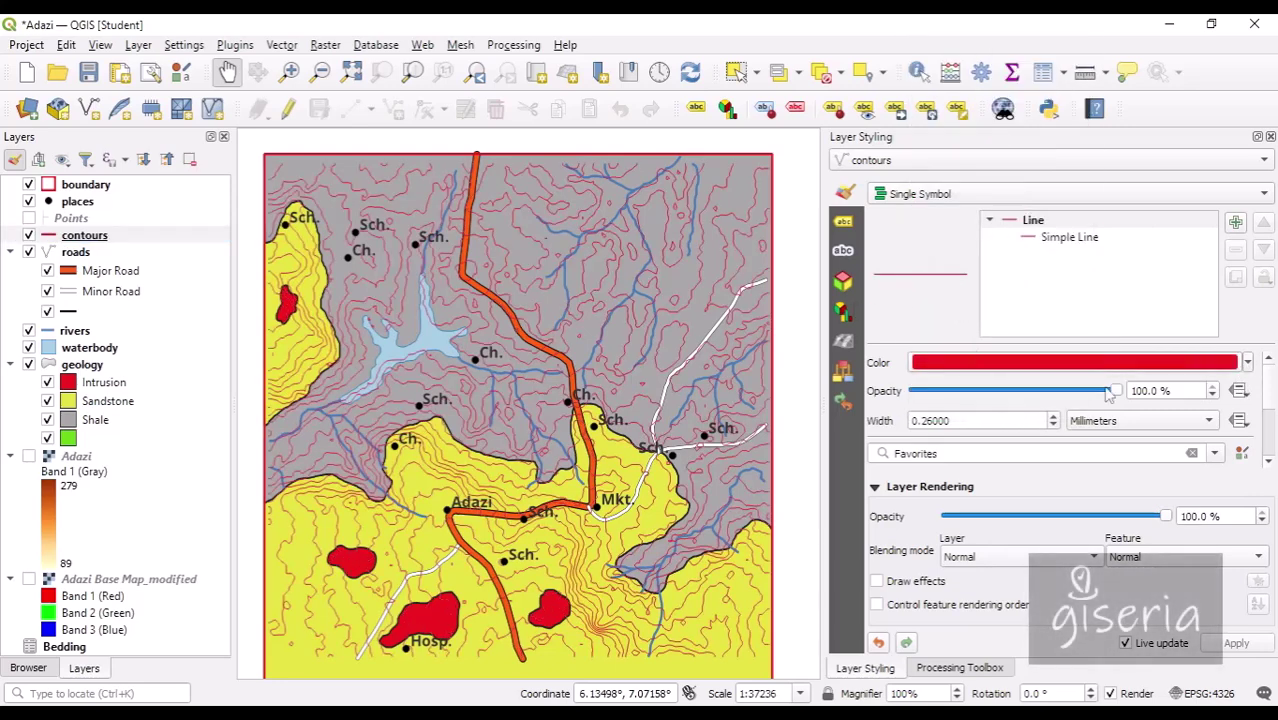
pyautogui.moveTo(1121, 395); pyautogui.dragTo(1005, 395)
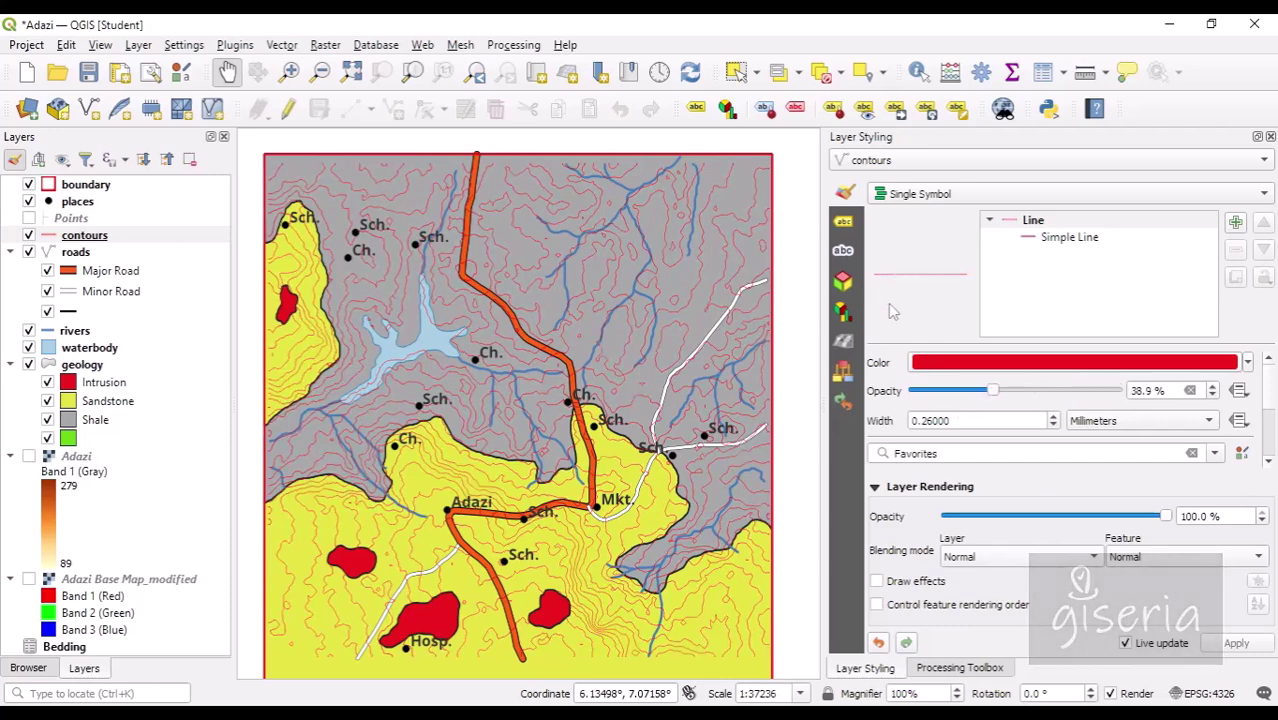
pyautogui.moveTo(986, 399); pyautogui.dragTo(974, 399)
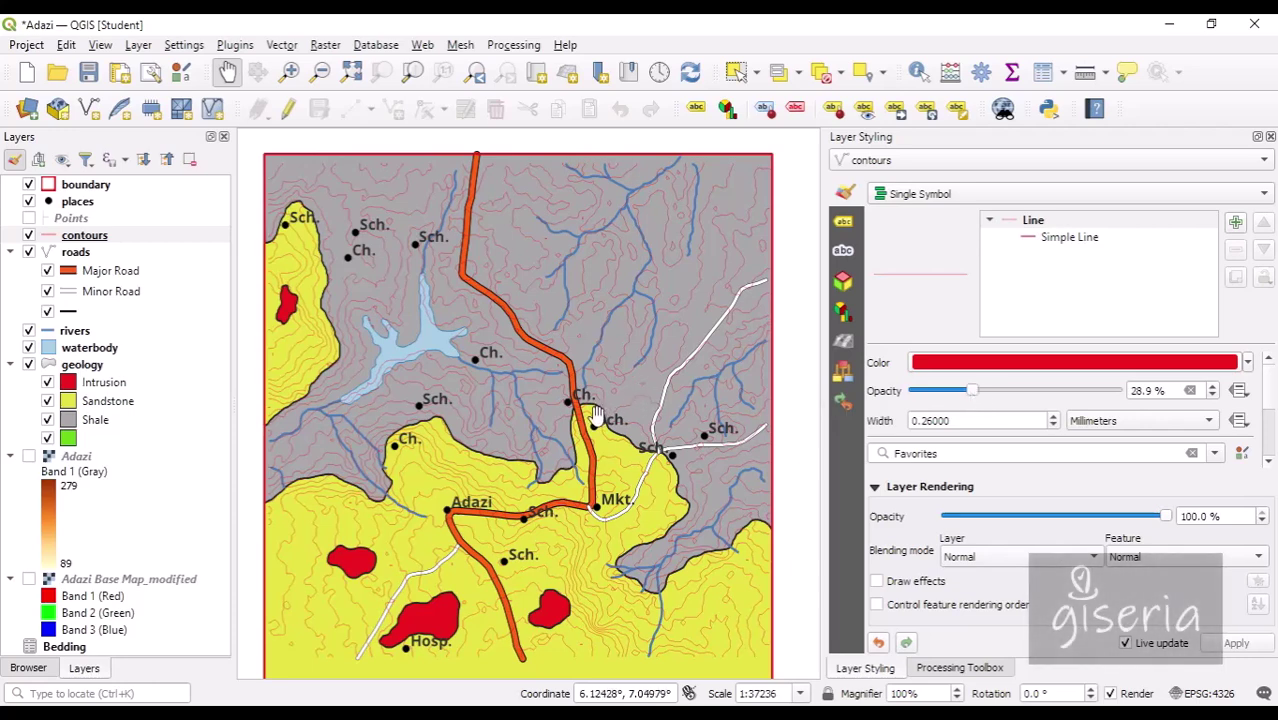
# Step: Turn on Single Labels for the contours layer, labeling the lines by the ELEV field
pyautogui.scroll(2, 442, 410)
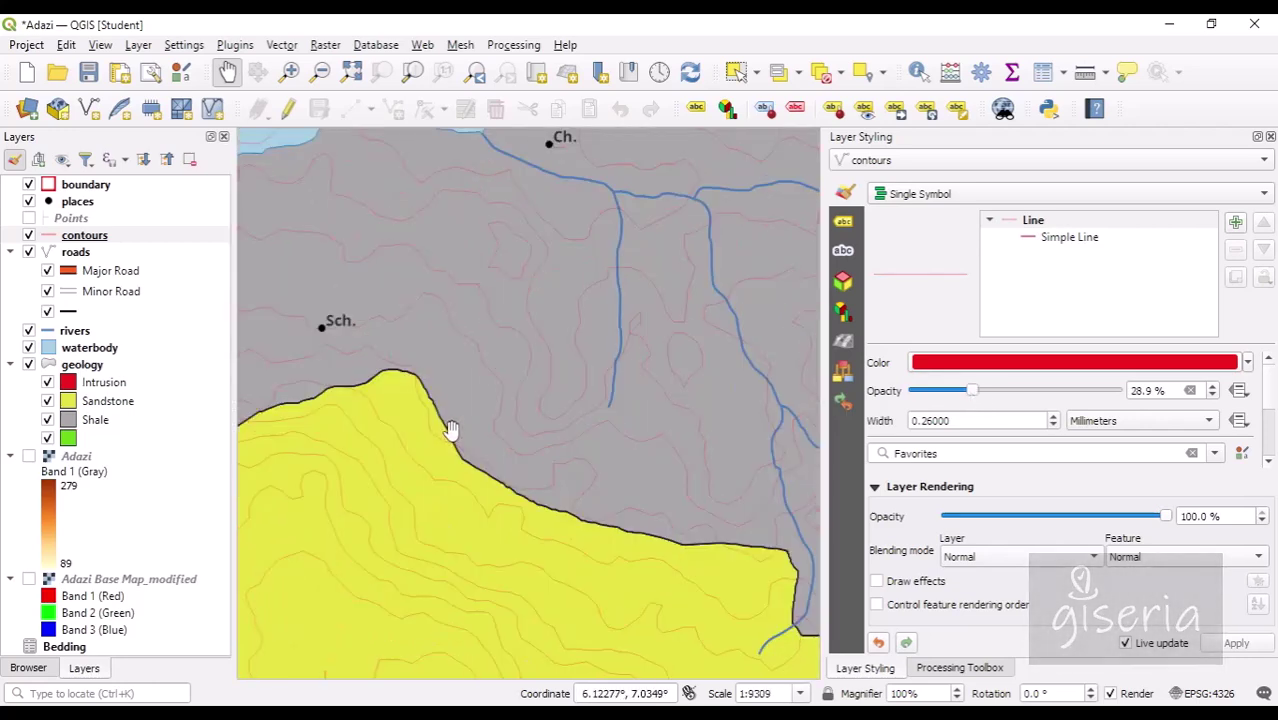
pyautogui.click(842, 222)
pyautogui.click(938, 200)
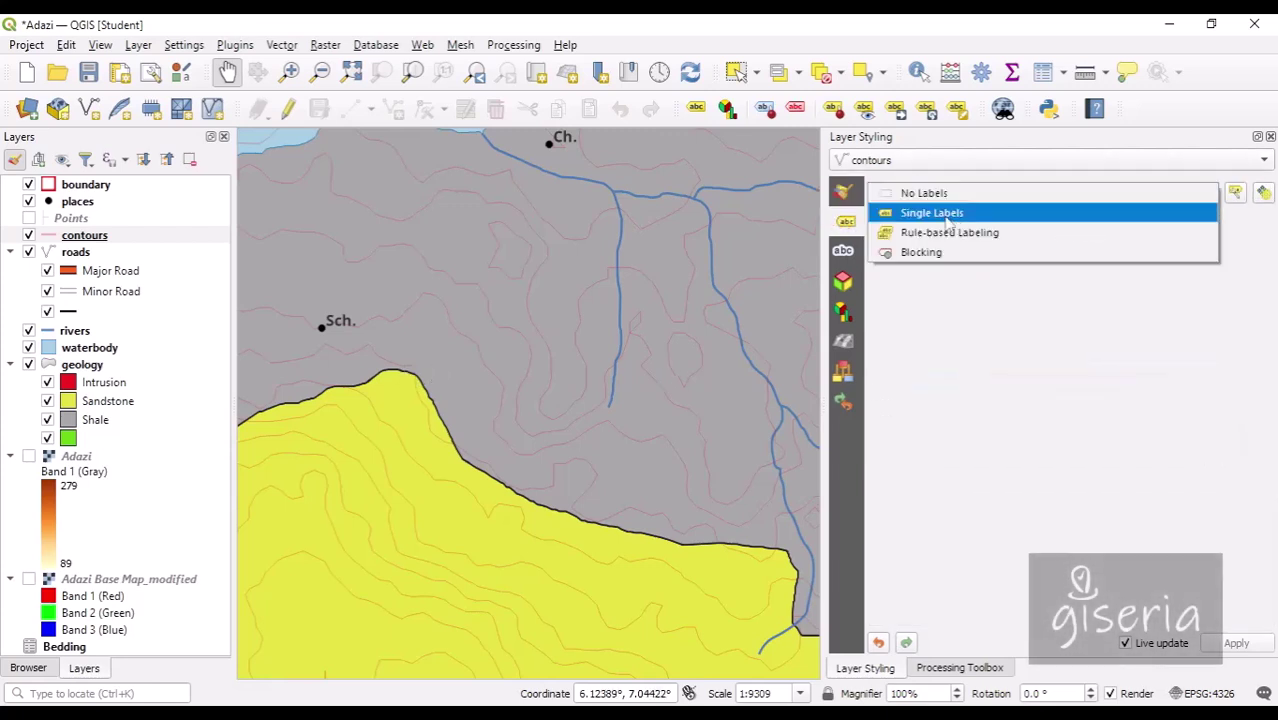
pyautogui.press('Escape')
pyautogui.press('Down')
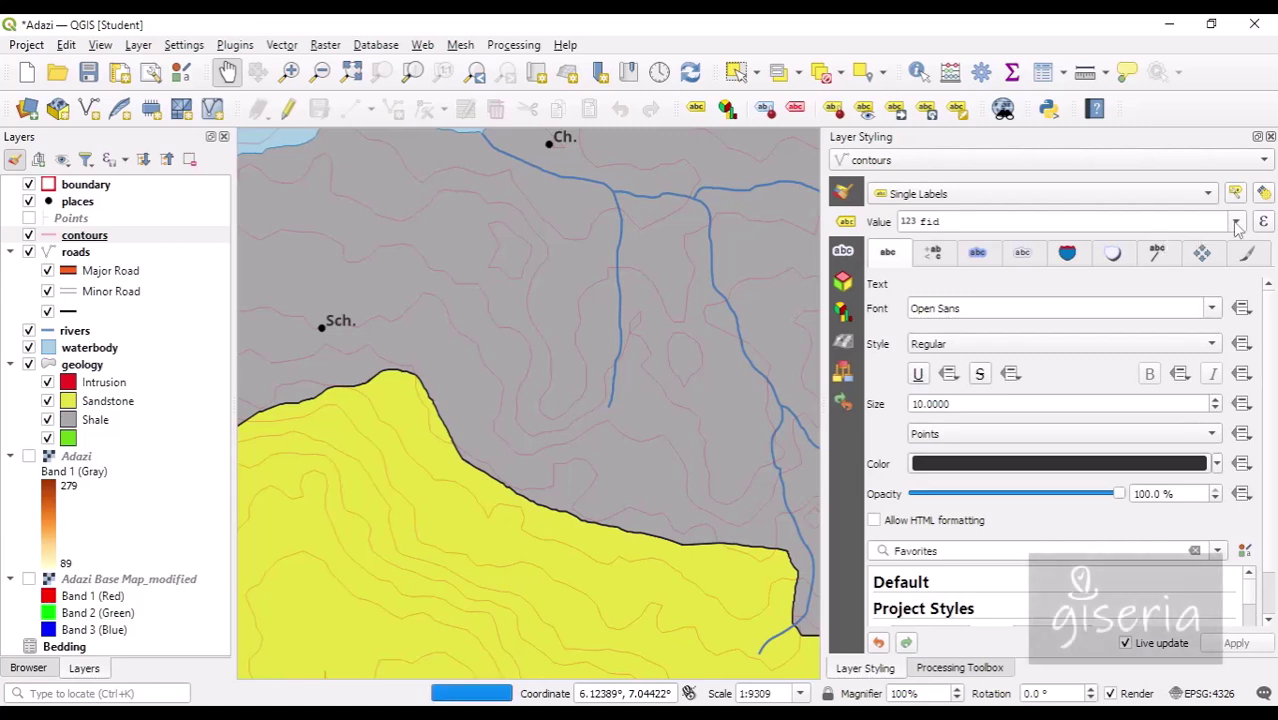
pyautogui.click(1100, 222)
pyautogui.click(1025, 295)
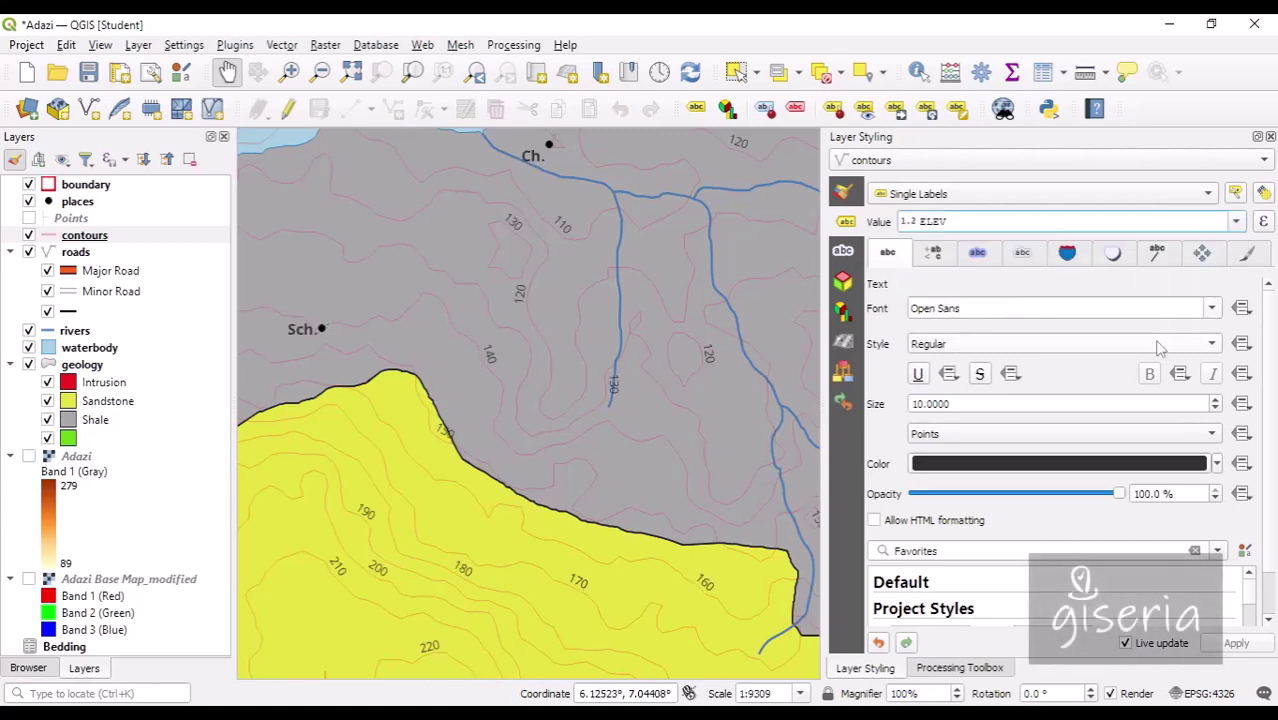
# Step: Set the contour label text to red and 8 points in size, and check the labels across the map
pyautogui.click(1218, 466)
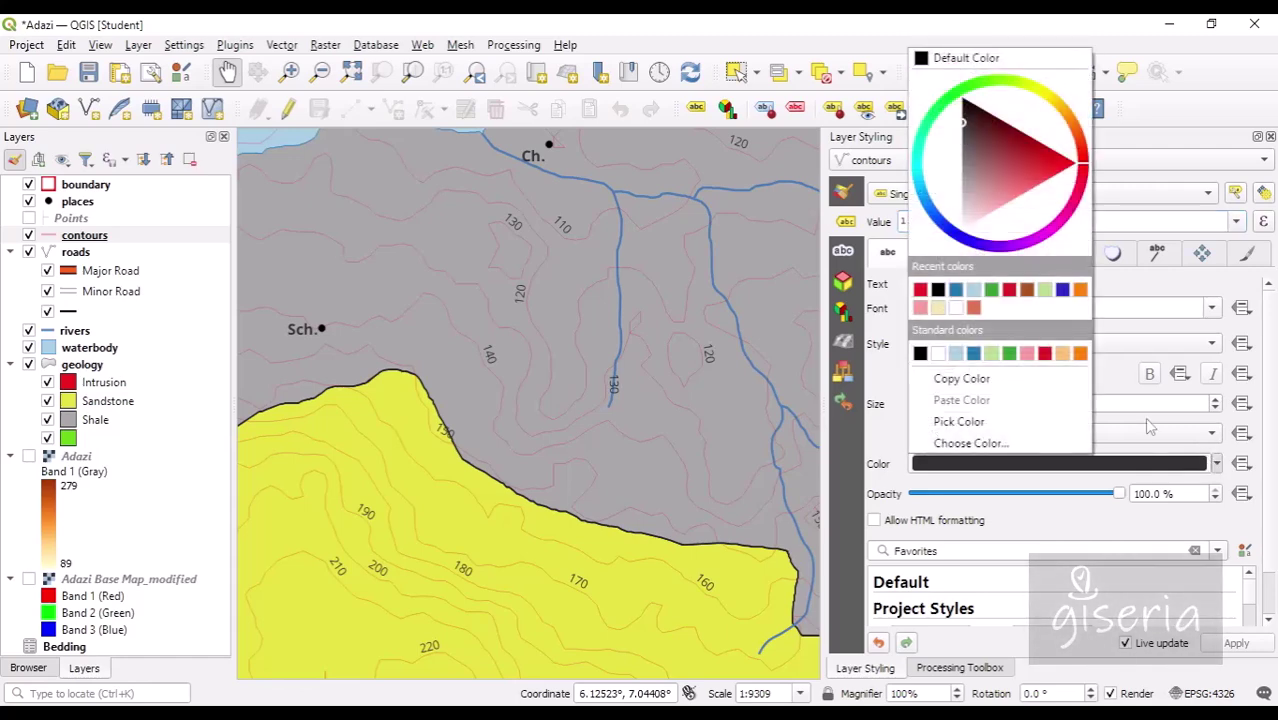
pyautogui.click(920, 290)
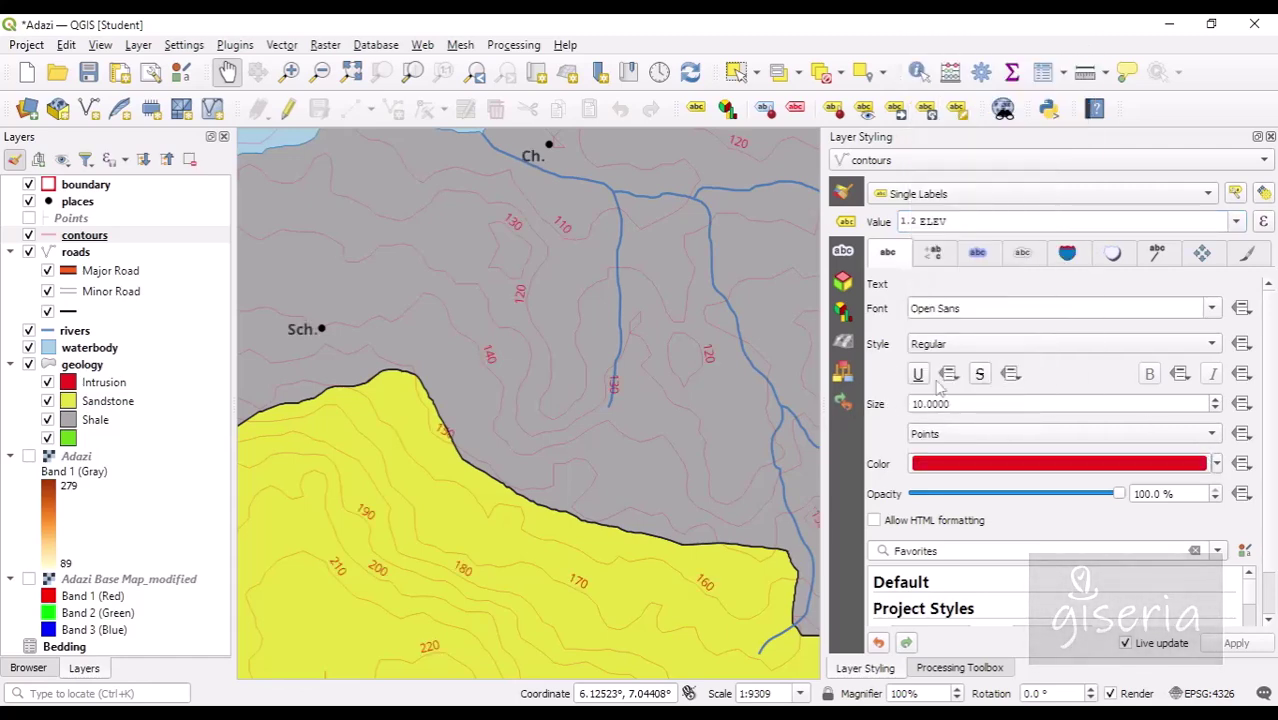
pyautogui.click(1216, 408)
pyautogui.click(1216, 408)
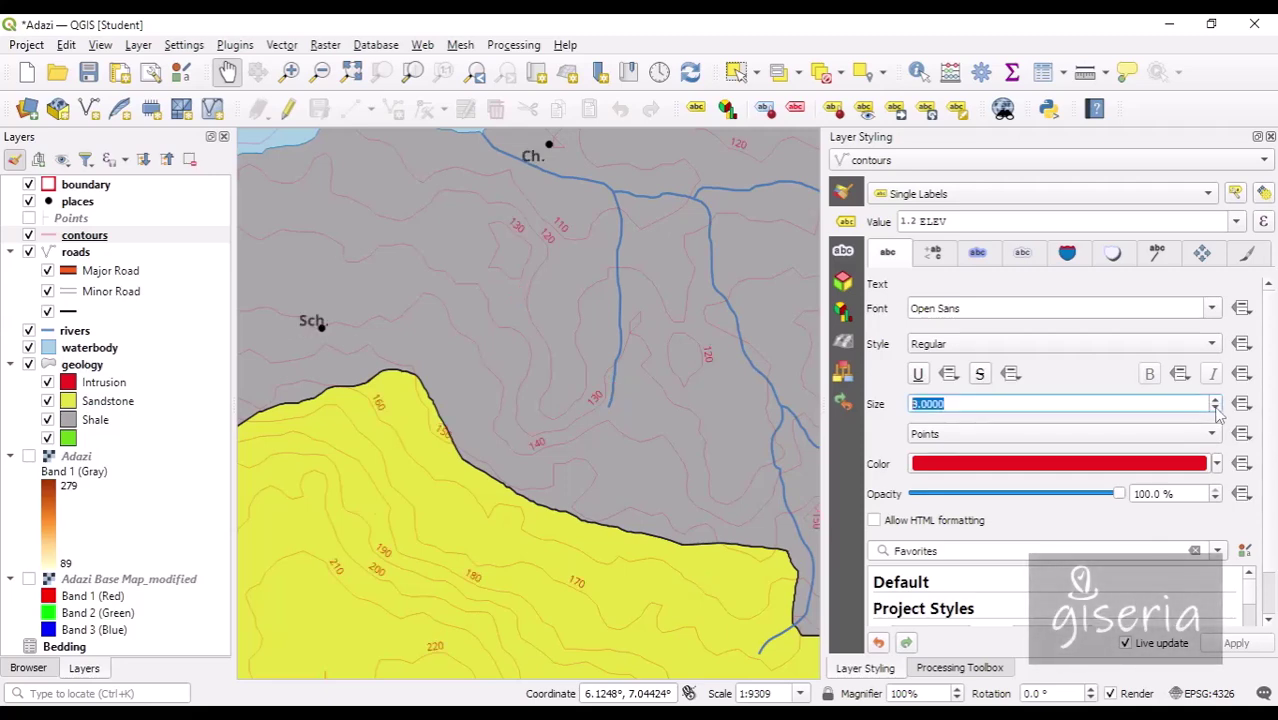
pyautogui.moveTo(377, 426); pyautogui.dragTo(607, 320)
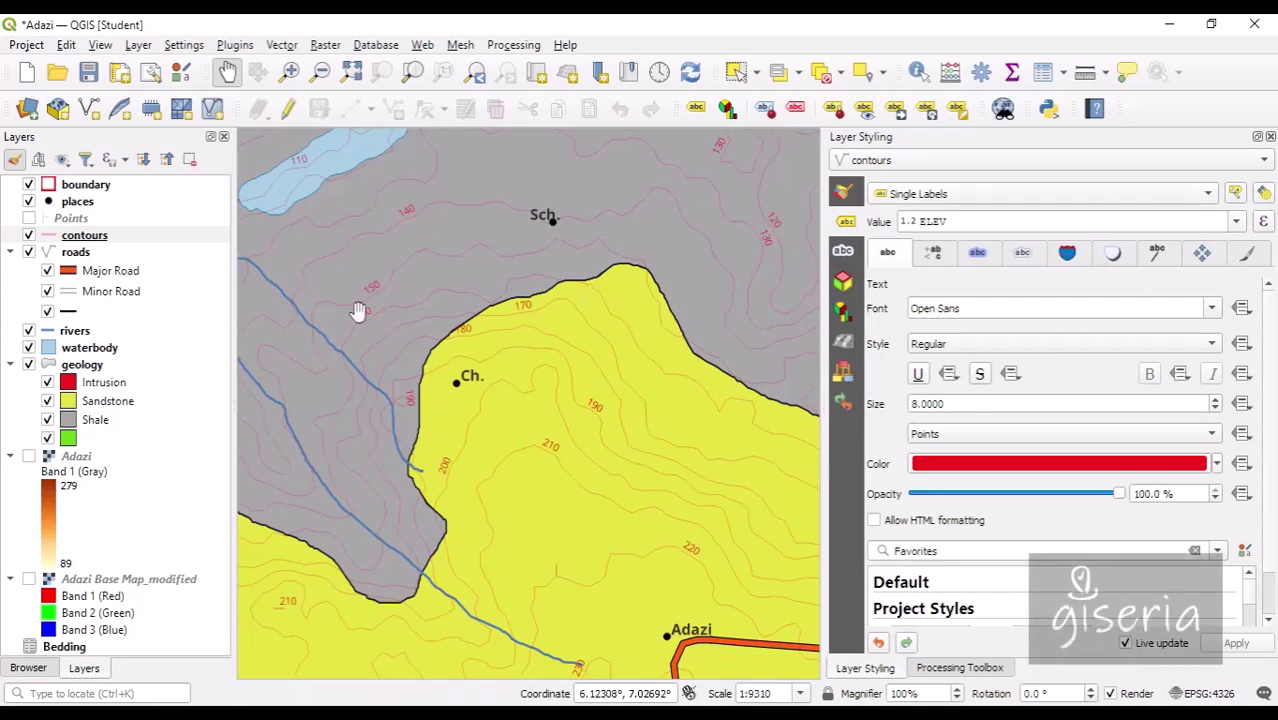
pyautogui.scroll(-2, 478, 408)
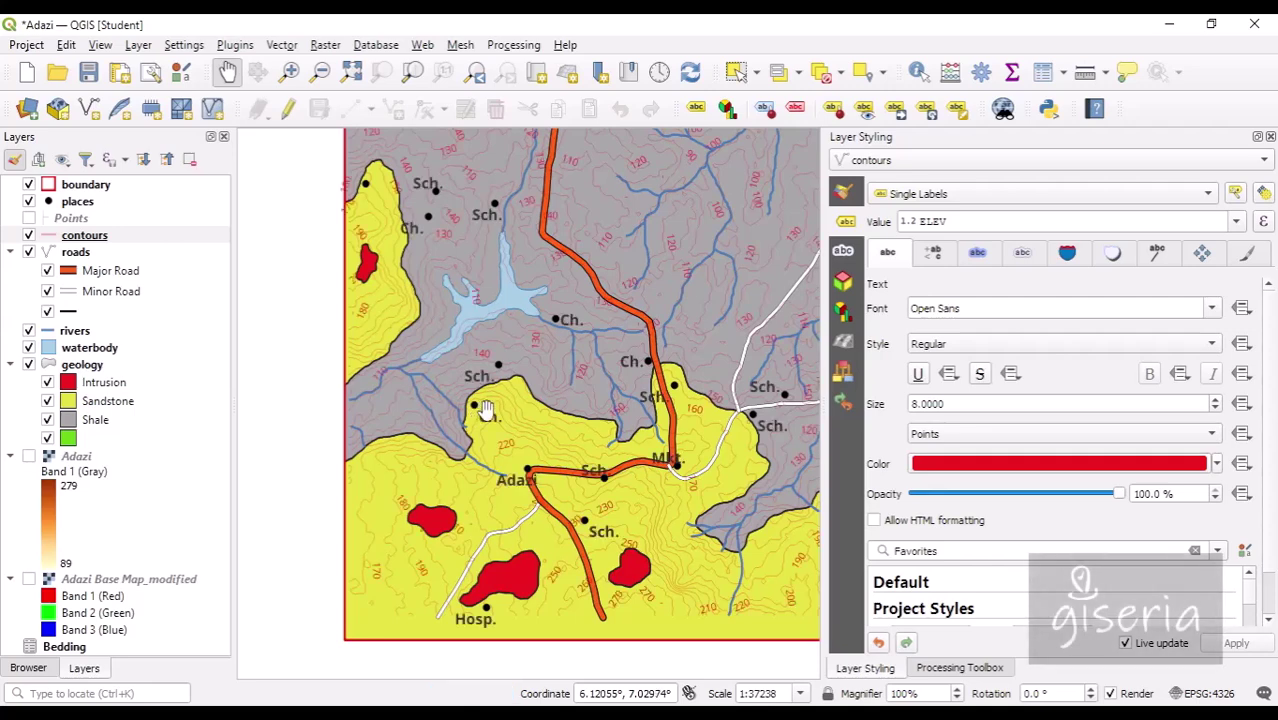
pyautogui.moveTo(604, 397); pyautogui.dragTo(412, 410)
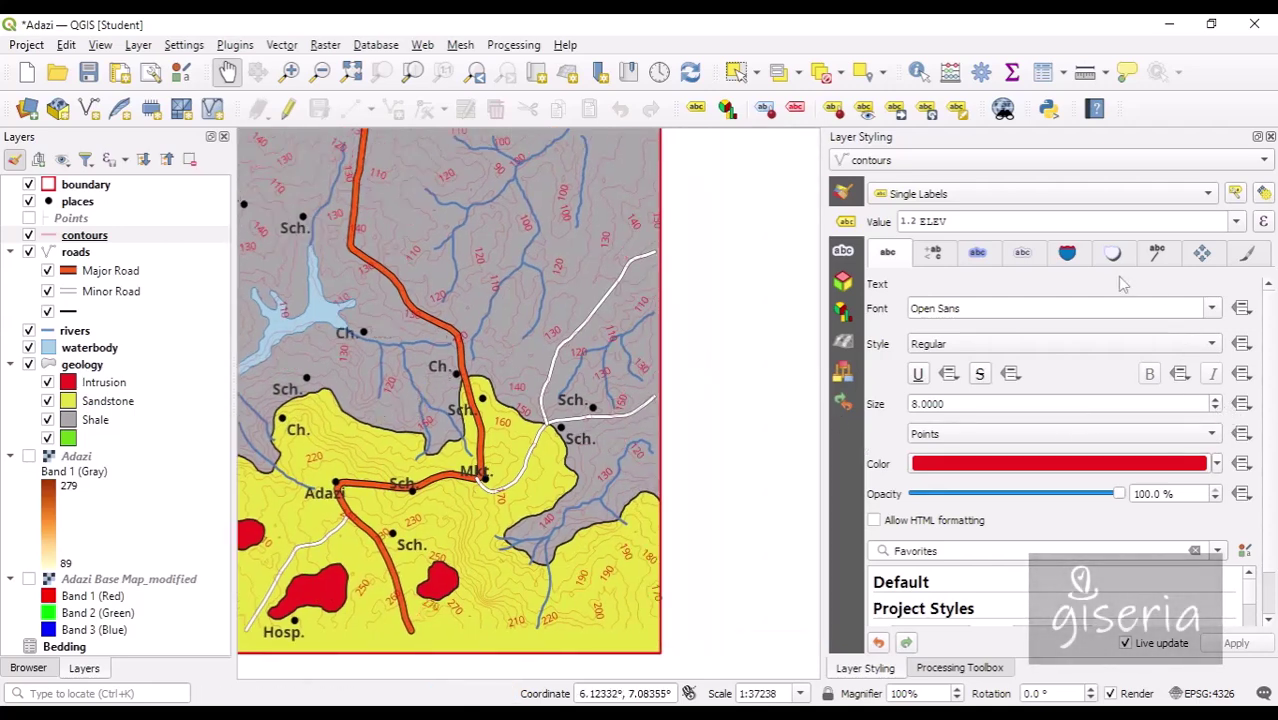
# Step: Limit the number of contour features to be labeled to 2000 in the label rendering options
pyautogui.click(1205, 254)
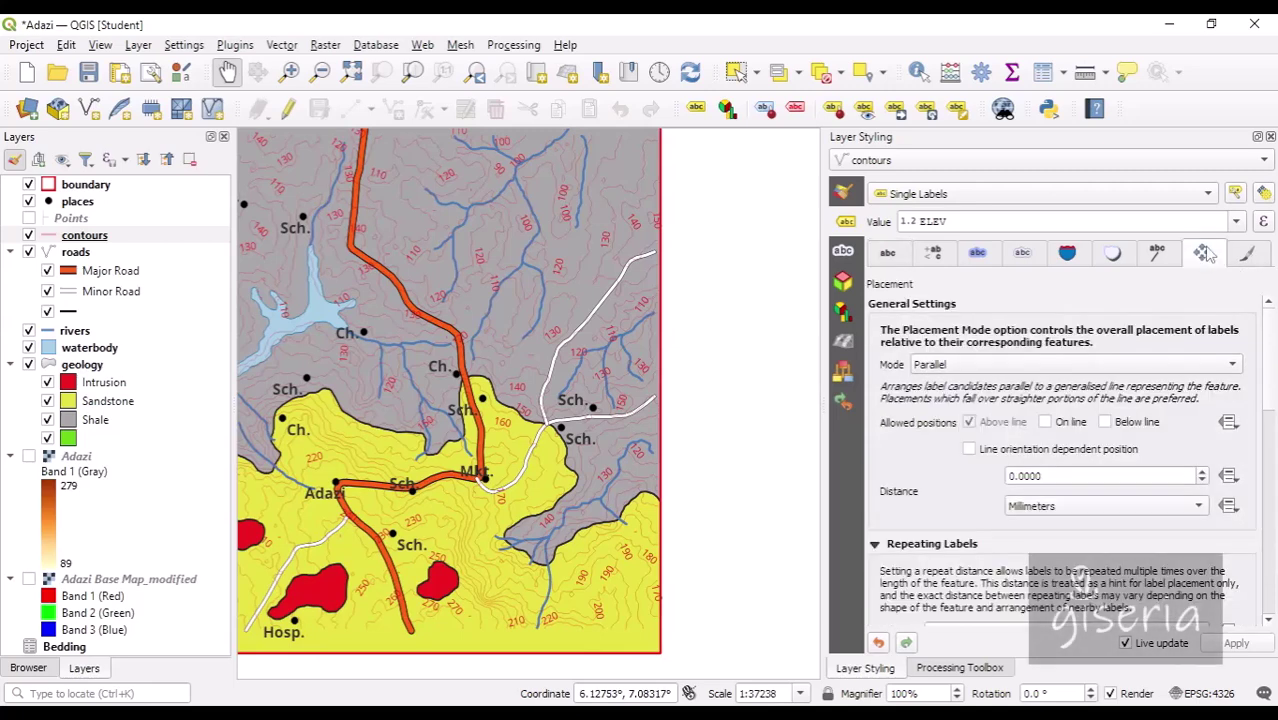
pyautogui.moveTo(1272, 356); pyautogui.dragTo(1272, 401)
pyautogui.click(1247, 256)
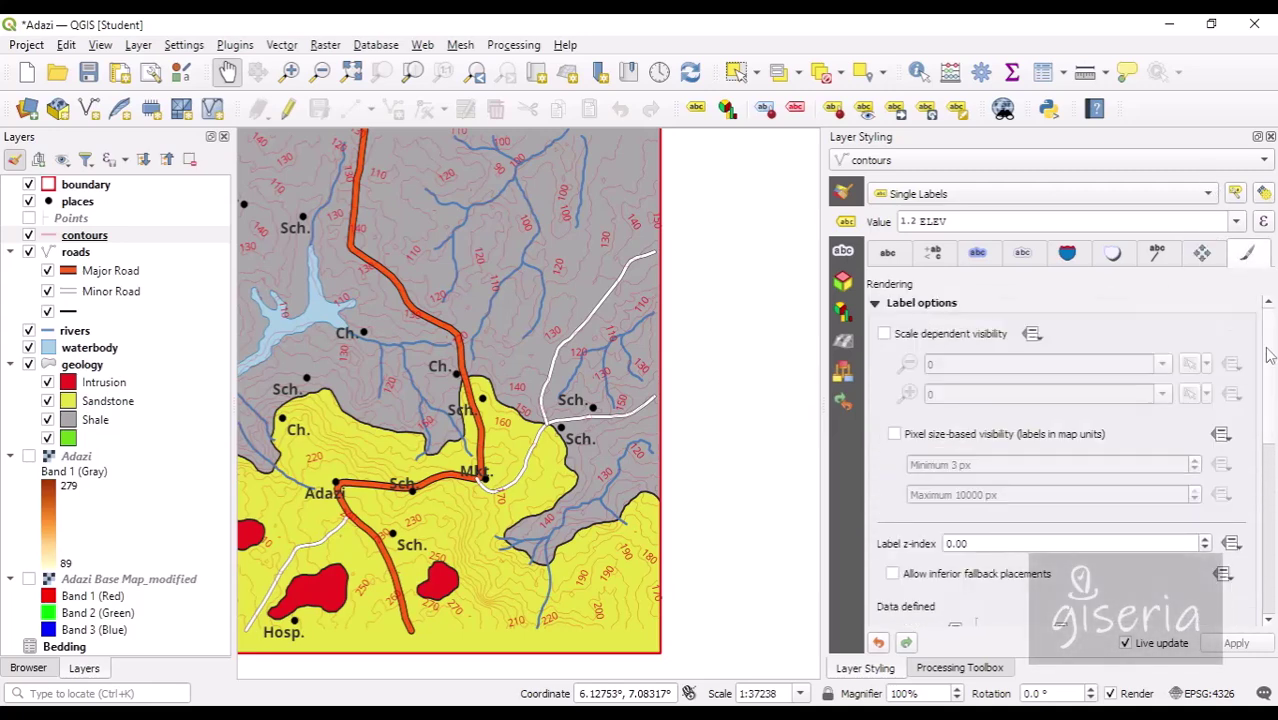
pyautogui.moveTo(1270, 355); pyautogui.dragTo(1262, 545)
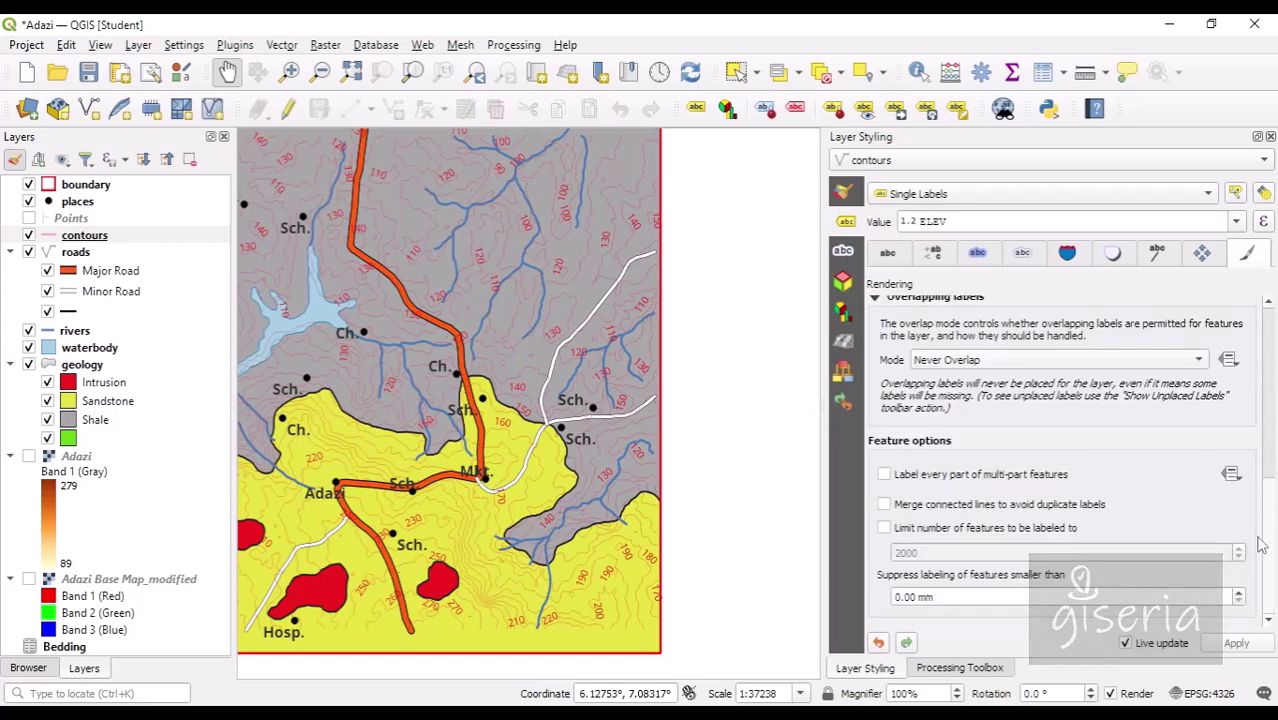
pyautogui.click(884, 528)
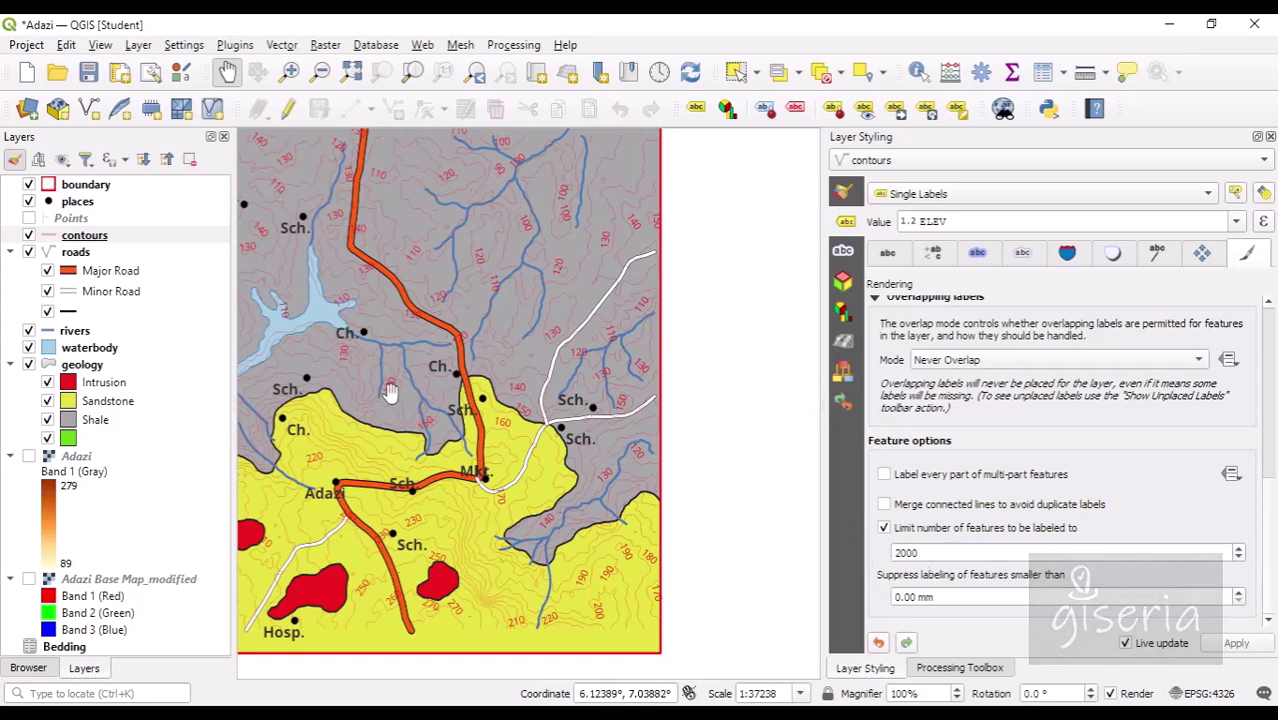
pyautogui.moveTo(364, 373); pyautogui.dragTo(544, 393)
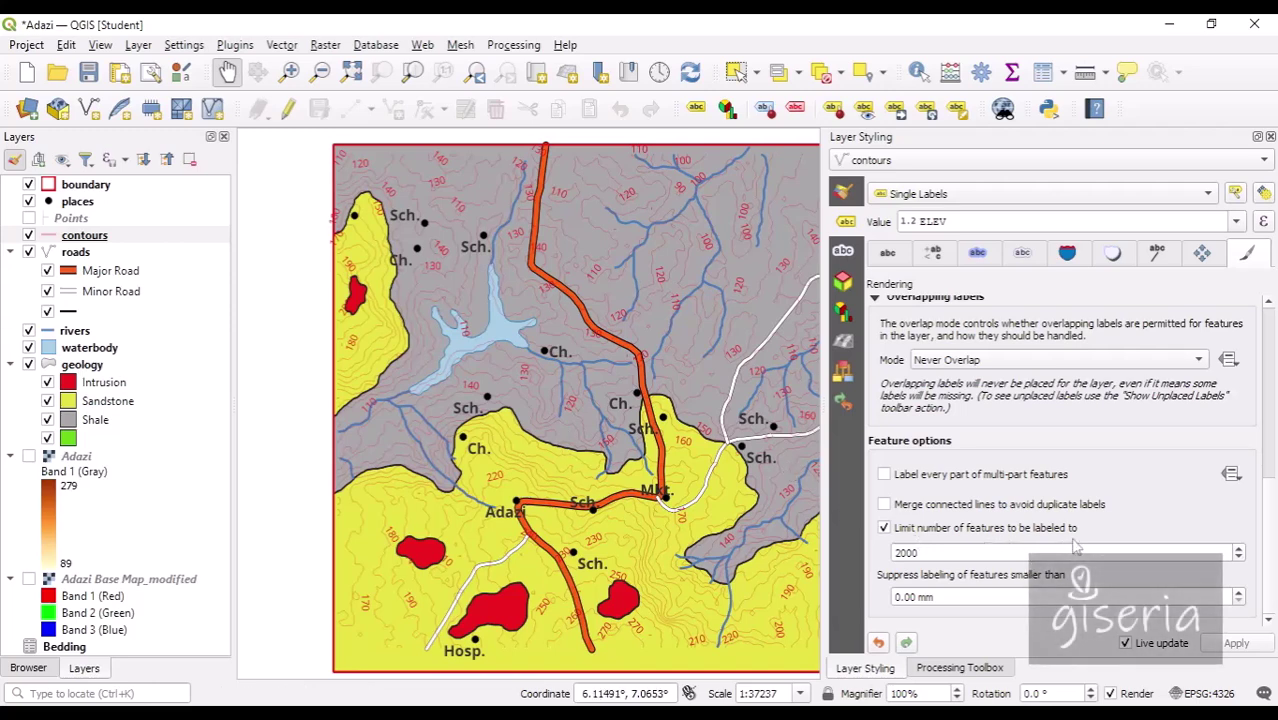
# Step: Suppress labeling of contour features smaller than 10 mm and check the labels at different zoom levels
pyautogui.moveTo(1275, 553)
pyautogui.mouseDown()
pyautogui.moveTo(1275, 532)
pyautogui.moveTo(1275, 569)
pyautogui.mouseUp()
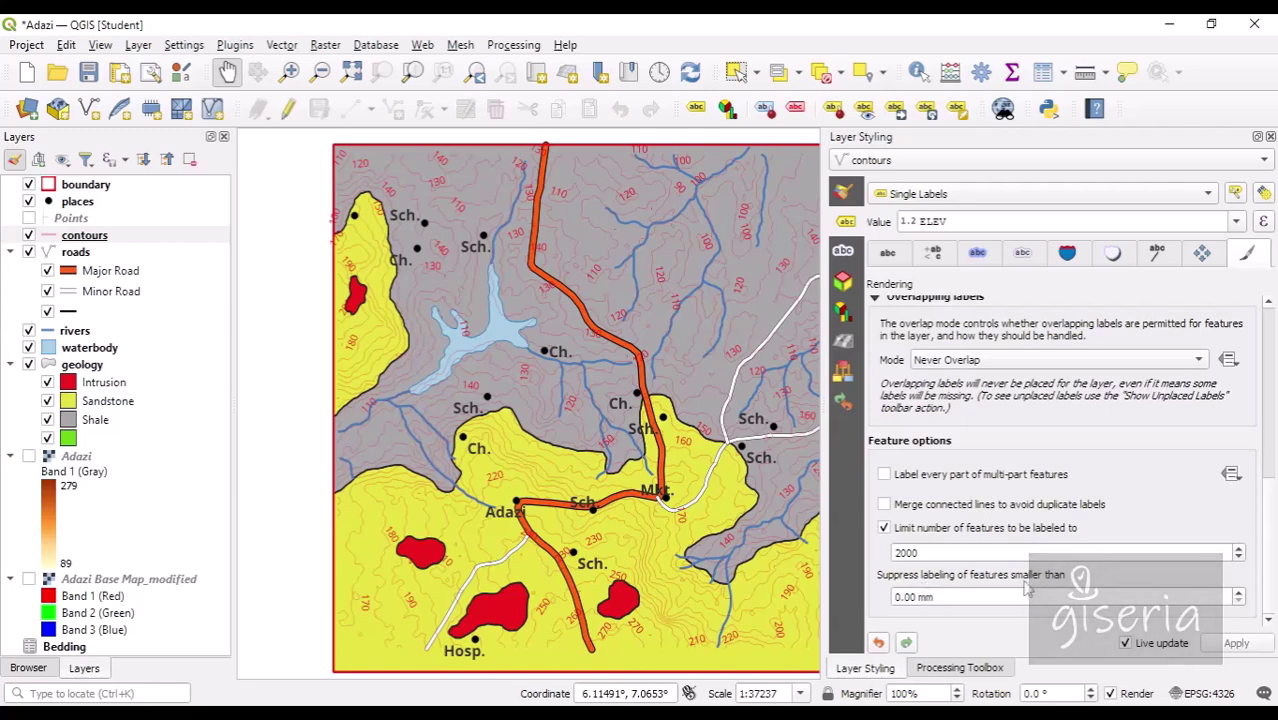
pyautogui.click(1240, 594)
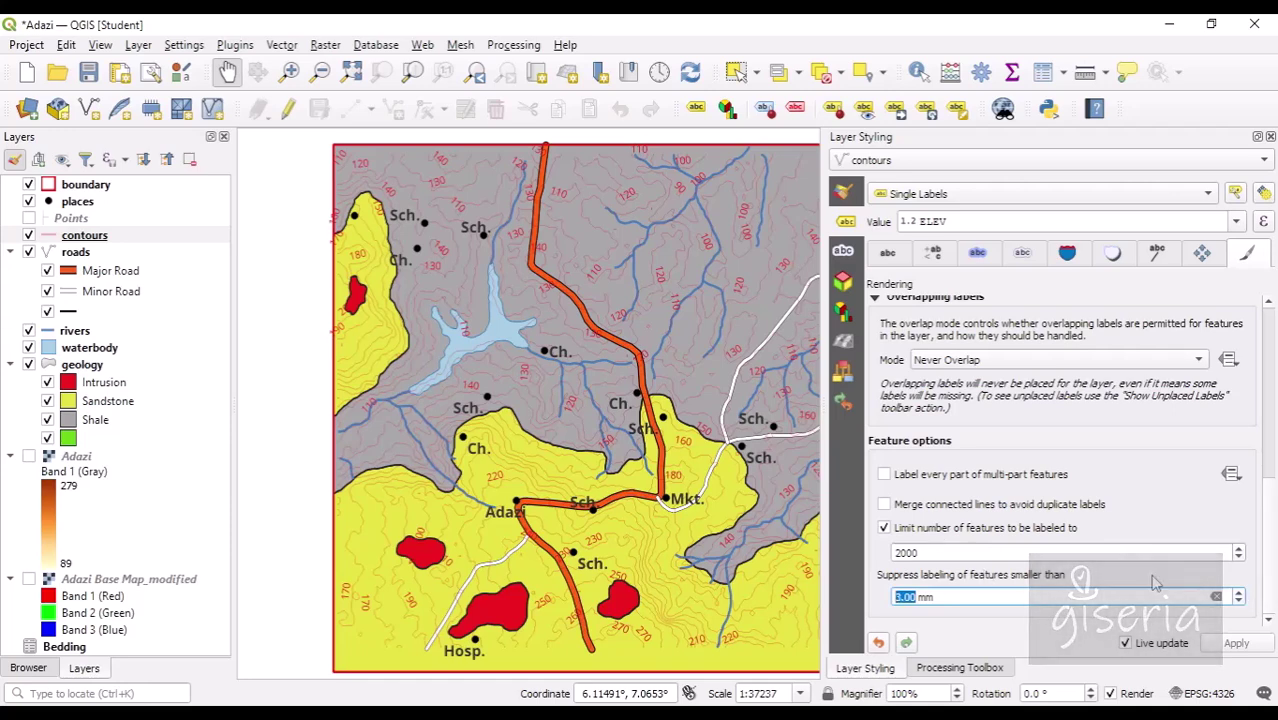
pyautogui.scroll(2, 512, 486)
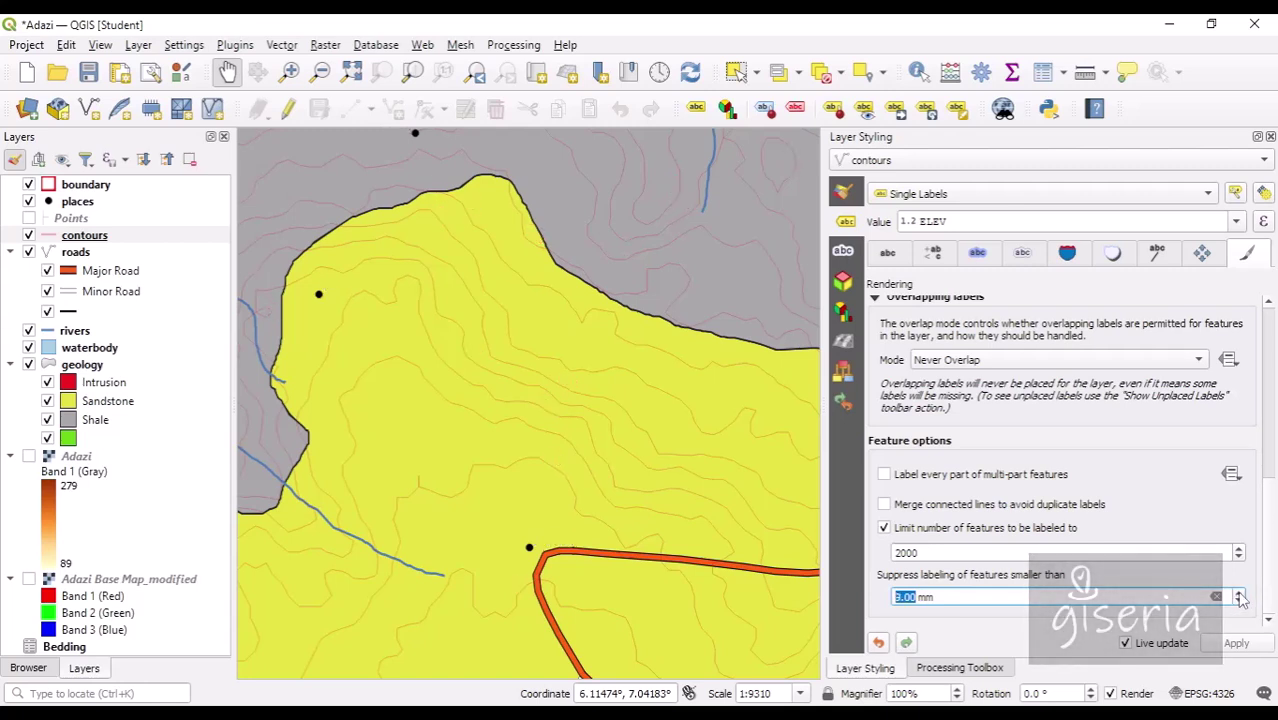
pyautogui.scroll(3, 1239, 598)
pyautogui.scroll(-1, 636, 452)
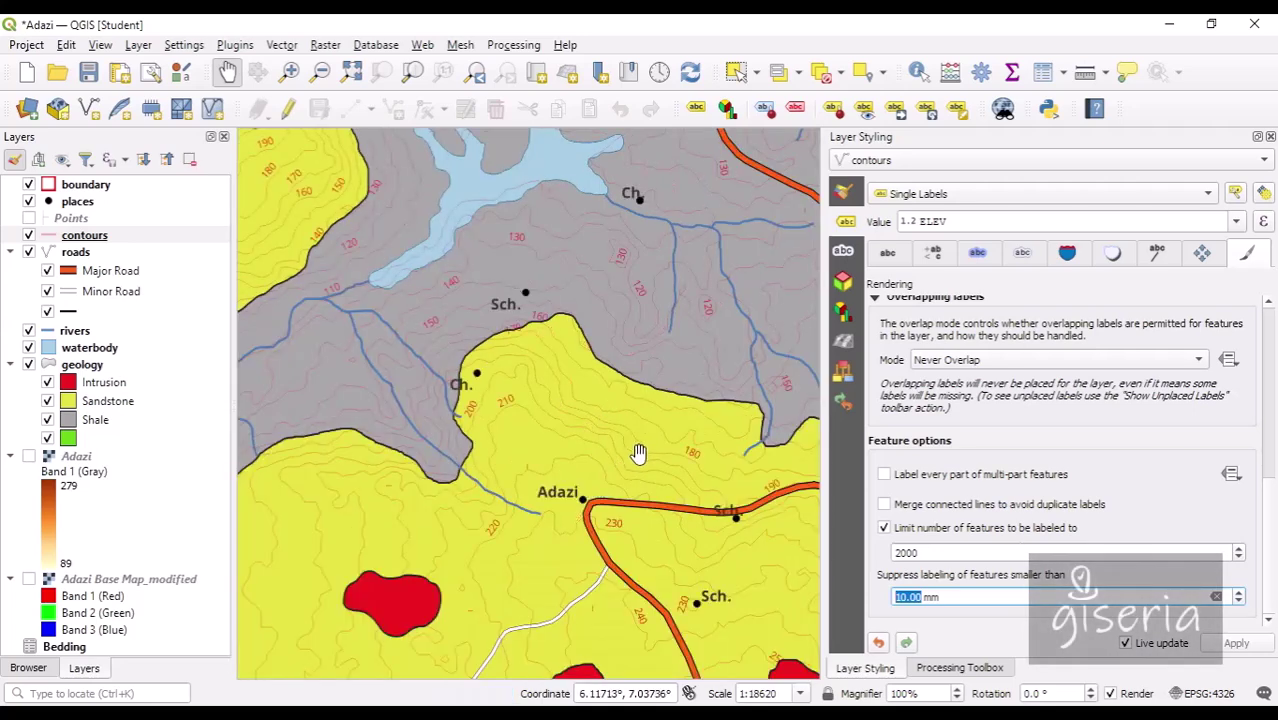
pyautogui.moveTo(679, 405); pyautogui.dragTo(537, 362)
pyautogui.scroll(-1, 565, 402)
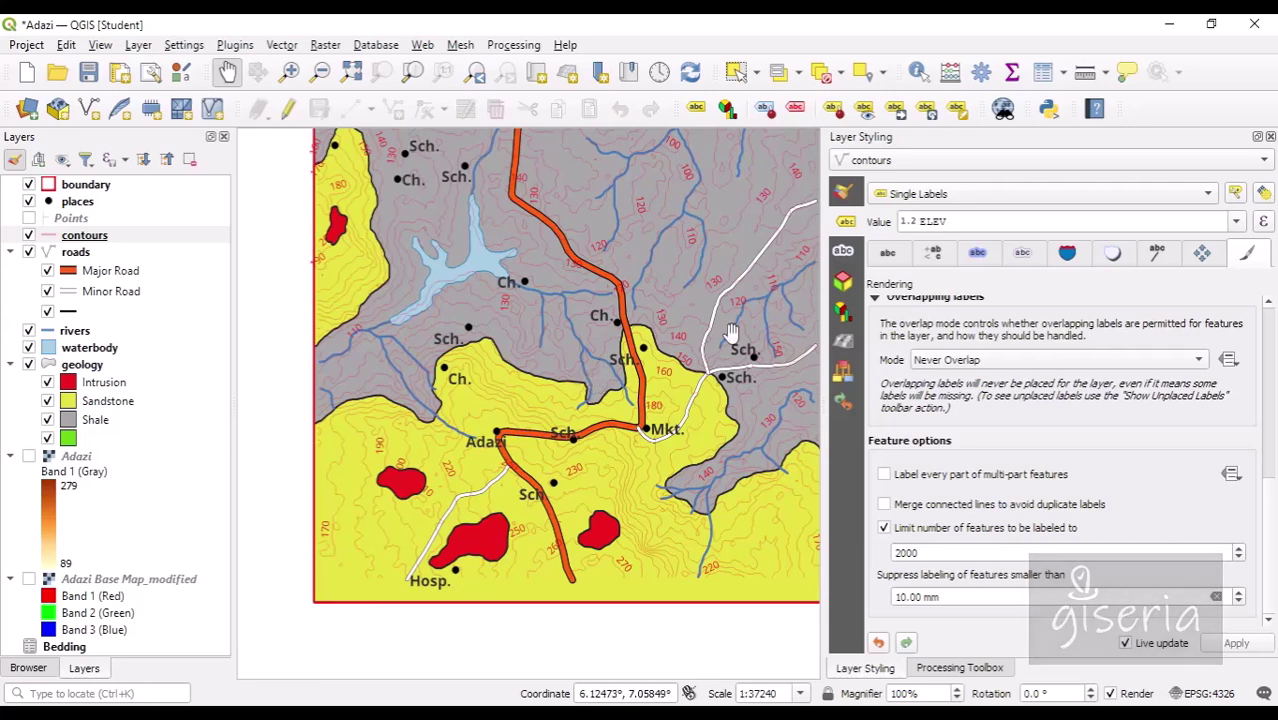
# Step: Set the contour label text to 6 points in size and Italic style
pyautogui.click(905, 256)
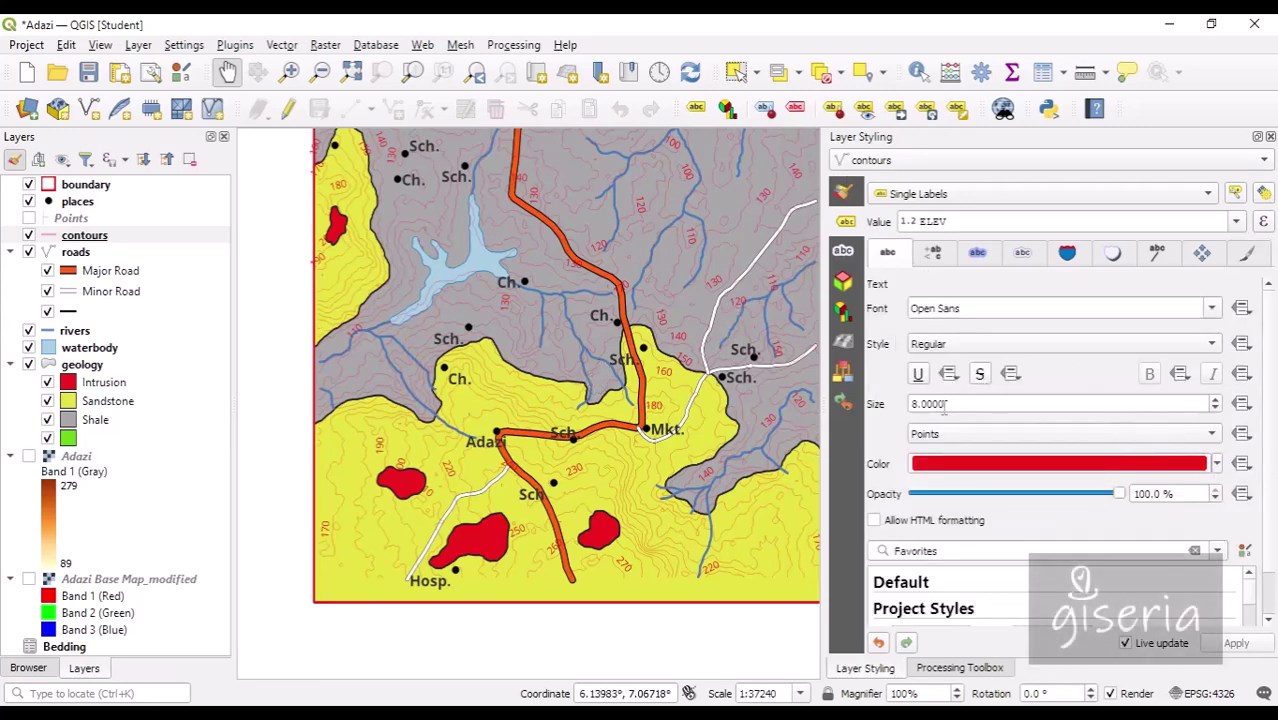
pyautogui.moveTo(586, 370); pyautogui.dragTo(485, 441)
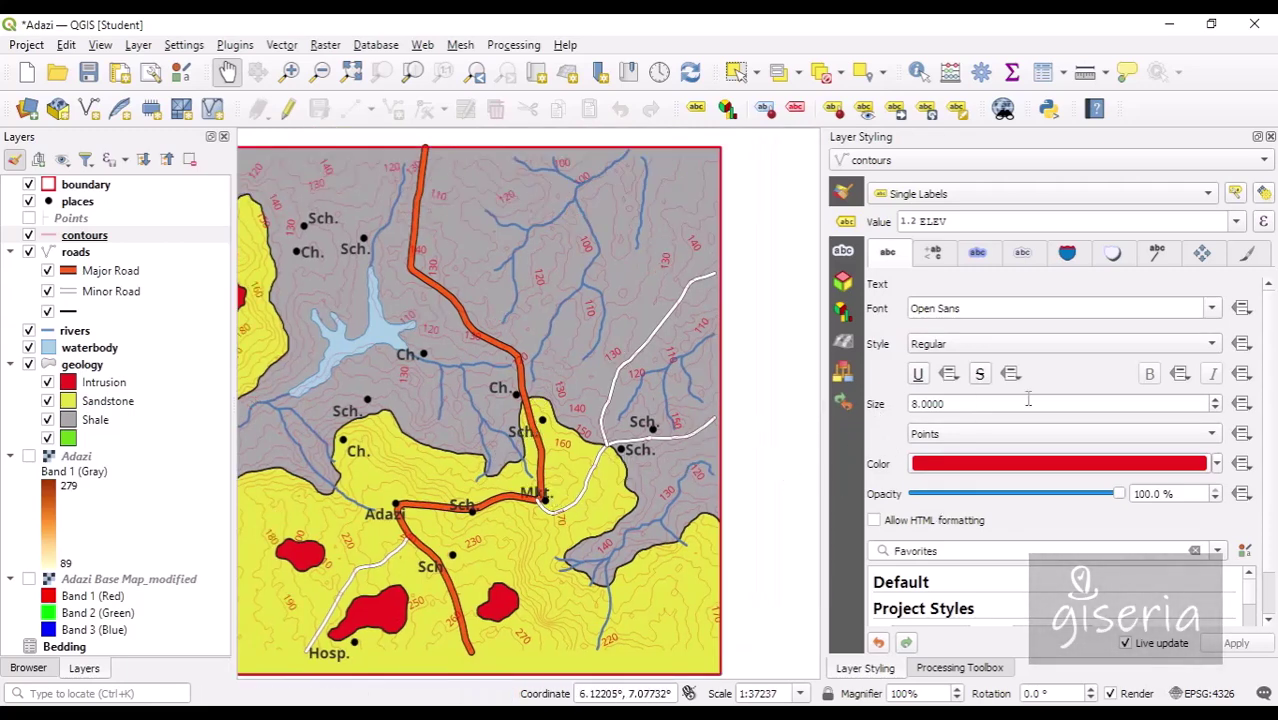
pyautogui.click(1216, 409)
pyautogui.click(1216, 409)
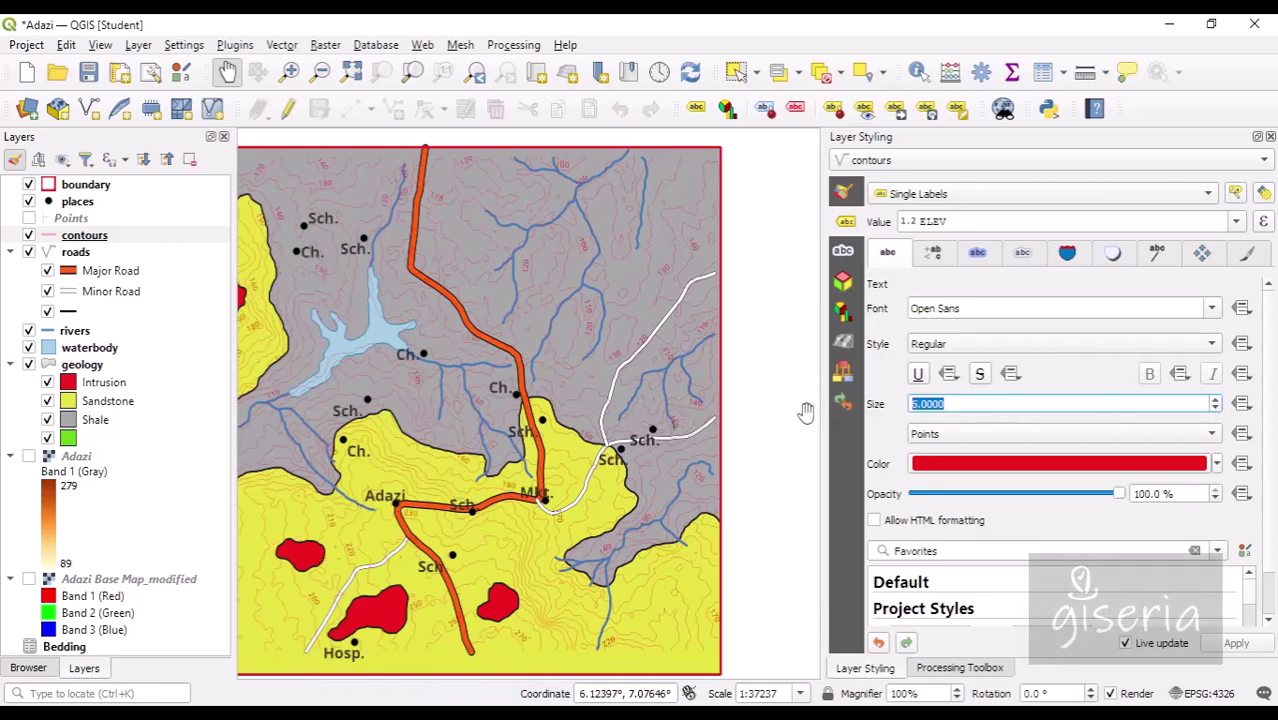
pyautogui.click(985, 344)
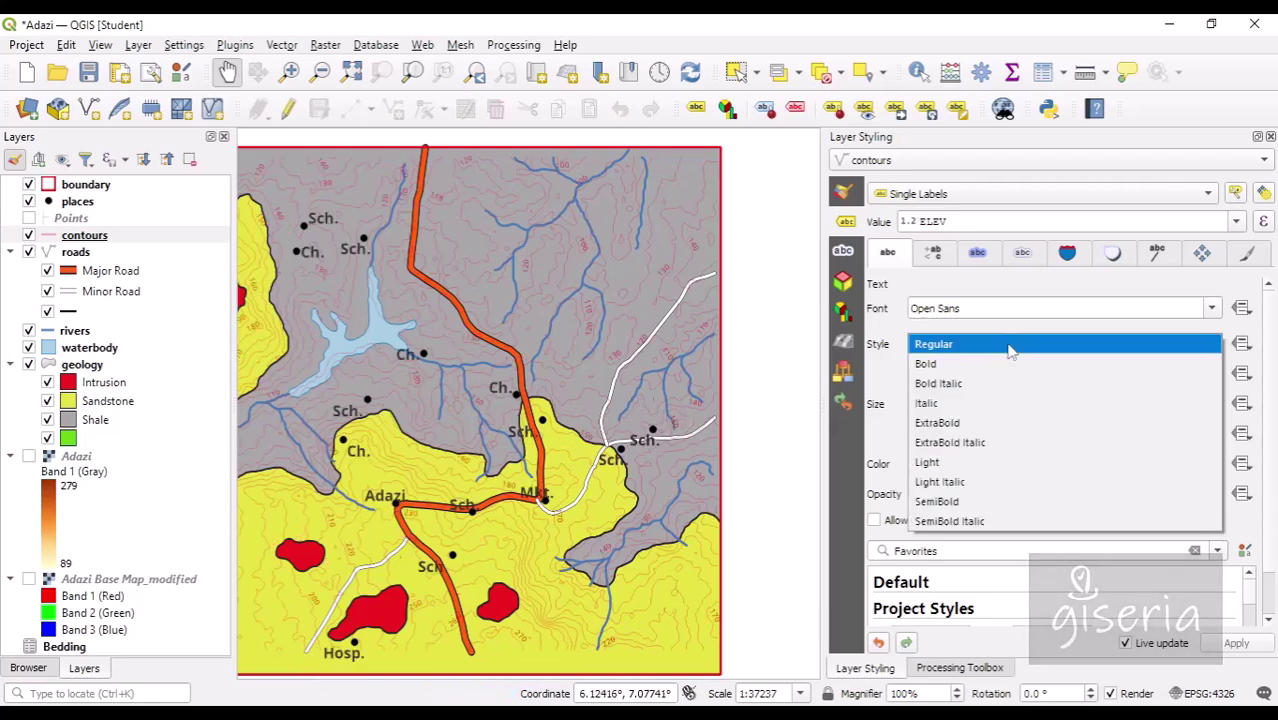
pyautogui.click(960, 402)
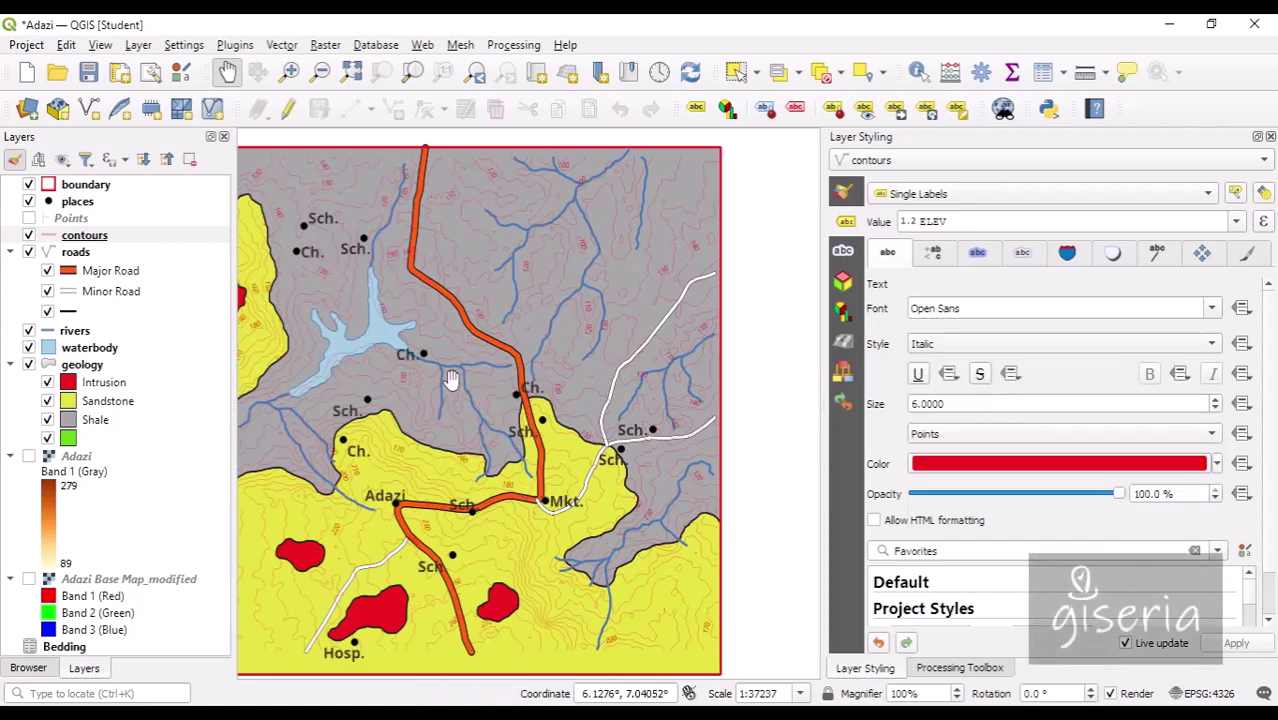
# Step: Set the contour label text size to 8 points and save the project
pyautogui.scroll(2, 400, 388)
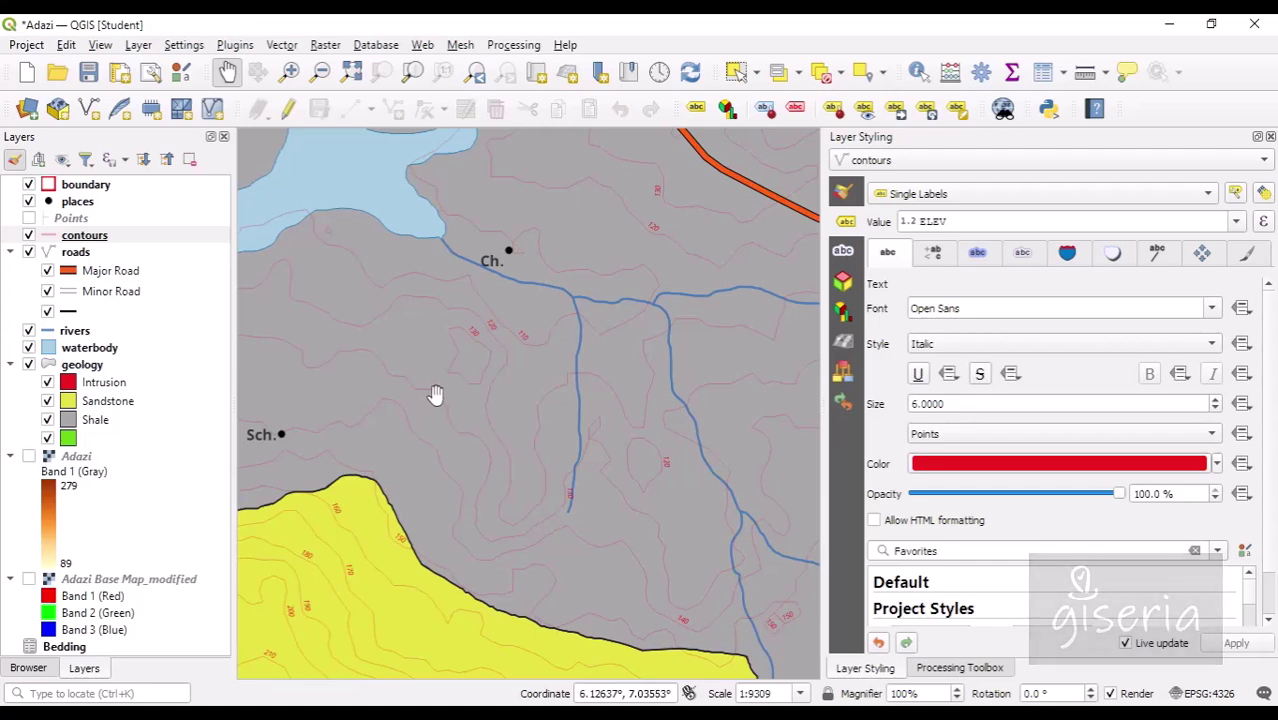
pyautogui.click(1216, 399)
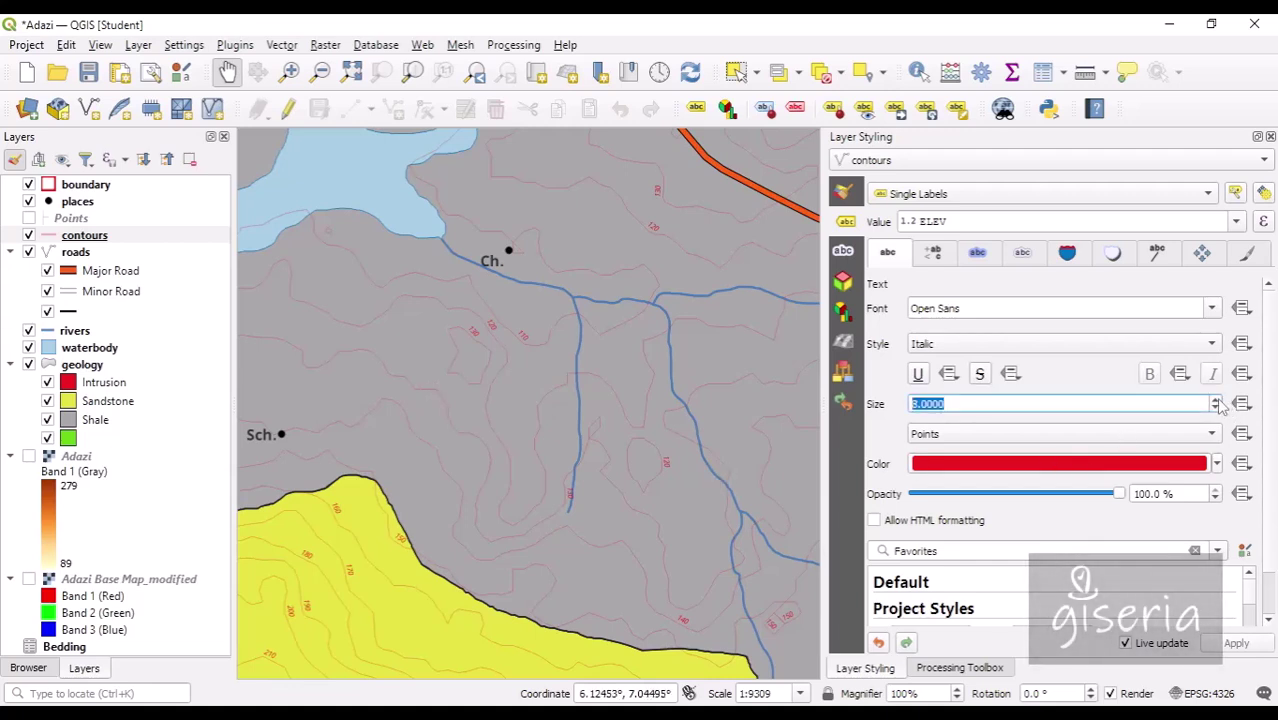
pyautogui.click(89, 74)
# Step: Examine the contour labels across the map, from the lake area to the northern and southern edges
pyautogui.scroll(-1, 543, 409)
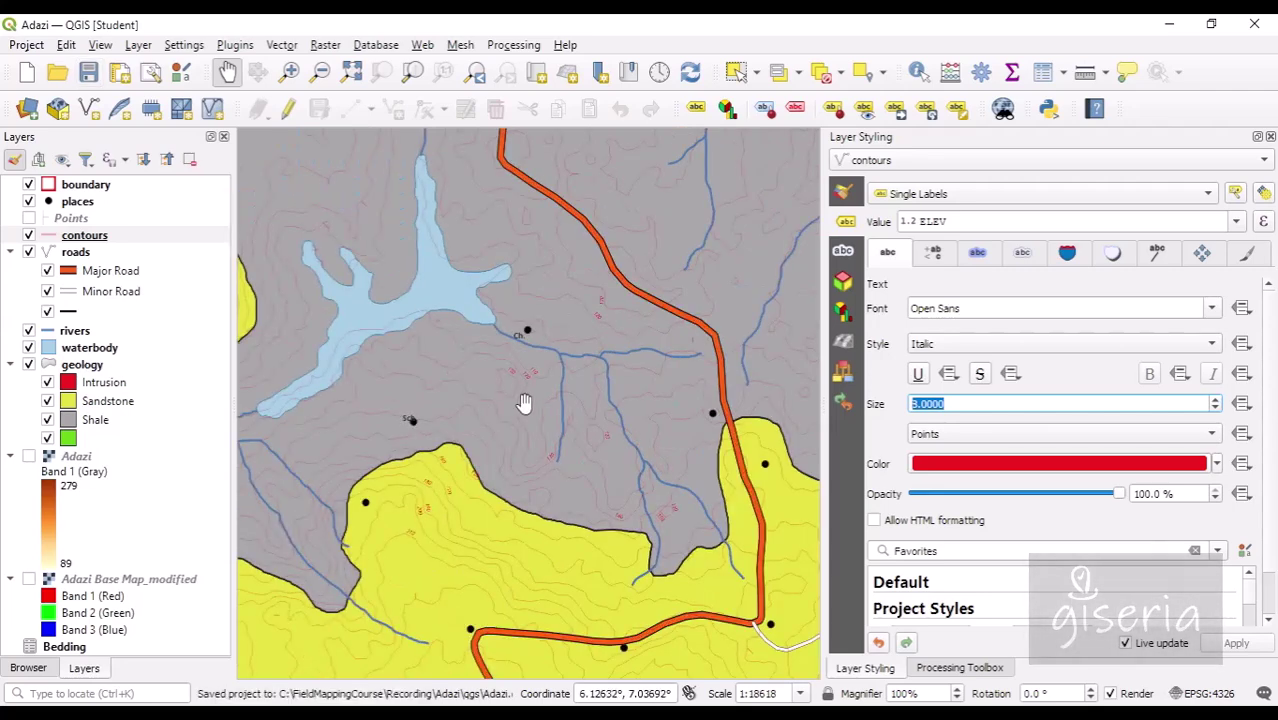
pyautogui.moveTo(363, 393); pyautogui.dragTo(525, 346)
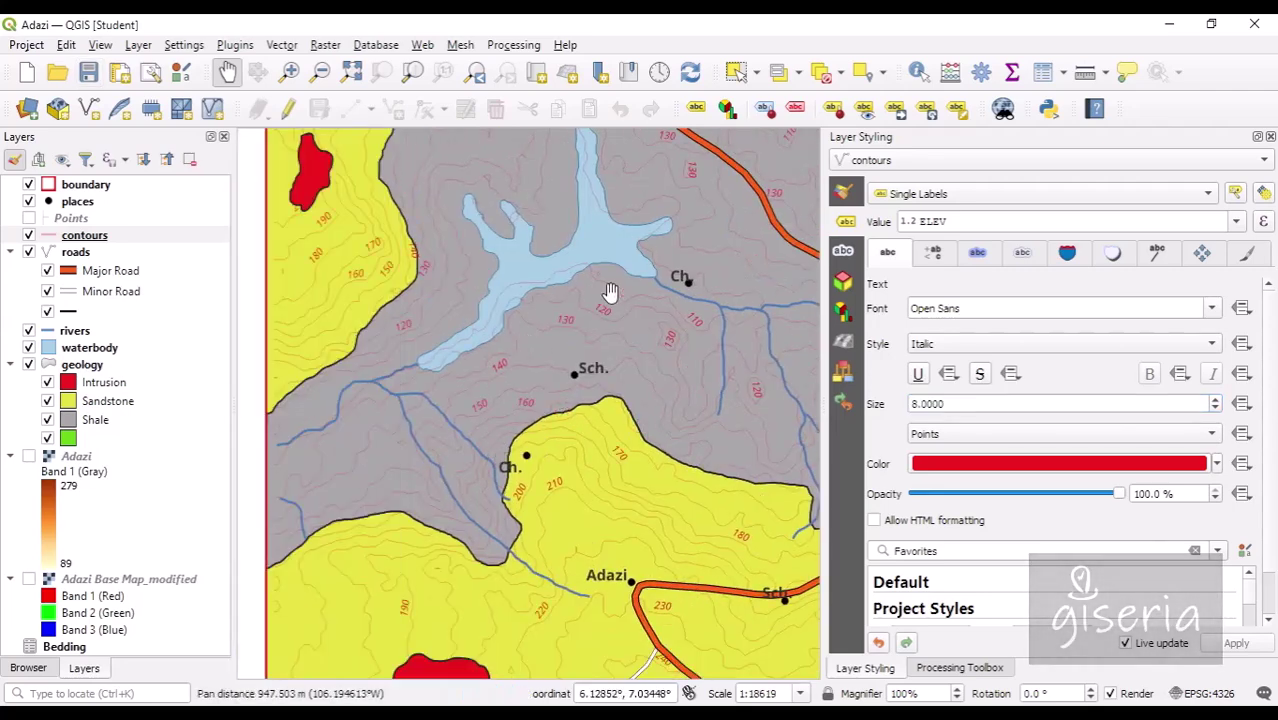
pyautogui.moveTo(682, 252); pyautogui.dragTo(525, 422)
pyautogui.moveTo(725, 249); pyautogui.dragTo(516, 390)
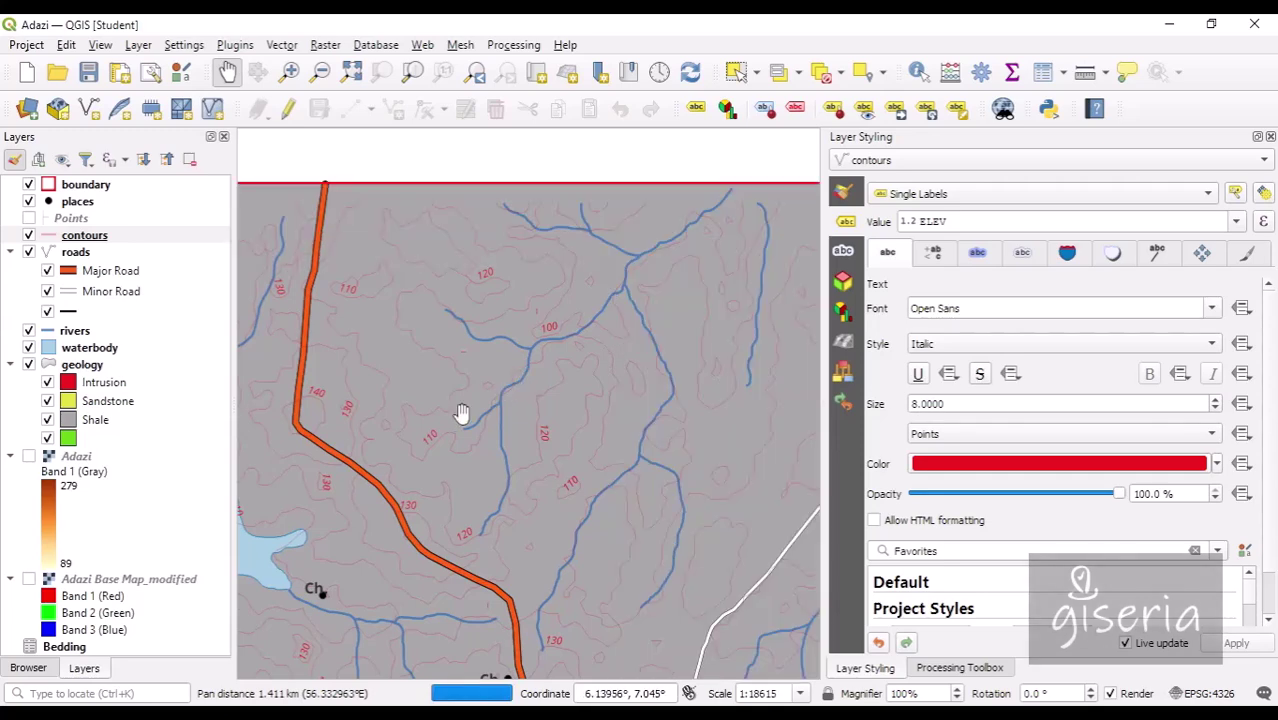
pyautogui.scroll(-1, 461, 413)
pyautogui.moveTo(434, 487); pyautogui.dragTo(555, 309)
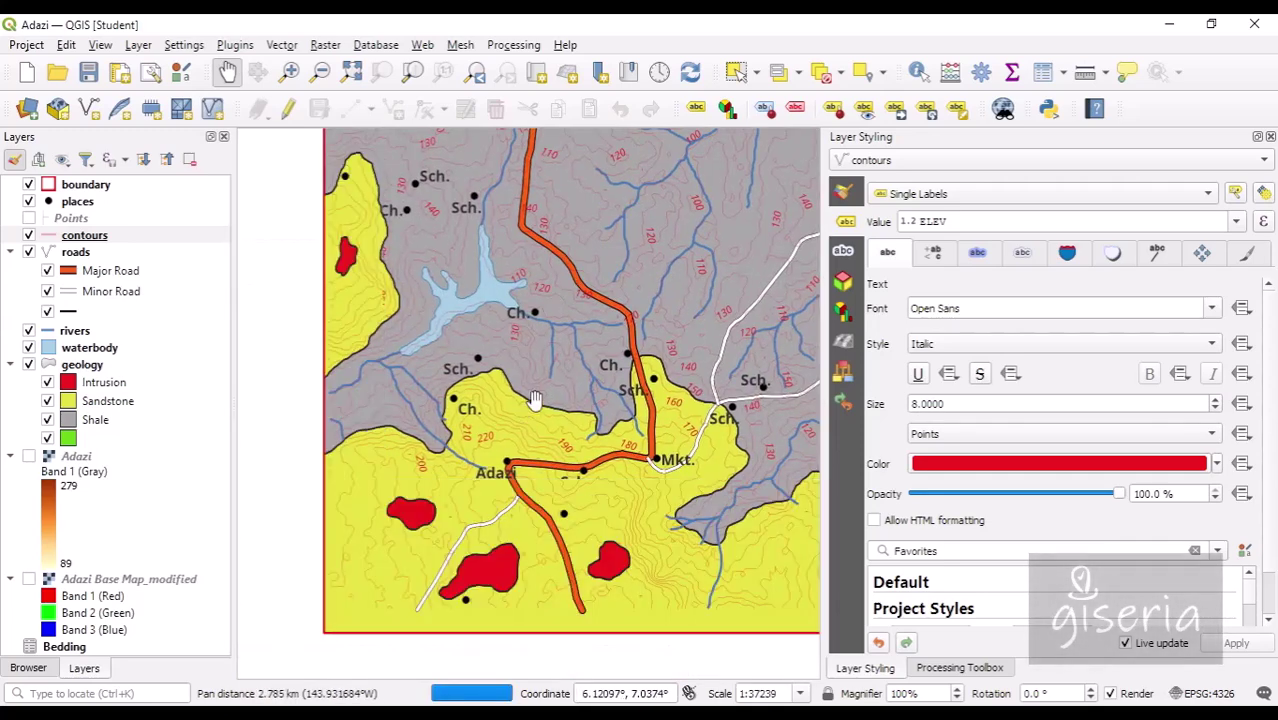
pyautogui.moveTo(645, 412); pyautogui.dragTo(550, 452)
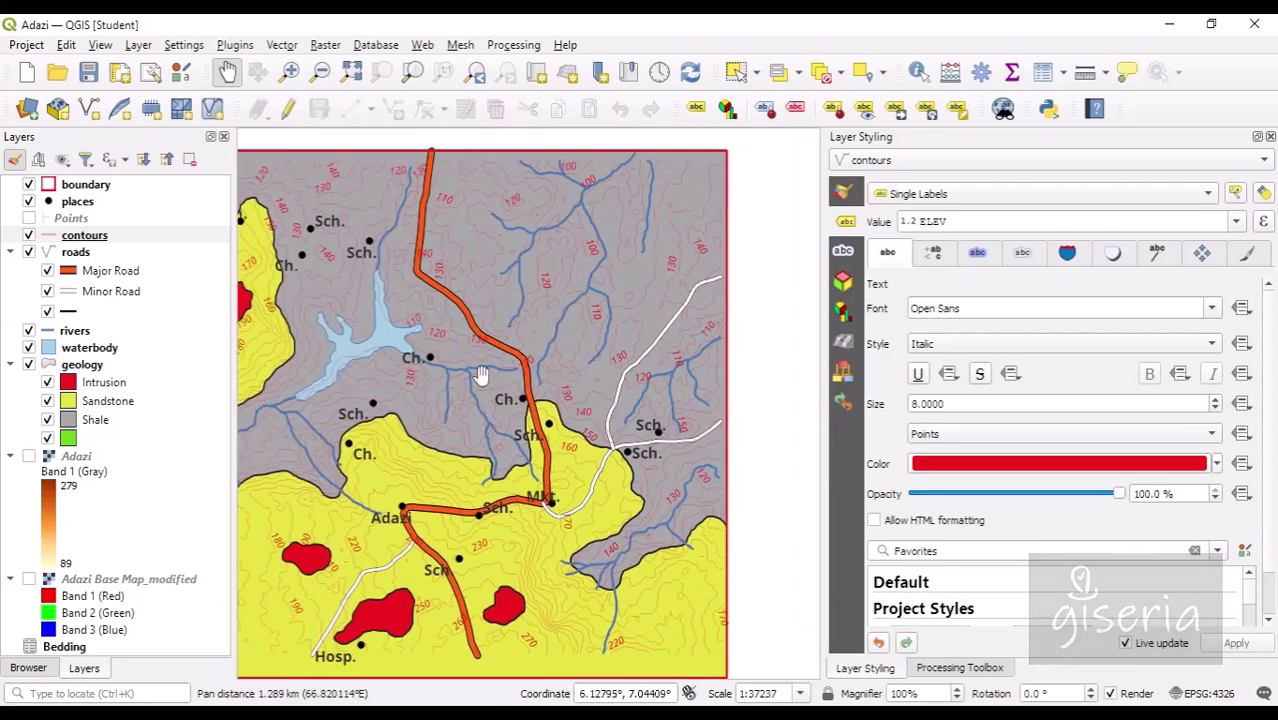
pyautogui.moveTo(376, 361); pyautogui.dragTo(451, 377)
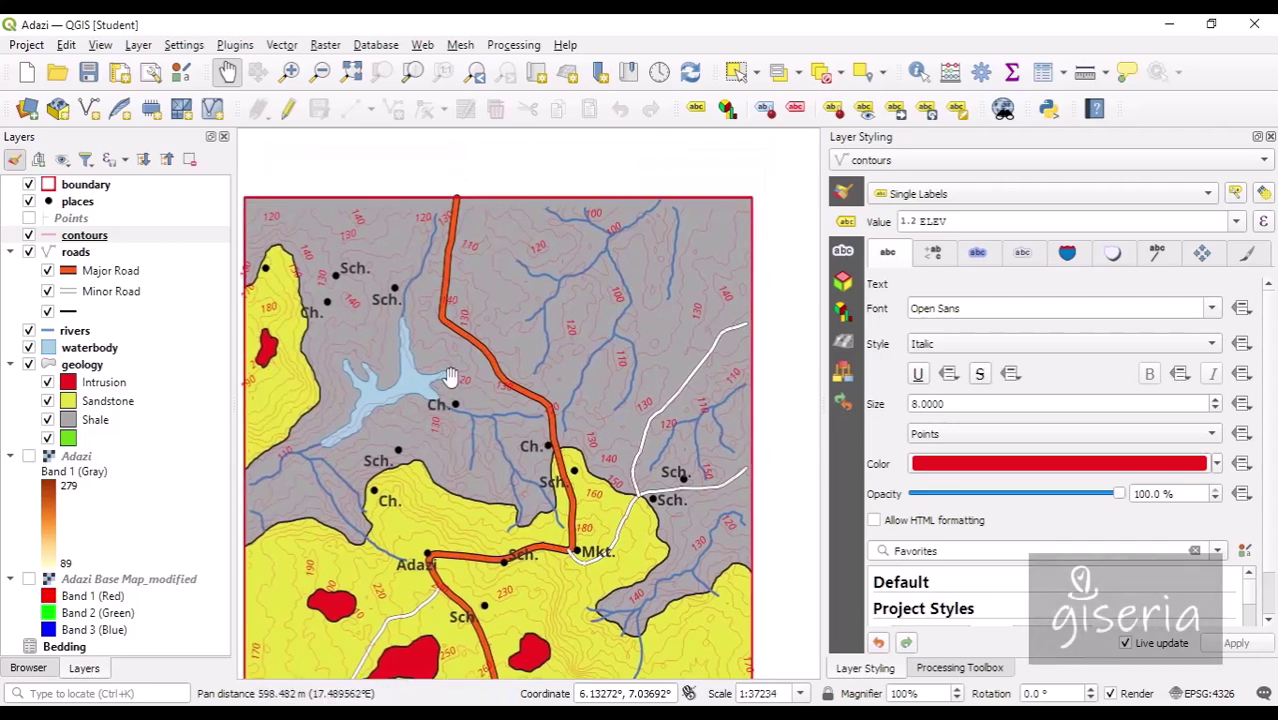
# Step: Move the contours layer below the waterbody layer and above geology so contours do not draw over the lake
pyautogui.scroll(1, 450, 377)
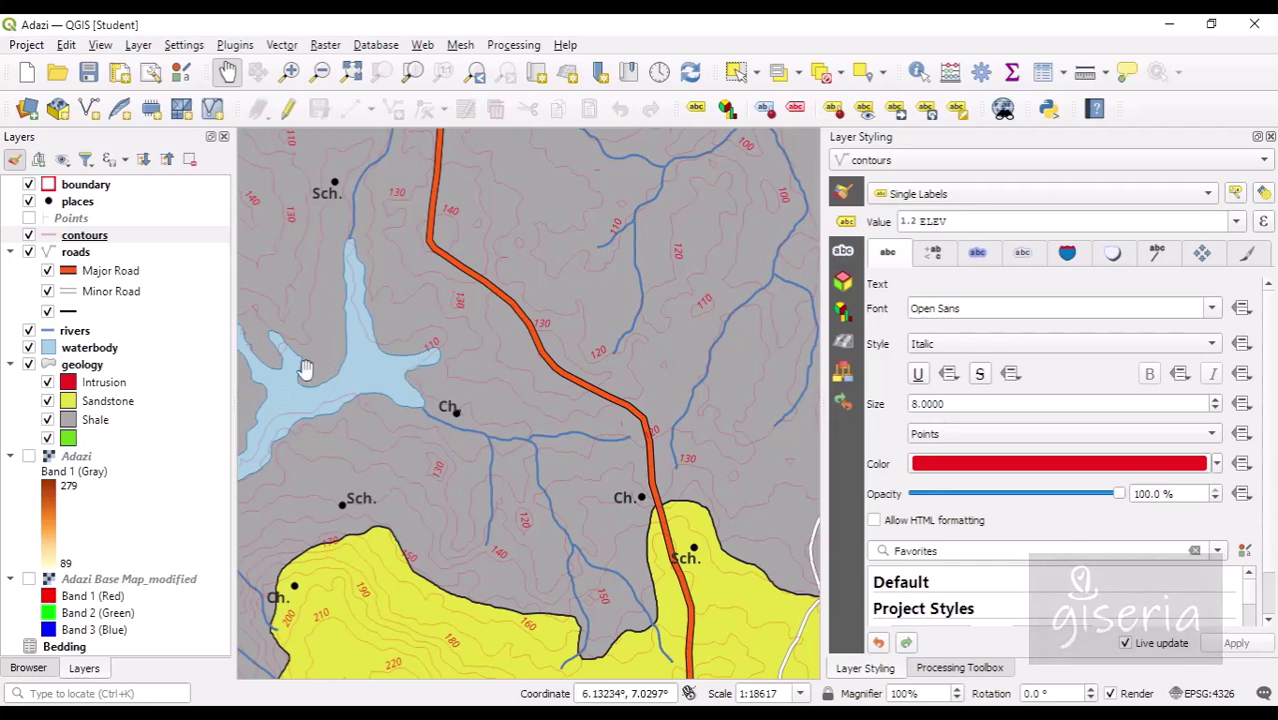
pyautogui.moveTo(380, 400); pyautogui.dragTo(472, 396)
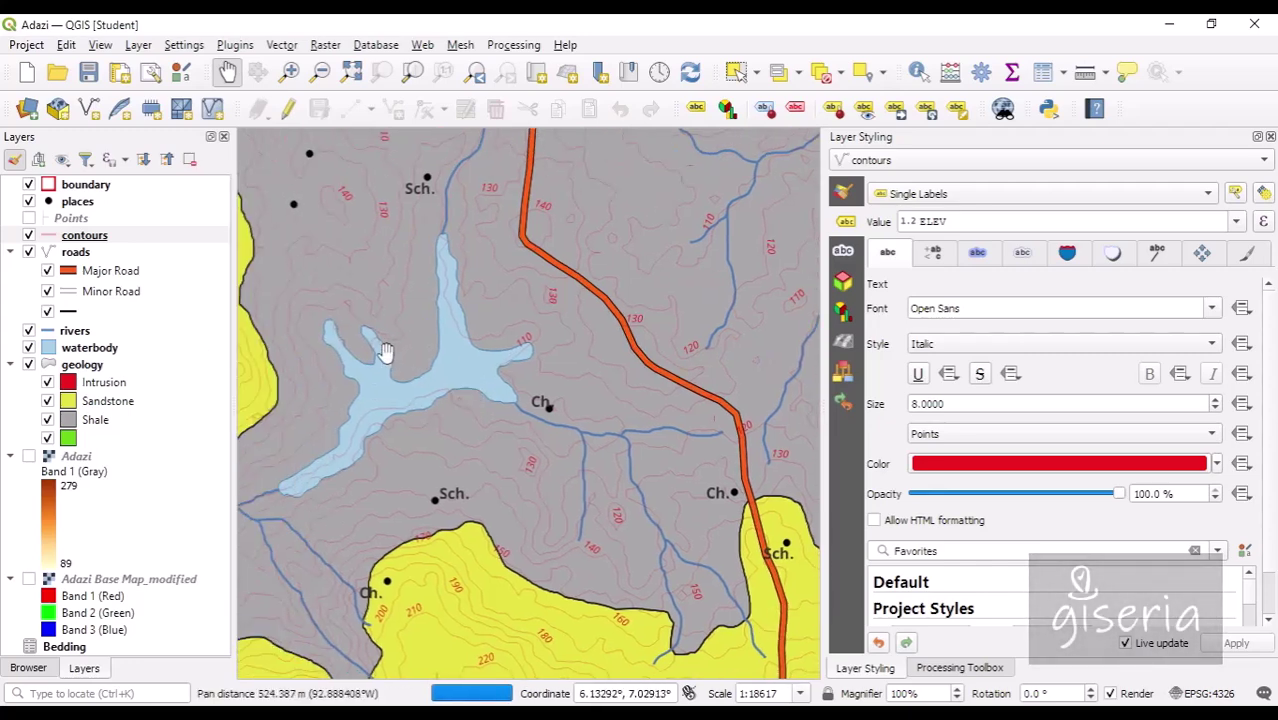
pyautogui.scroll(1, 369, 388)
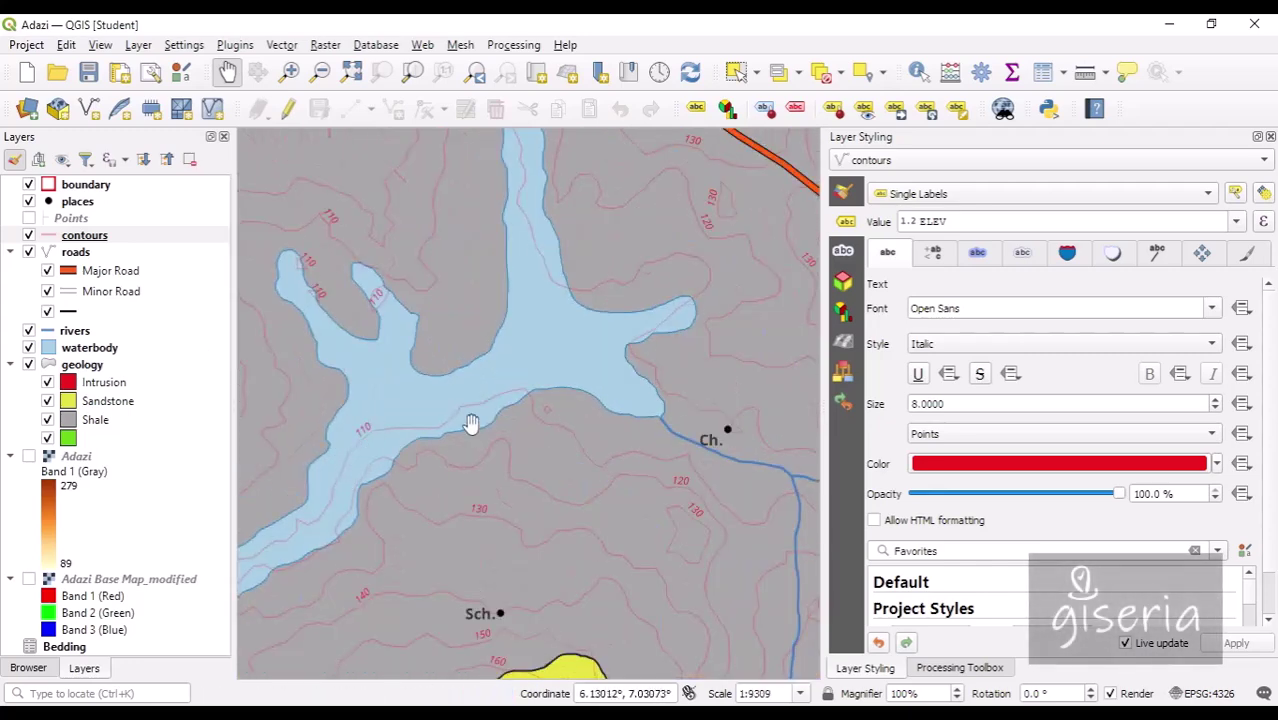
pyautogui.moveTo(536, 200); pyautogui.dragTo(523, 288)
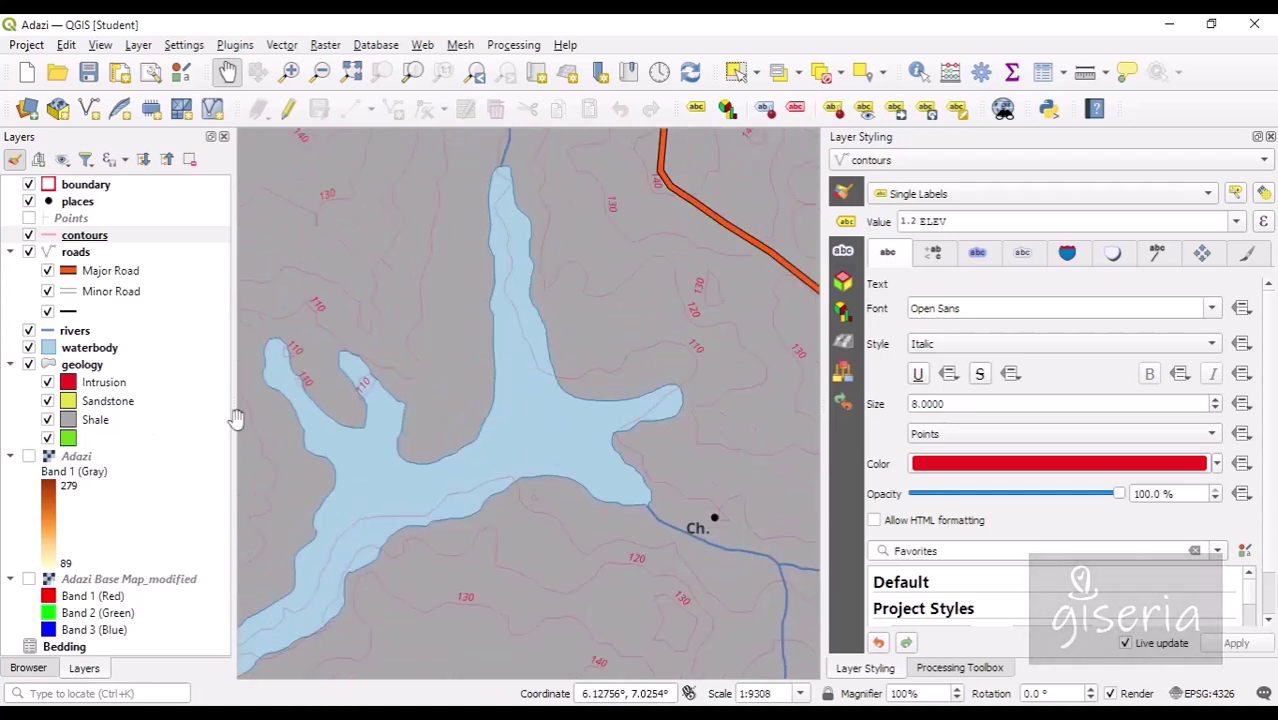
pyautogui.moveTo(271, 439); pyautogui.dragTo(400, 387)
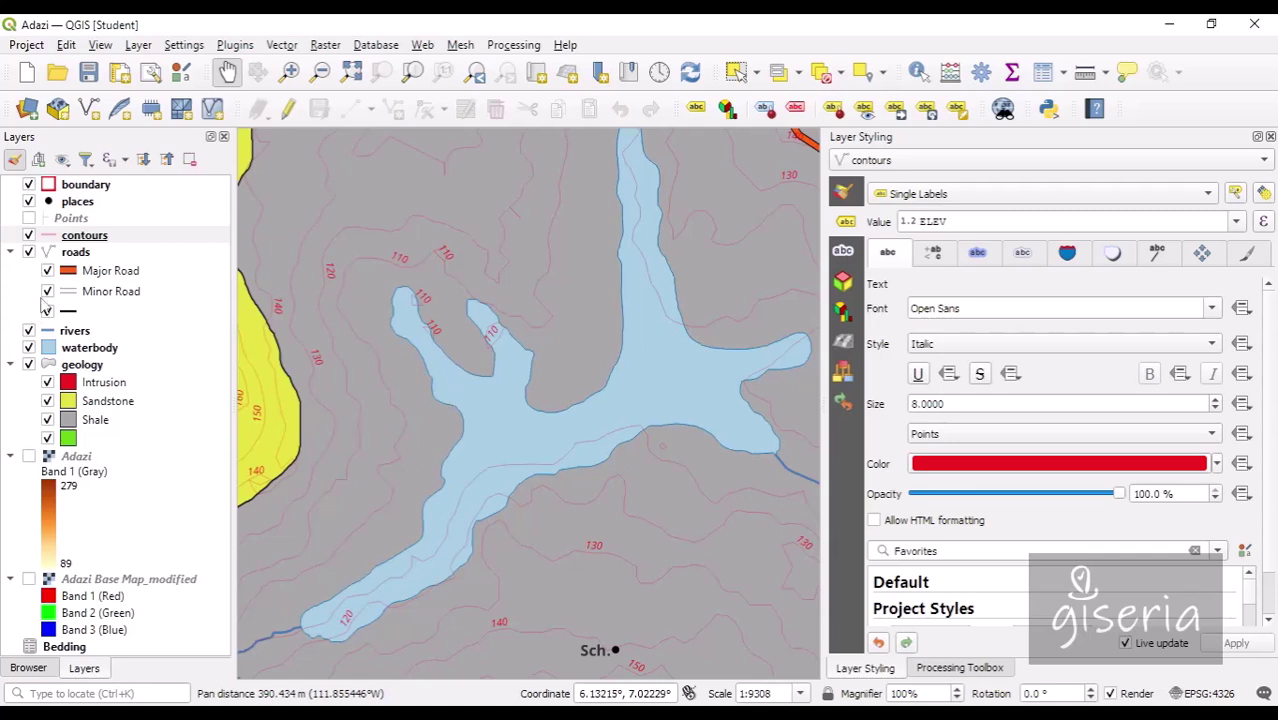
pyautogui.click(88, 238)
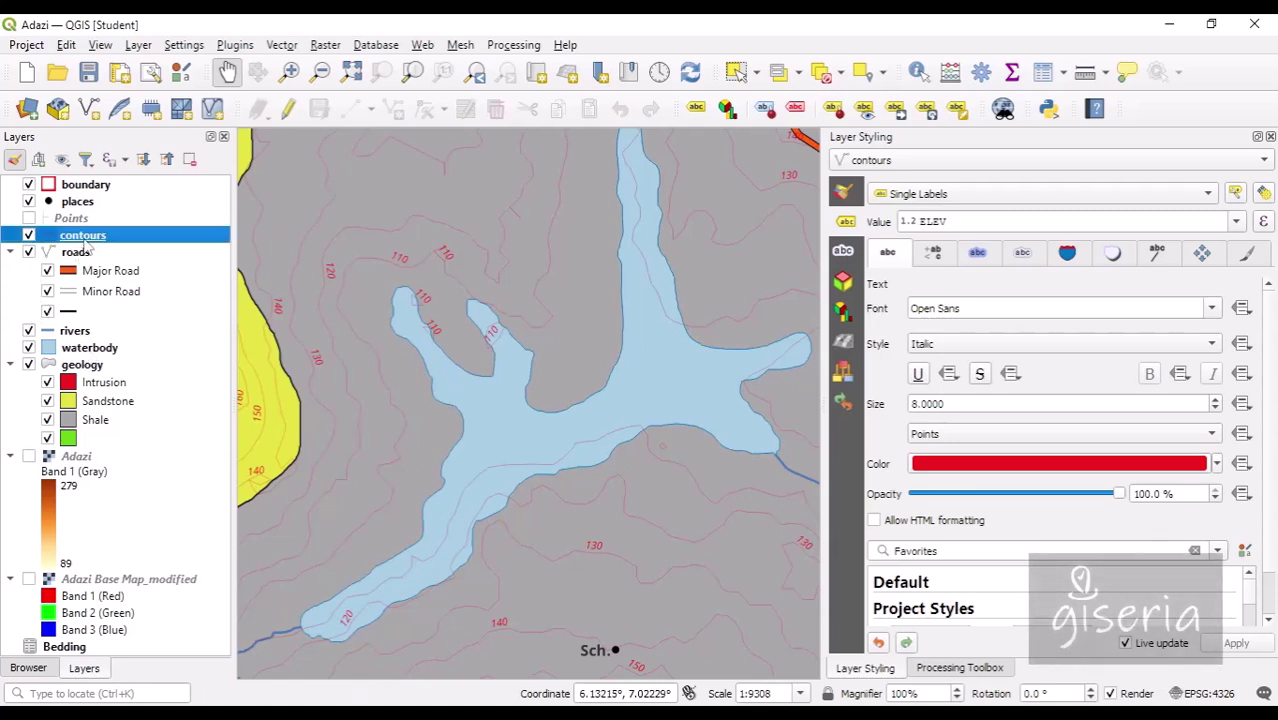
pyautogui.moveTo(88, 249); pyautogui.dragTo(118, 365)
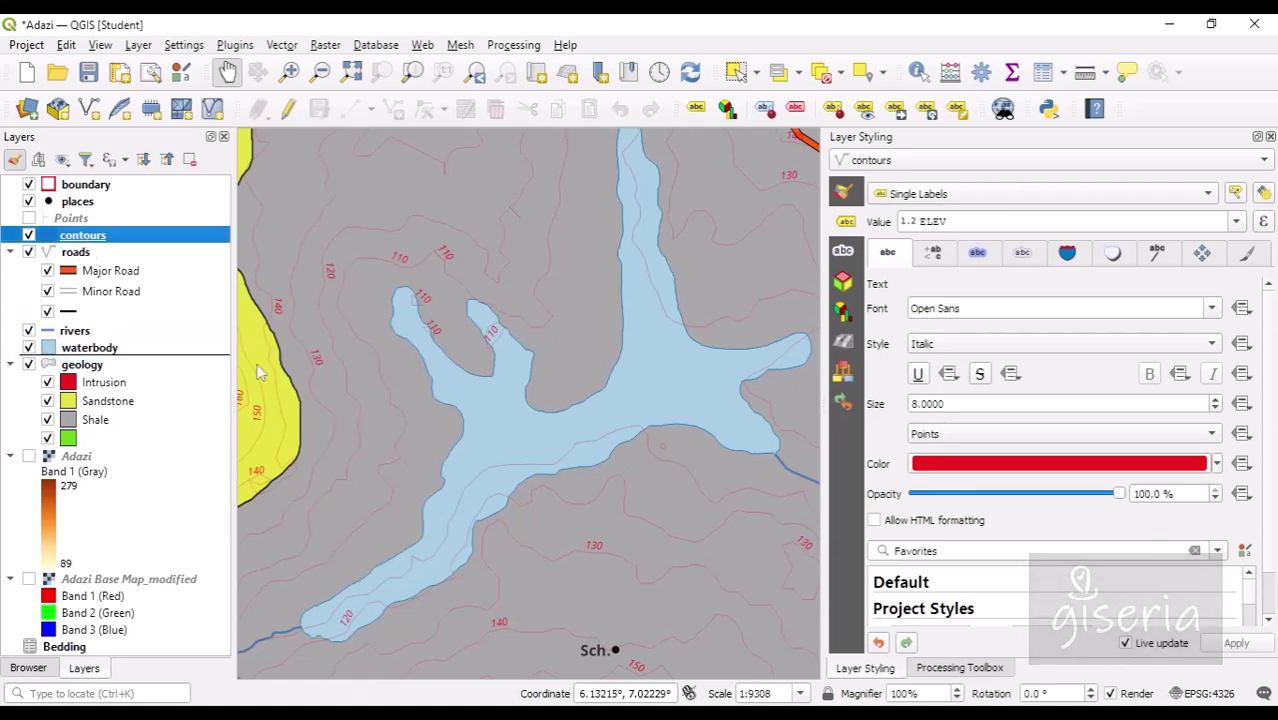
# Step: Inspect the contours and their labels around the lake, Adazi and the major road with the new layer order
pyautogui.scroll(-1, 468, 398)
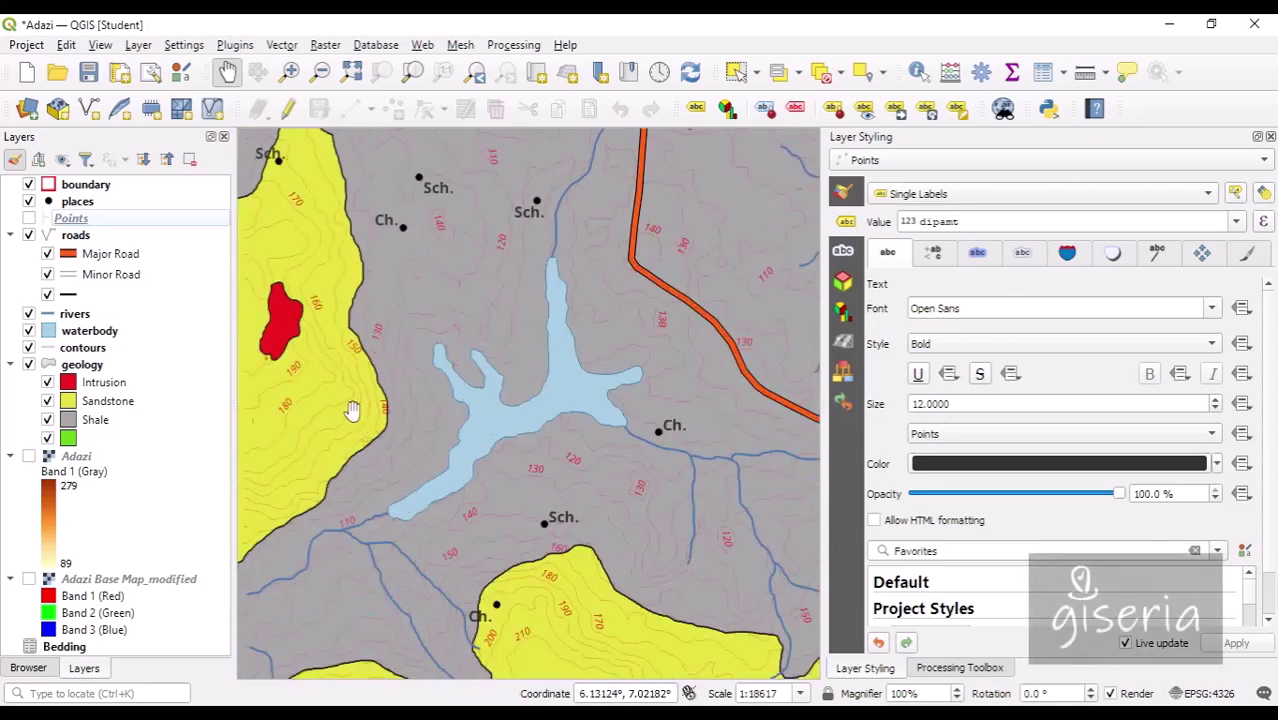
pyautogui.moveTo(324, 384); pyautogui.dragTo(437, 403)
pyautogui.moveTo(508, 562); pyautogui.dragTo(465, 491)
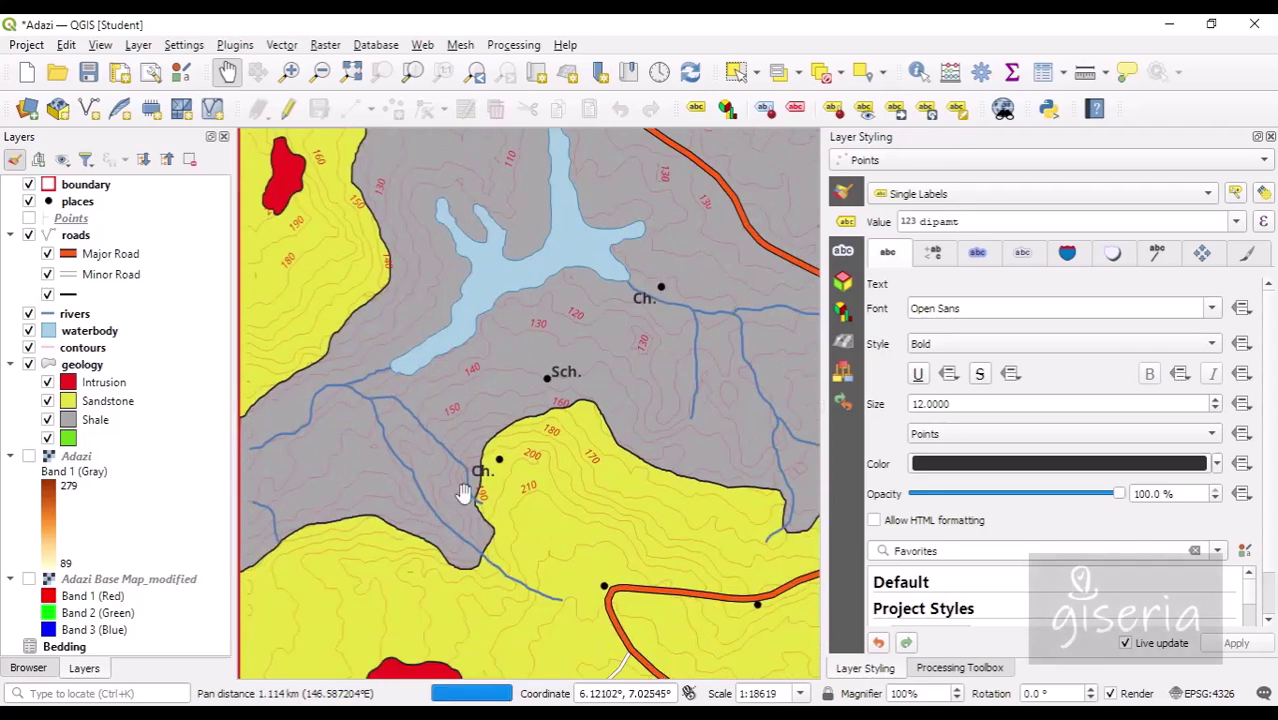
pyautogui.moveTo(640, 562); pyautogui.dragTo(544, 470)
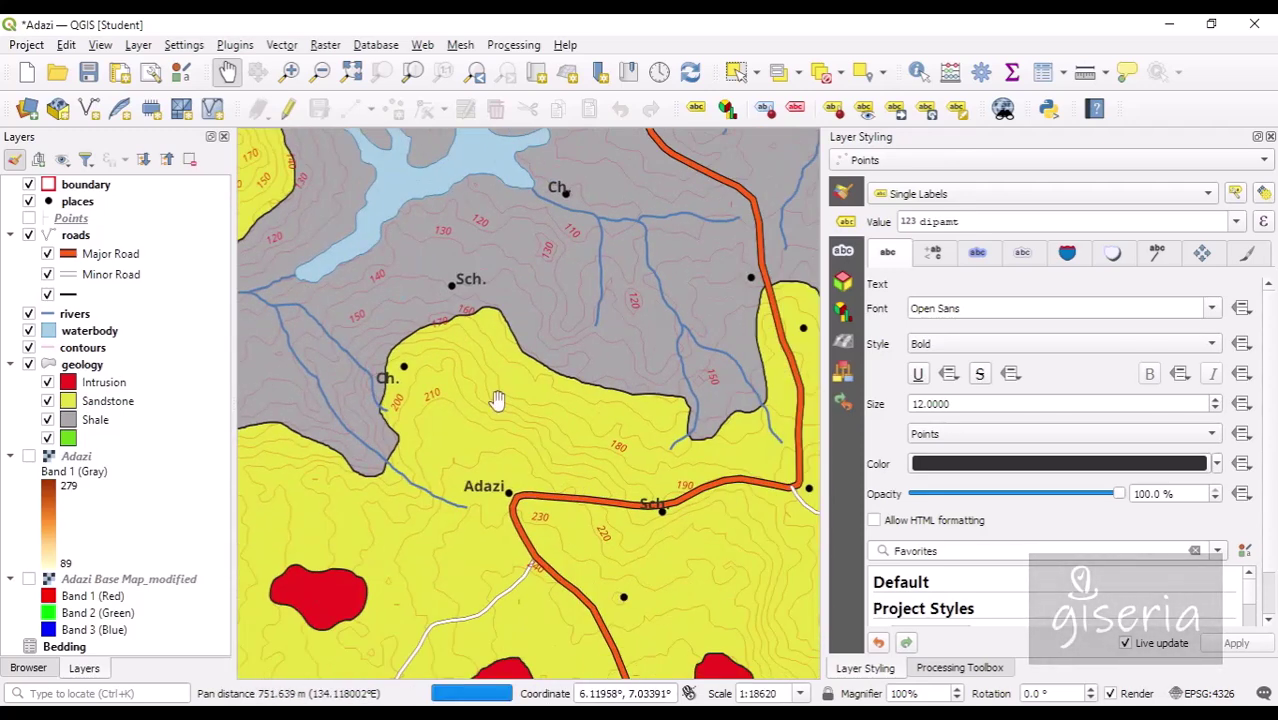
pyautogui.moveTo(638, 524); pyautogui.dragTo(492, 383)
pyautogui.moveTo(582, 388); pyautogui.dragTo(504, 326)
pyautogui.moveTo(686, 234); pyautogui.dragTo(591, 412)
pyautogui.moveTo(704, 295); pyautogui.dragTo(597, 477)
pyautogui.moveTo(544, 261); pyautogui.dragTo(357, 362)
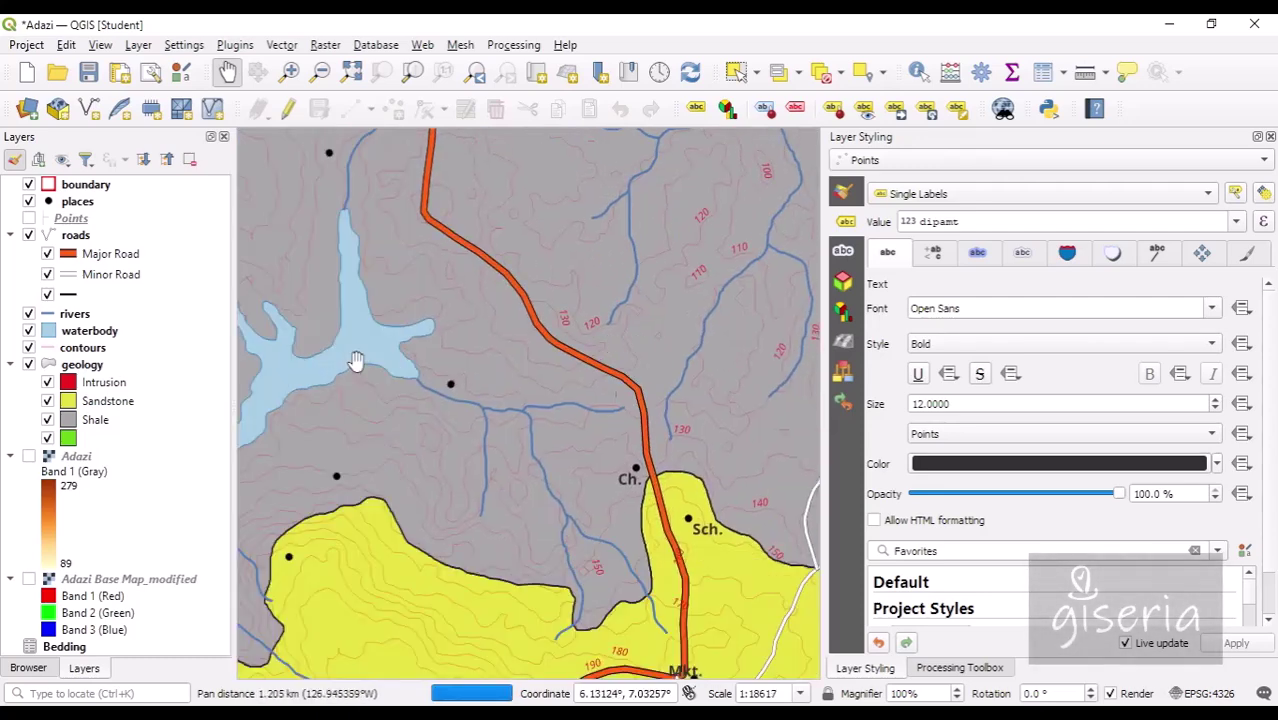
# Step: Hide the contours layer, turn on the Adazi elevation raster and bring up its styling
pyautogui.click(30, 349)
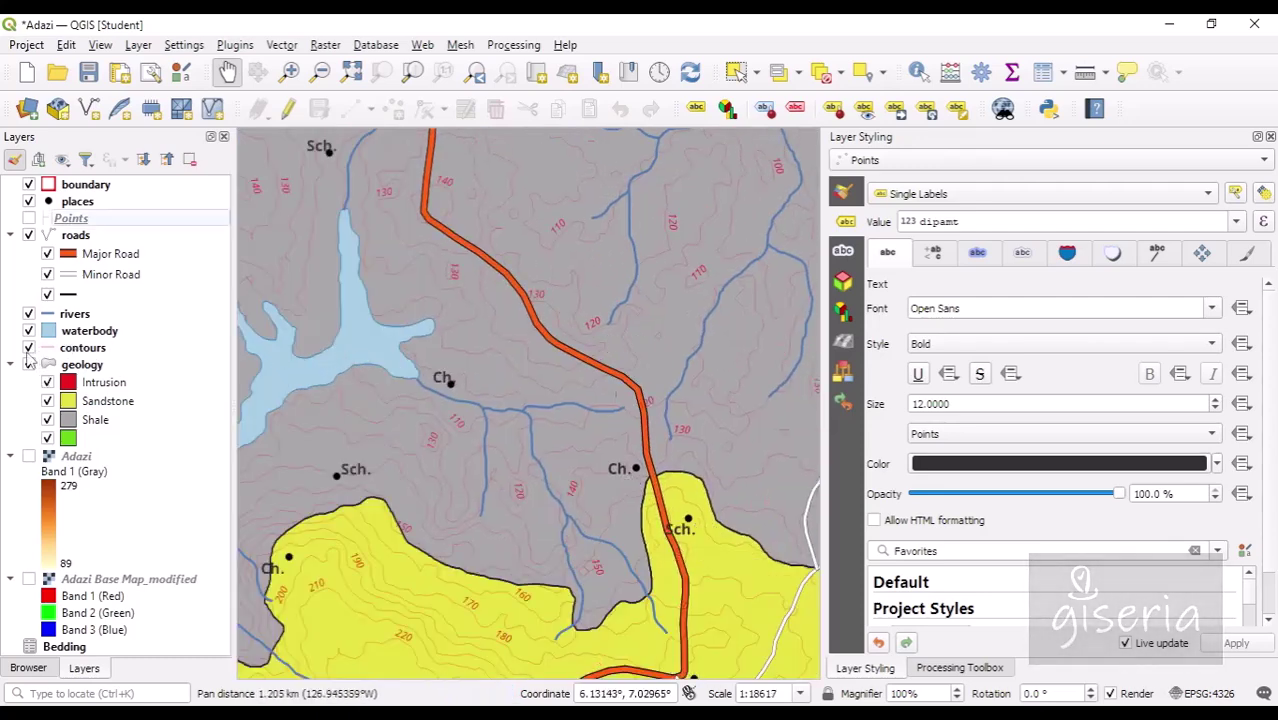
pyautogui.click(29, 348)
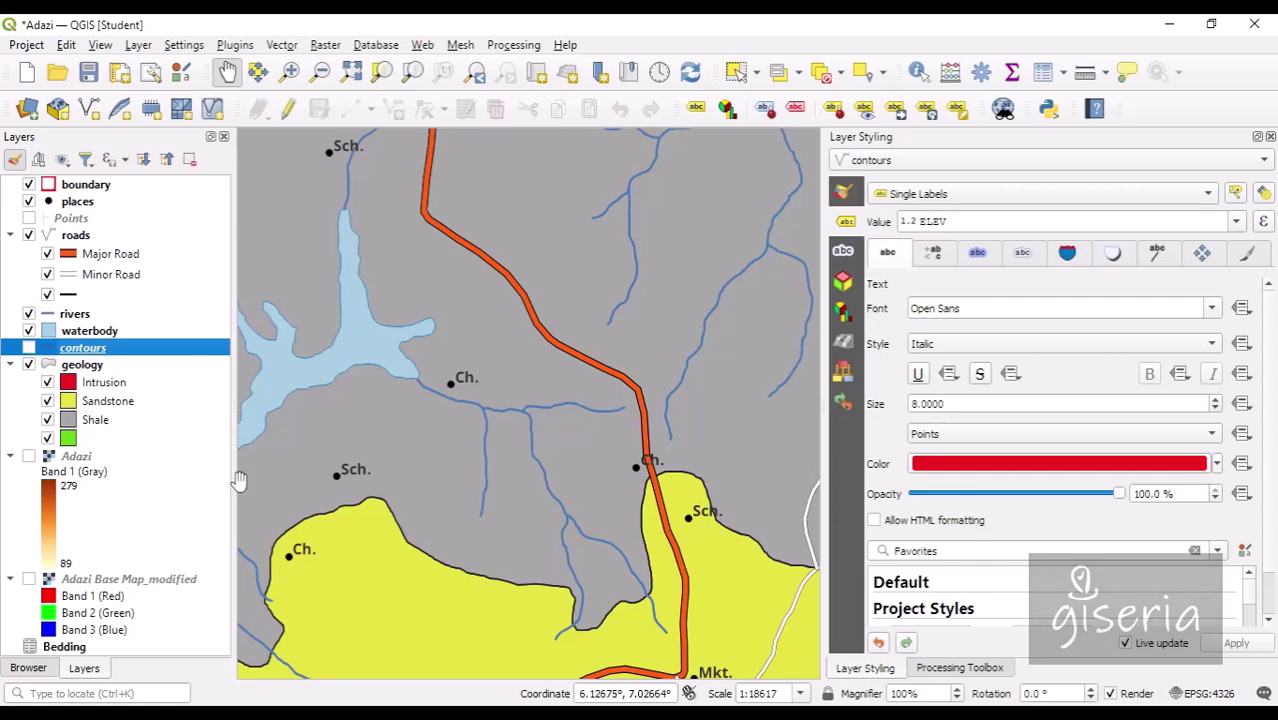
pyautogui.scroll(-2, 248, 481)
pyautogui.scroll(2, 340, 483)
pyautogui.moveTo(340, 484); pyautogui.dragTo(543, 448)
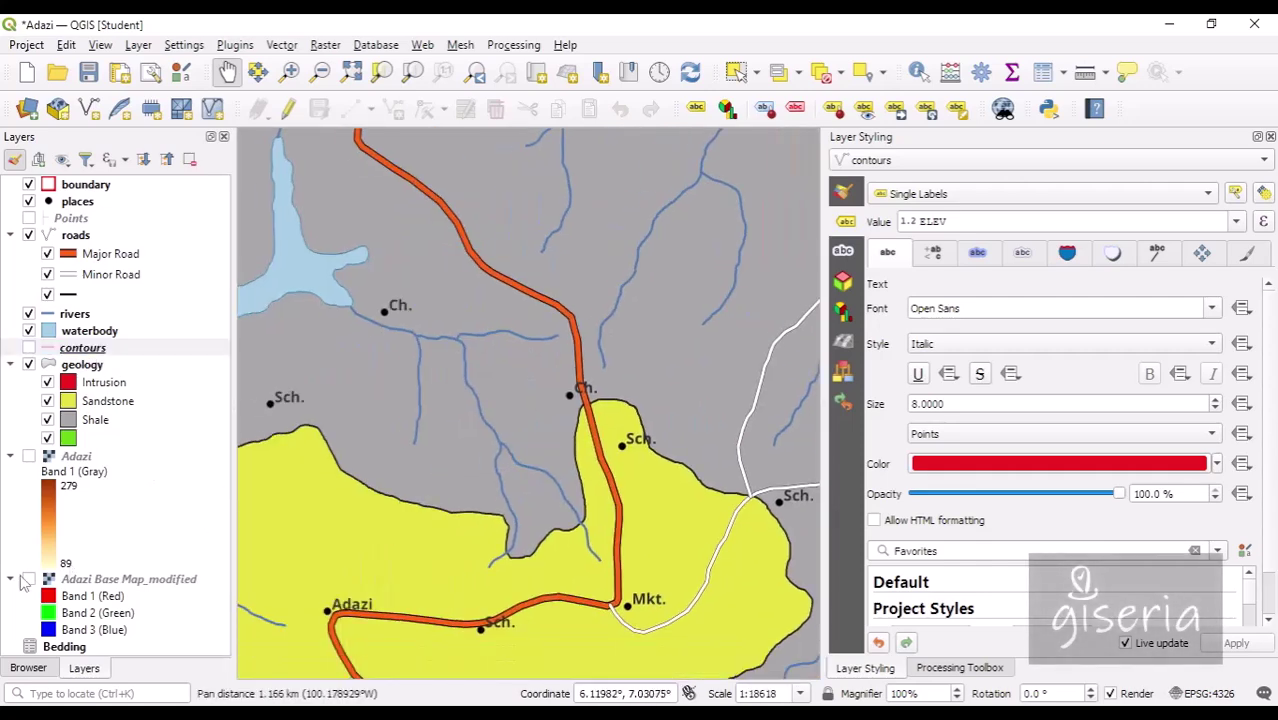
pyautogui.click(29, 456)
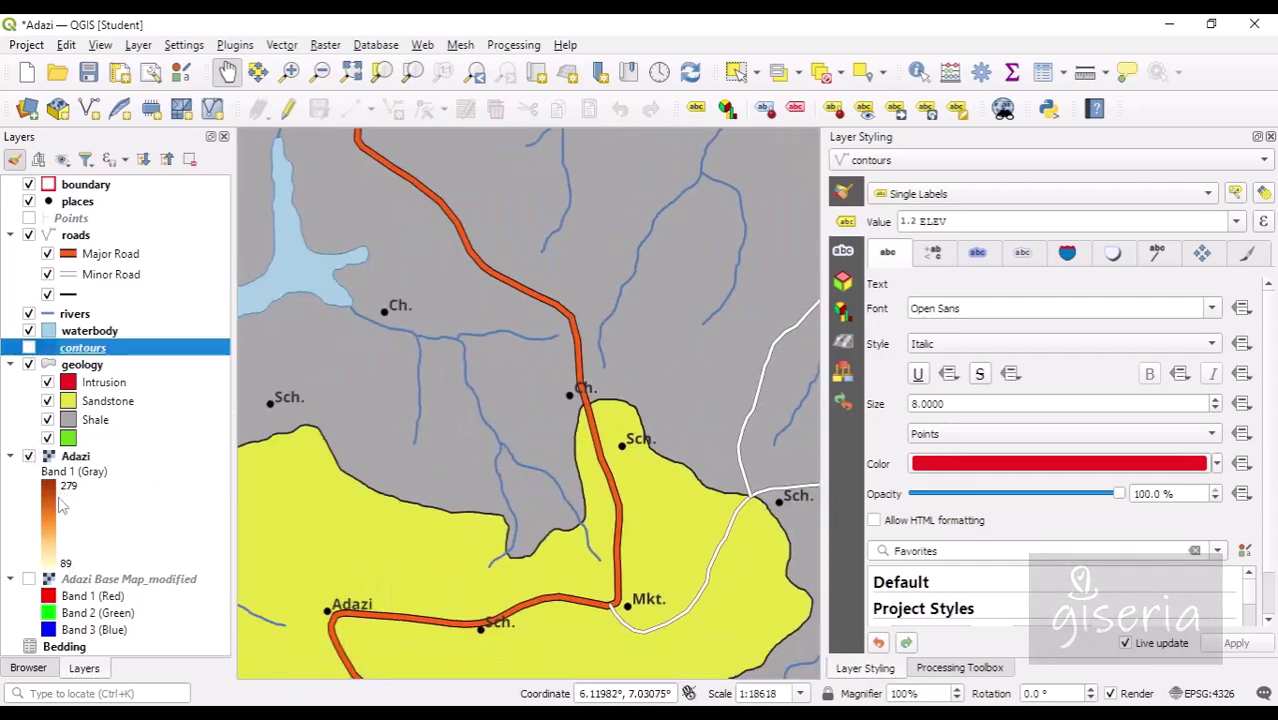
pyautogui.click(72, 458)
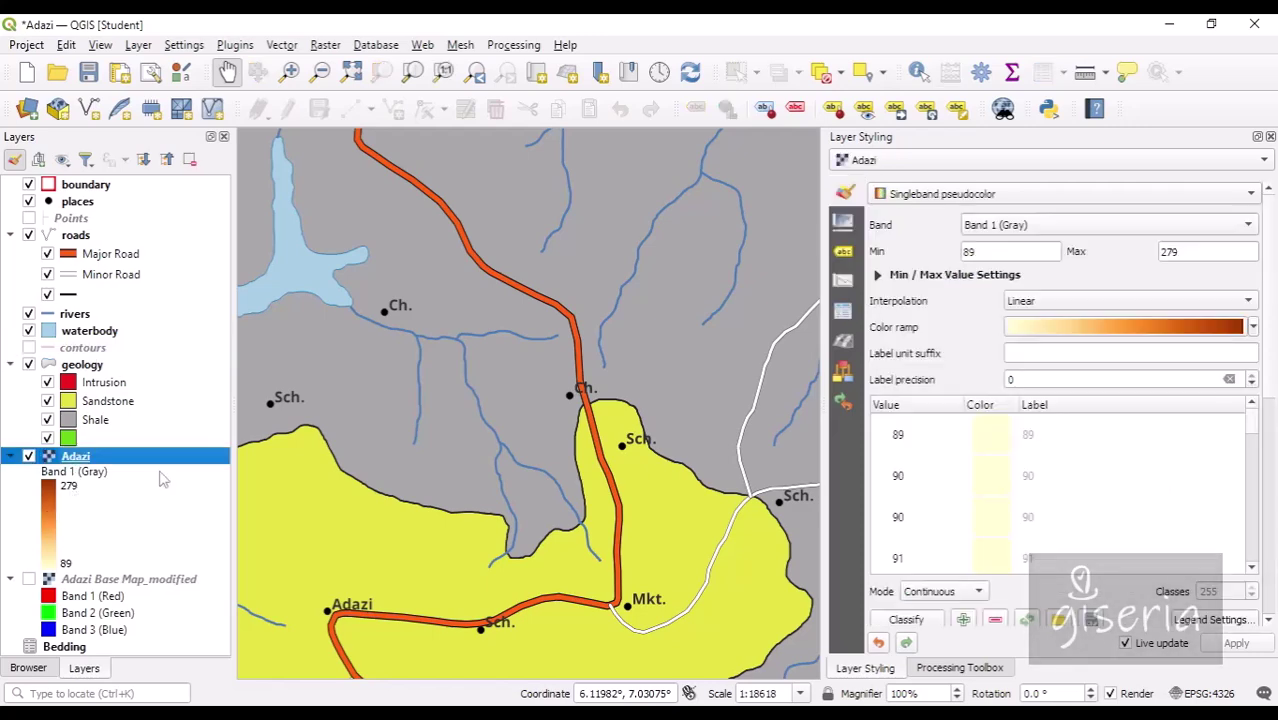
pyautogui.click(1253, 327)
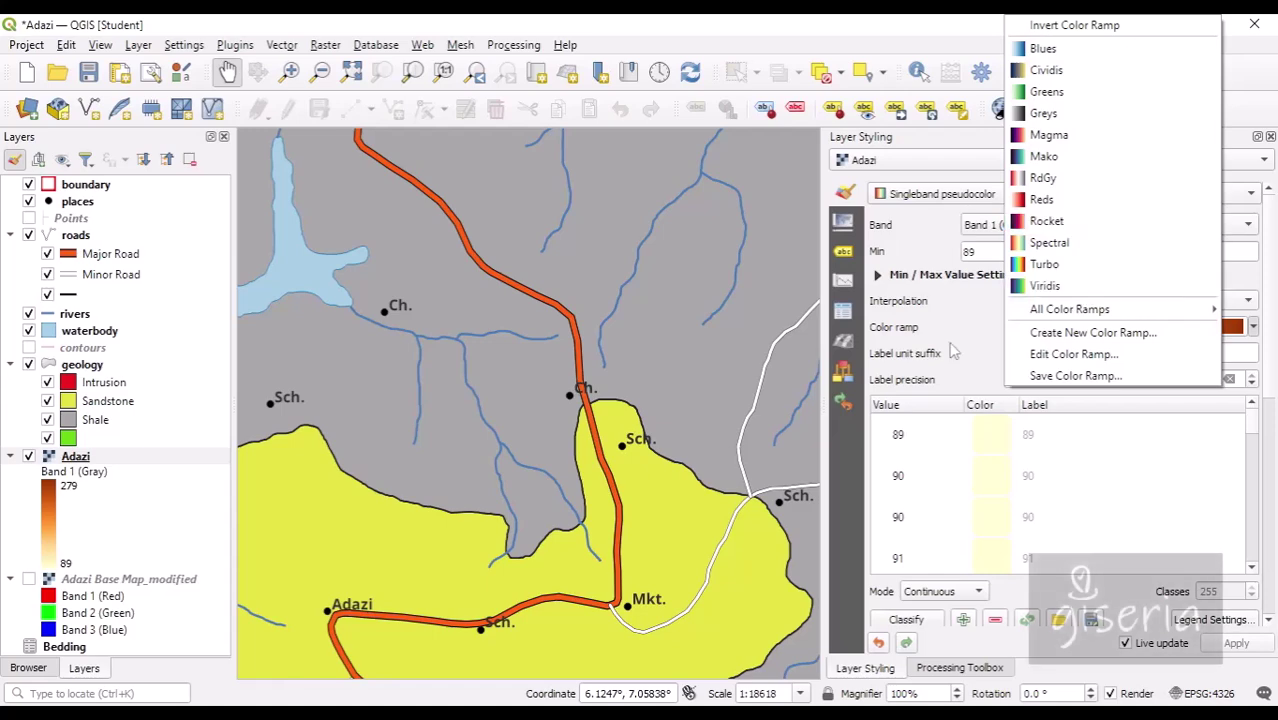
pyautogui.moveTo(1025, 316)
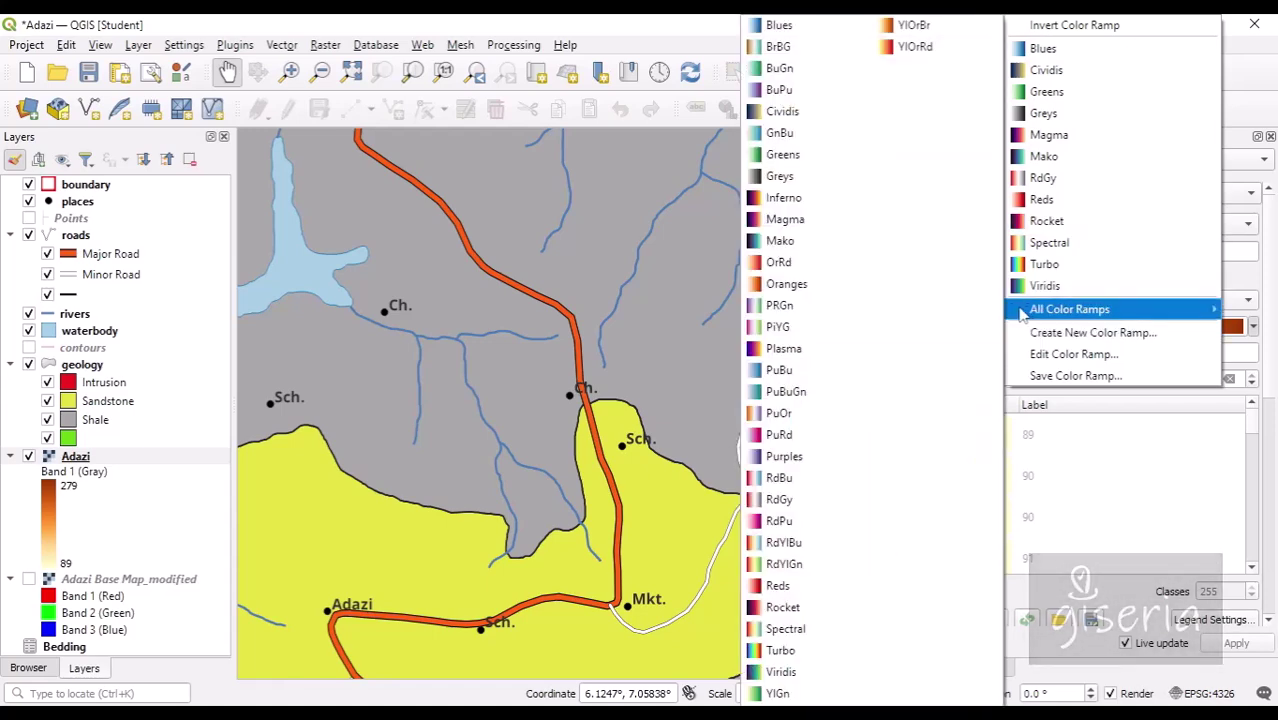
pyautogui.click(1234, 407)
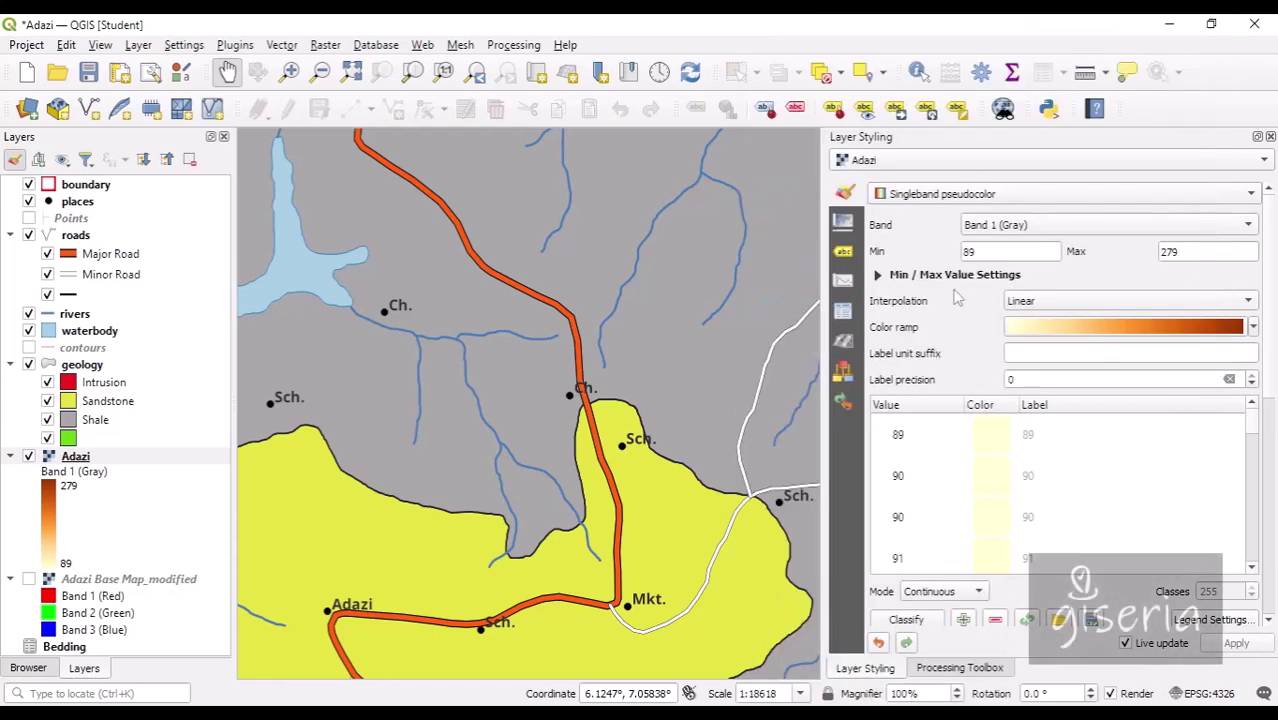
# Step: Render the Adazi raster as Singleband gray and lower the geology layer's opacity to 69.2%
pyautogui.click(953, 194)
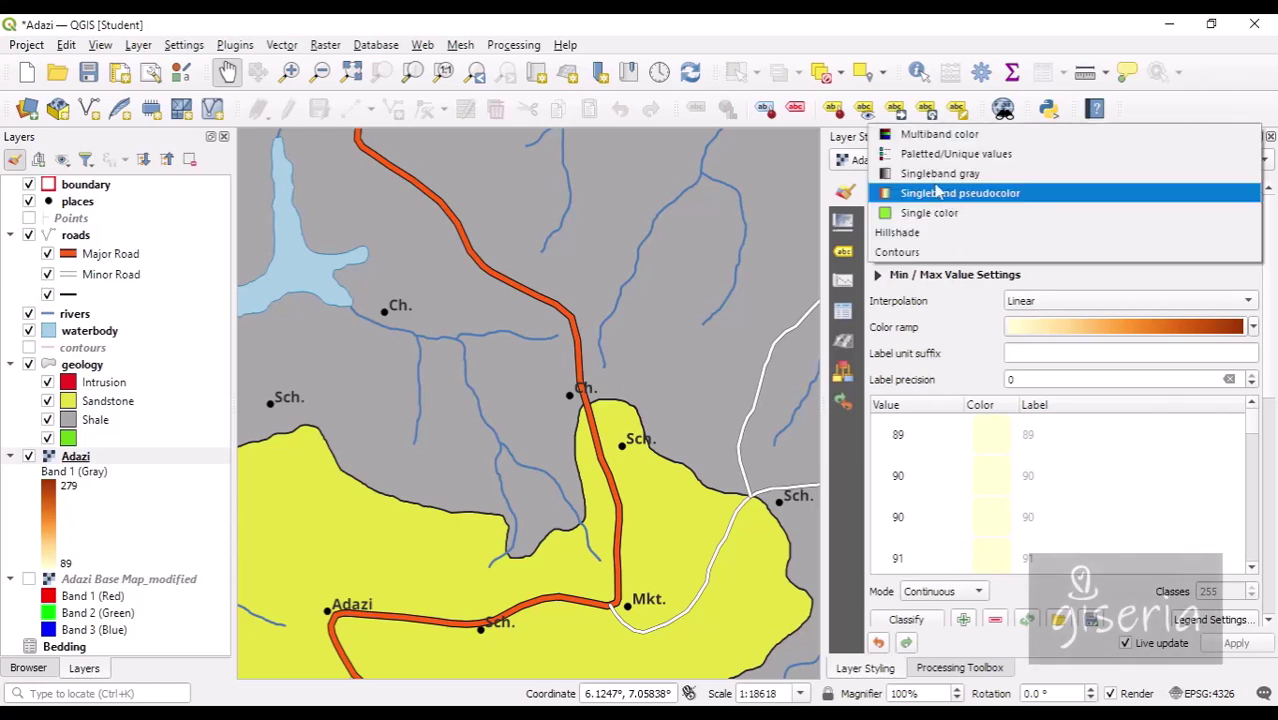
pyautogui.click(935, 174)
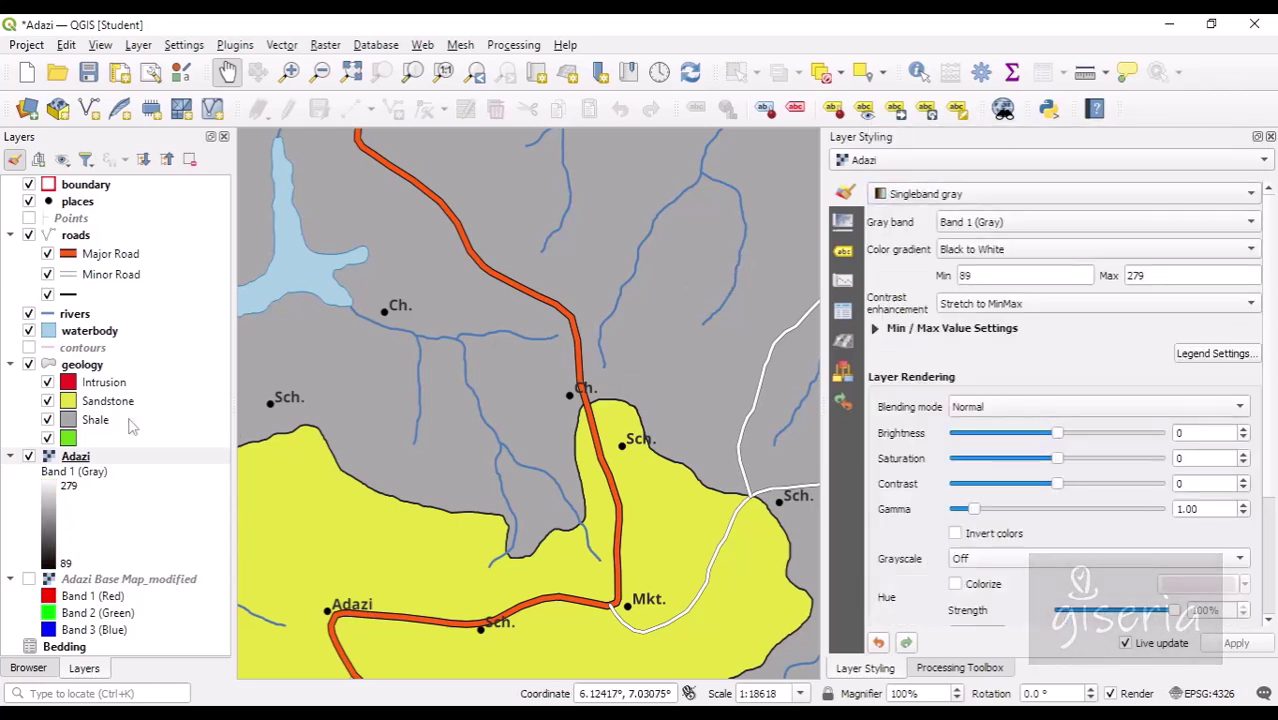
pyautogui.click(93, 368)
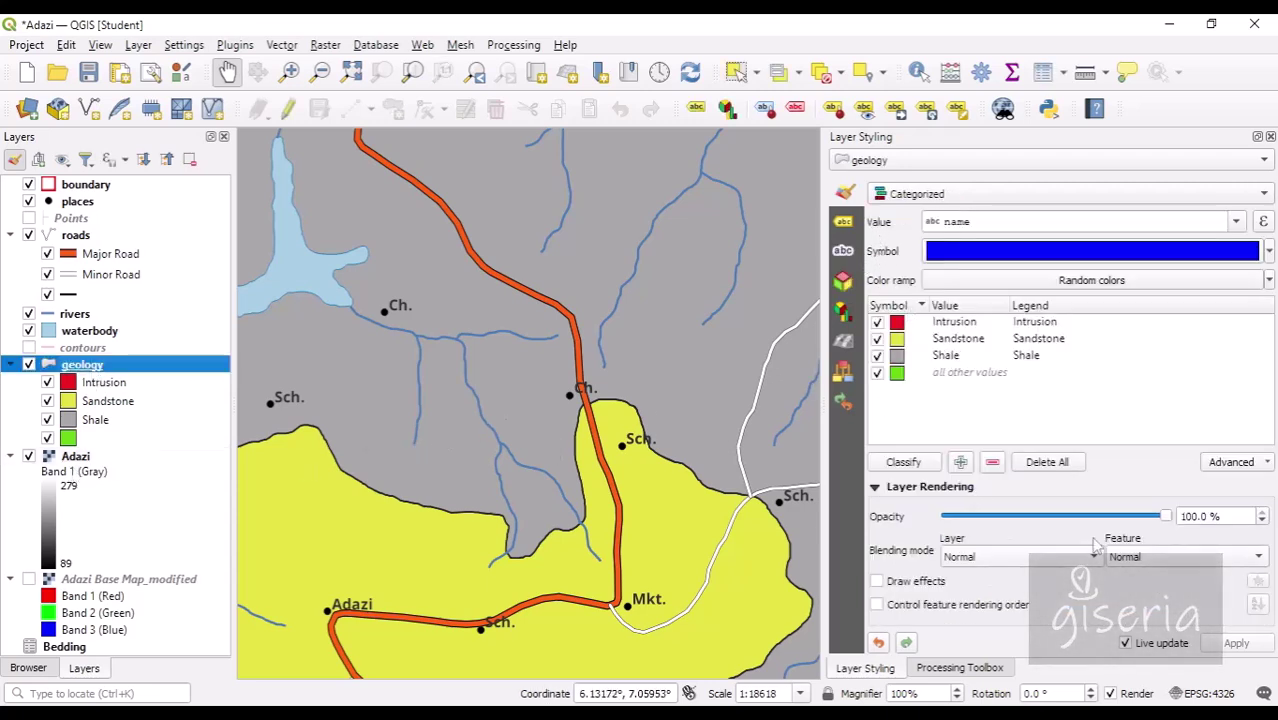
pyautogui.moveTo(1163, 524); pyautogui.dragTo(1108, 521)
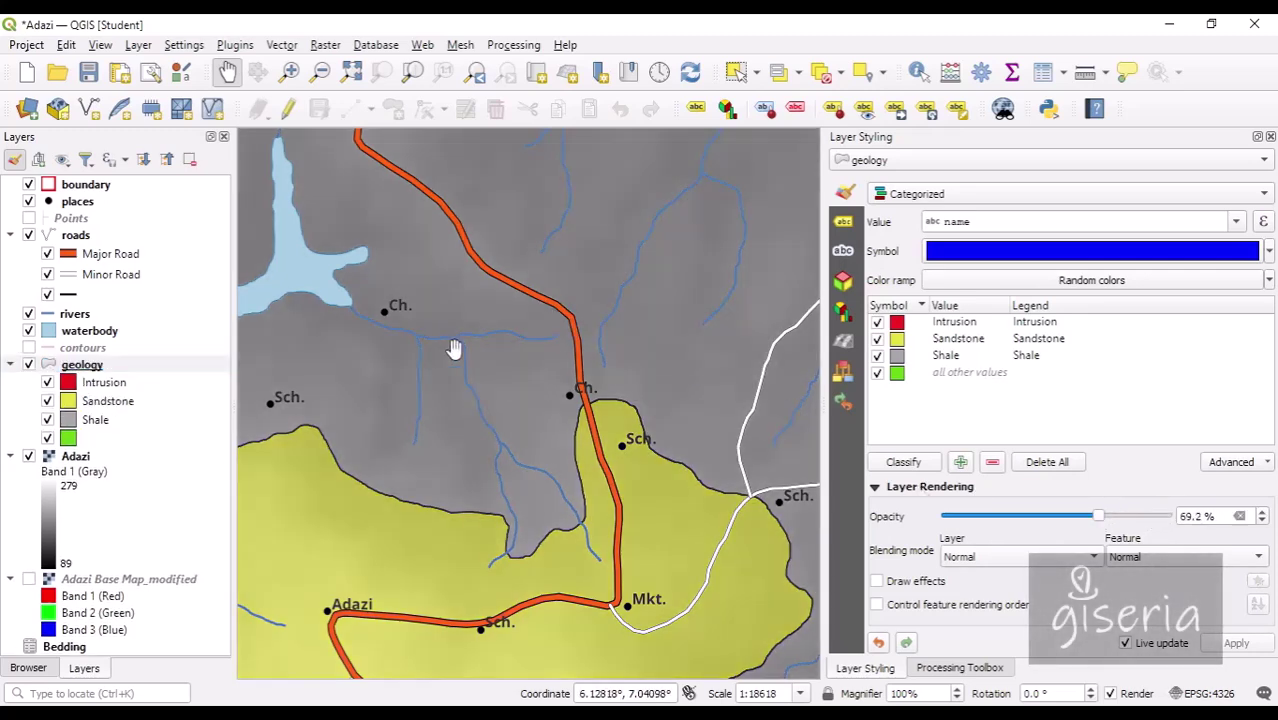
# Step: Examine the Adazi raster's styling options, including its blending mode, layer rendering and resampling settings
pyautogui.click(68, 457)
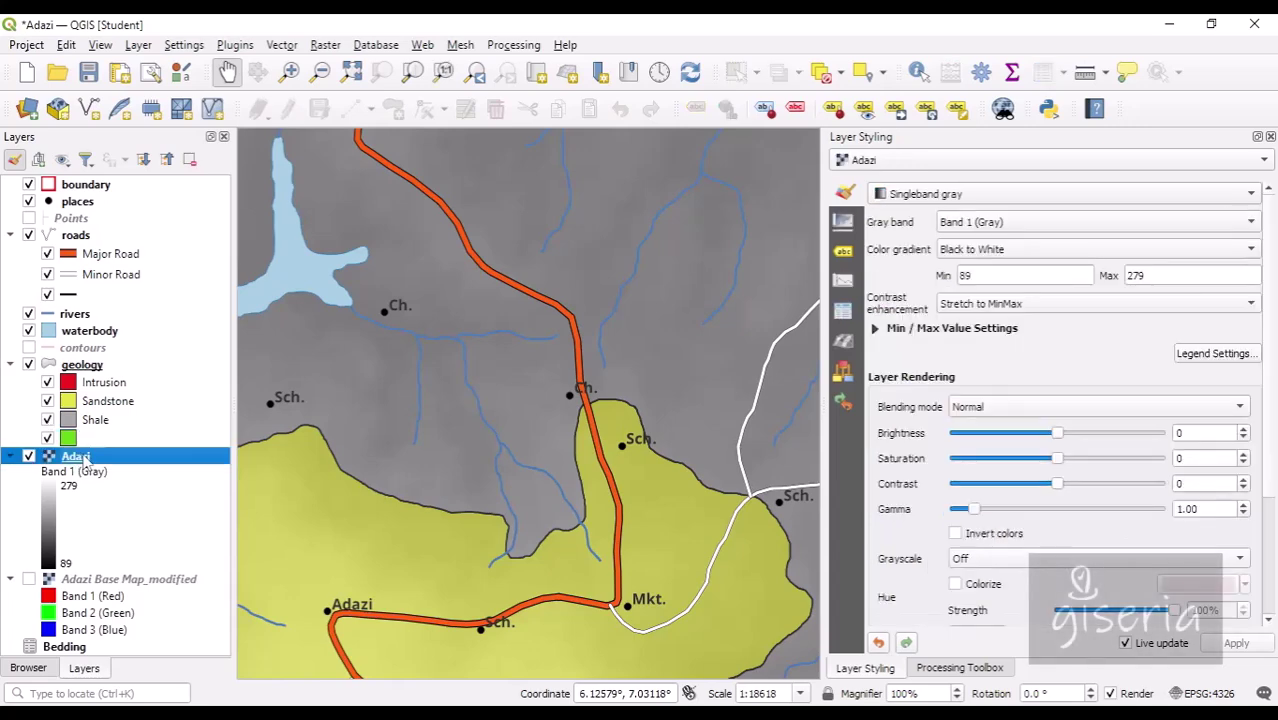
pyautogui.click(1080, 406)
pyautogui.click(1060, 372)
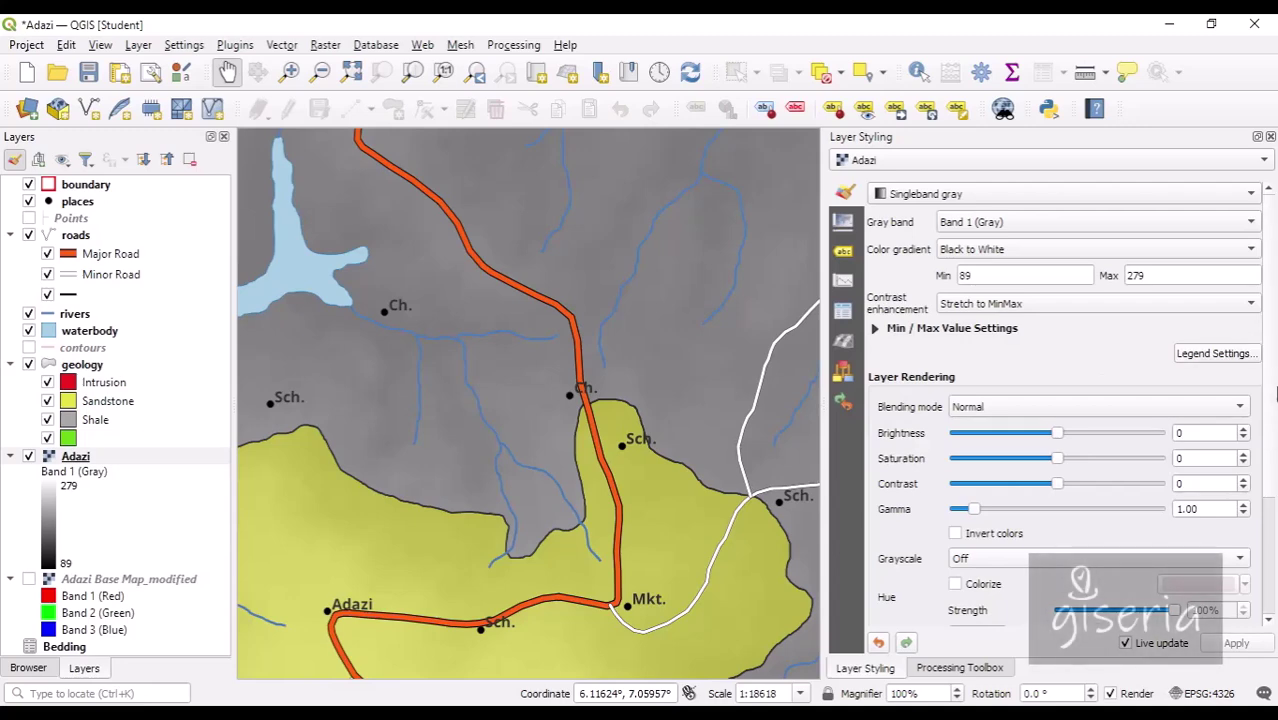
pyautogui.scroll(-3, 1274, 400)
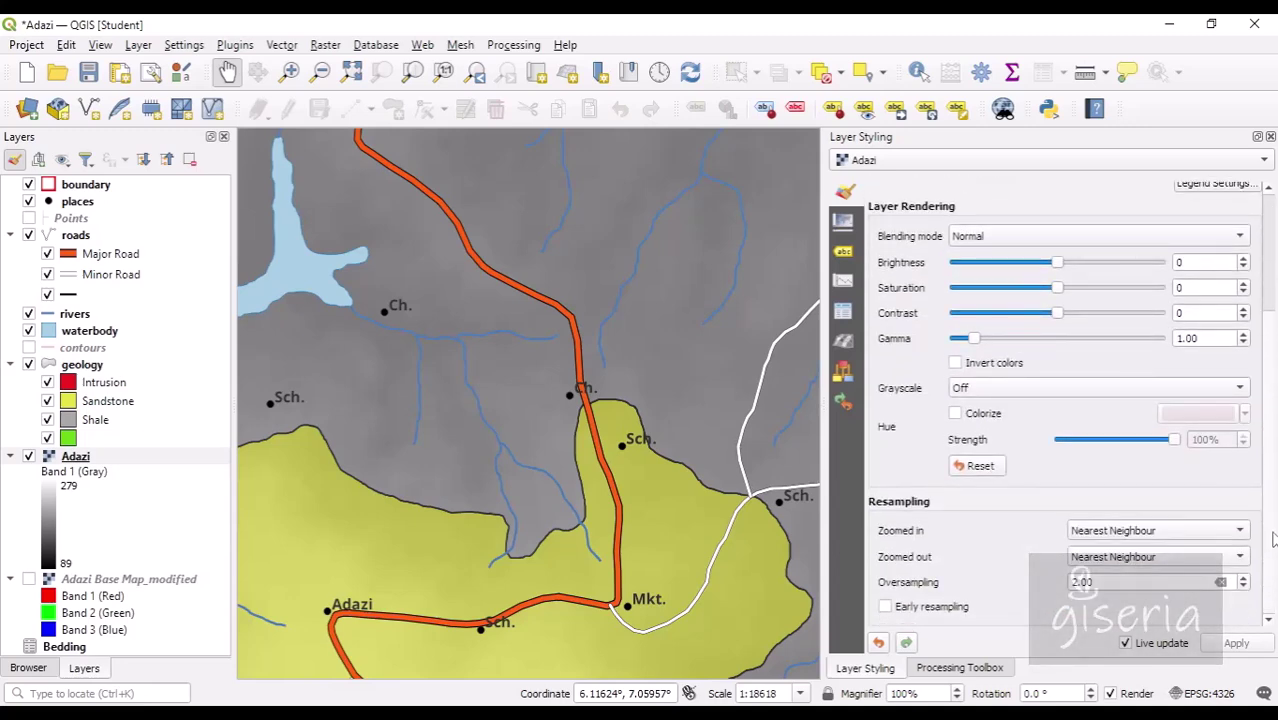
pyautogui.scroll(3, 1274, 470)
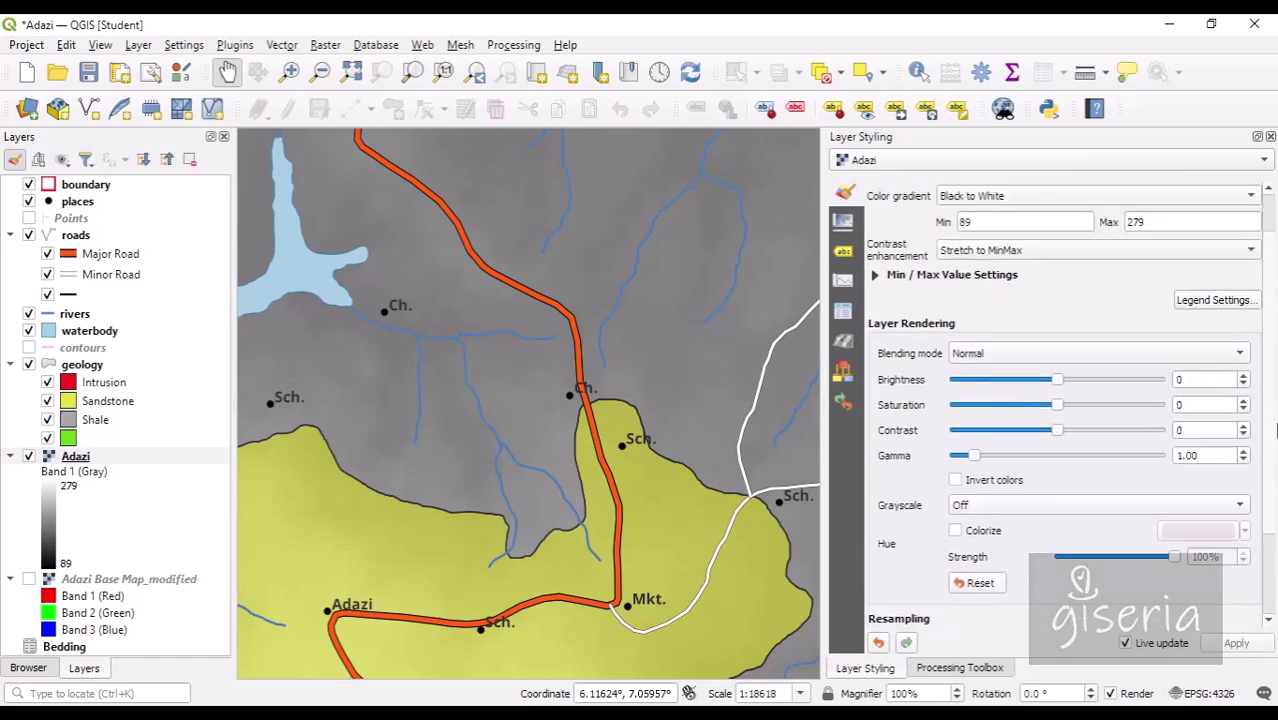
pyautogui.scroll(1, 1275, 362)
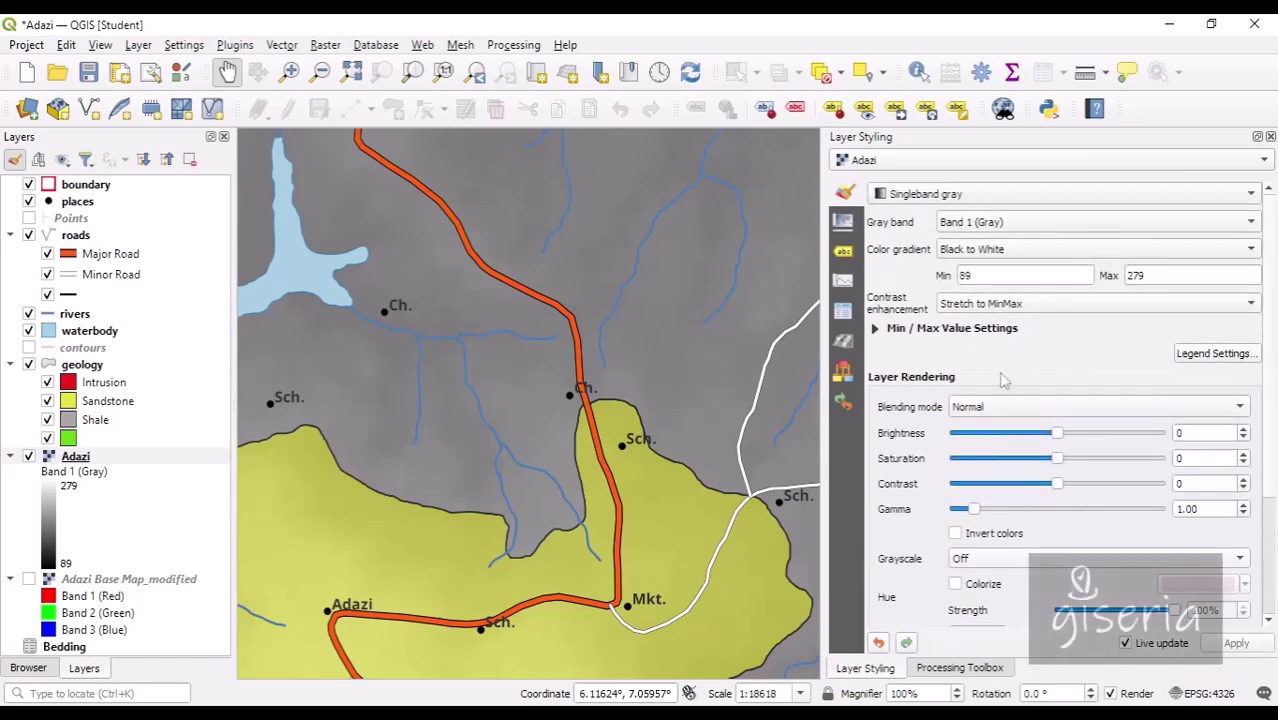
pyautogui.scroll(-1, 599, 348)
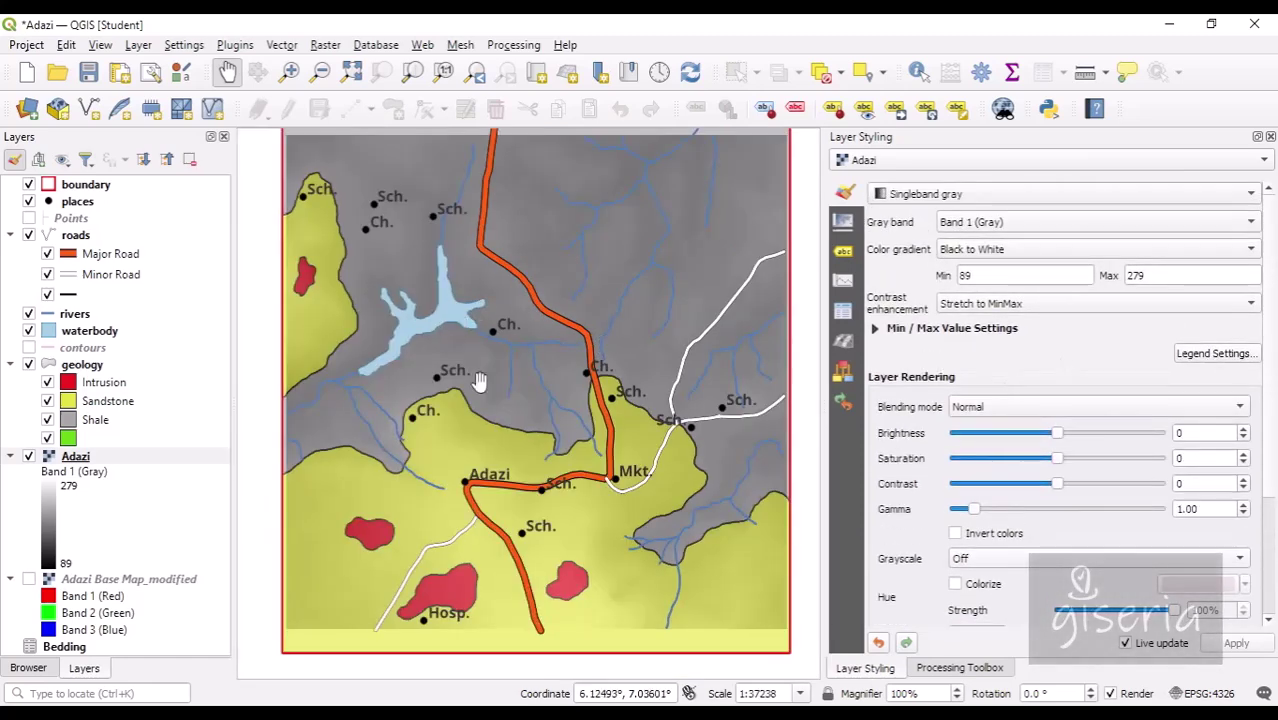
# Step: Turn the contours layer back on over the semi-transparent geology and save the project
pyautogui.moveTo(565, 268); pyautogui.dragTo(548, 336)
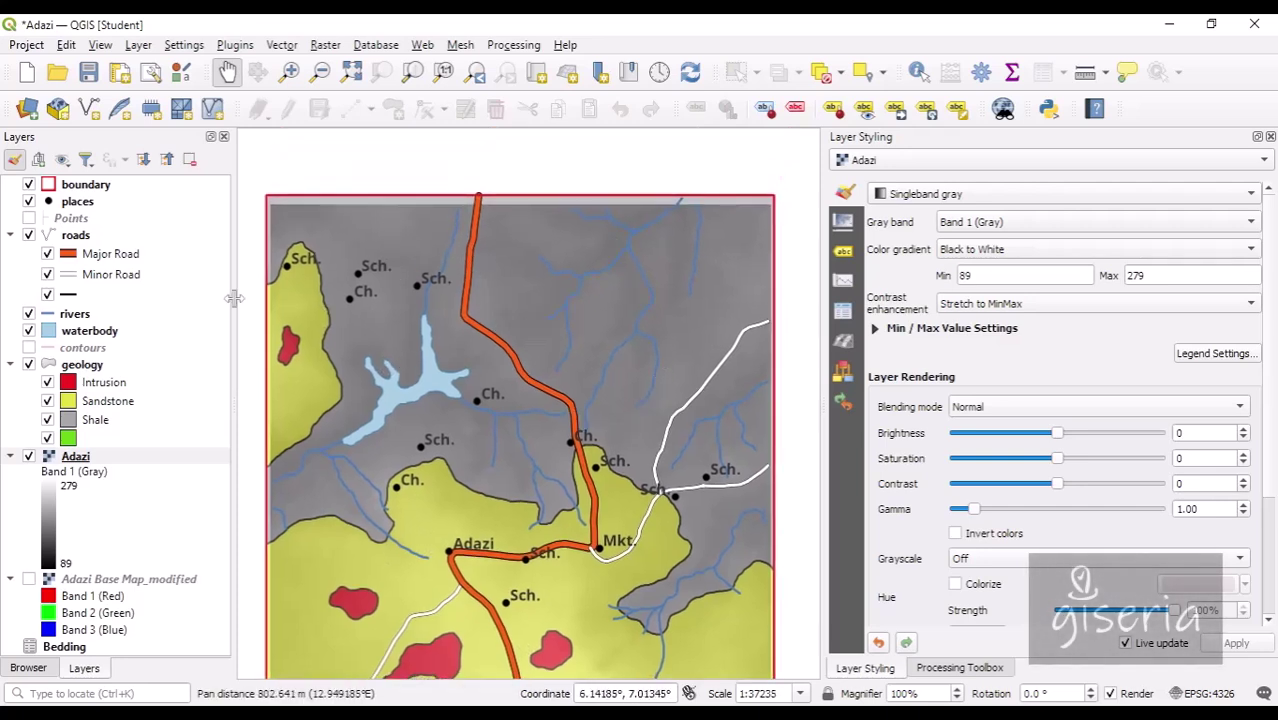
pyautogui.click(29, 347)
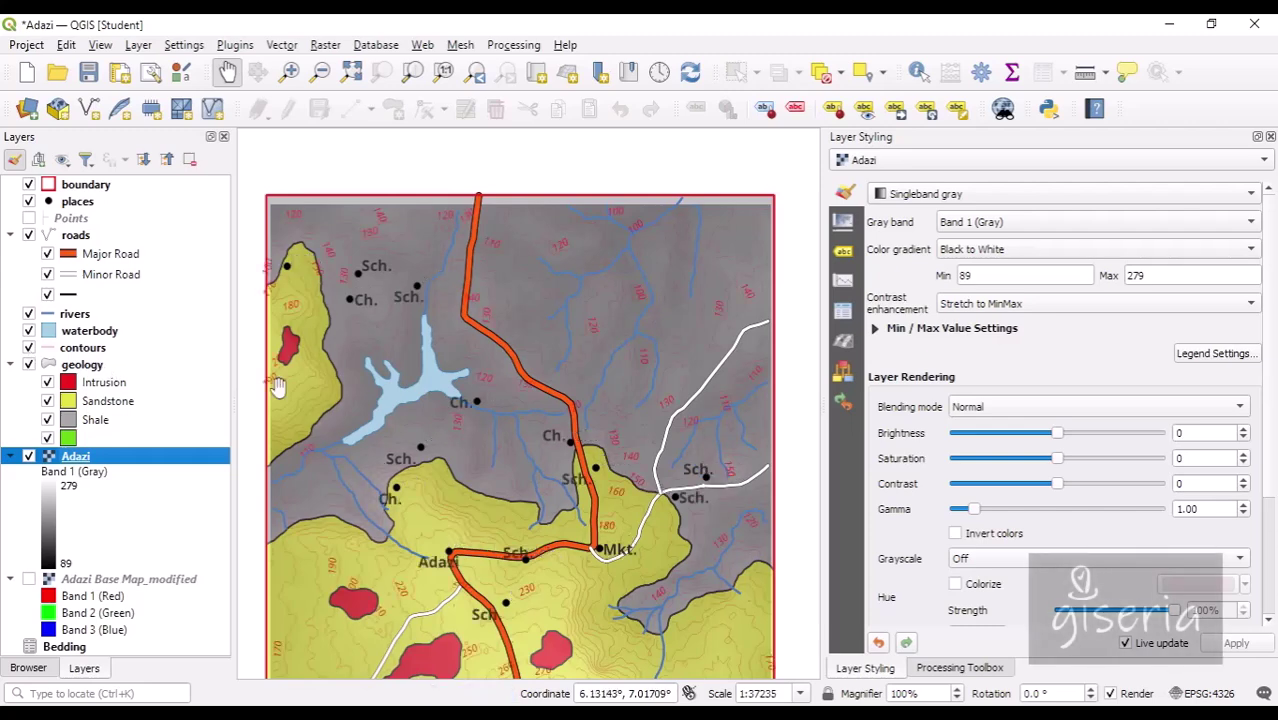
pyautogui.scroll(1, 447, 527)
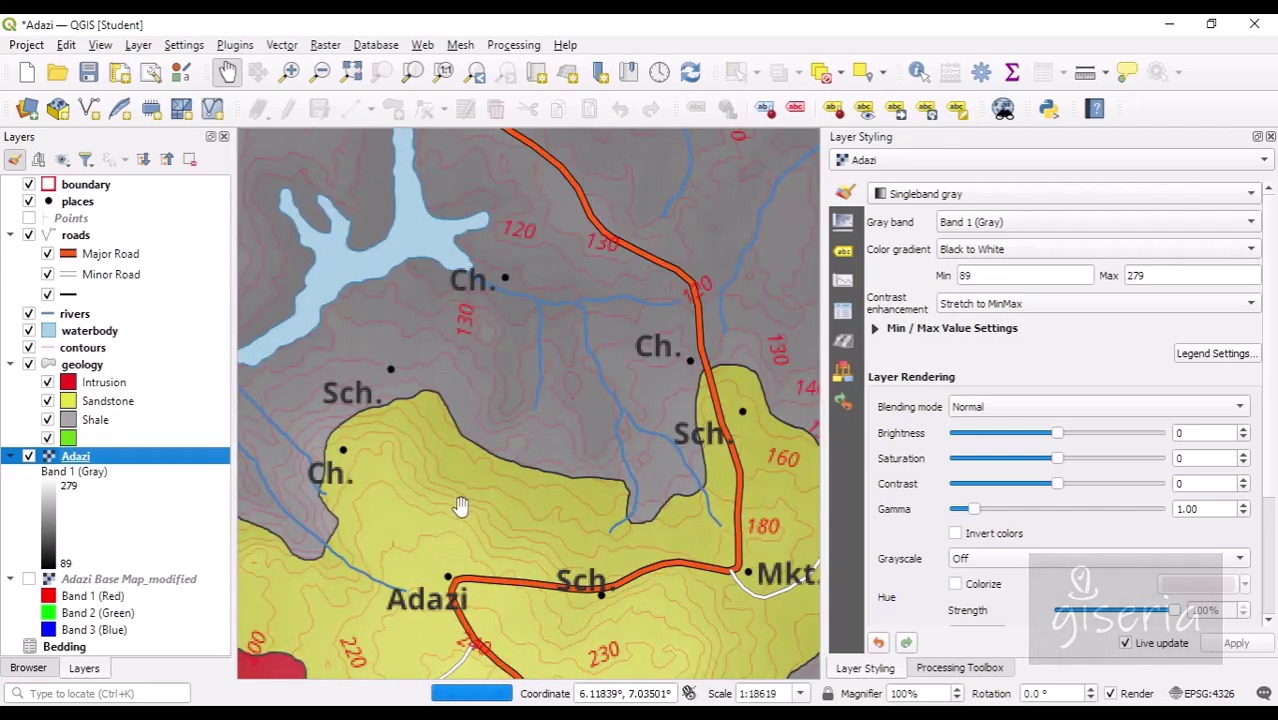
pyautogui.moveTo(450, 515); pyautogui.dragTo(419, 416)
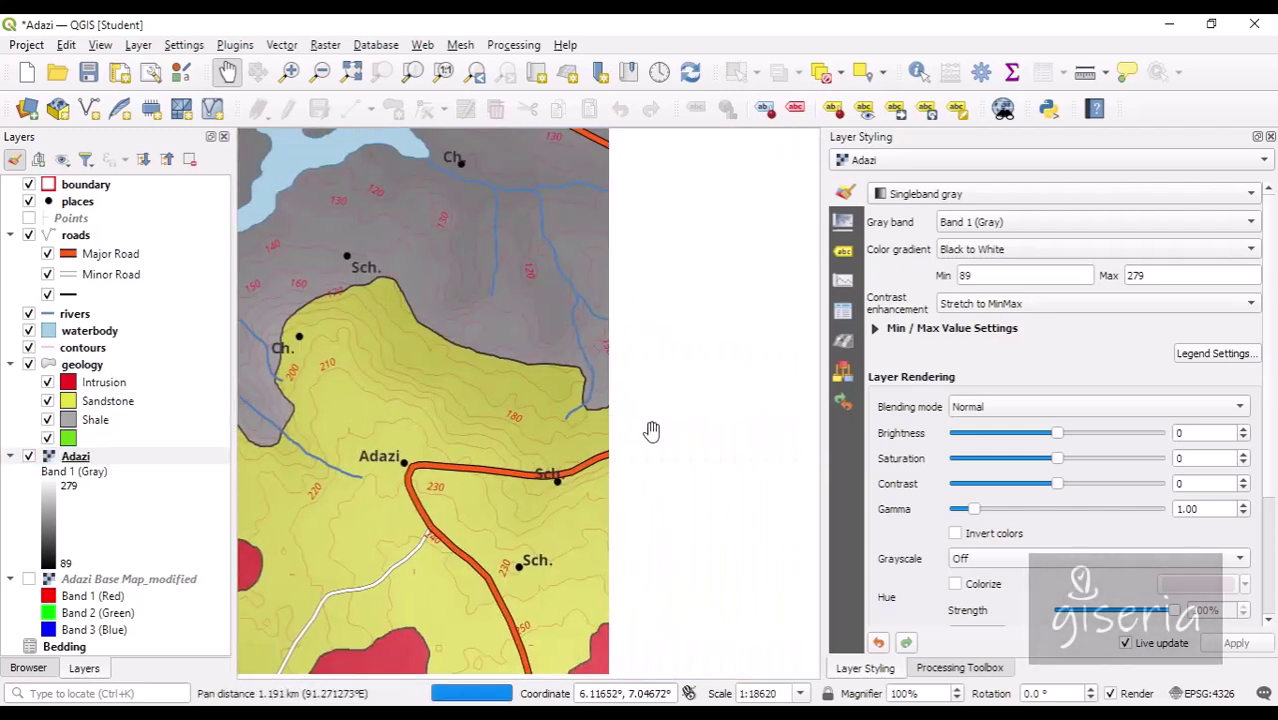
pyautogui.moveTo(648, 431); pyautogui.dragTo(537, 466)
pyautogui.moveTo(515, 342); pyautogui.dragTo(681, 545)
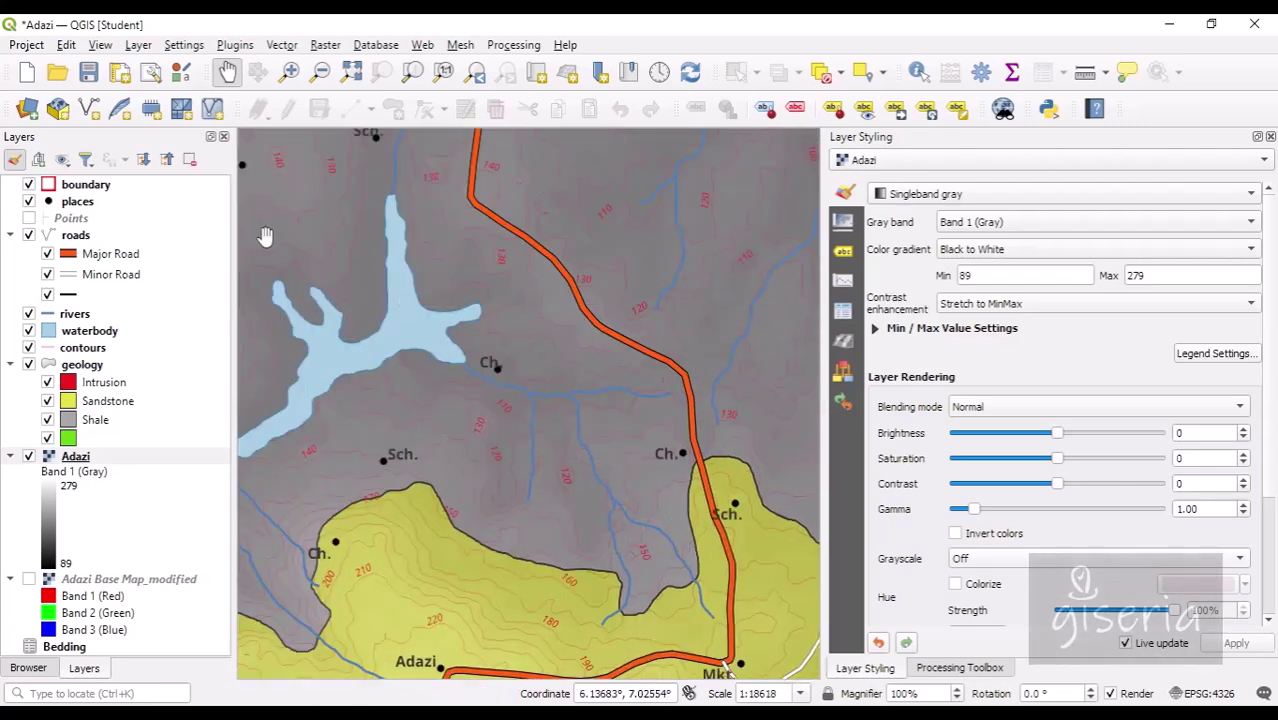
pyautogui.scroll(-1, 395, 291)
pyautogui.scroll(1, 395, 291)
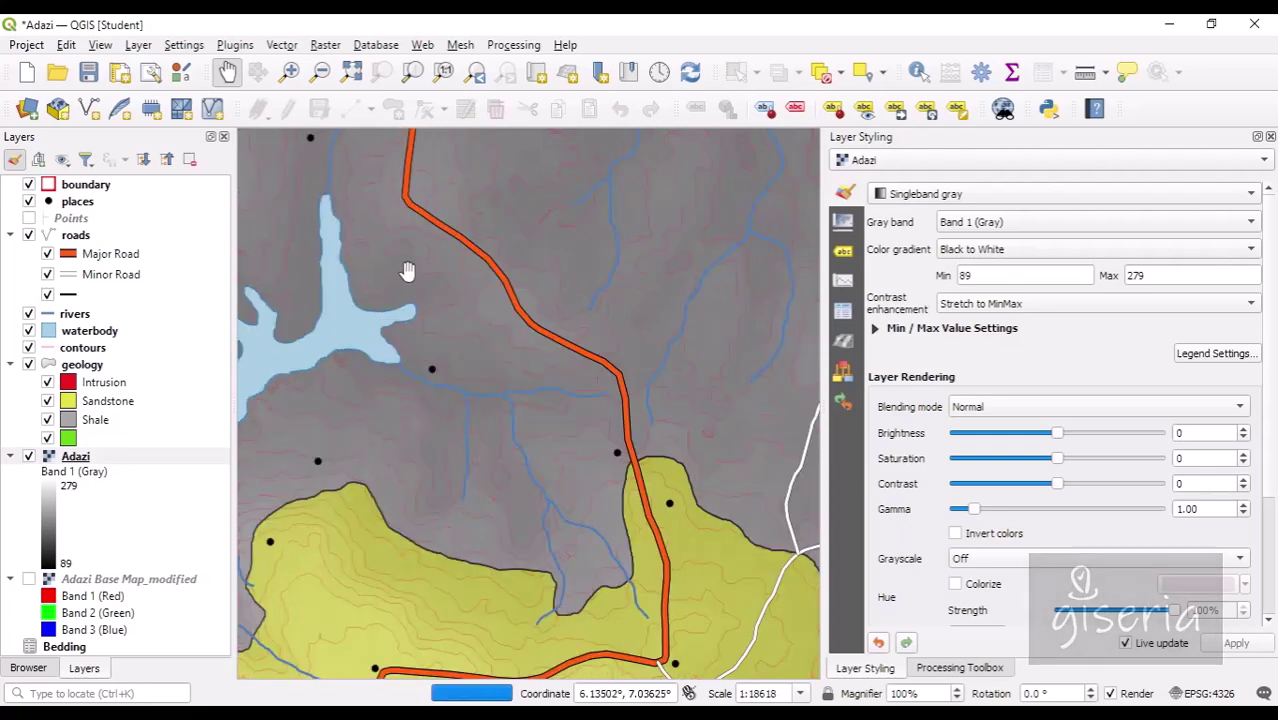
pyautogui.moveTo(445, 286); pyautogui.dragTo(665, 405)
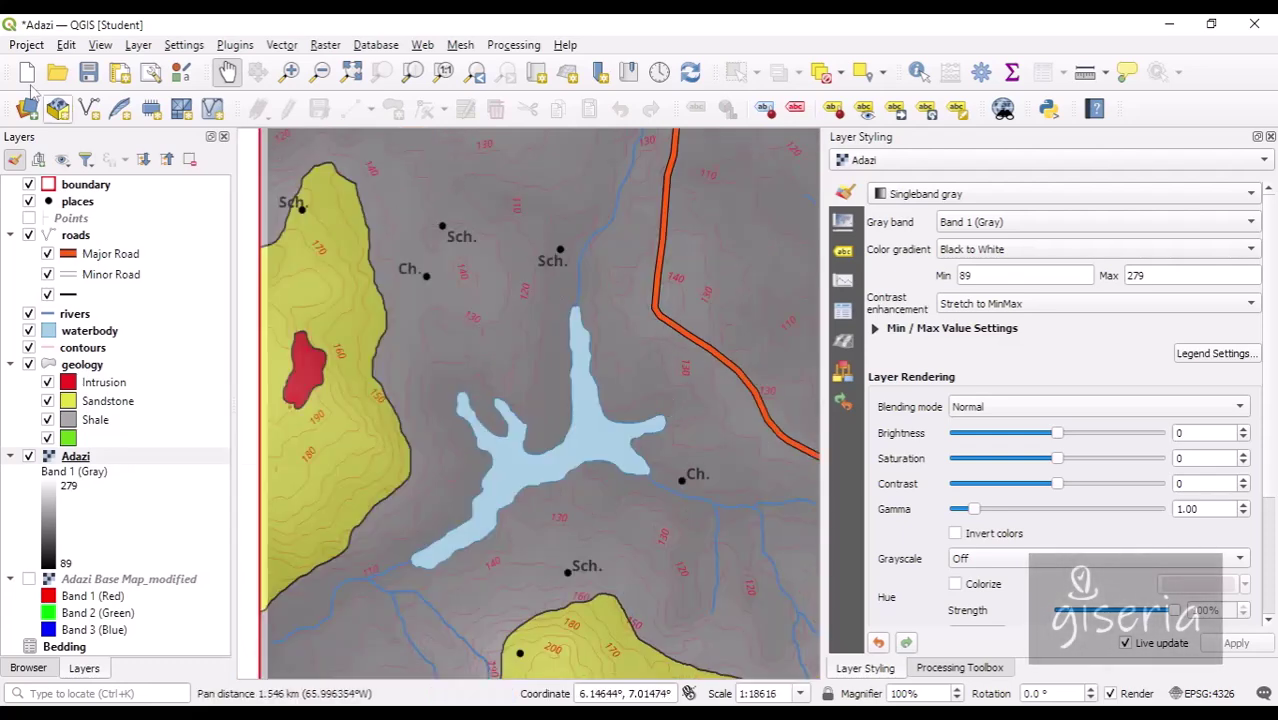
pyautogui.click(88, 72)
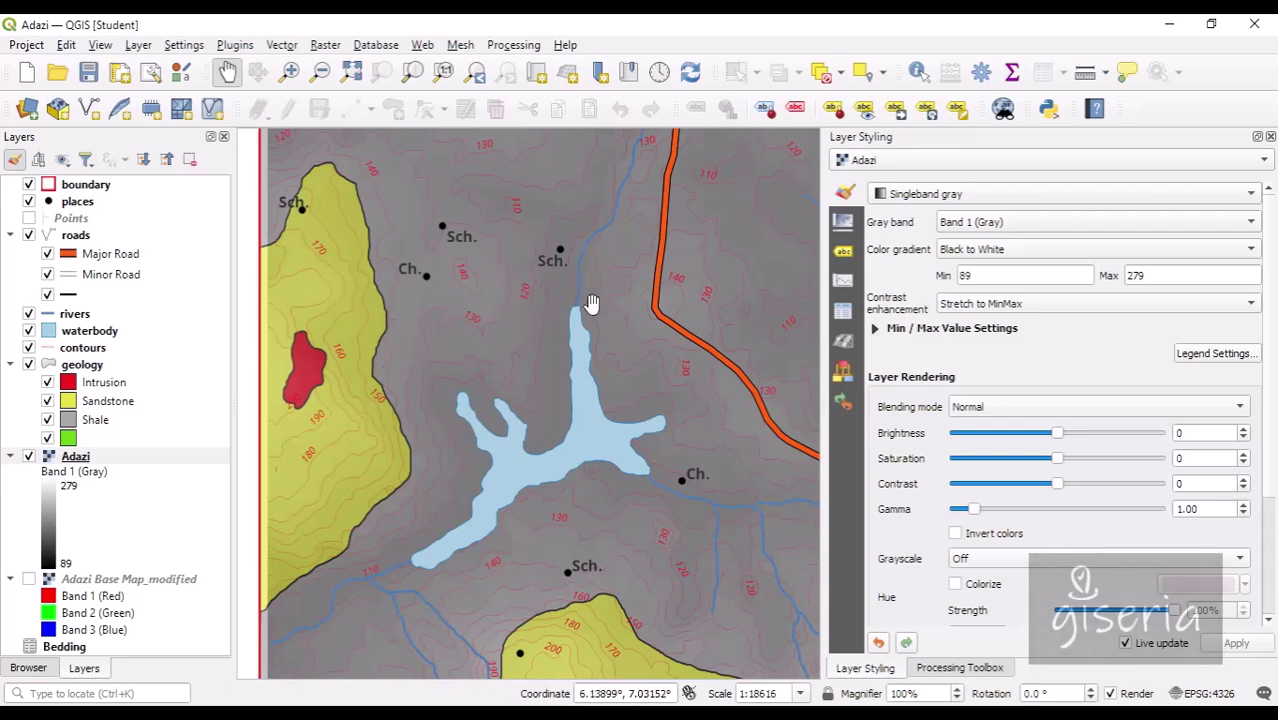
pyautogui.moveTo(661, 283); pyautogui.dragTo(494, 397)
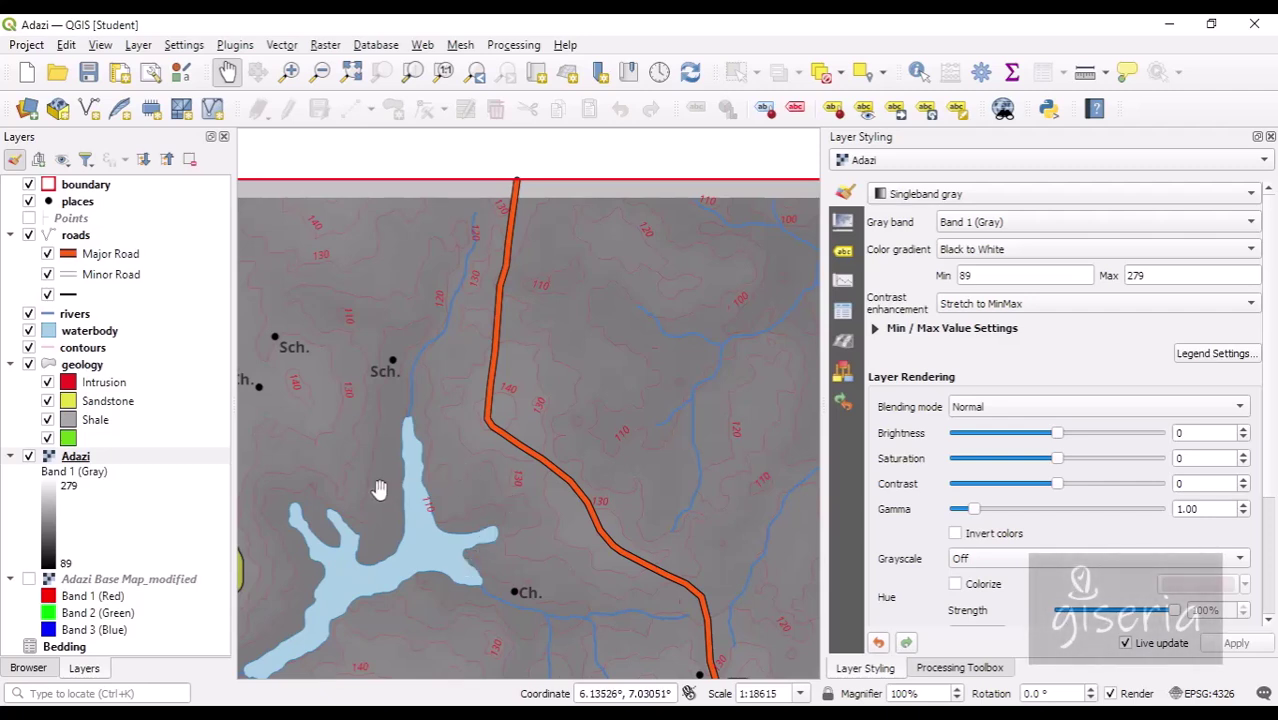
pyautogui.moveTo(374, 490); pyautogui.dragTo(512, 386)
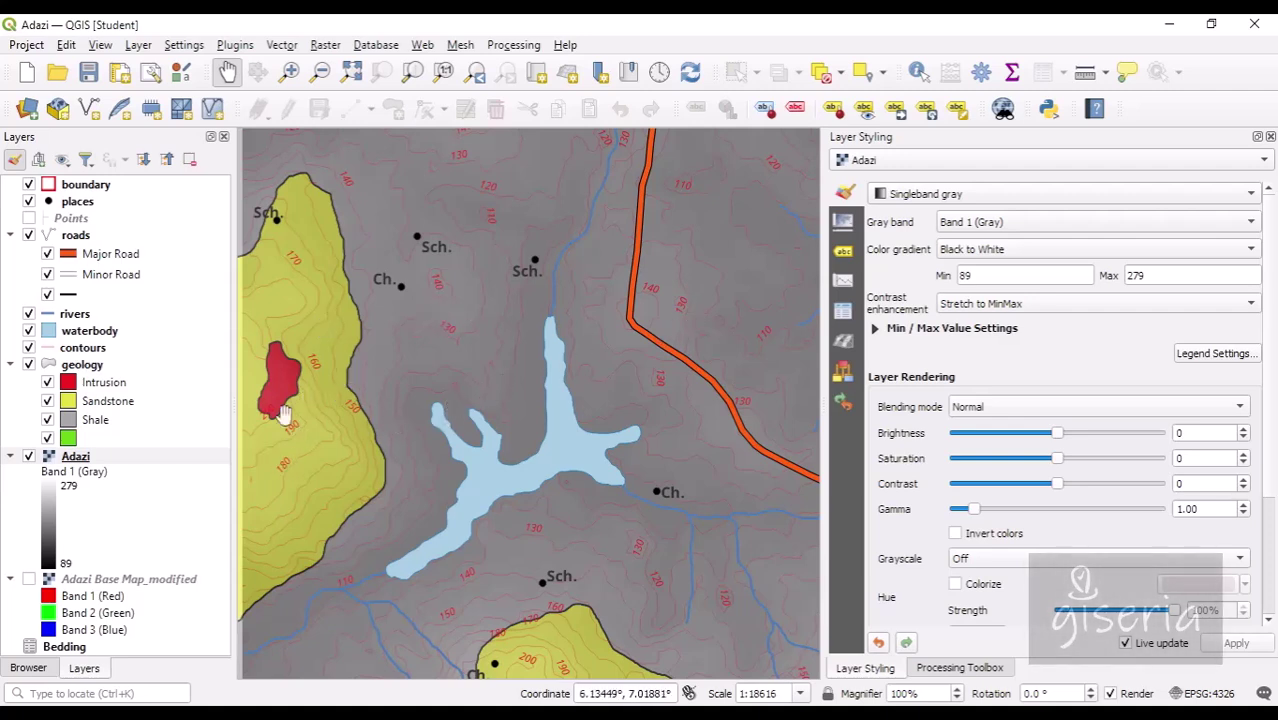
pyautogui.moveTo(704, 270); pyautogui.dragTo(513, 290)
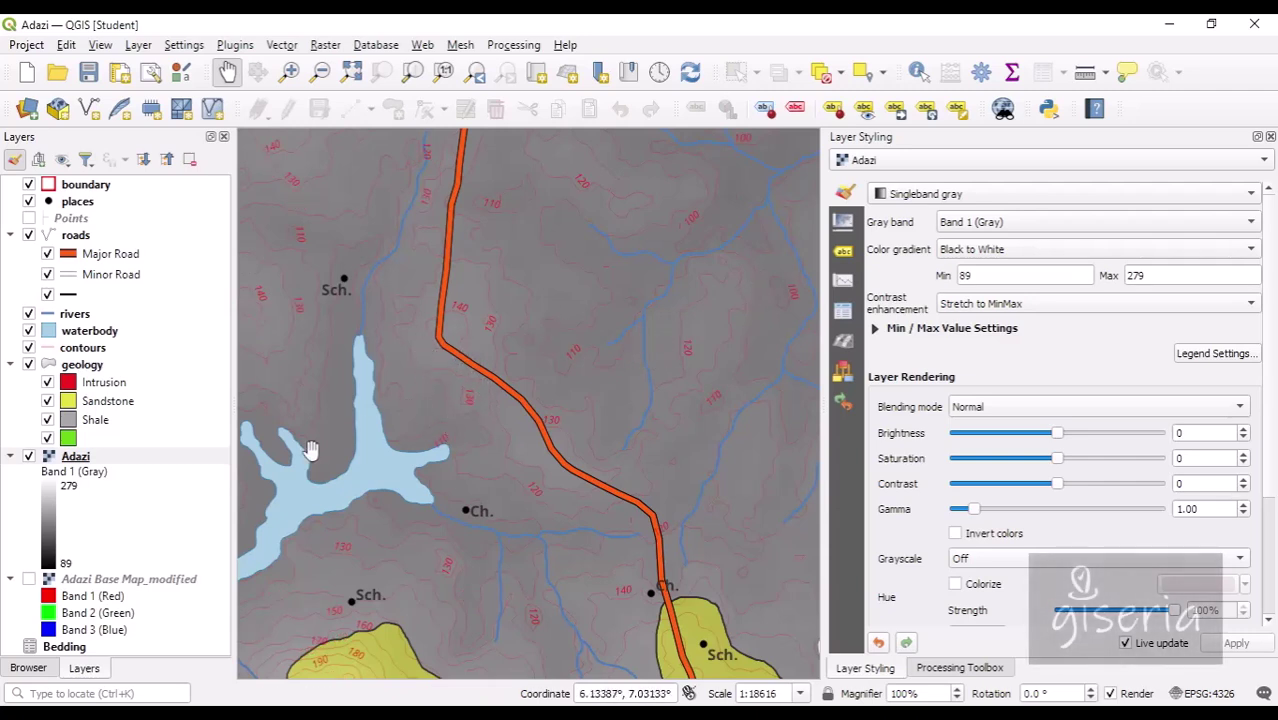
pyautogui.moveTo(253, 246); pyautogui.dragTo(344, 221)
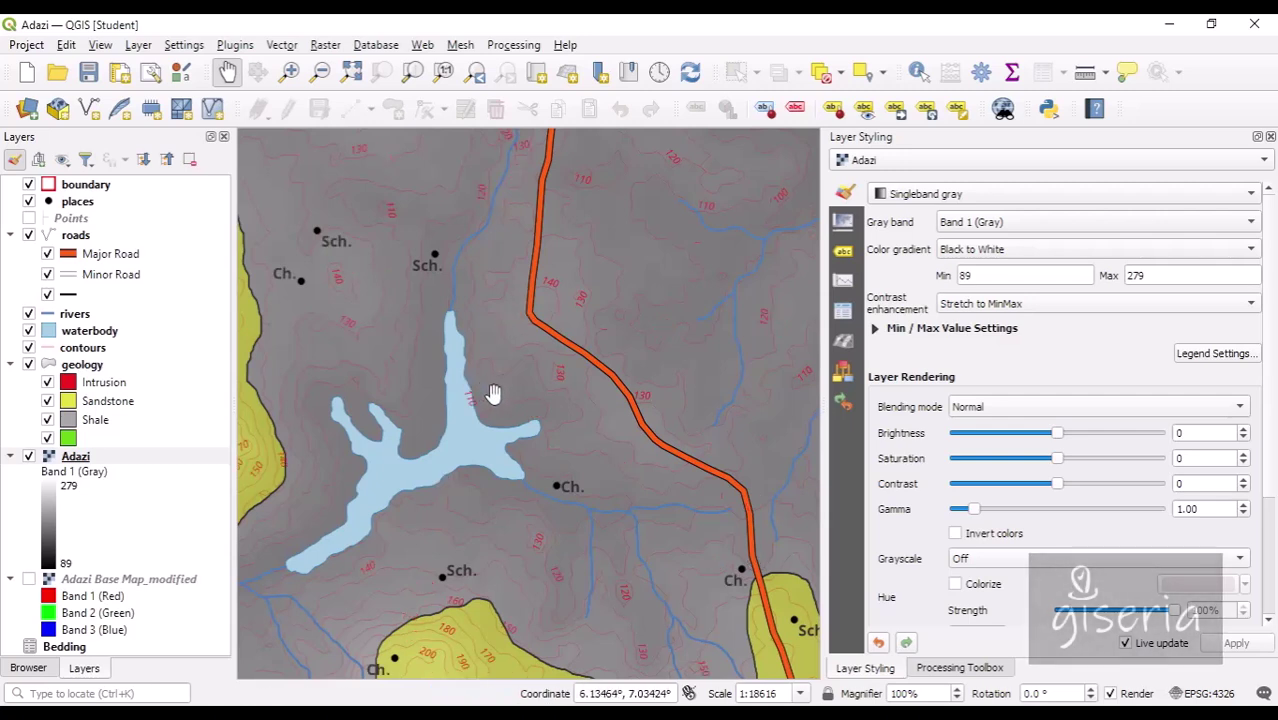
# Step: Hide the geology, contours and rivers layers, and place the Adazi raster directly below the geology layer
pyautogui.click(29, 365)
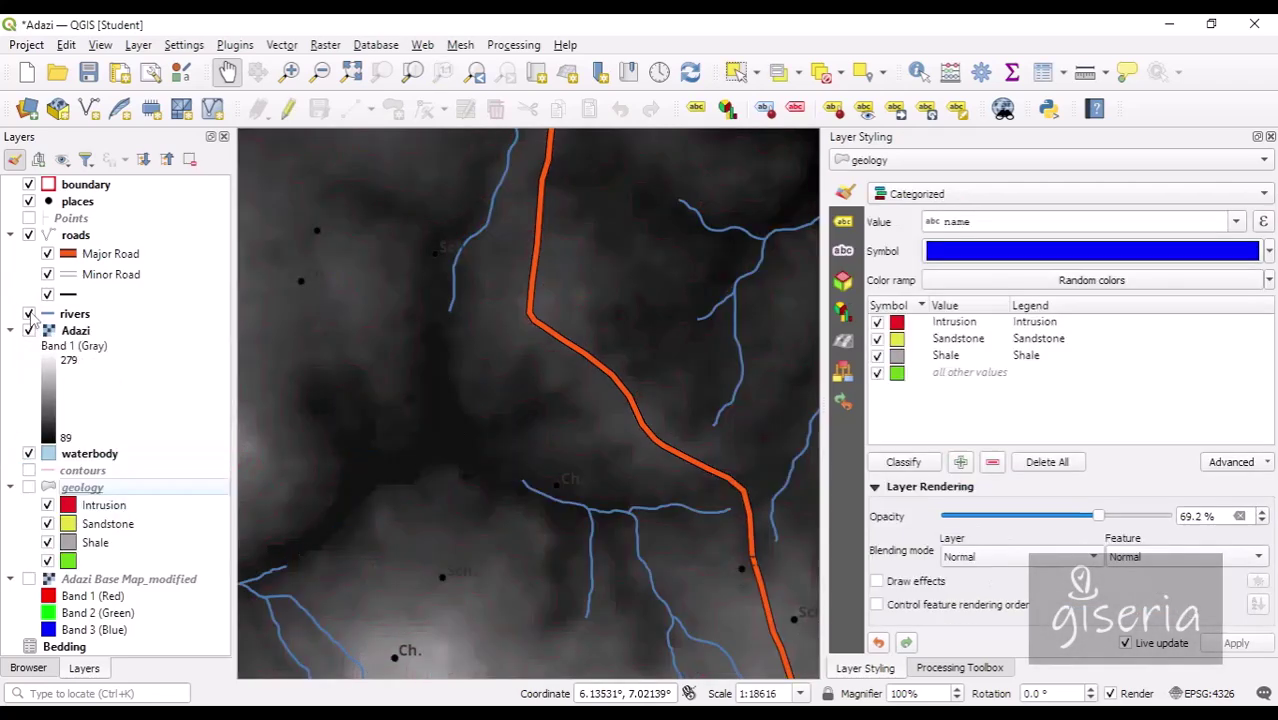
pyautogui.click(29, 314)
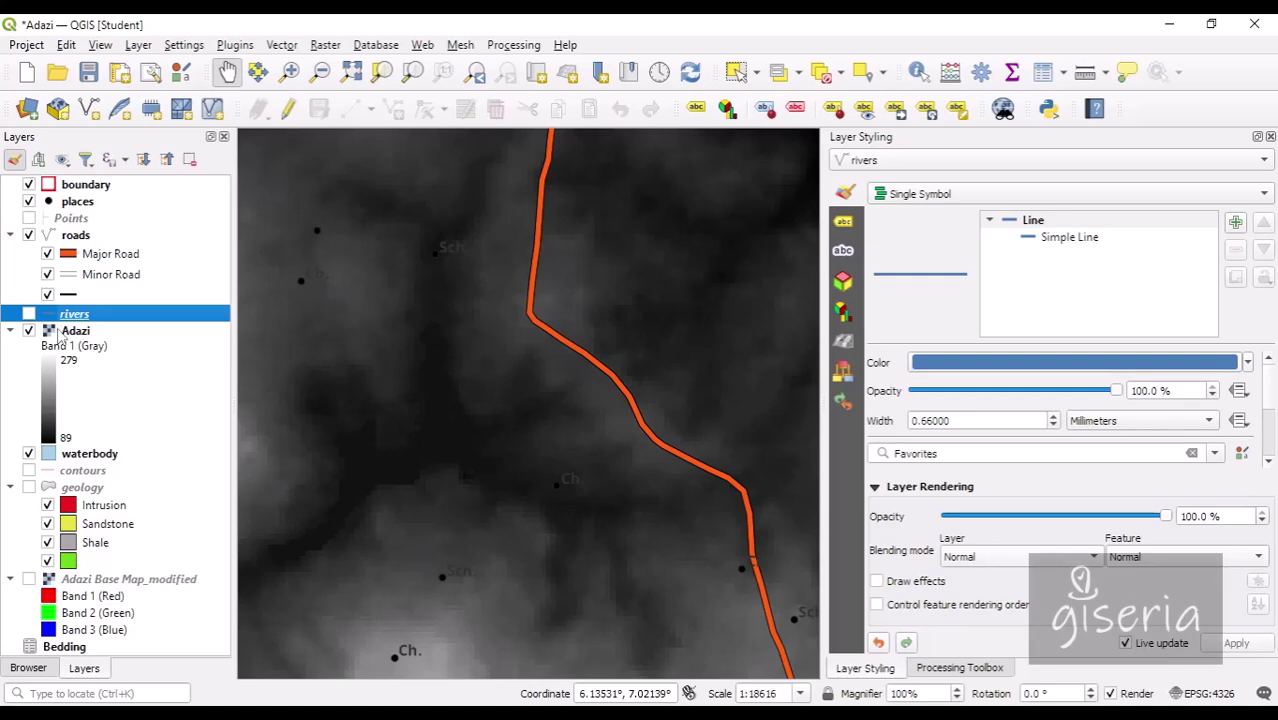
pyautogui.moveTo(62, 338); pyautogui.dragTo(60, 488)
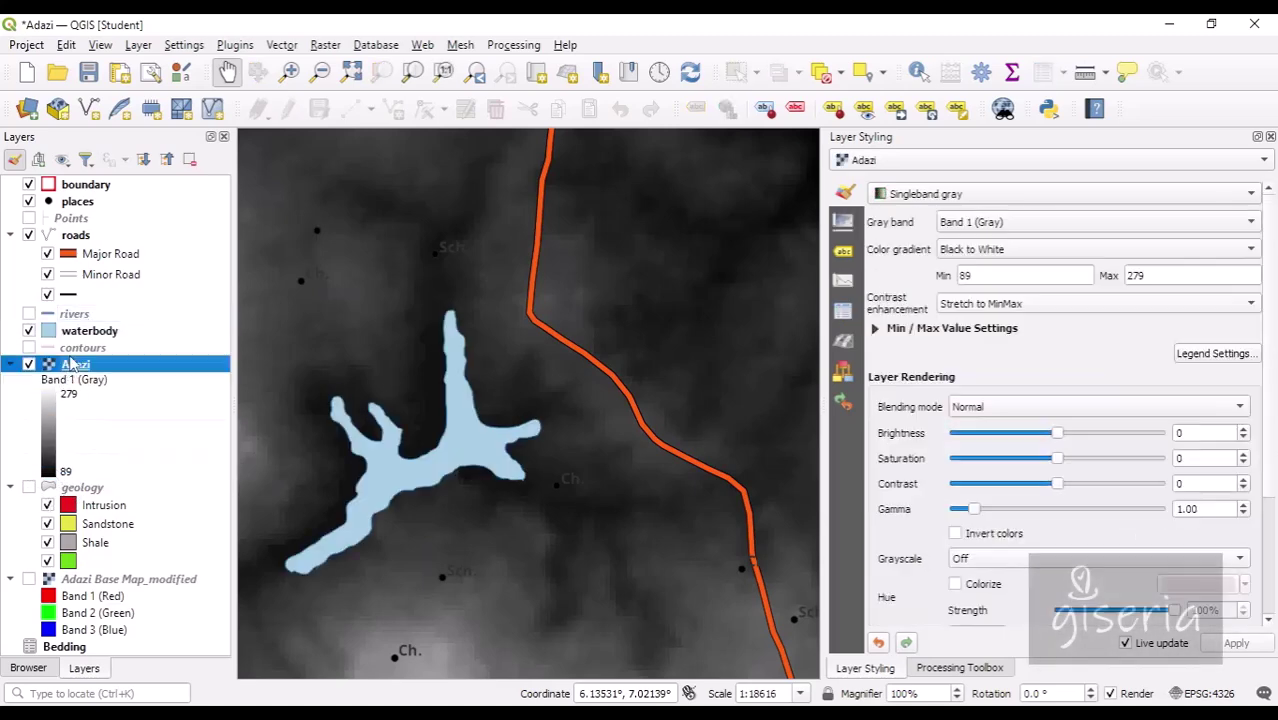
pyautogui.moveTo(75, 370); pyautogui.dragTo(88, 578)
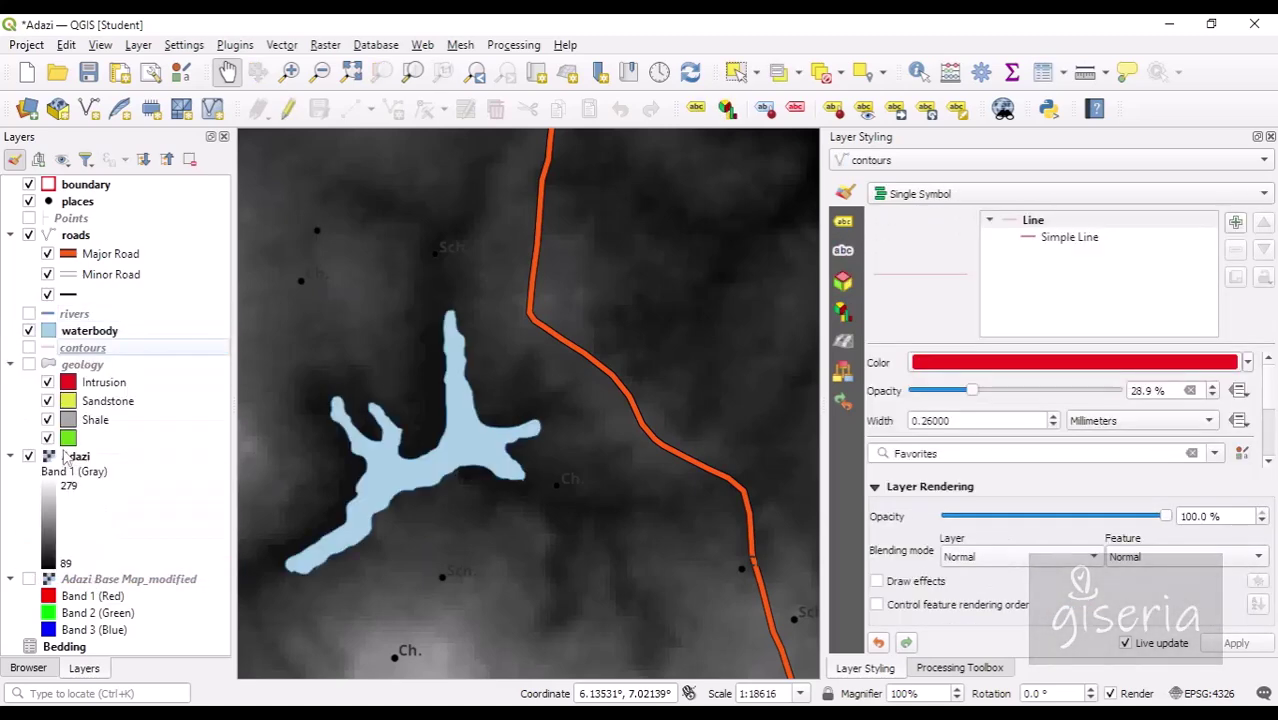
# Step: Hide the roads, places and waterbody layers, leaving only the boundary and Adazi raster on, and save the project
pyautogui.click(29, 235)
pyautogui.click(29, 201)
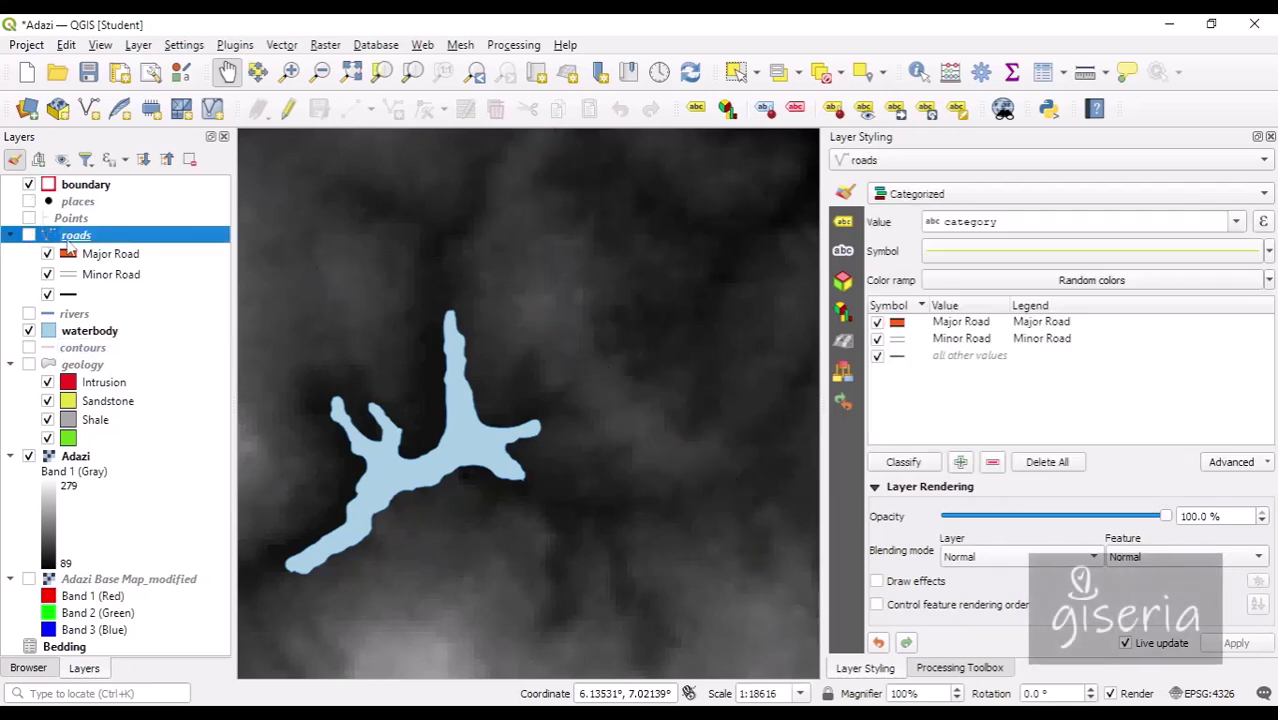
pyautogui.click(29, 331)
pyautogui.scroll(-2, 379, 388)
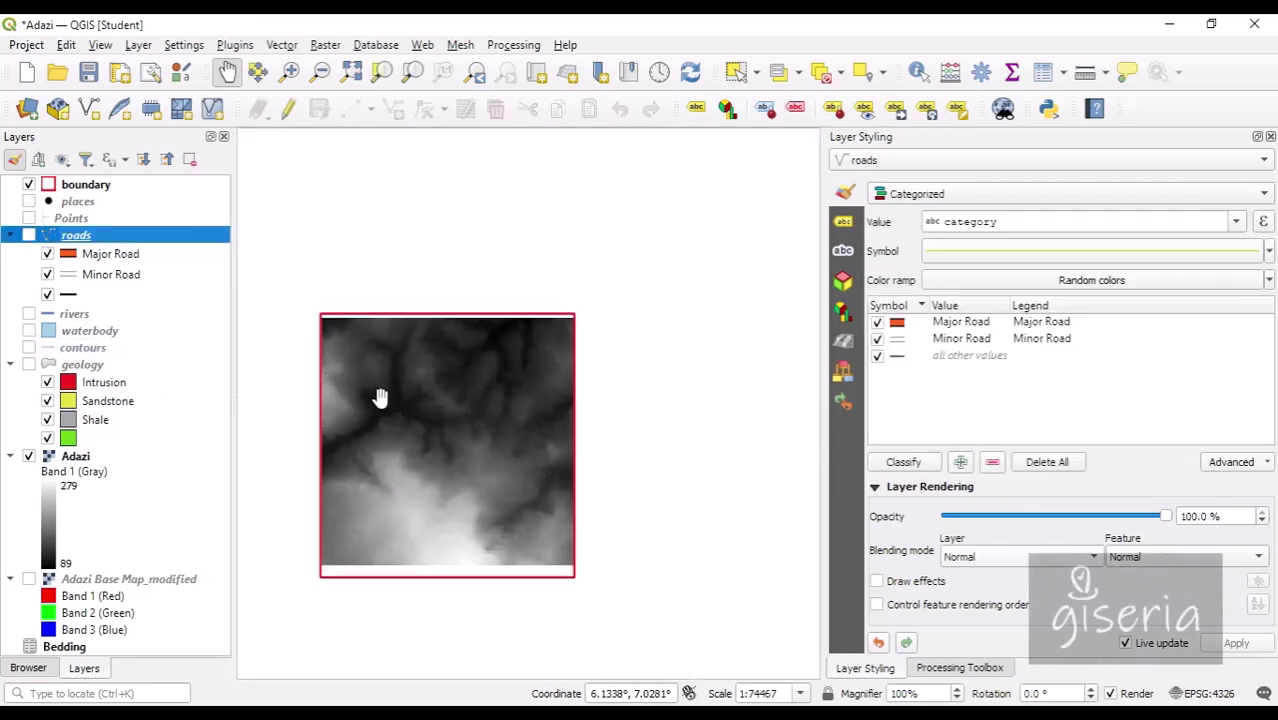
pyautogui.scroll(1, 379, 388)
pyautogui.moveTo(389, 398); pyautogui.dragTo(418, 354)
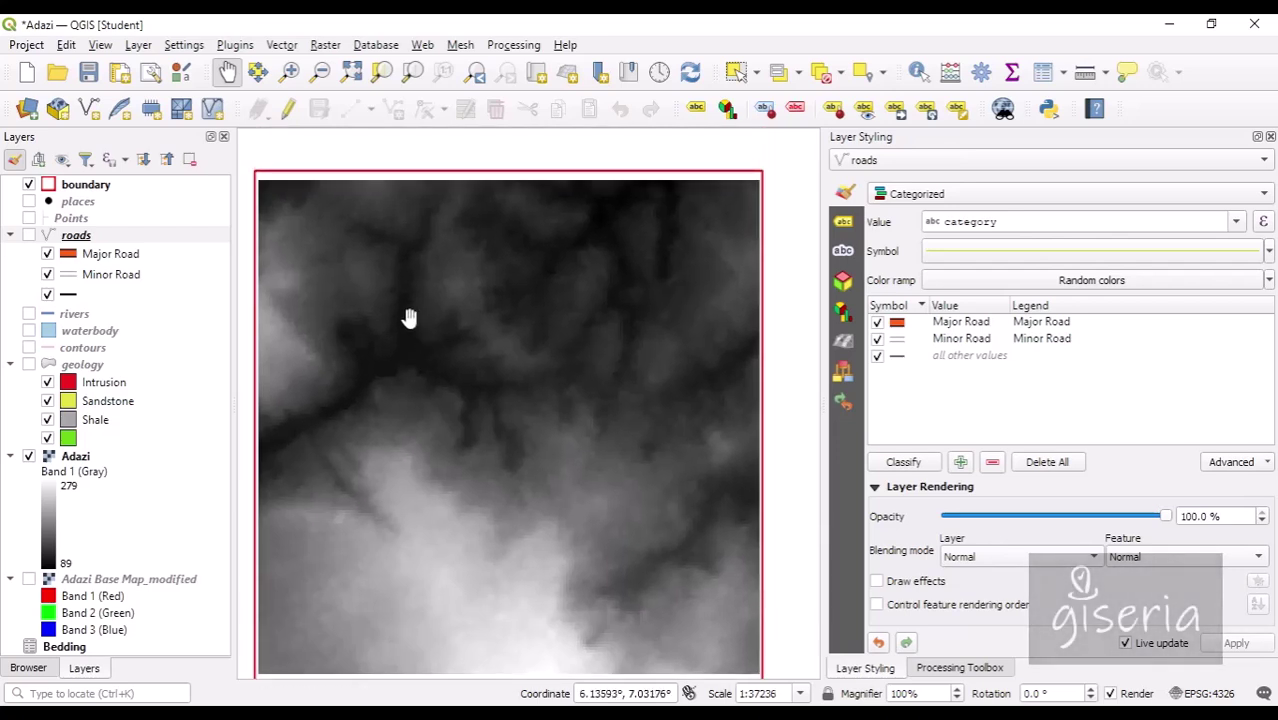
pyautogui.click(88, 73)
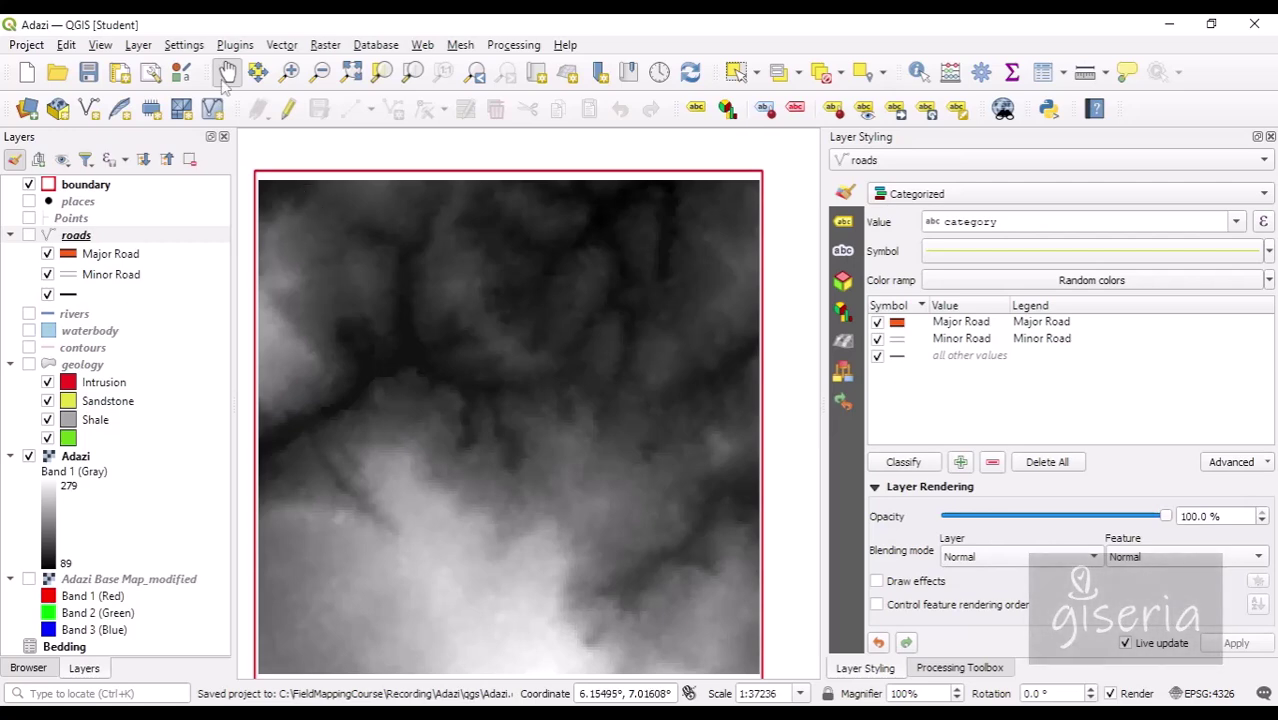
# Step: Examine the plugin manager's full plugin list and its option for installing a plugin from a ZIP file
pyautogui.click(236, 45)
pyautogui.click(256, 63)
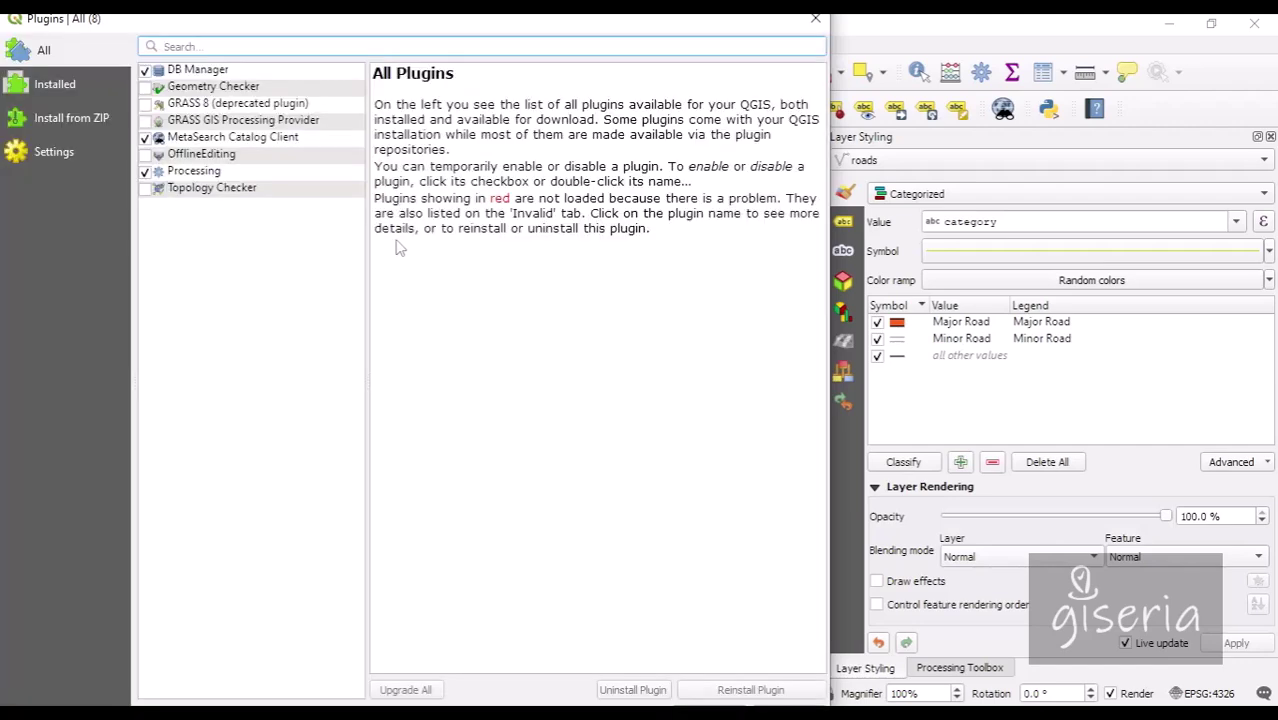
pyautogui.moveTo(232, 22); pyautogui.dragTo(300, 100)
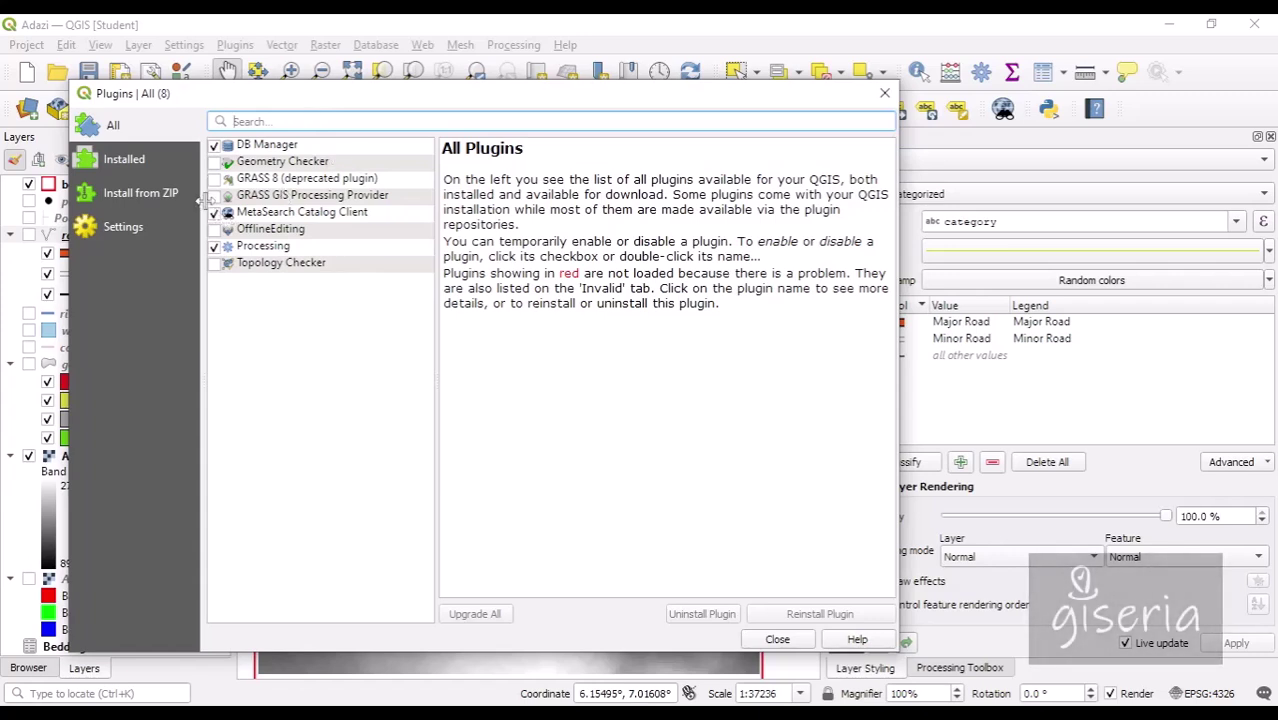
pyautogui.click(135, 196)
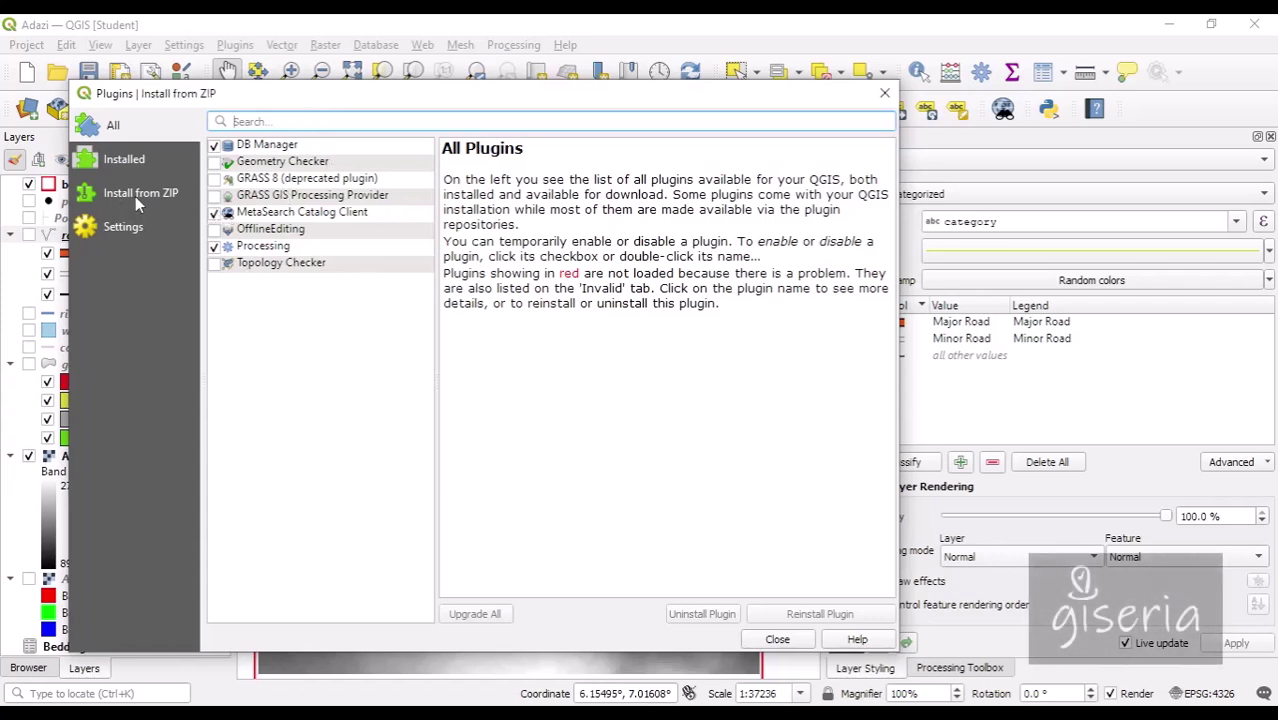
pyautogui.click(116, 128)
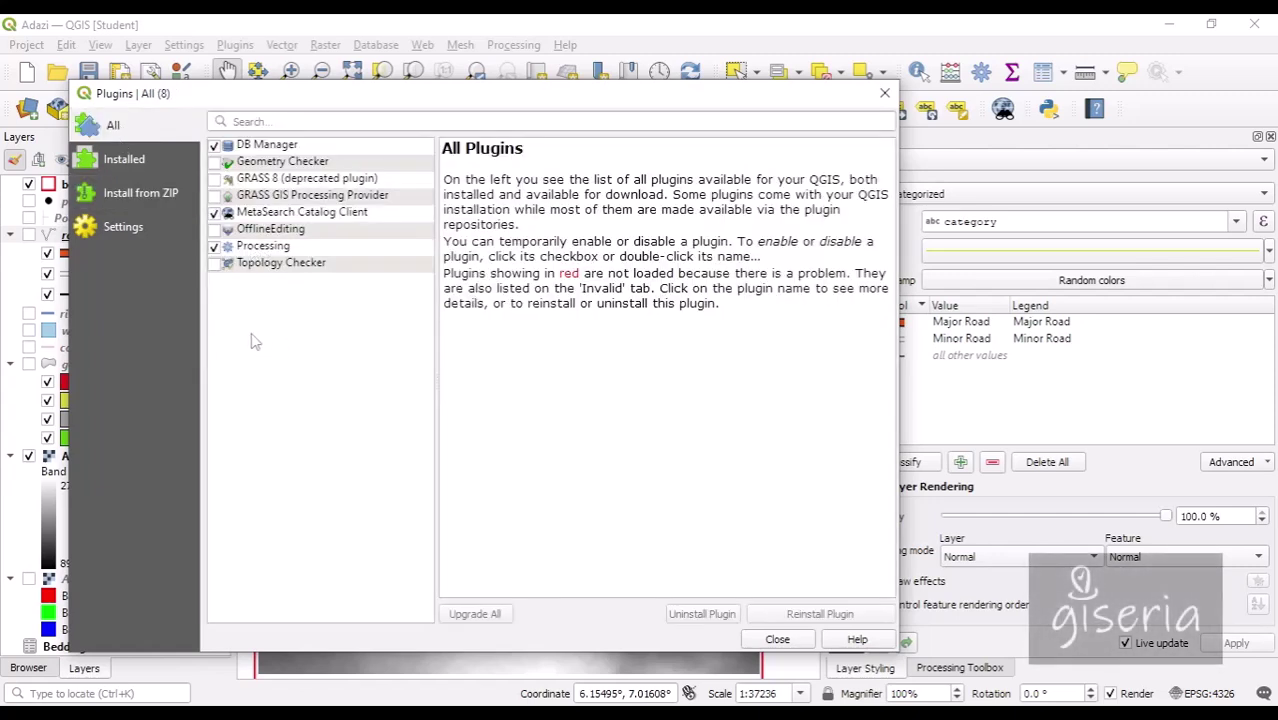
pyautogui.click(155, 197)
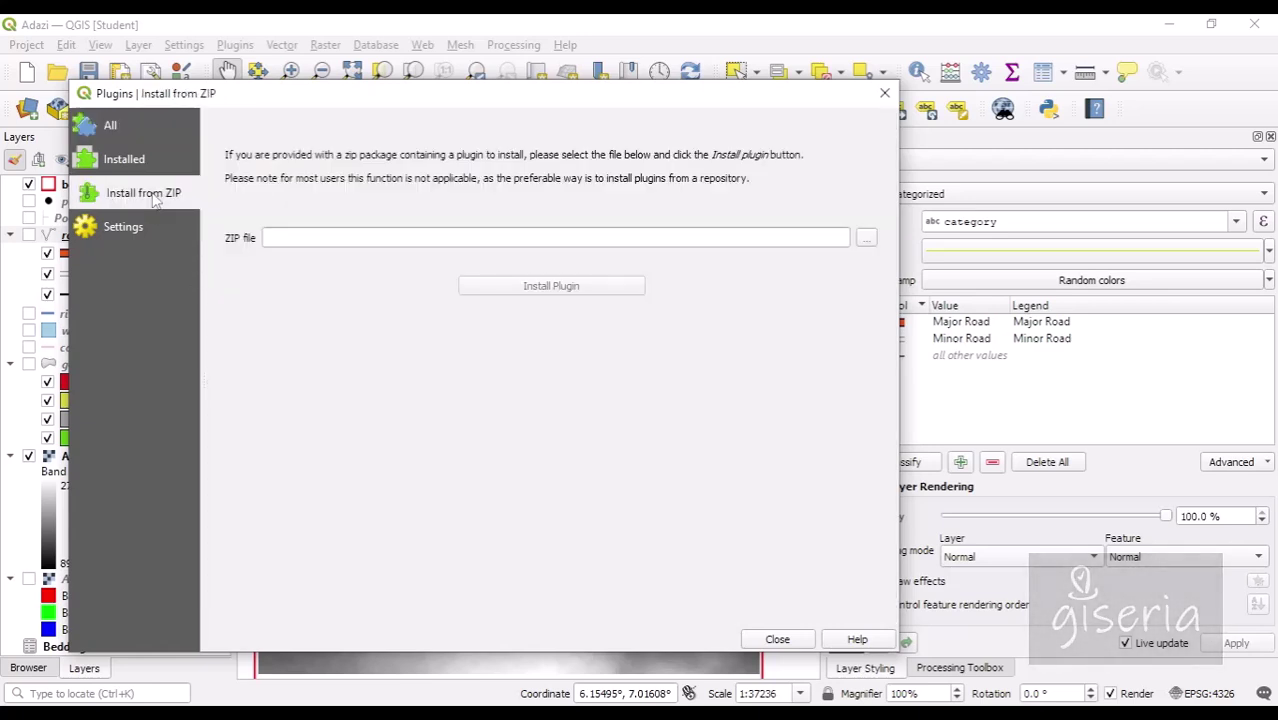
pyautogui.click(865, 241)
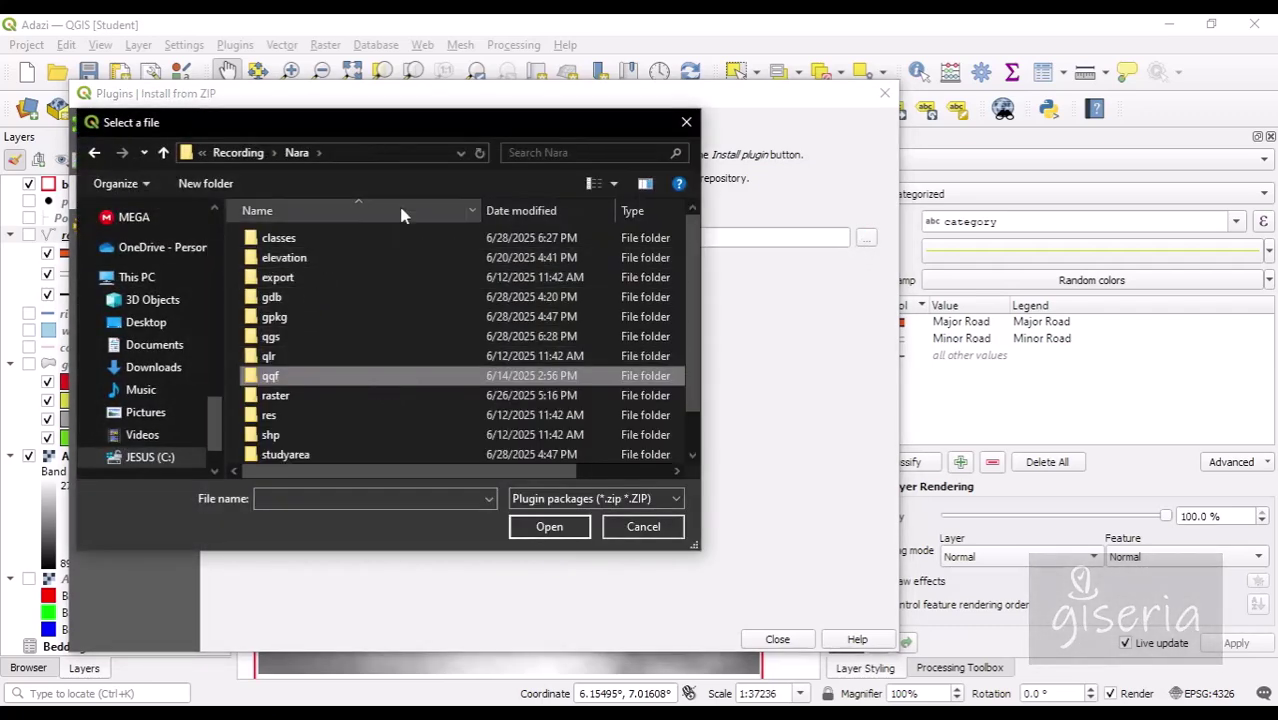
pyautogui.click(686, 122)
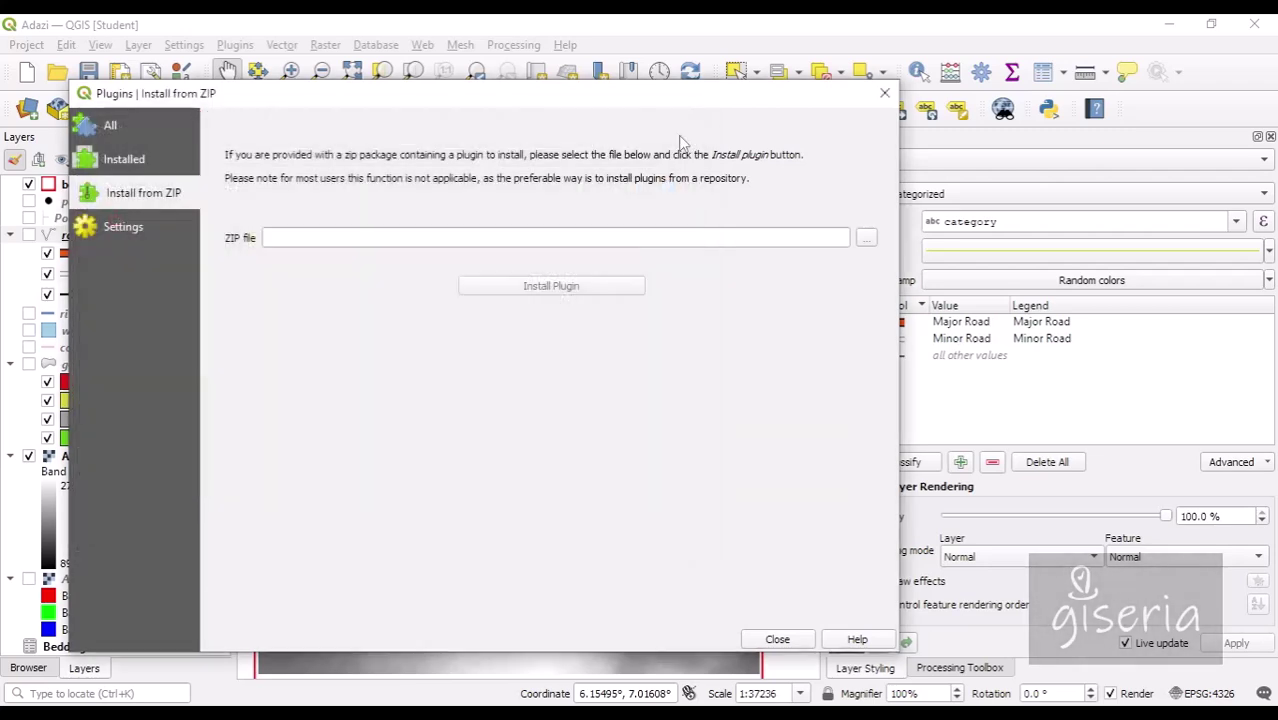
pyautogui.click(884, 93)
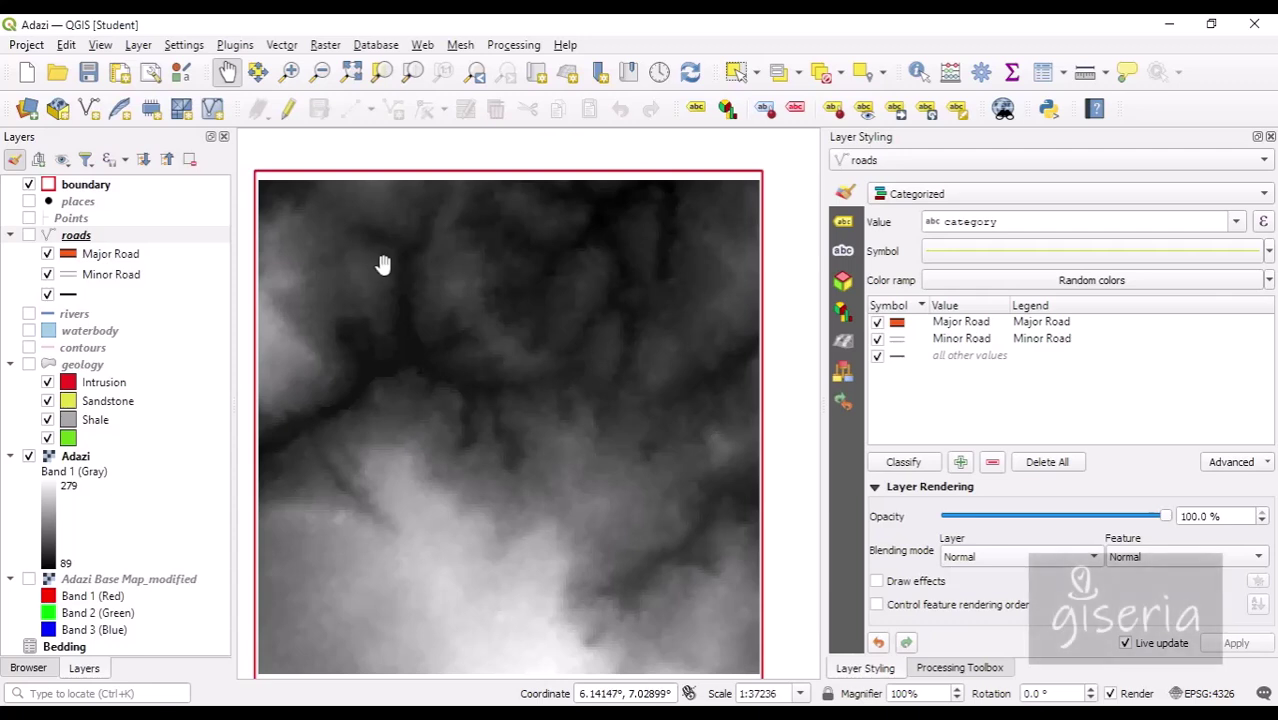
pyautogui.moveTo(376, 258); pyautogui.dragTo(414, 254)
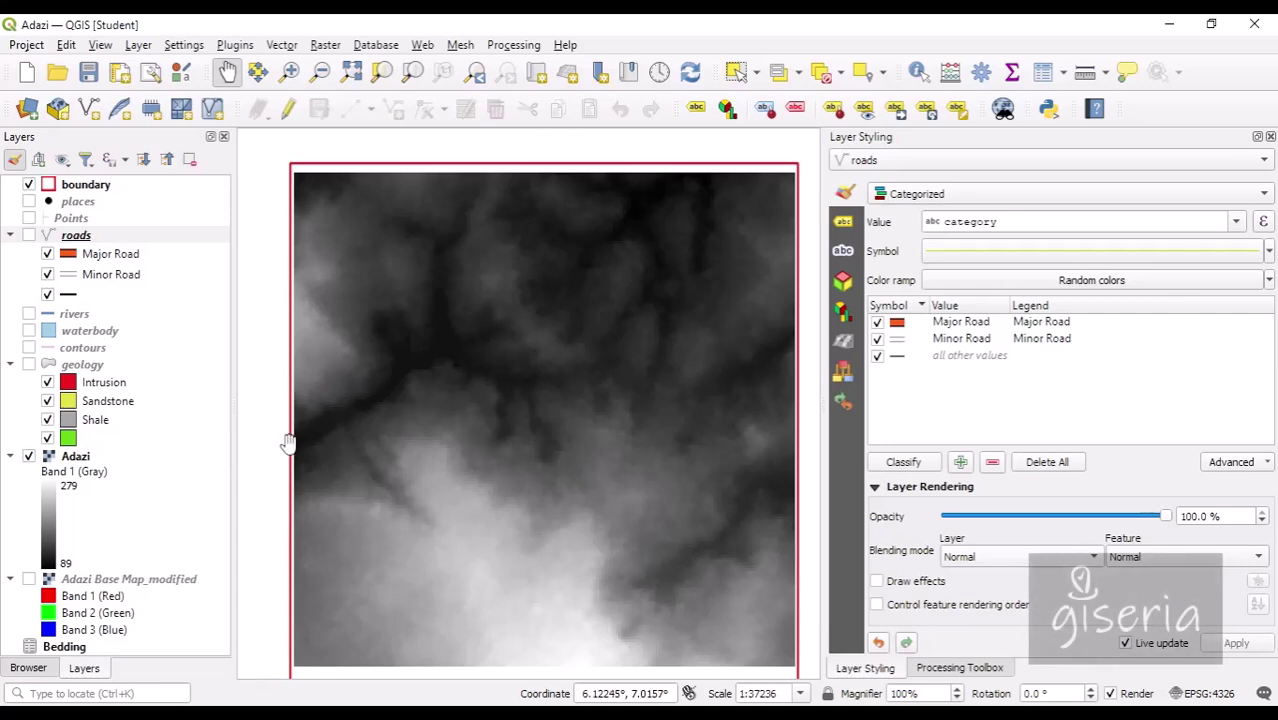
pyautogui.moveTo(335, 515); pyautogui.dragTo(297, 445)
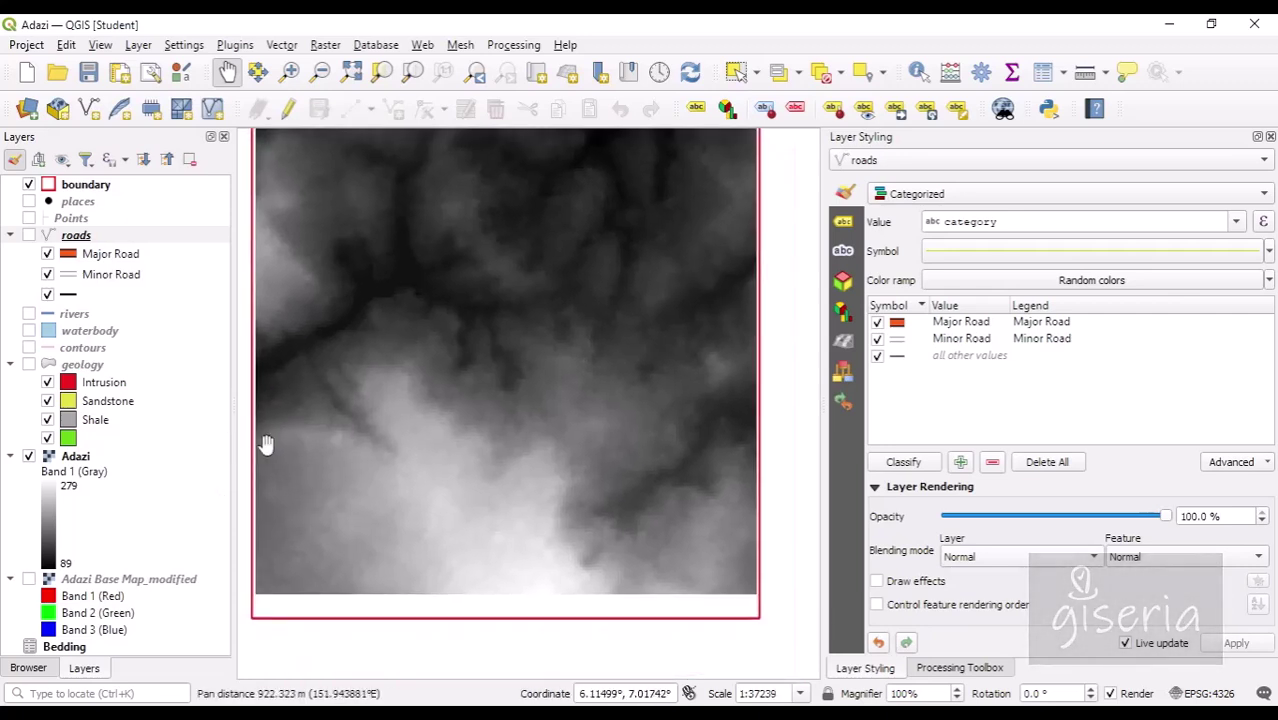
pyautogui.moveTo(374, 277); pyautogui.dragTo(348, 380)
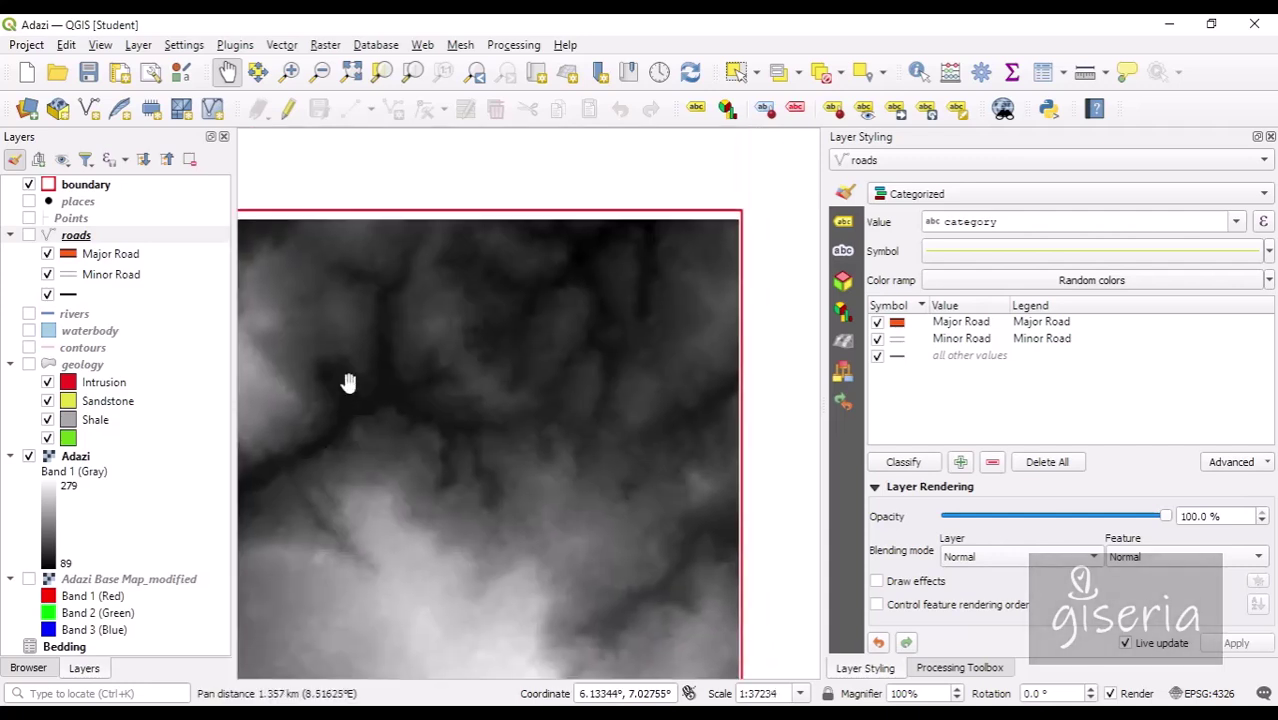
pyautogui.moveTo(343, 440); pyautogui.dragTo(377, 378)
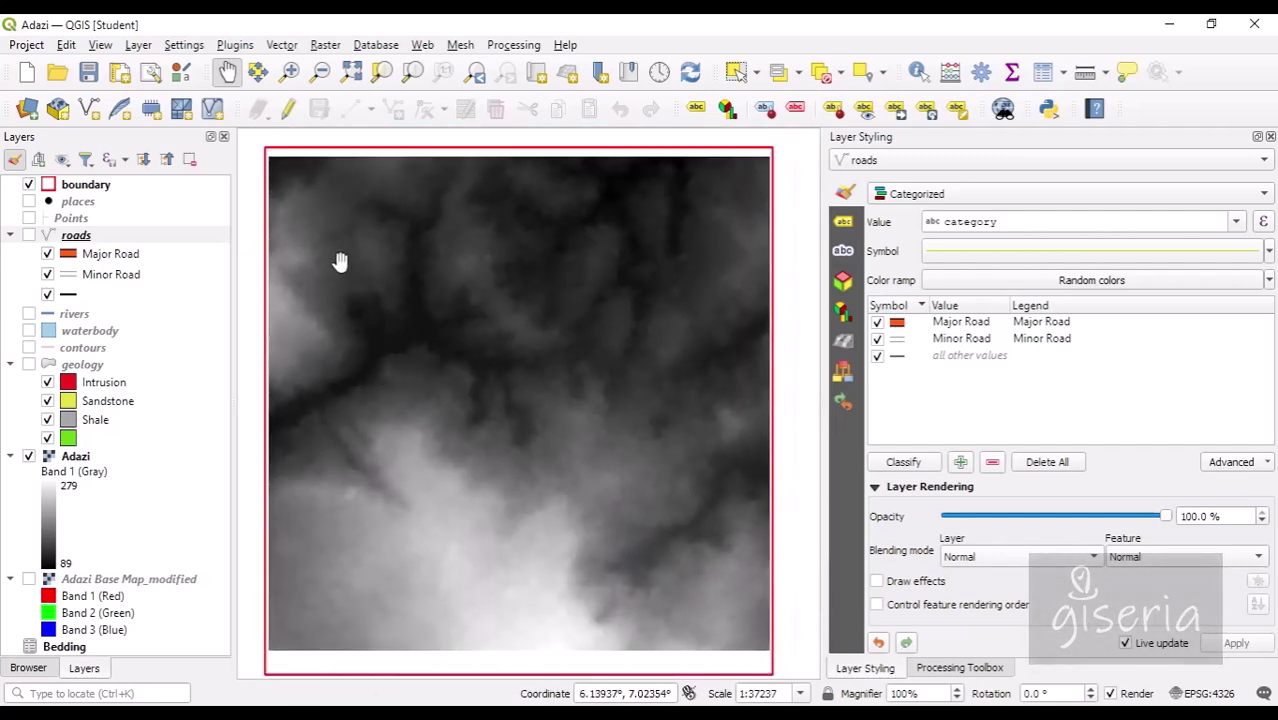
pyautogui.moveTo(288, 245); pyautogui.dragTo(310, 230)
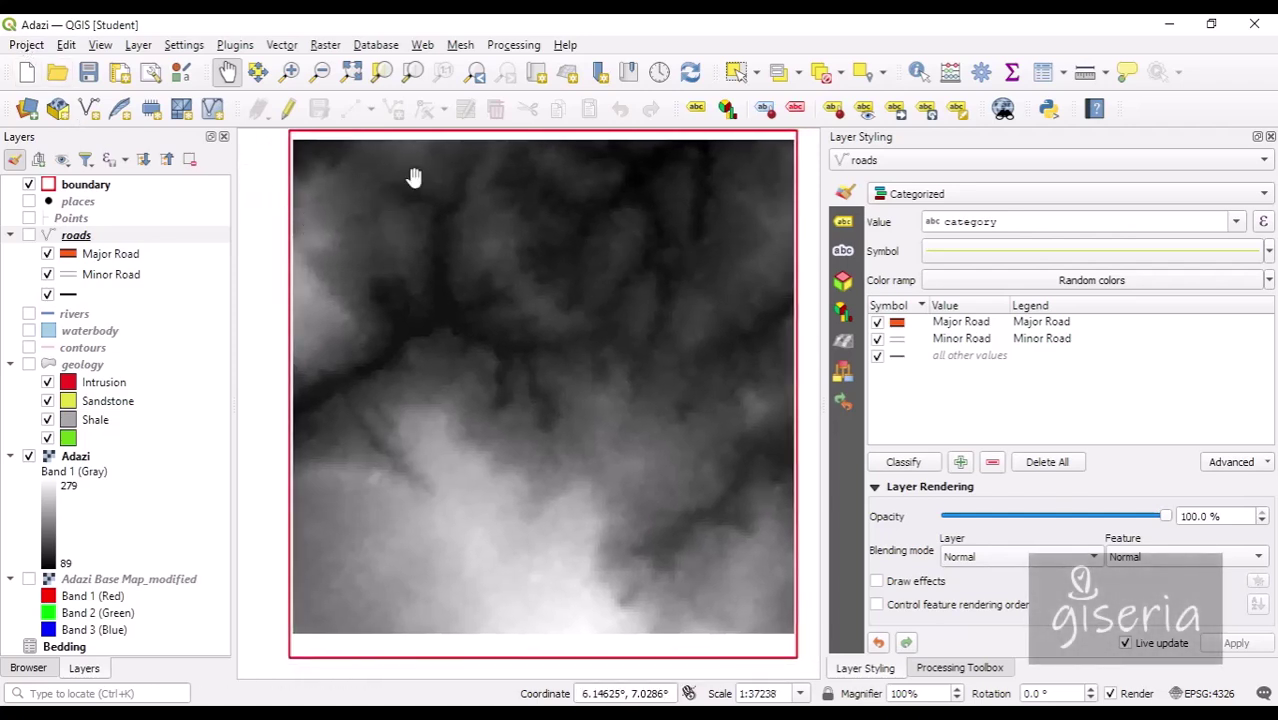
pyautogui.moveTo(666, 208); pyautogui.dragTo(622, 234)
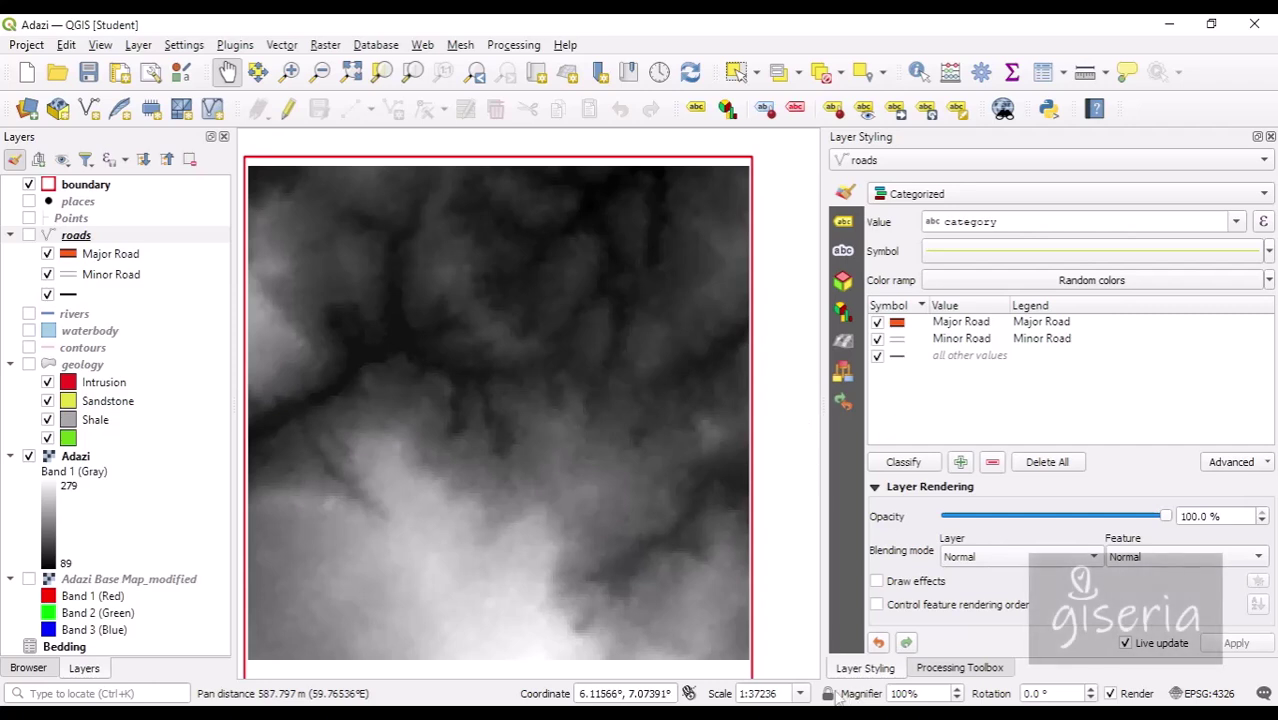
pyautogui.moveTo(457, 357)
pyautogui.mouseDown()
pyautogui.moveTo(508, 348)
pyautogui.moveTo(472, 337)
pyautogui.mouseUp()
pyautogui.moveTo(781, 602); pyautogui.dragTo(784, 597)
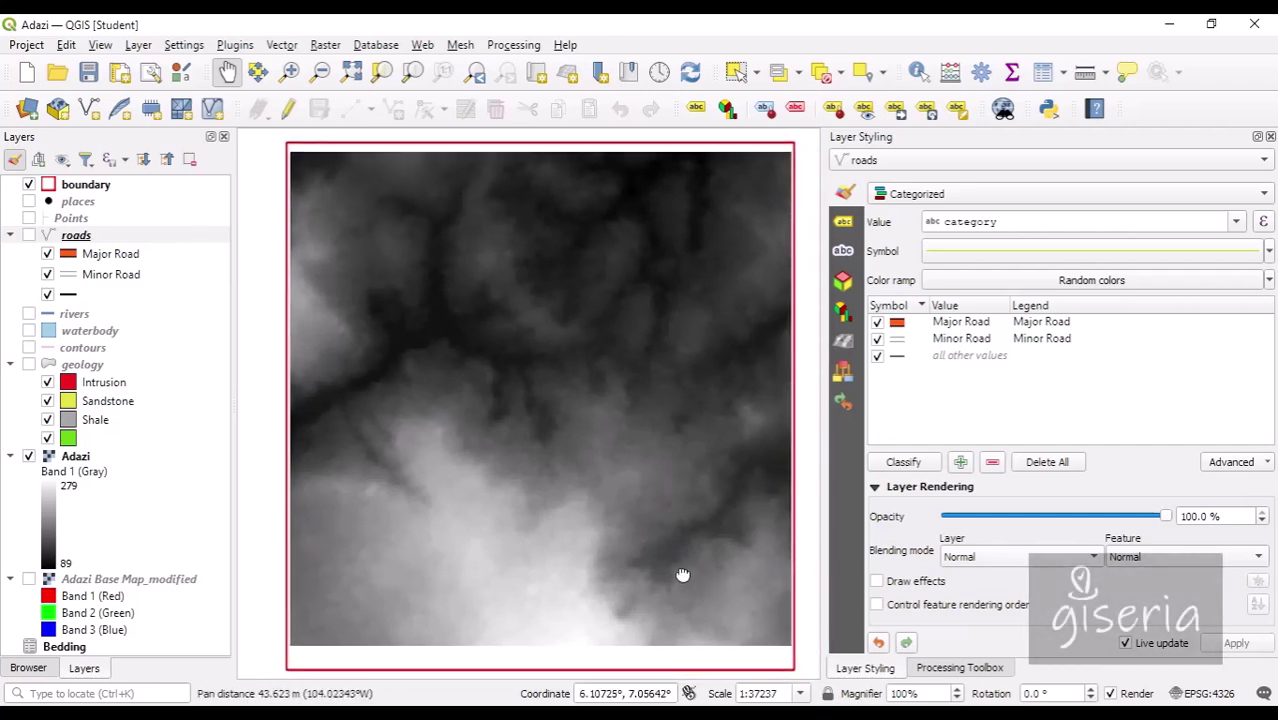
# Step: Render the Adazi raster as singleband pseudocolor and save the project
pyautogui.click(76, 458)
pyautogui.click(908, 196)
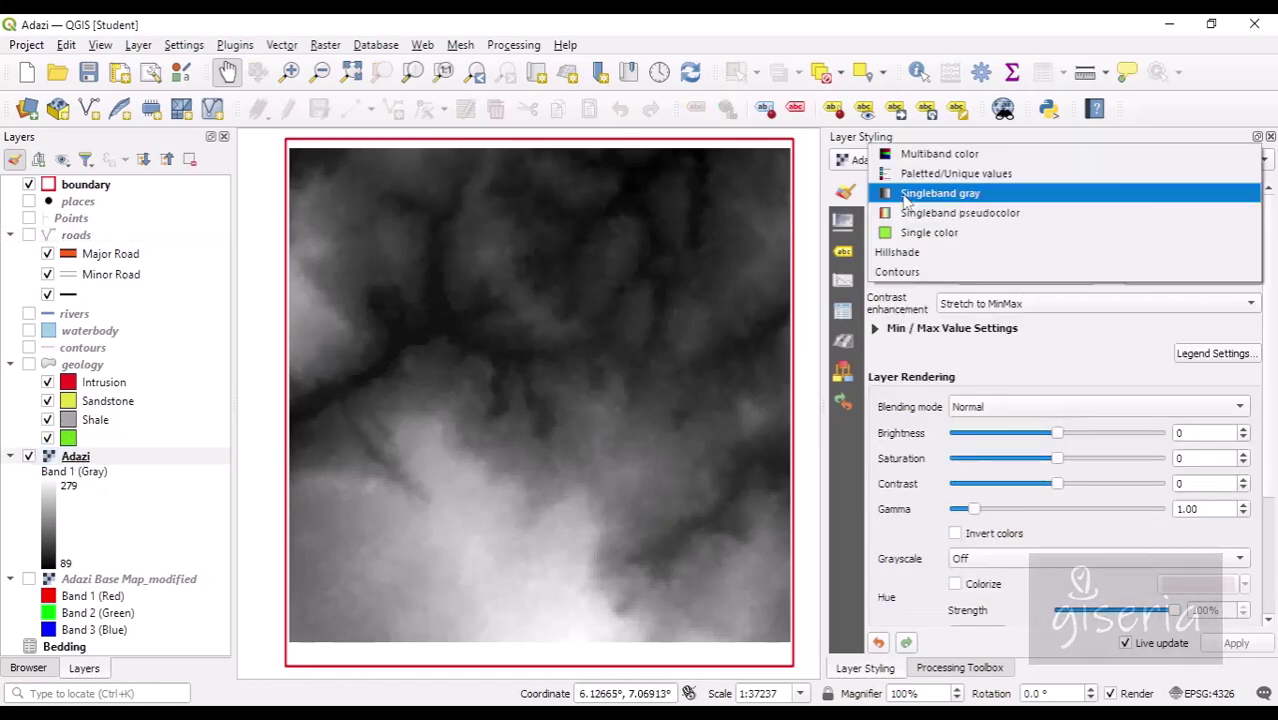
pyautogui.click(912, 211)
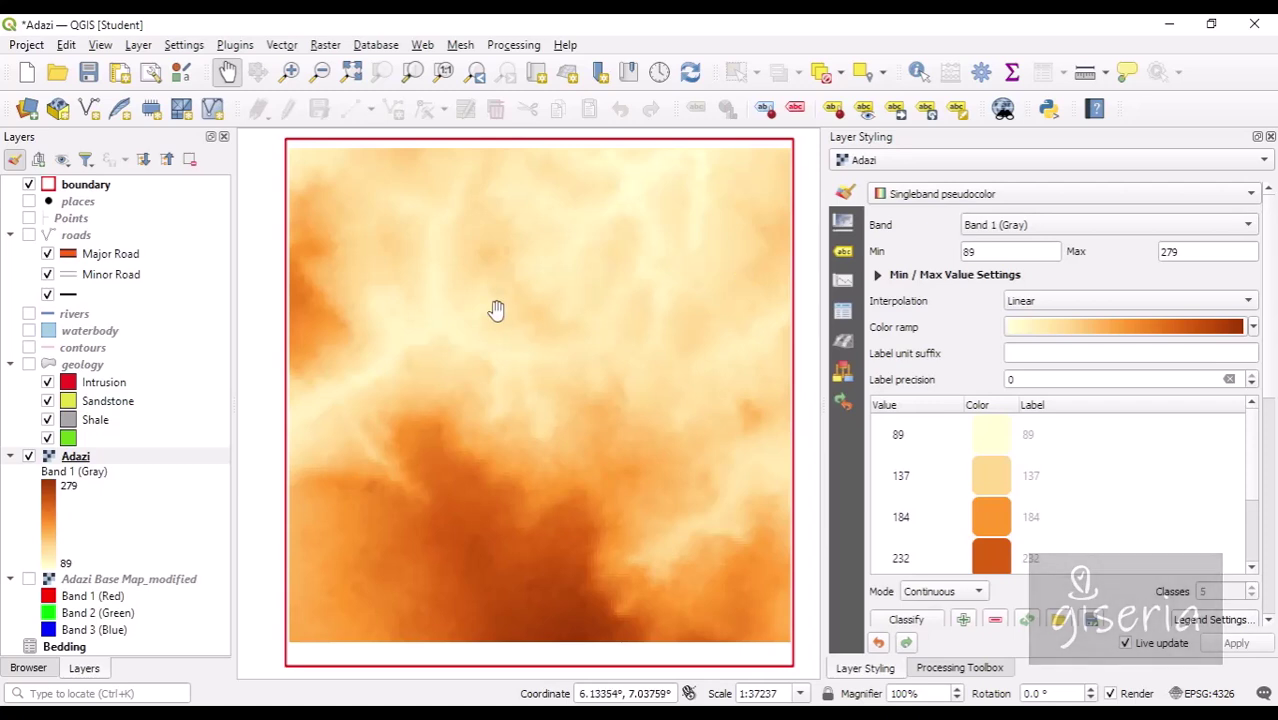
pyautogui.moveTo(497, 308); pyautogui.dragTo(493, 308)
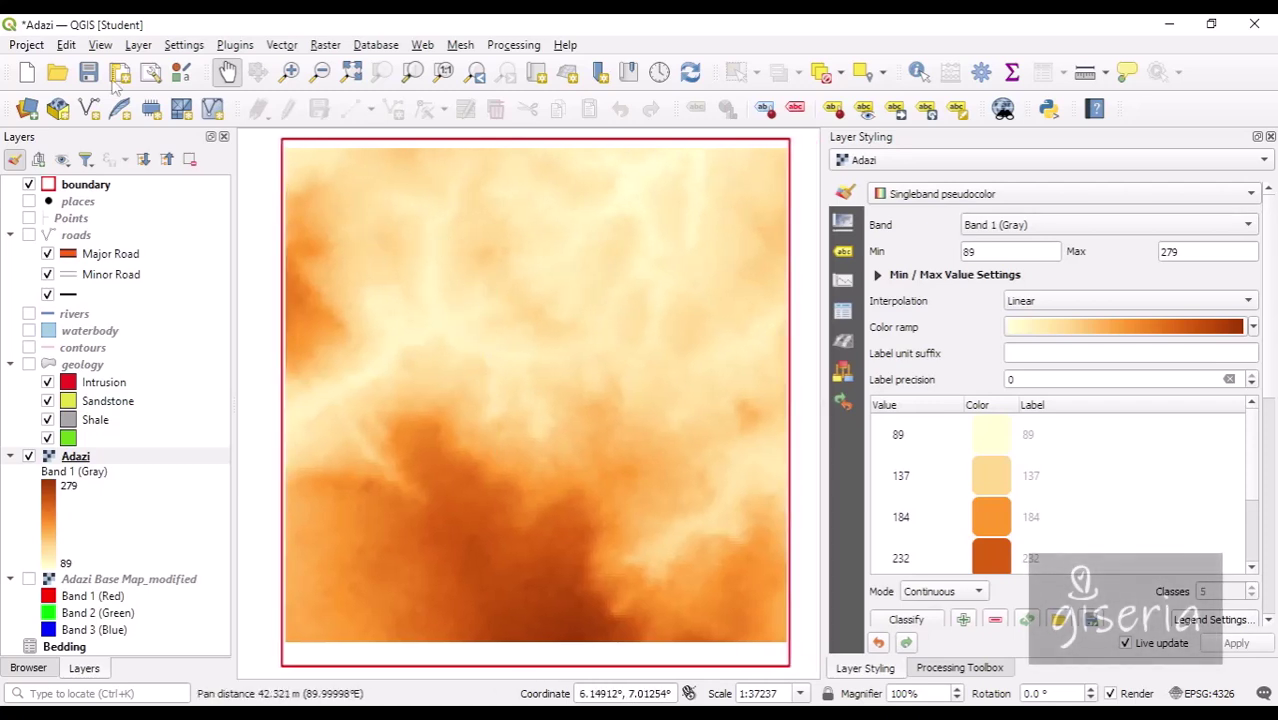
pyautogui.hotkey('ctrl', 's')
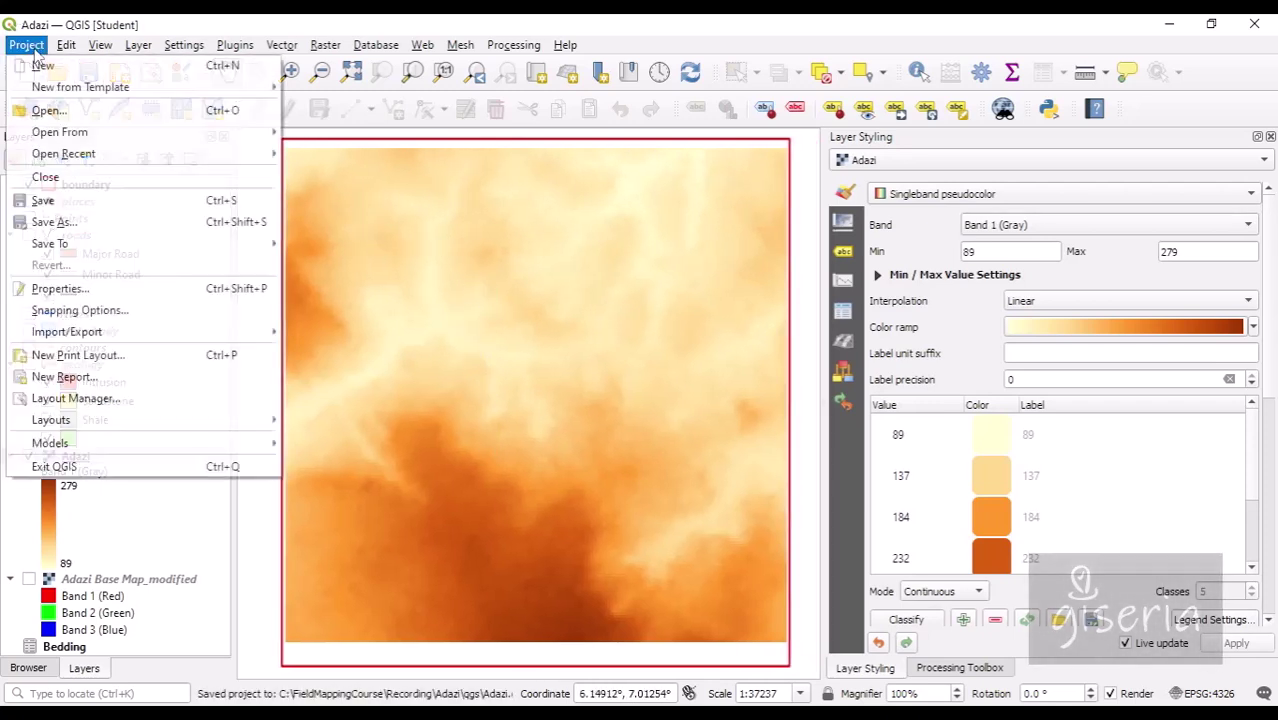
# Step: Create a new 3D map view of the Adazi raster and enlarge its window to cover most of the screen
pyautogui.click(26, 45)
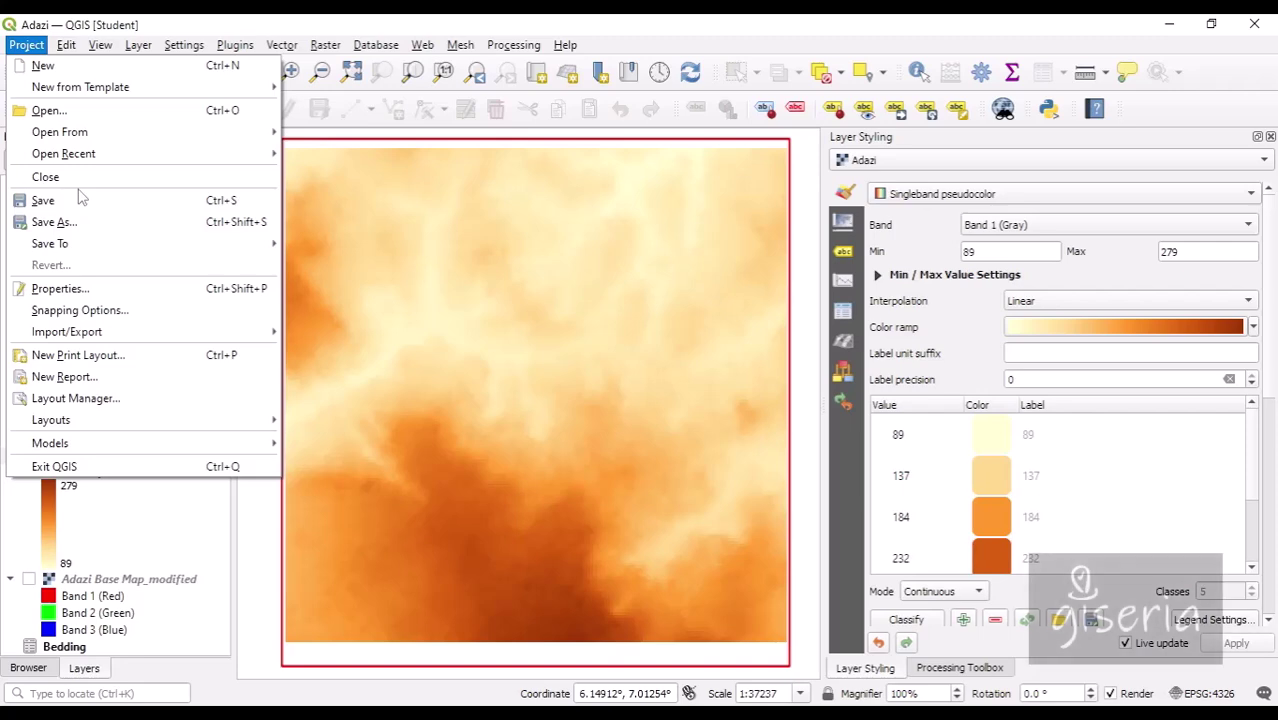
pyautogui.moveTo(103, 48)
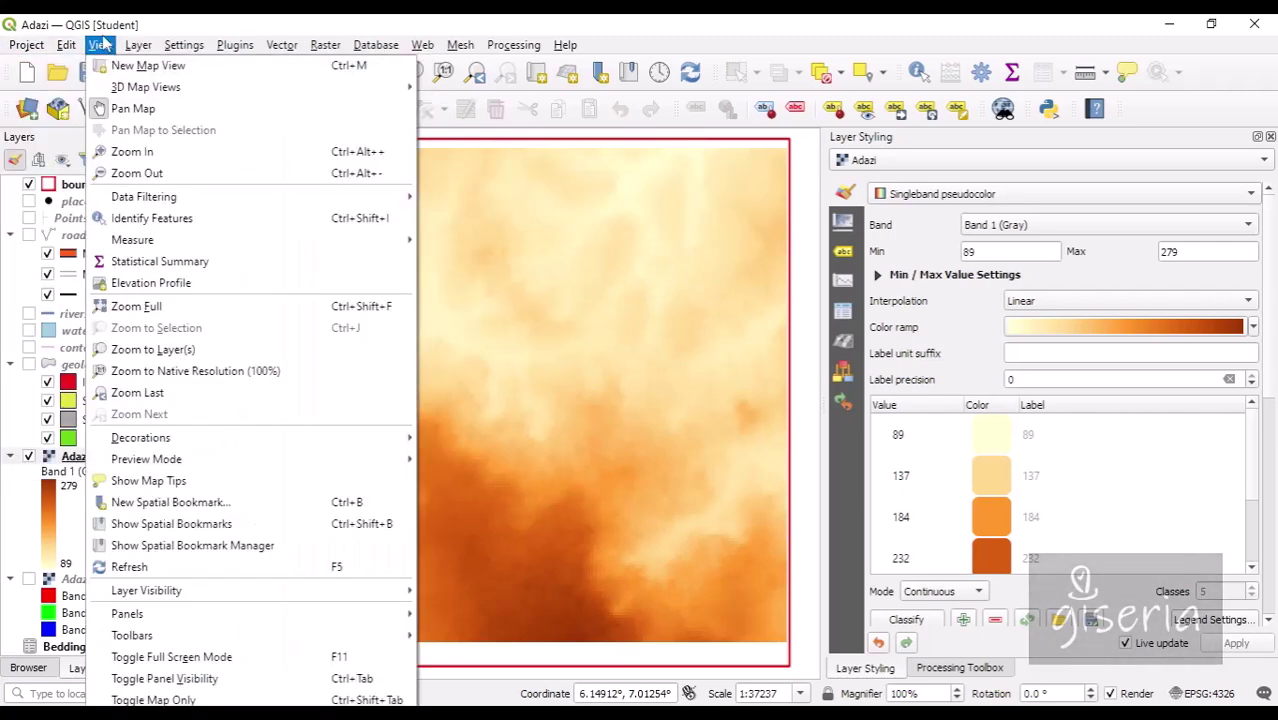
pyautogui.moveTo(125, 95)
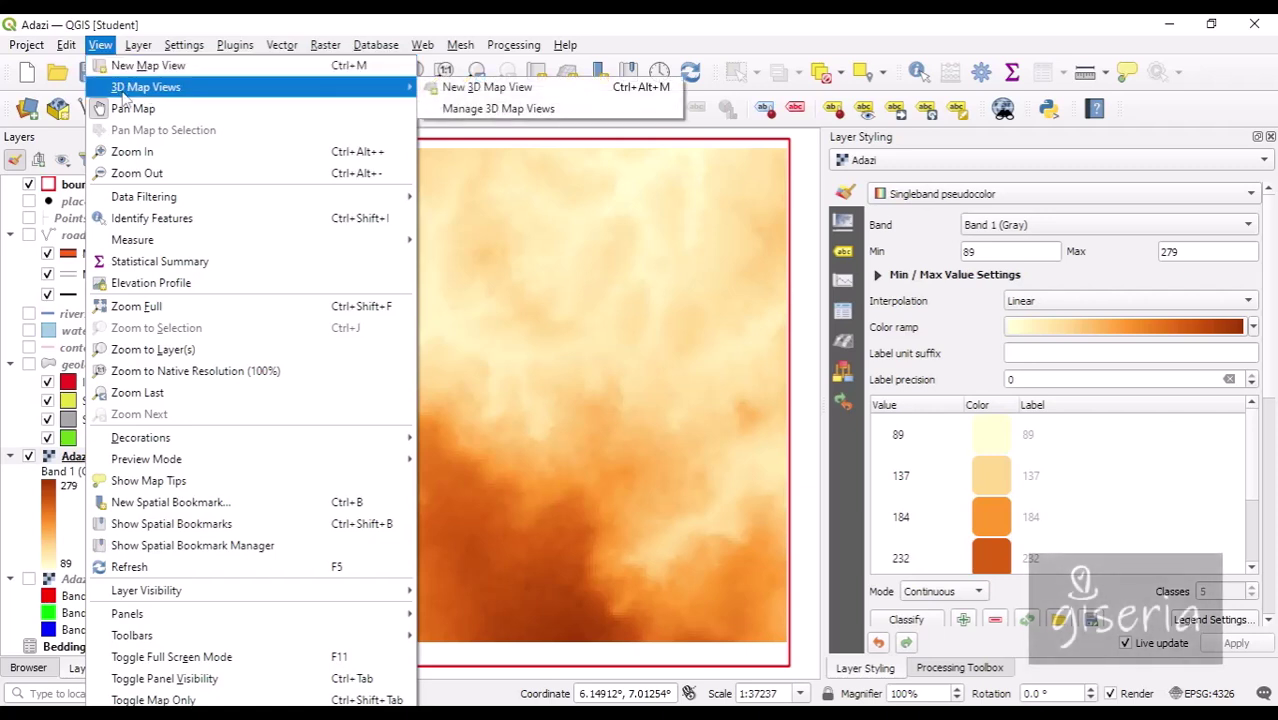
pyautogui.click(505, 90)
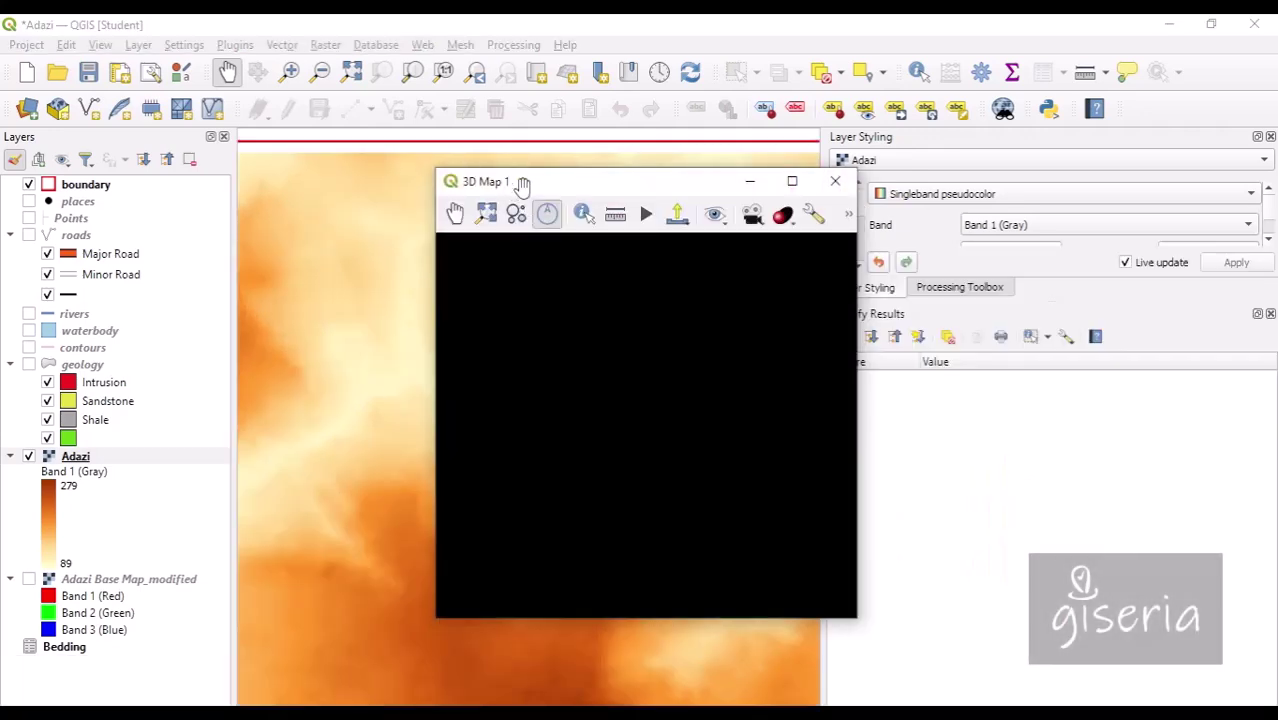
pyautogui.moveTo(522, 185); pyautogui.dragTo(381, 114)
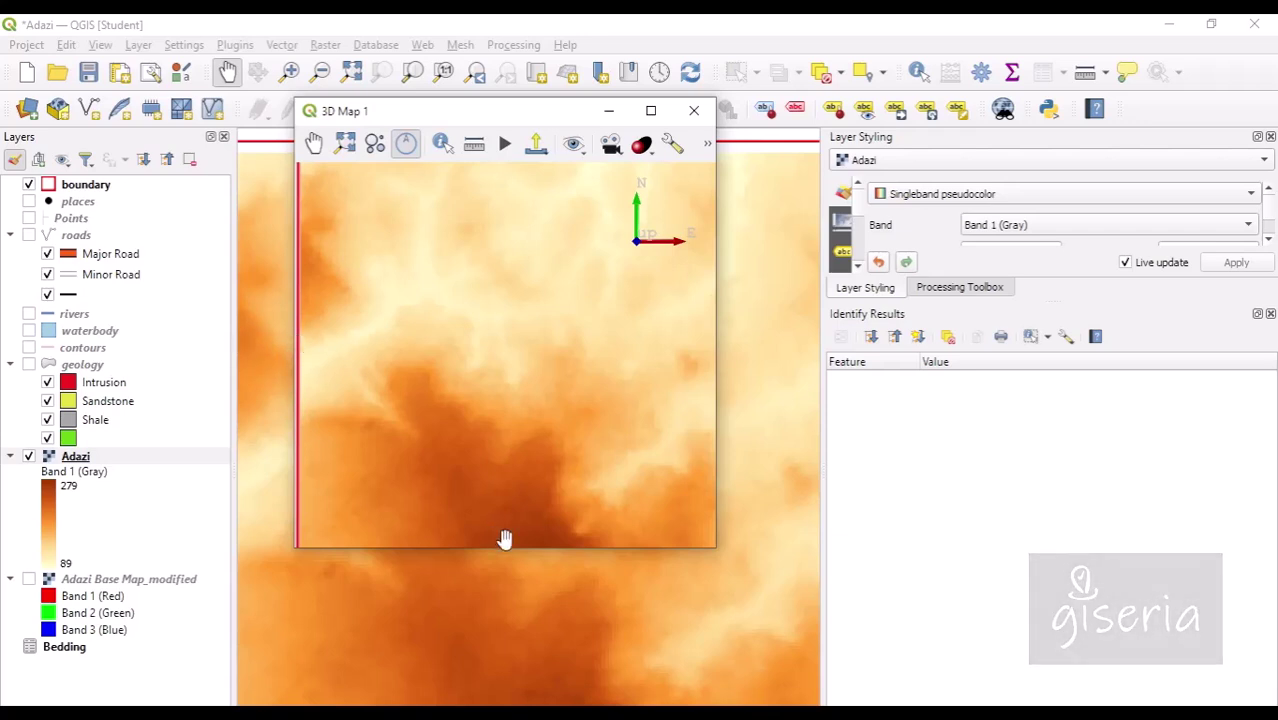
pyautogui.moveTo(714, 549); pyautogui.dragTo(1183, 601)
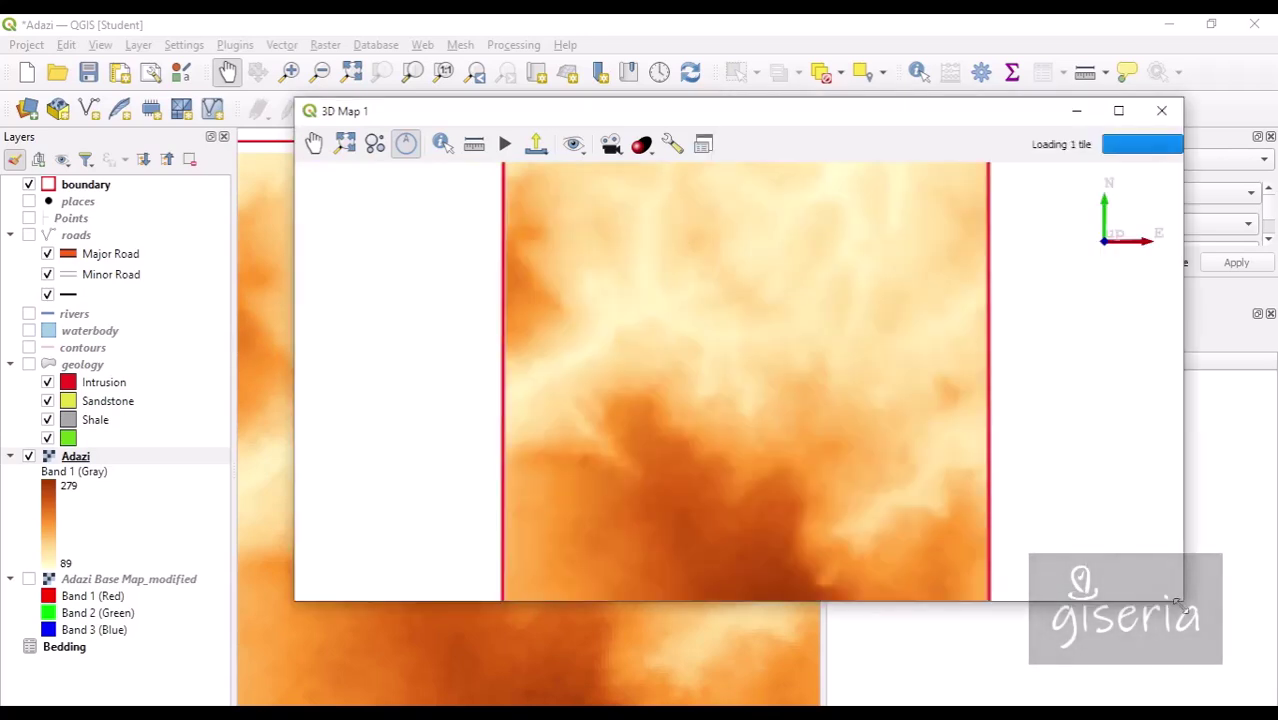
pyautogui.moveTo(290, 602); pyautogui.dragTo(93, 630)
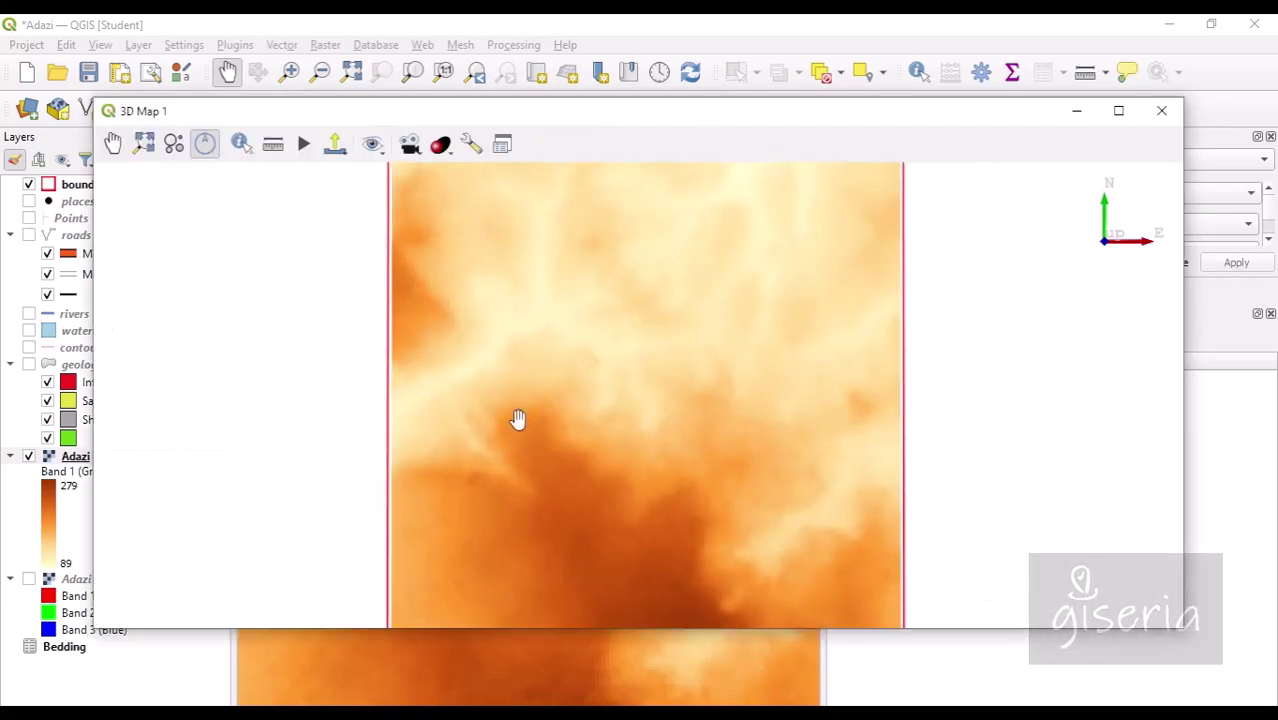
pyautogui.moveTo(516, 420); pyautogui.dragTo(553, 347)
pyautogui.moveTo(645, 302); pyautogui.dragTo(559, 362)
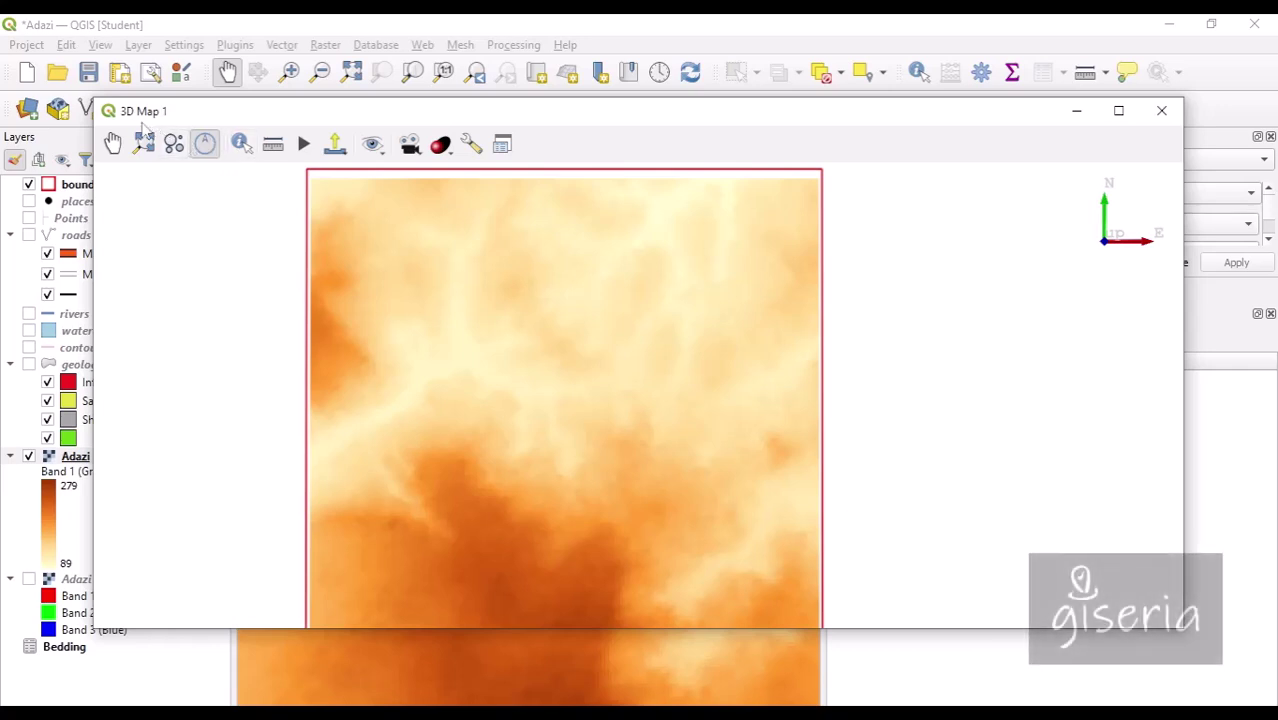
# Step: Examine the manager for 3D map views with 3D Map 1 selected, close it, and return to the 3D Map 1 window
pyautogui.click(20, 48)
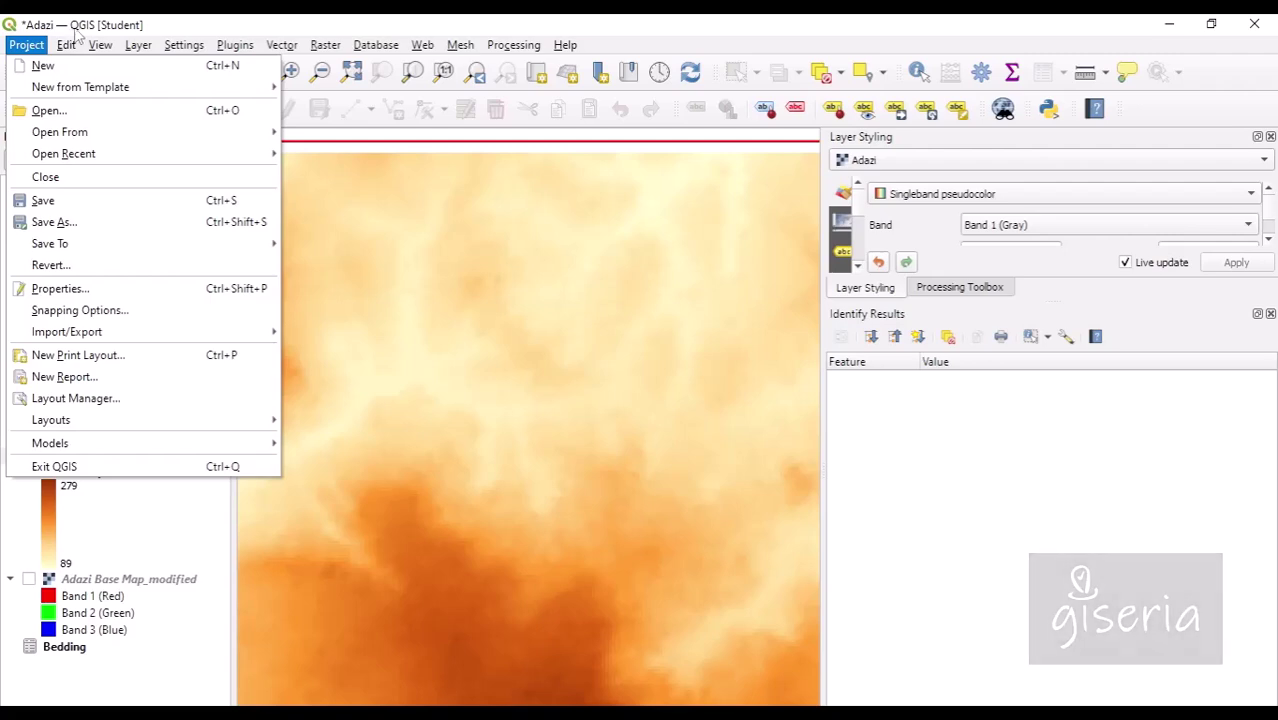
pyautogui.moveTo(100, 46)
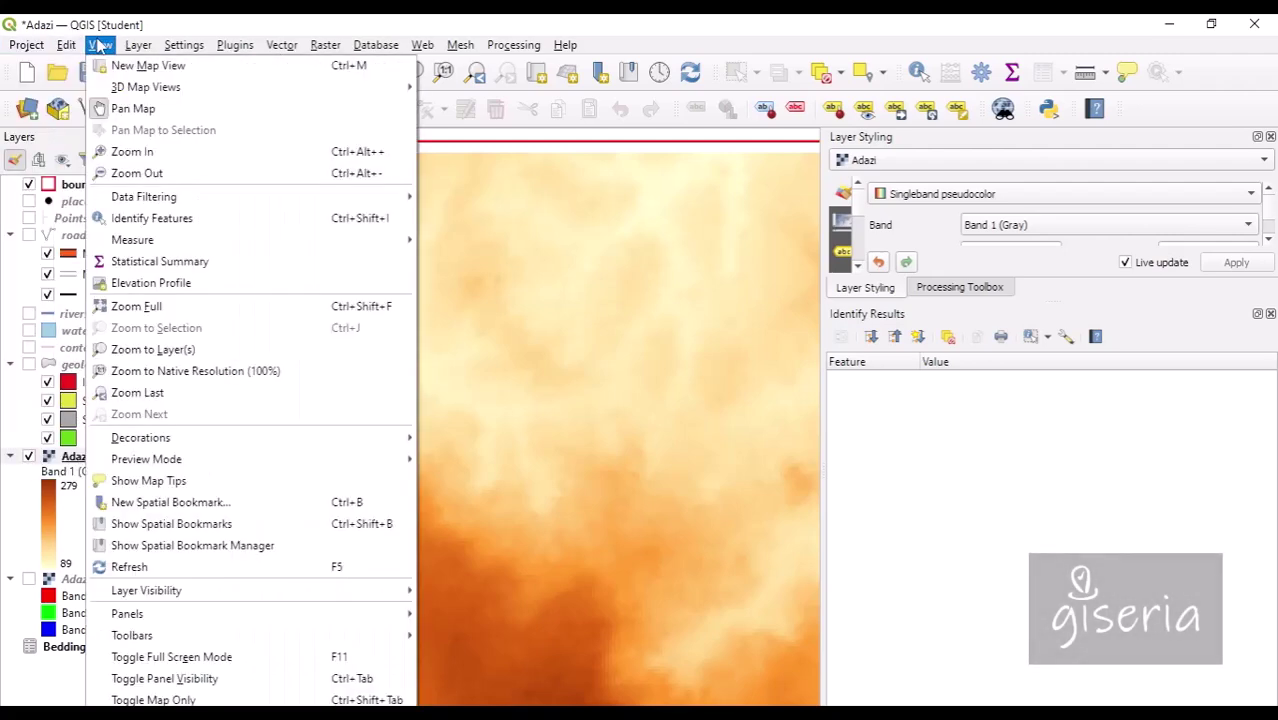
pyautogui.moveTo(127, 92)
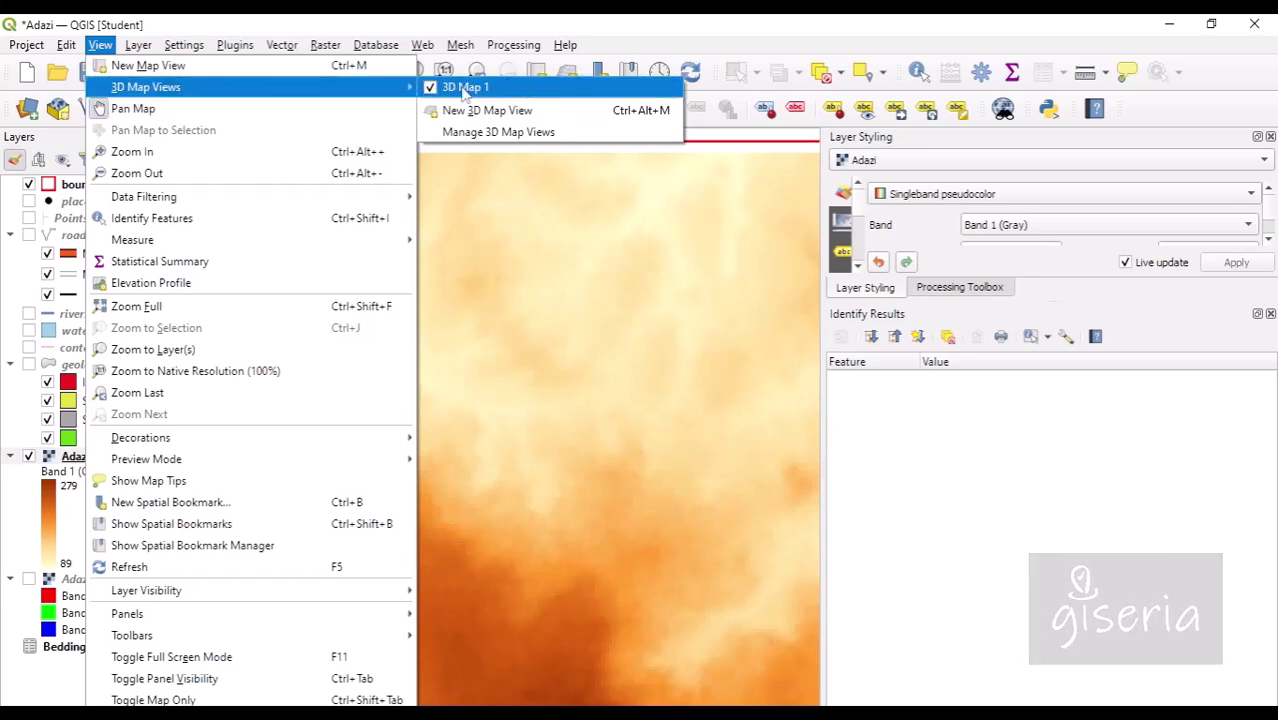
pyautogui.click(495, 136)
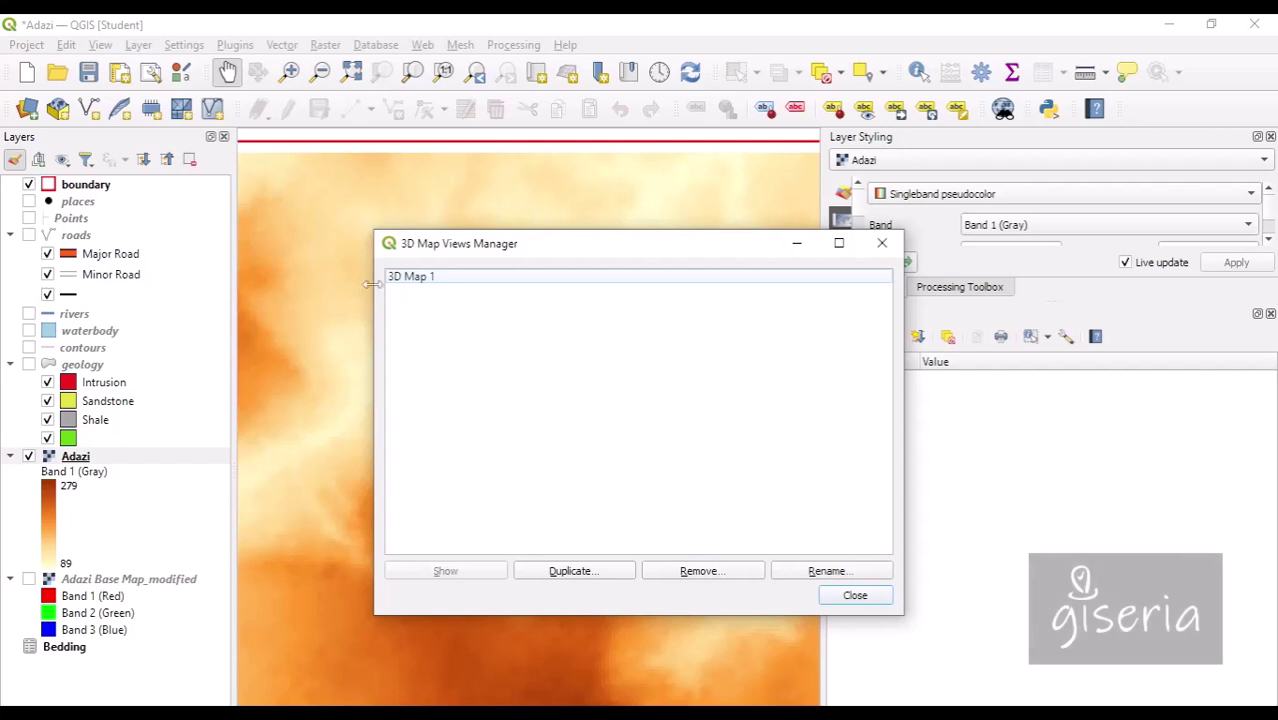
pyautogui.click(432, 289)
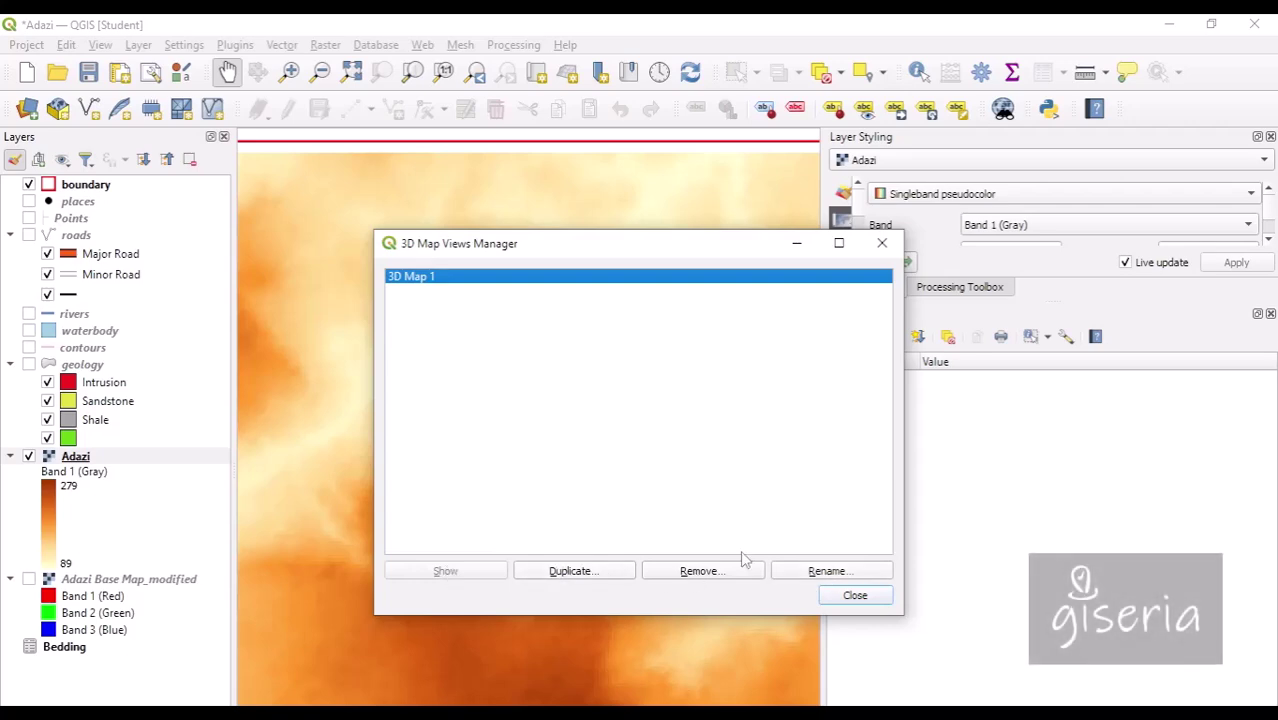
pyautogui.click(855, 596)
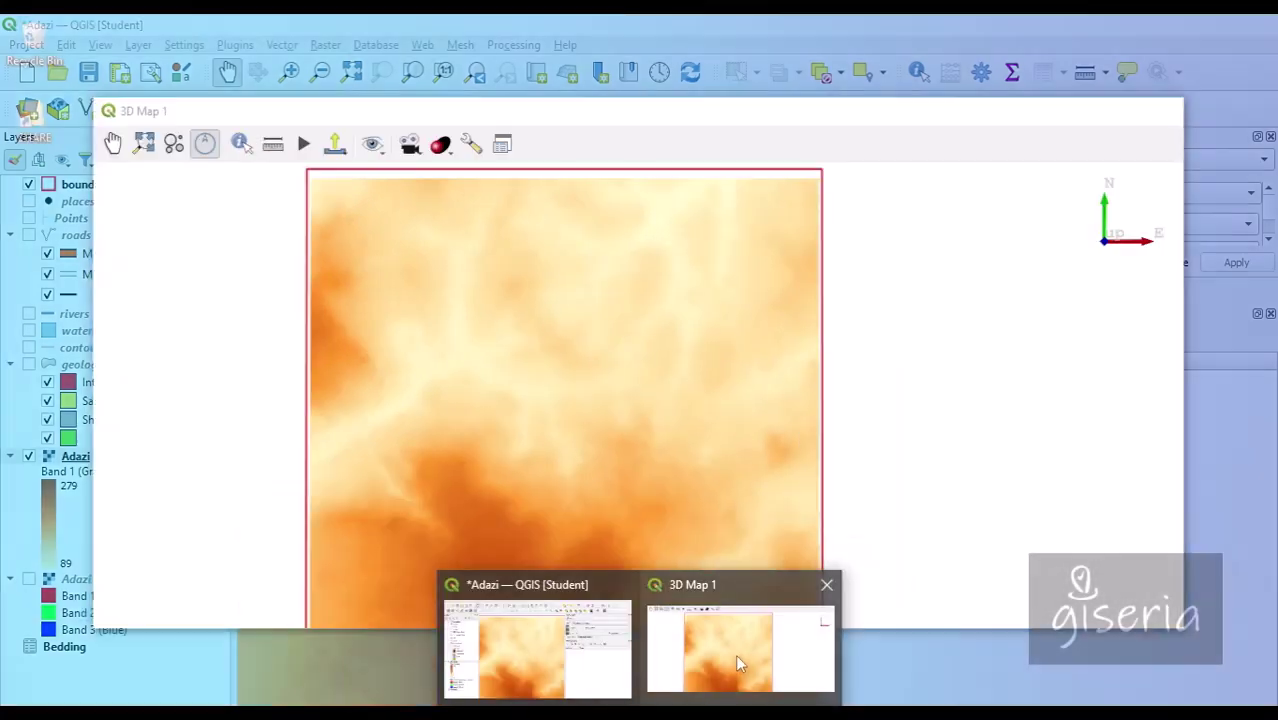
pyautogui.click(735, 654)
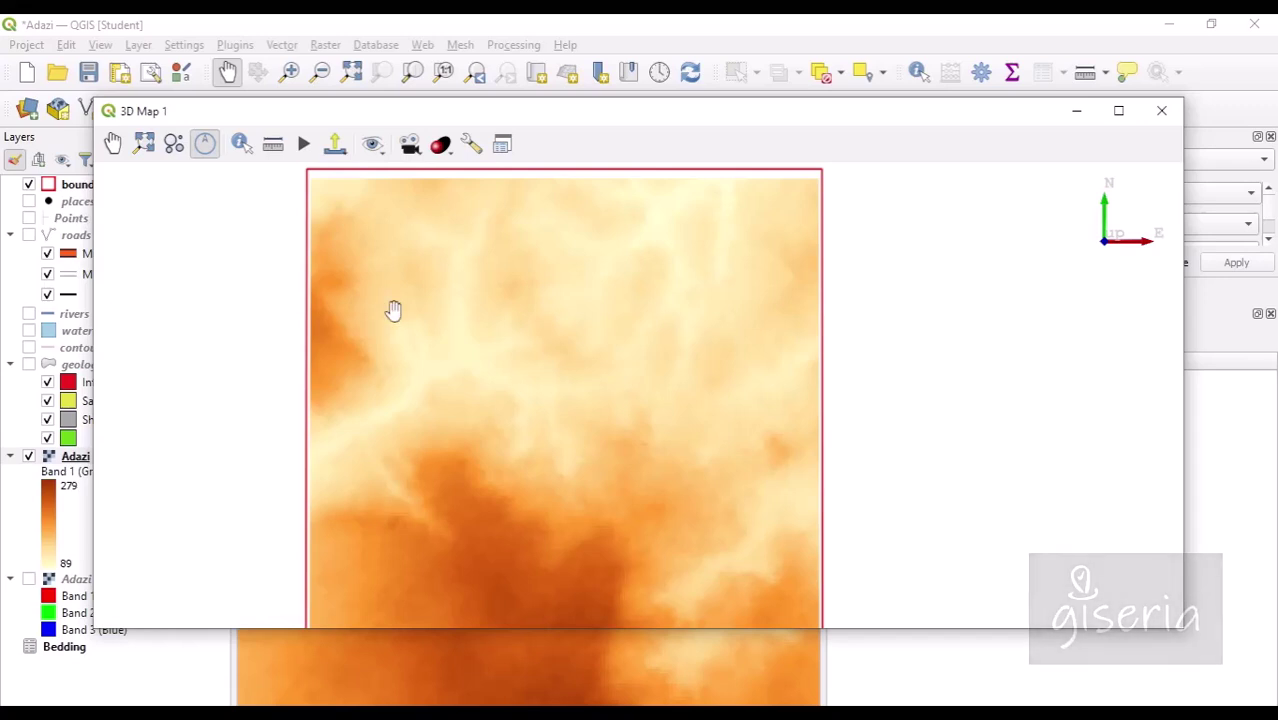
# Step: Shift the 3D map with the camera control and fit the full raster extent in the view
pyautogui.click(114, 143)
pyautogui.moveTo(448, 308); pyautogui.dragTo(422, 454)
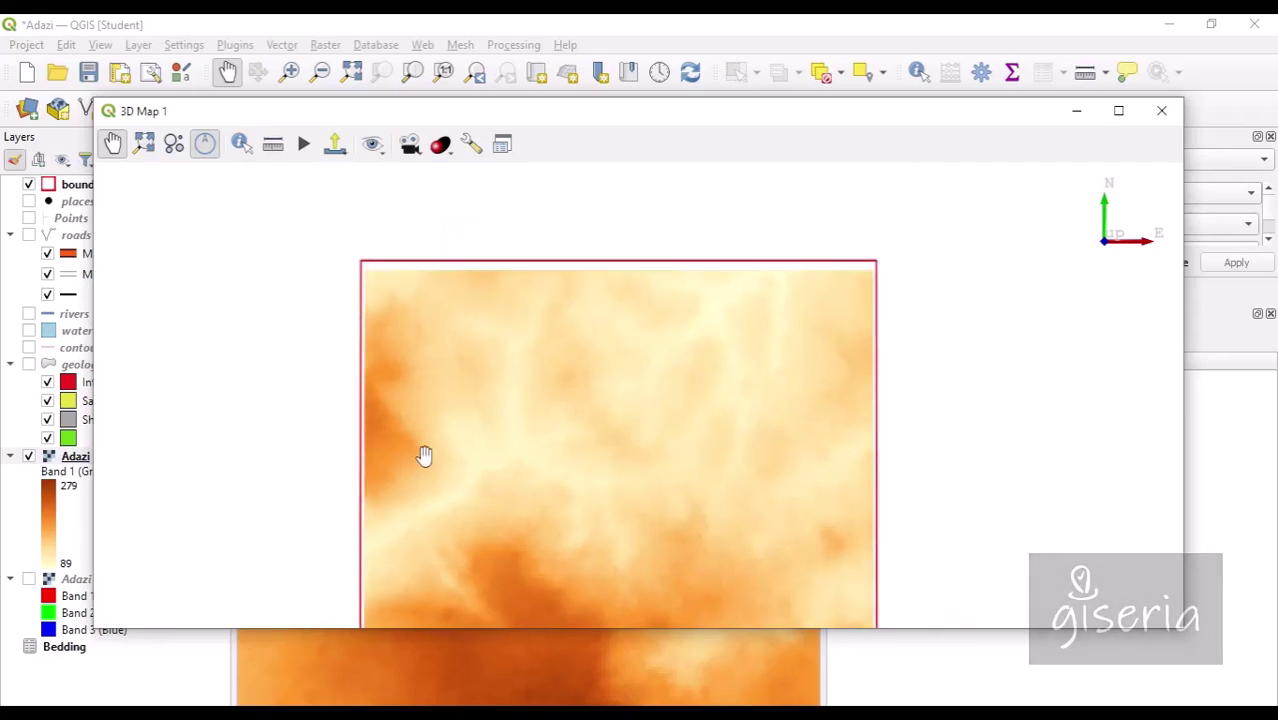
pyautogui.click(145, 147)
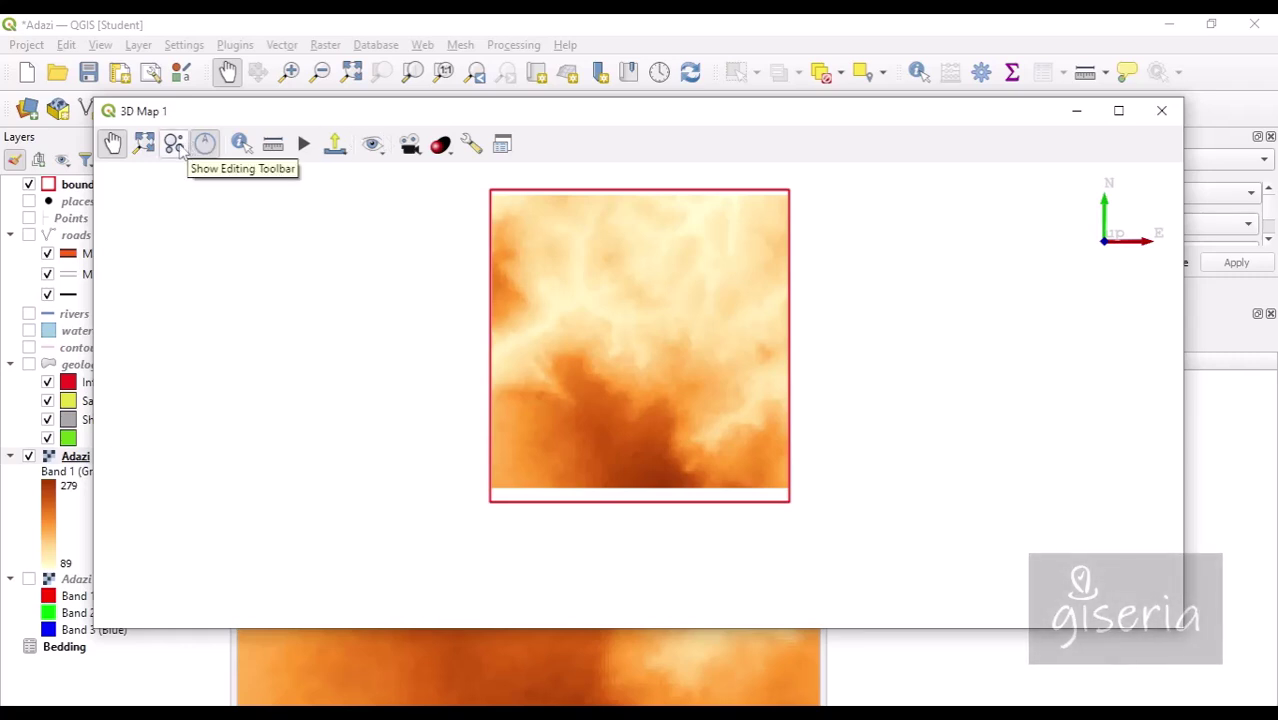
# Step: Briefly reveal the 3D map's editing tools, hide them again, and turn on the on-screen navigation controls
pyautogui.click(181, 148)
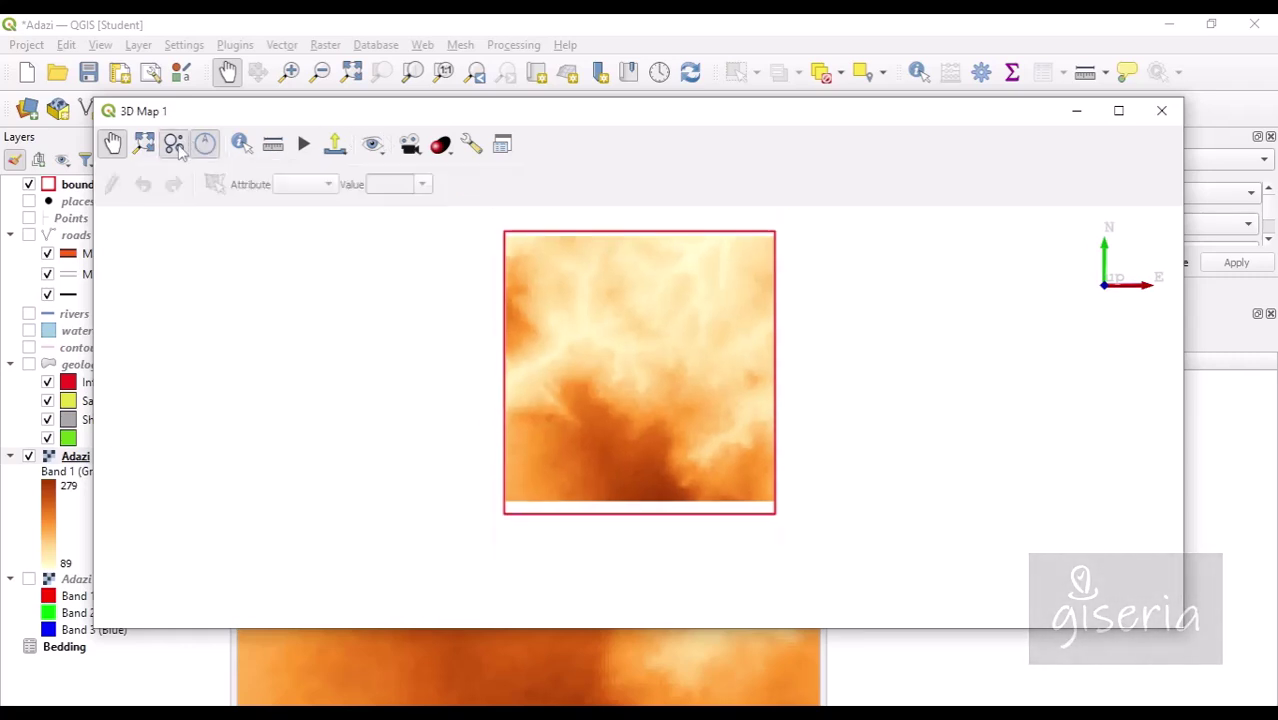
pyautogui.click(175, 147)
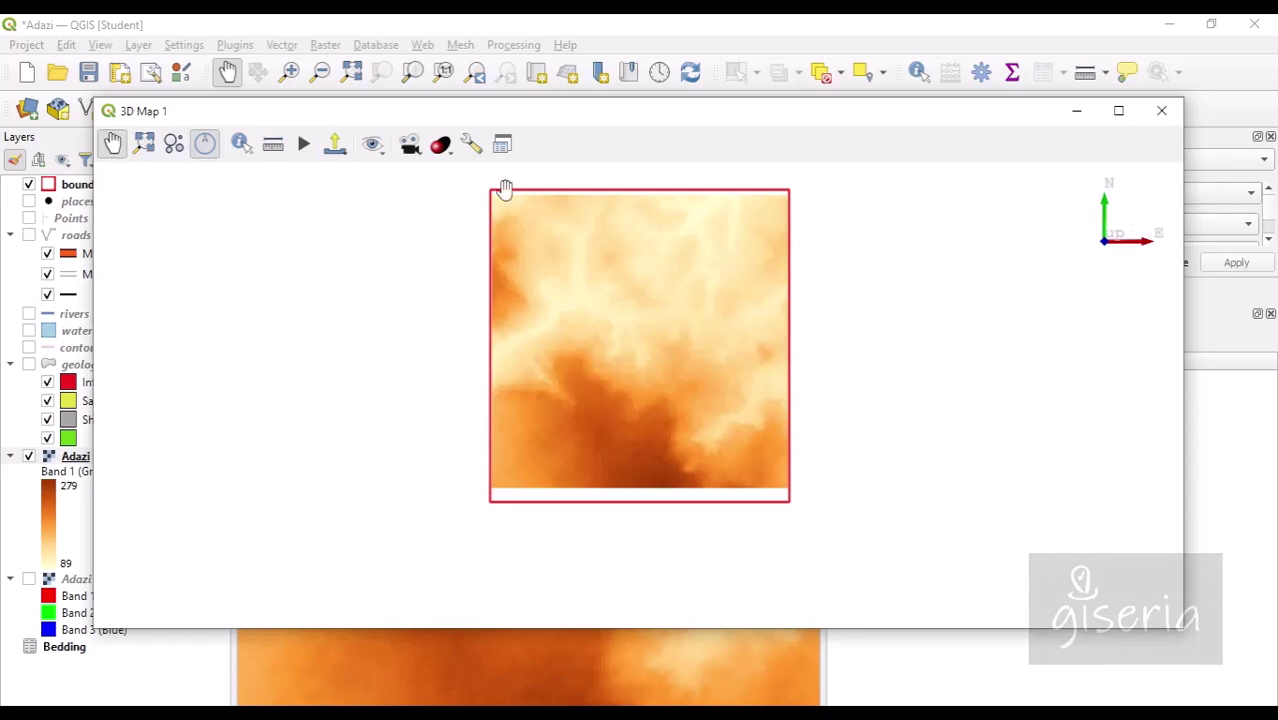
pyautogui.click(205, 145)
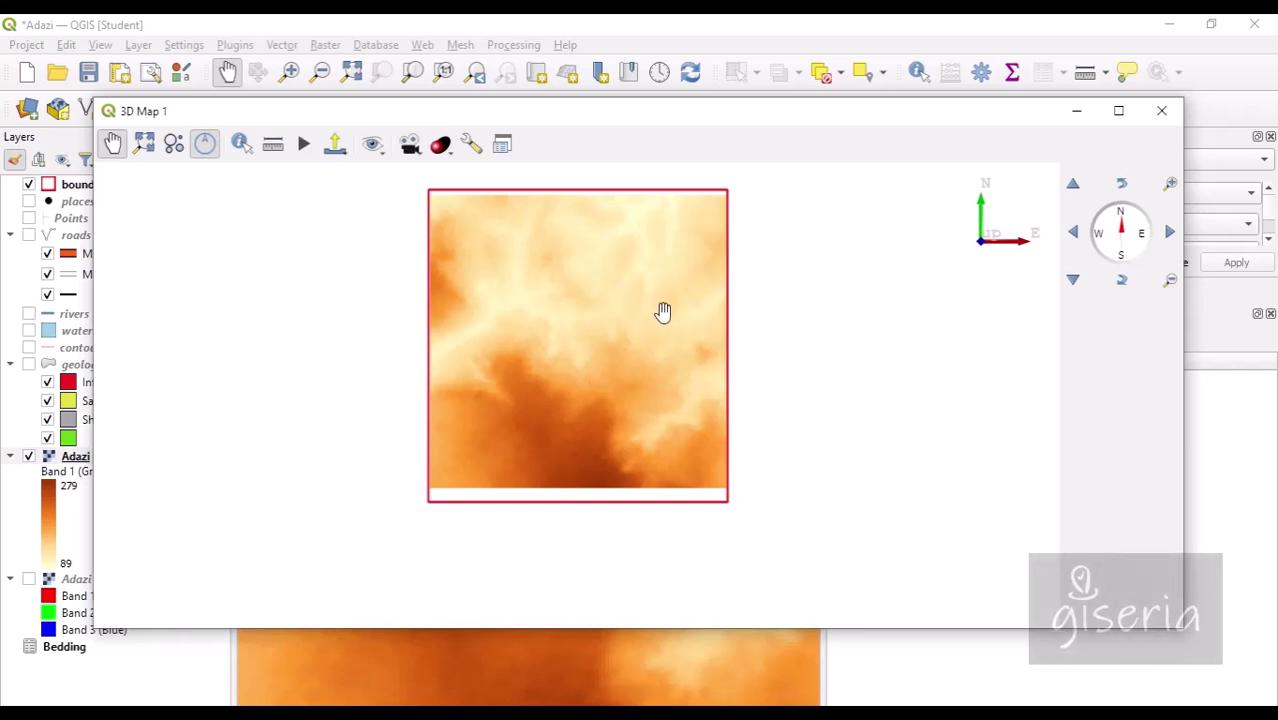
pyautogui.moveTo(662, 311); pyautogui.dragTo(454, 331)
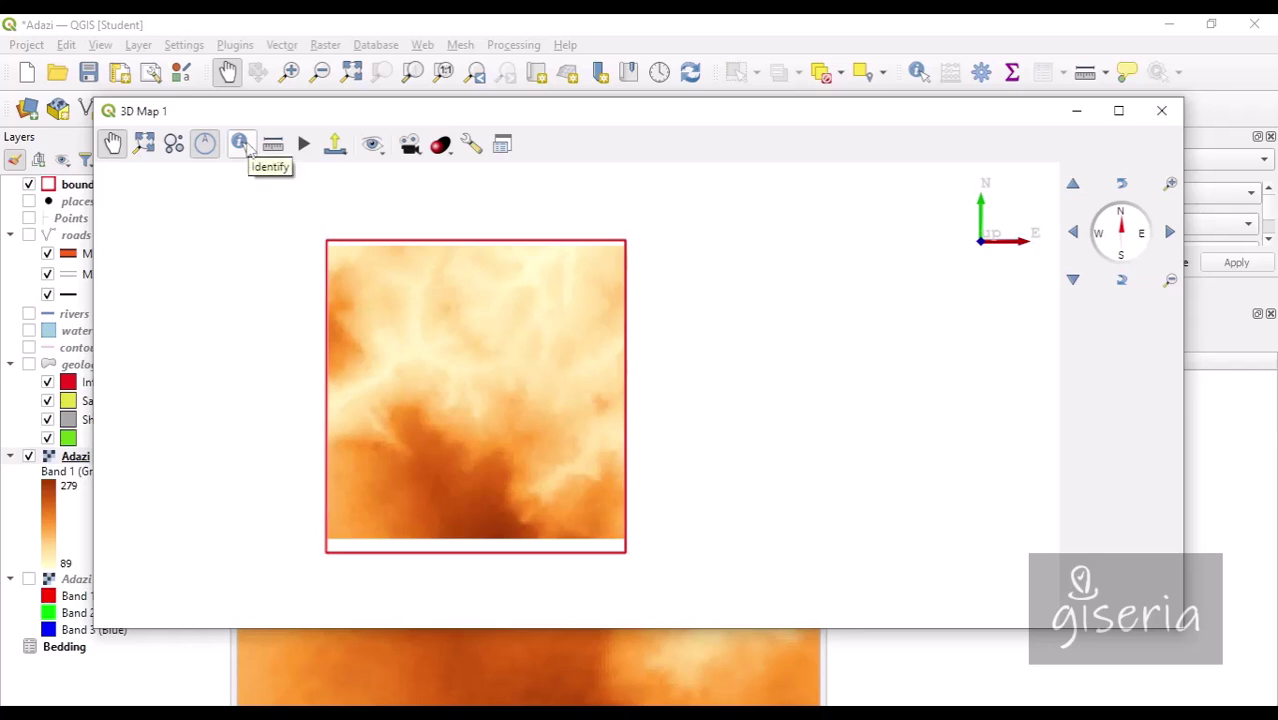
# Step: Activate the Identify tool in the 3D map, then examine the 3D Measurement Tool and close it
pyautogui.click(244, 150)
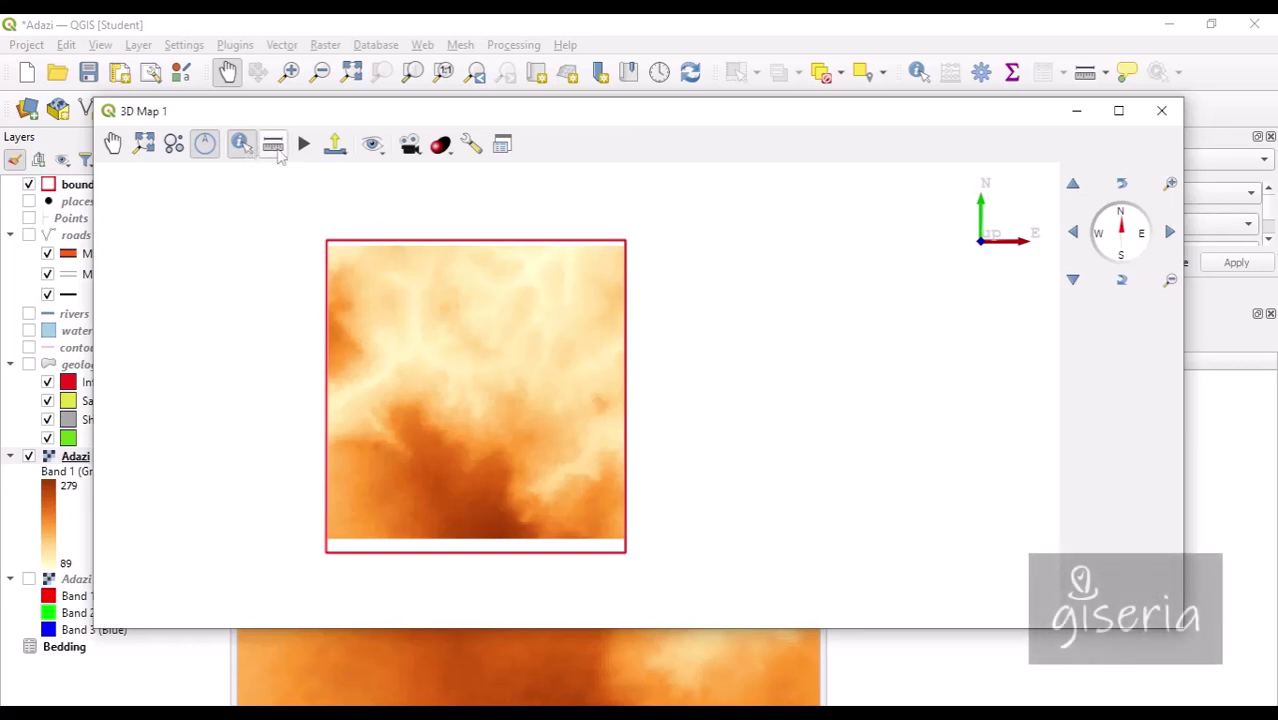
pyautogui.click(240, 143)
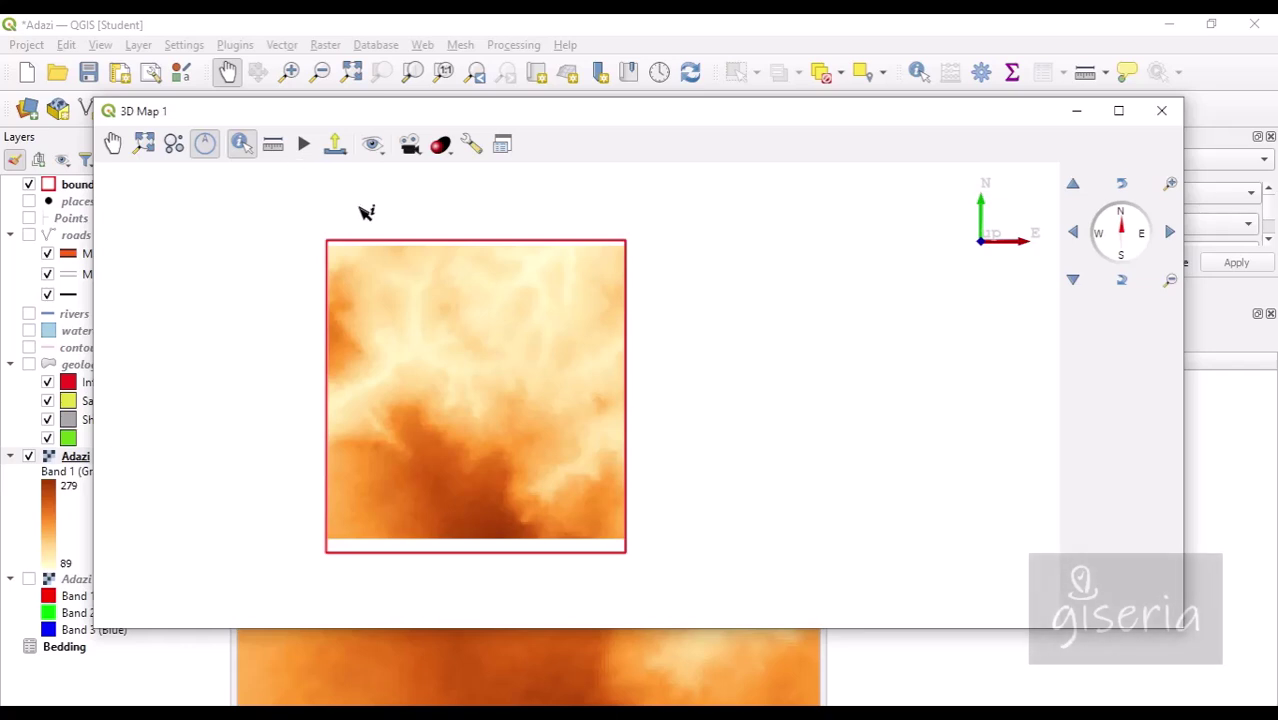
pyautogui.click(272, 145)
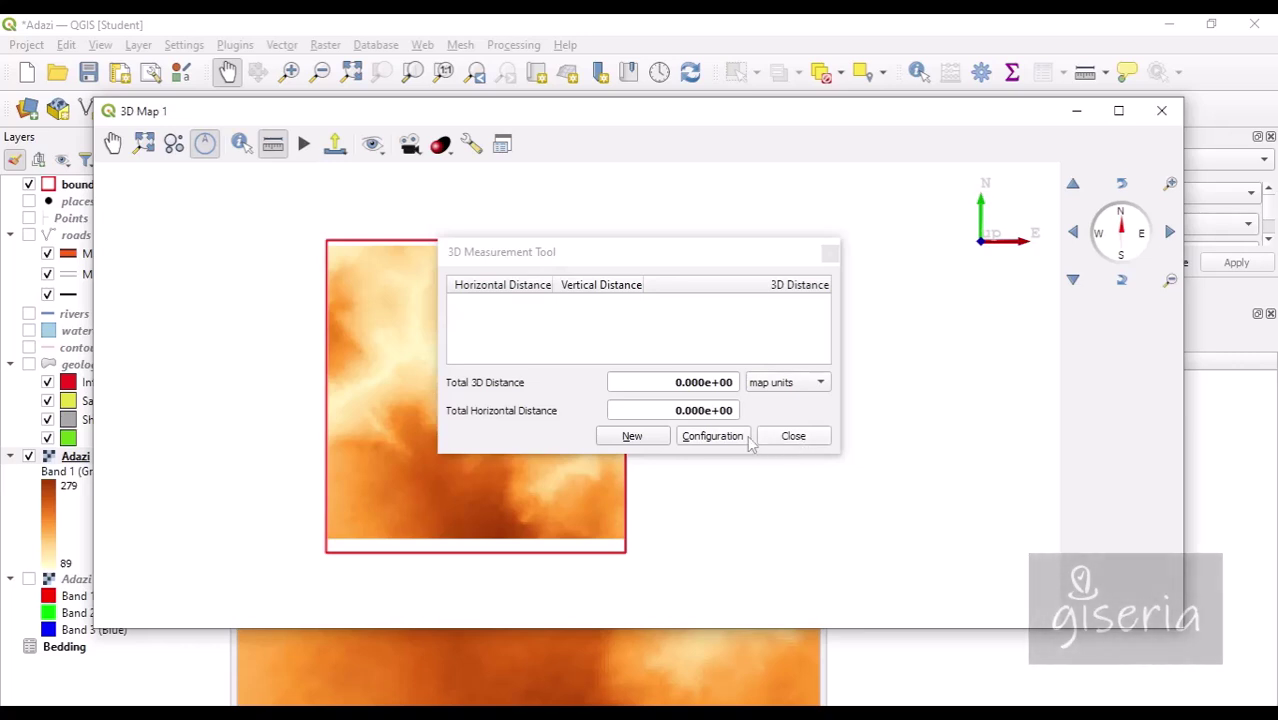
pyautogui.click(806, 437)
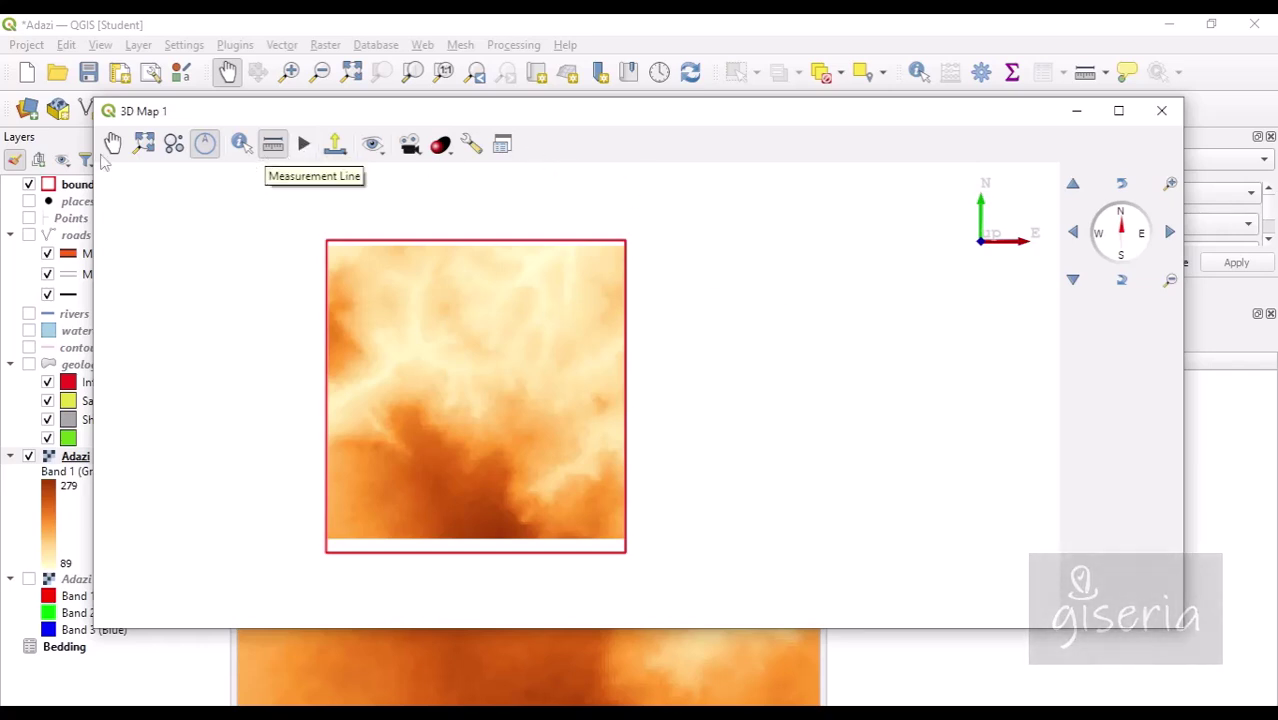
# Step: Reactivate the camera control, open the 3D configuration, and examine its Advanced and General settings, widening the dialog to show the full extent options
pyautogui.click(112, 143)
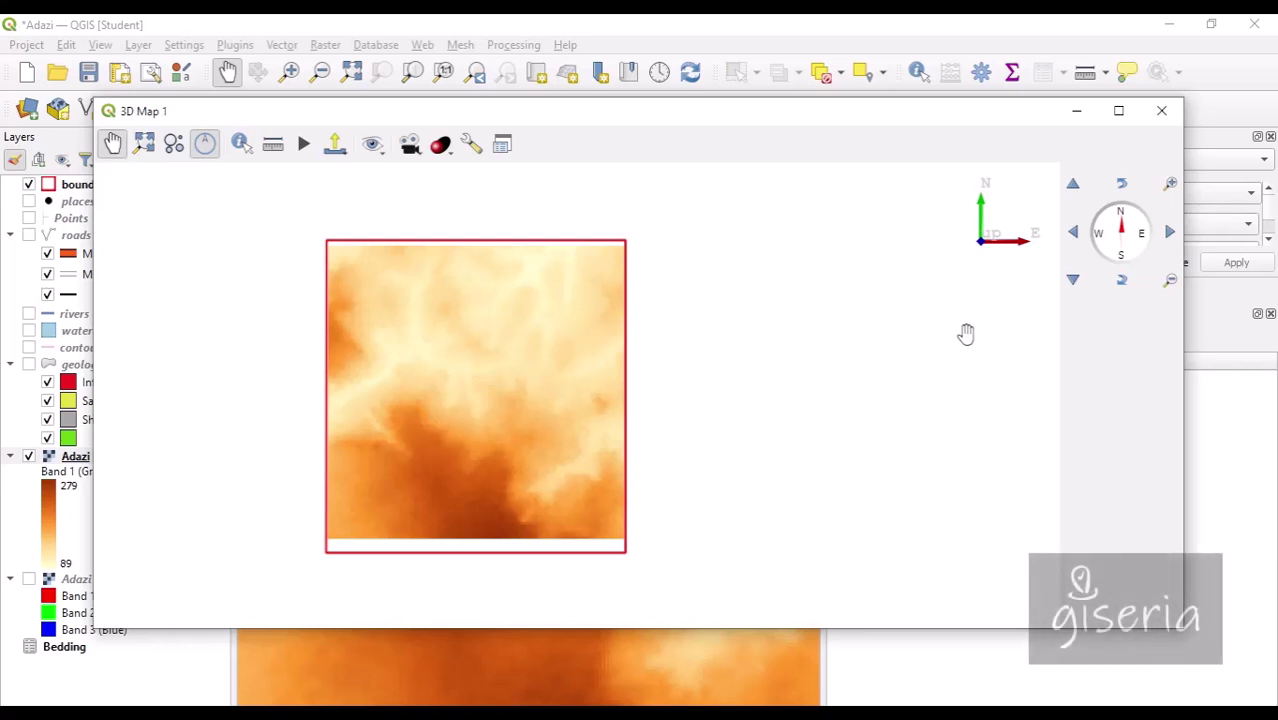
pyautogui.click(471, 145)
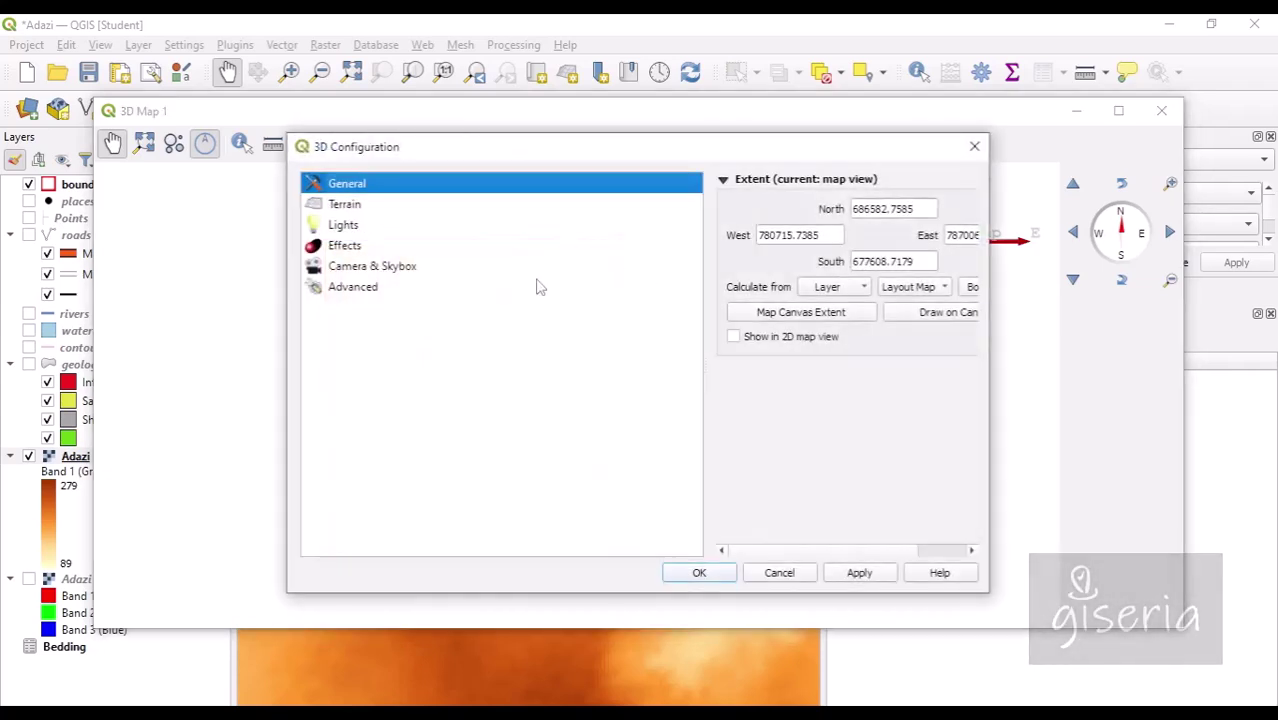
pyautogui.click(360, 290)
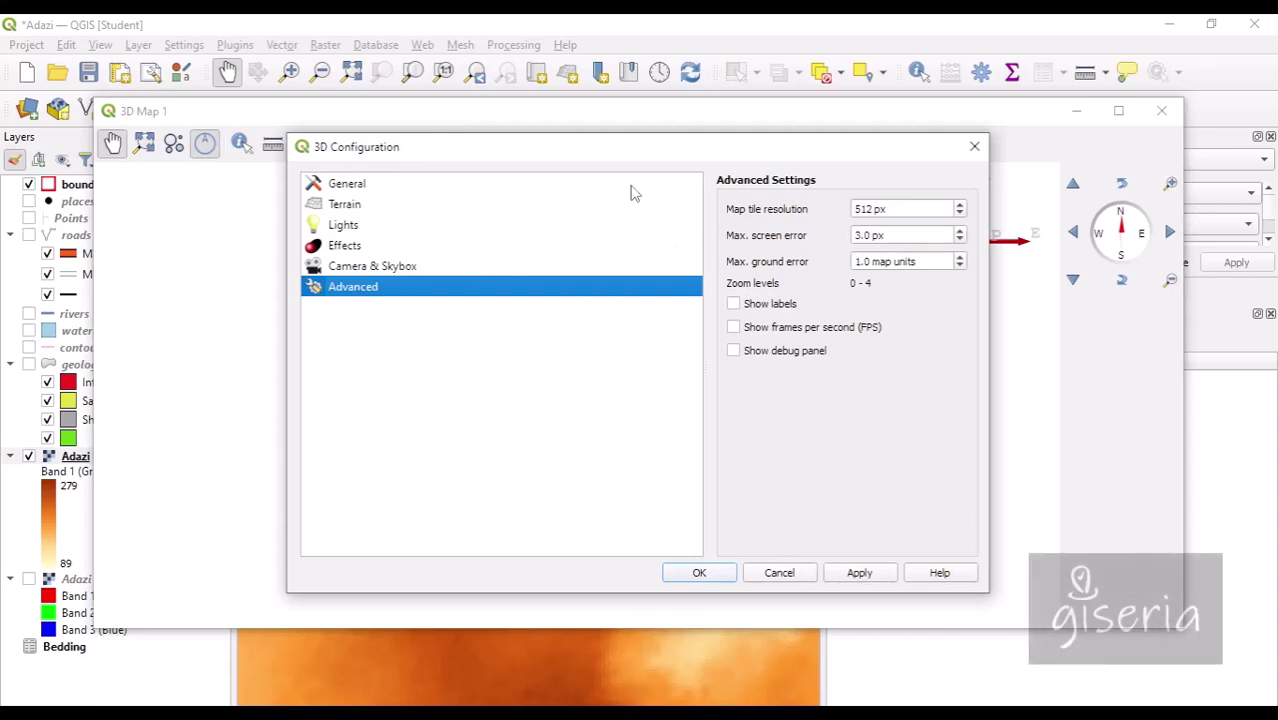
pyautogui.click(340, 189)
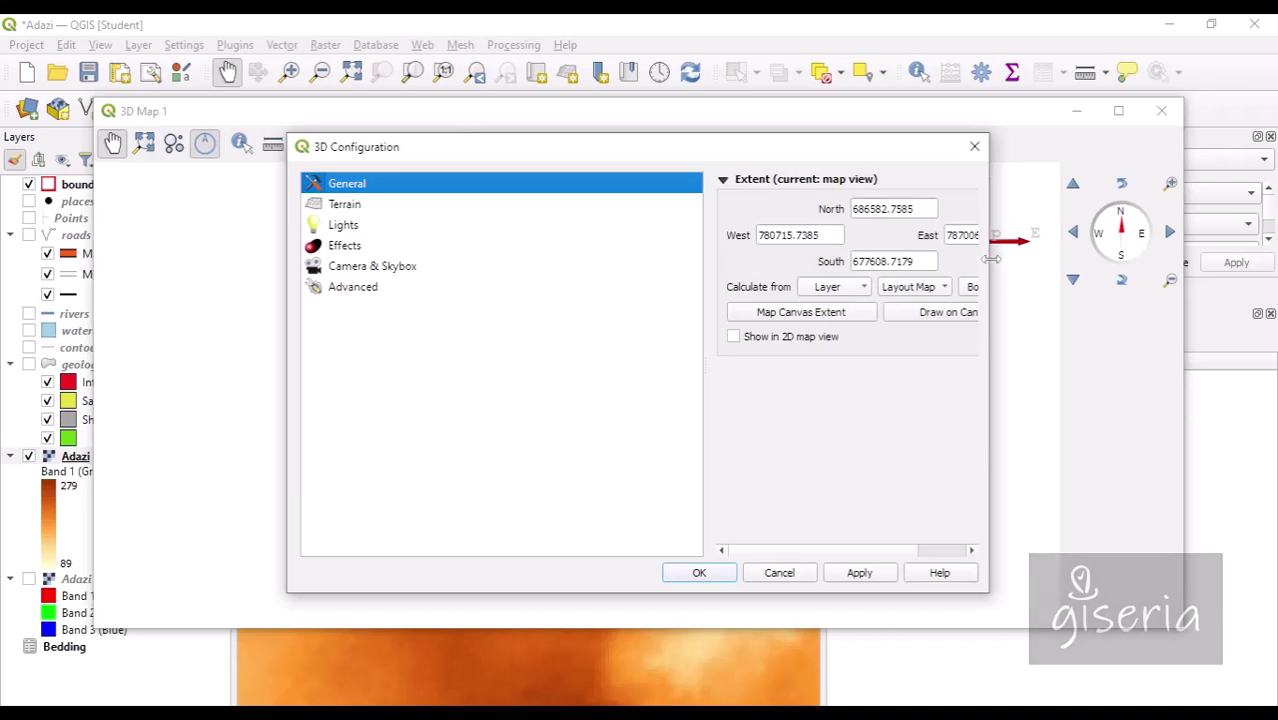
pyautogui.moveTo(991, 259); pyautogui.dragTo(1148, 268)
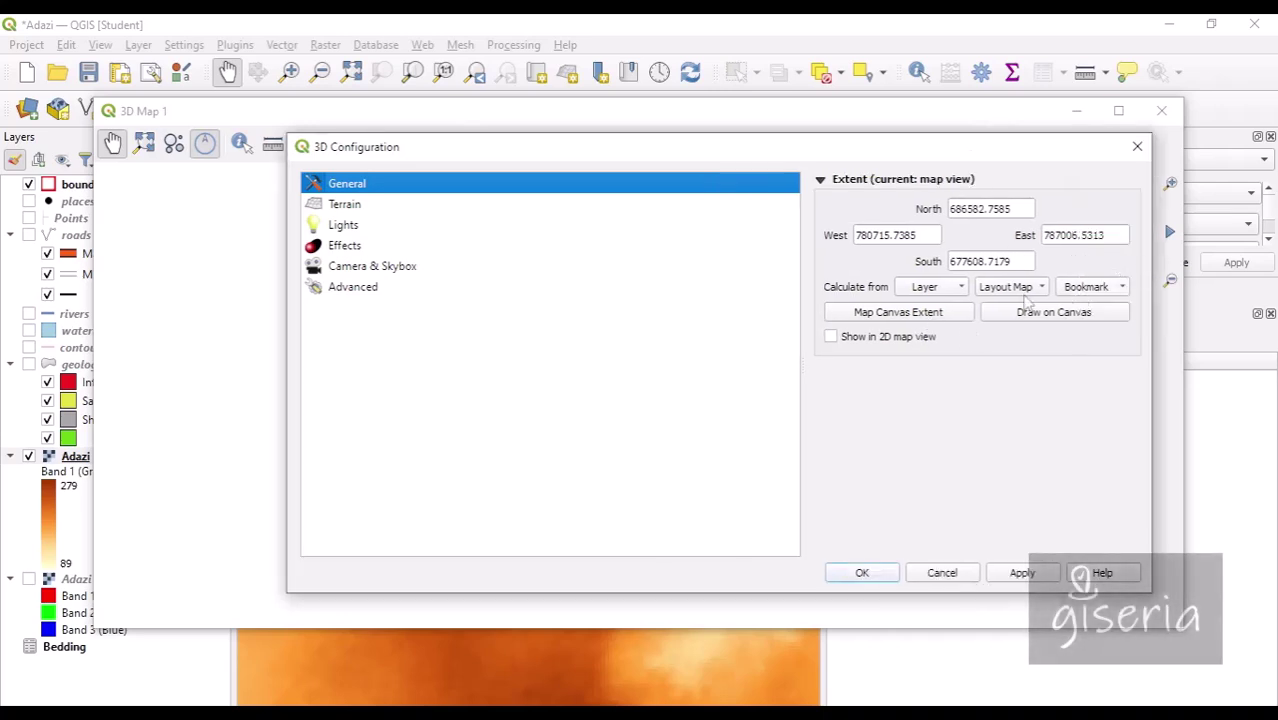
# Step: Set the 3D terrain type to DEM (Raster Layer) with Adazi as the elevation layer and accept the configuration
pyautogui.click(357, 210)
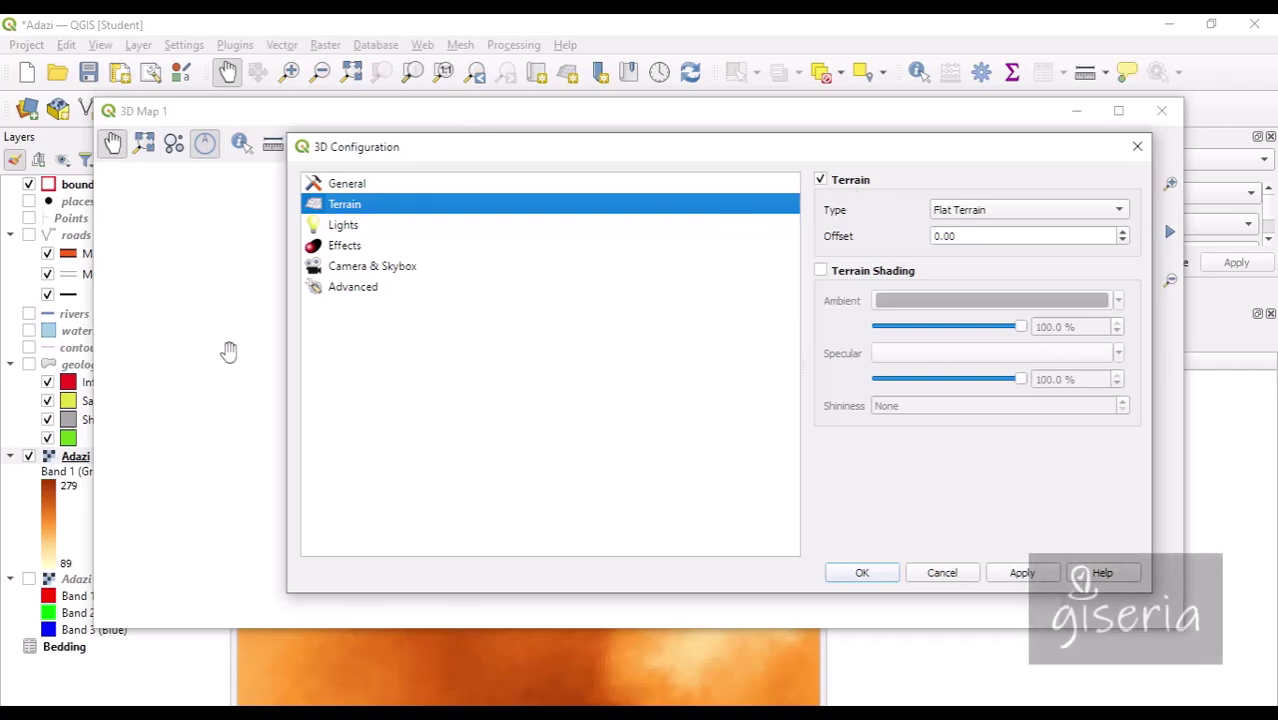
pyautogui.click(943, 215)
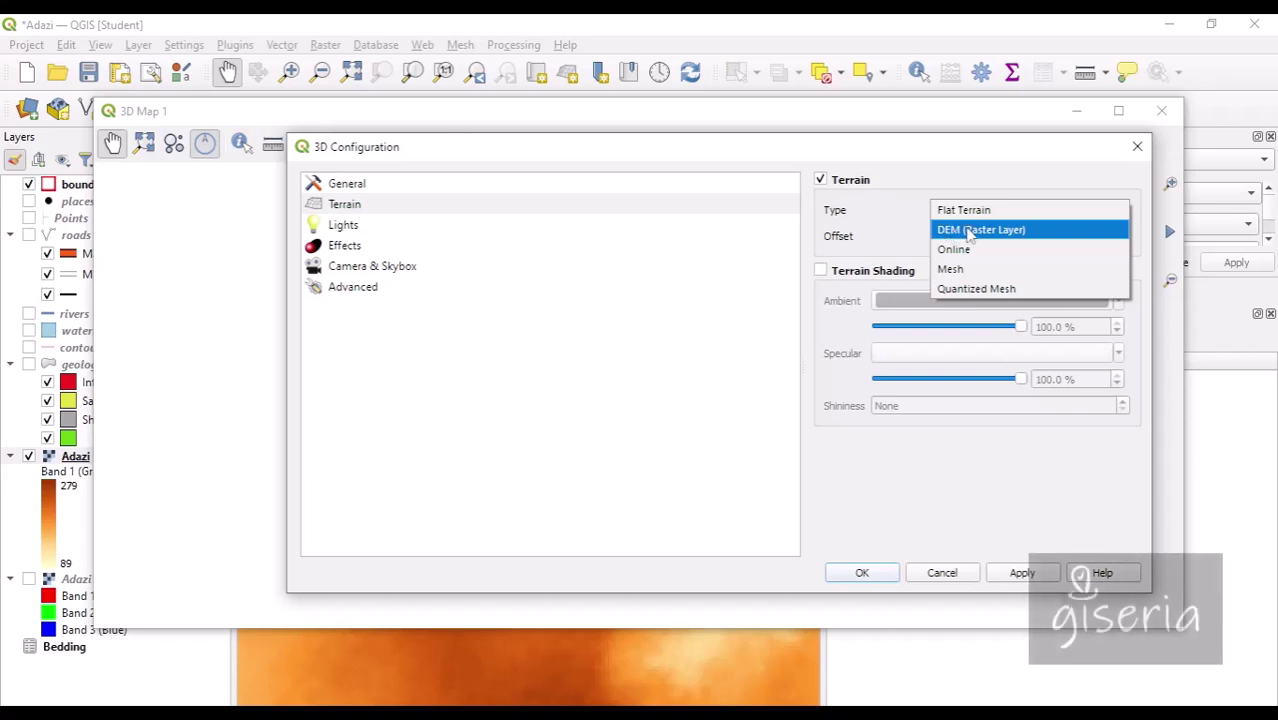
pyautogui.click(968, 230)
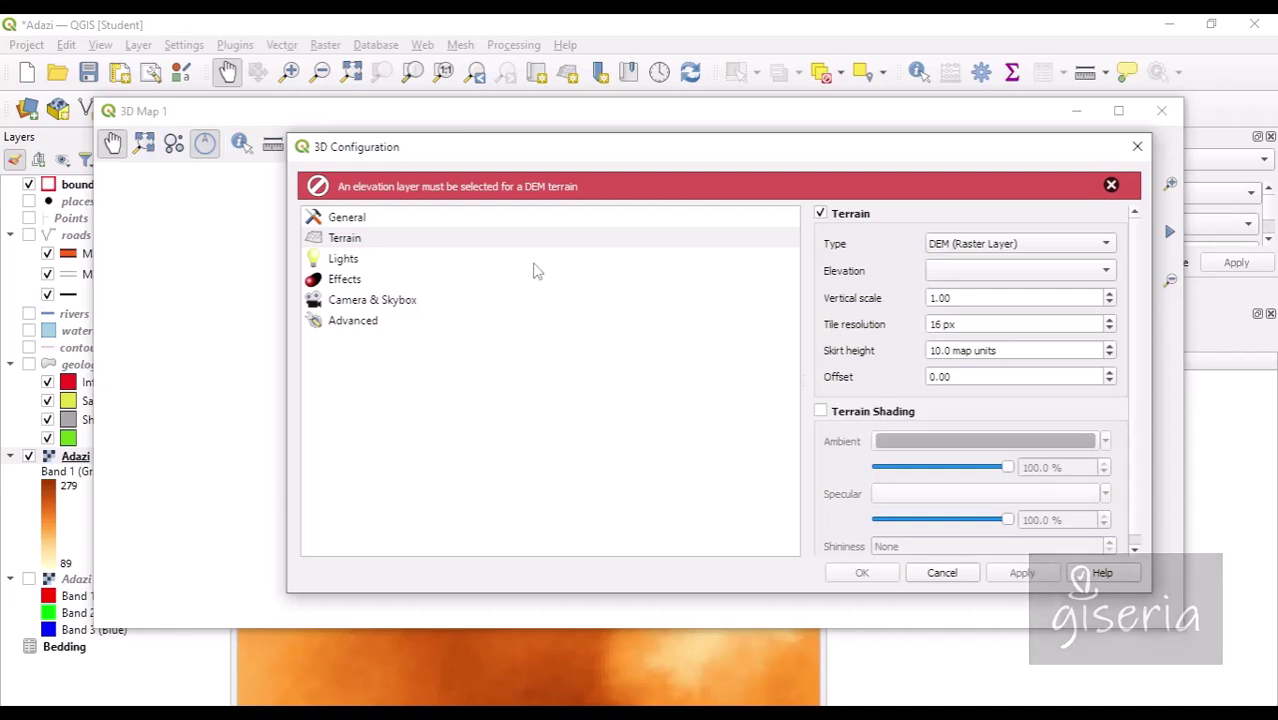
pyautogui.click(955, 272)
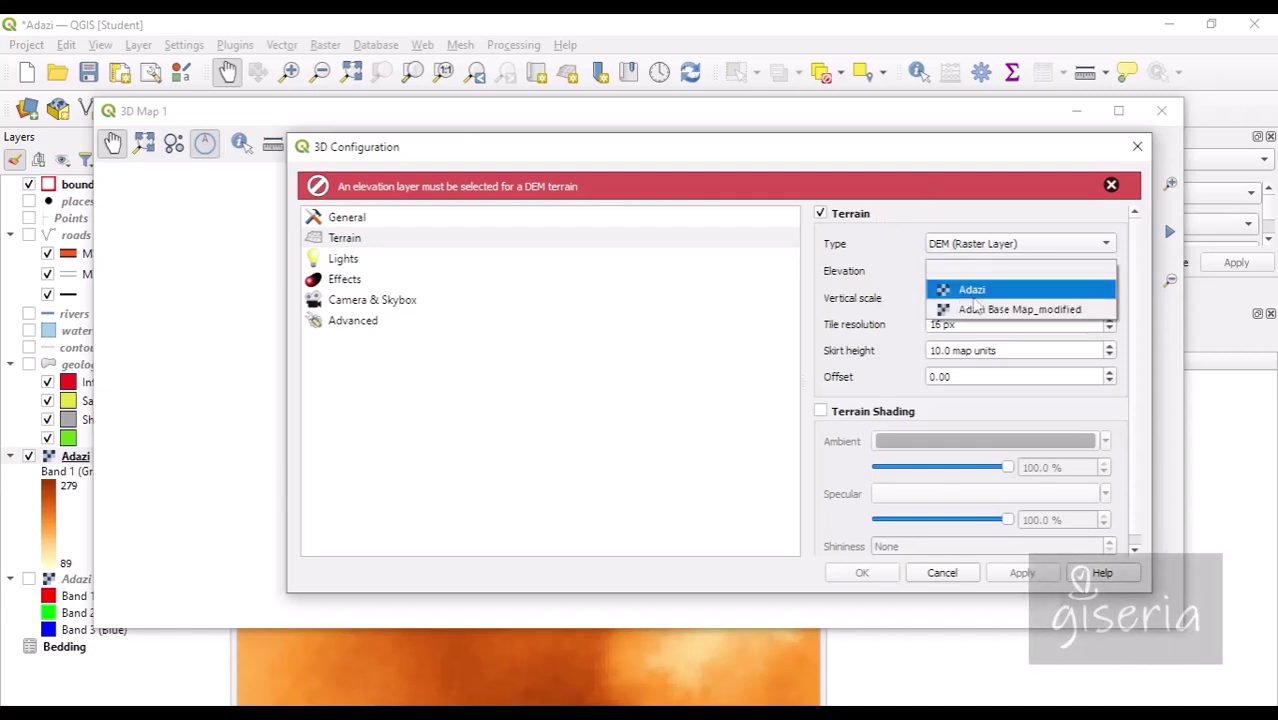
pyautogui.click(975, 291)
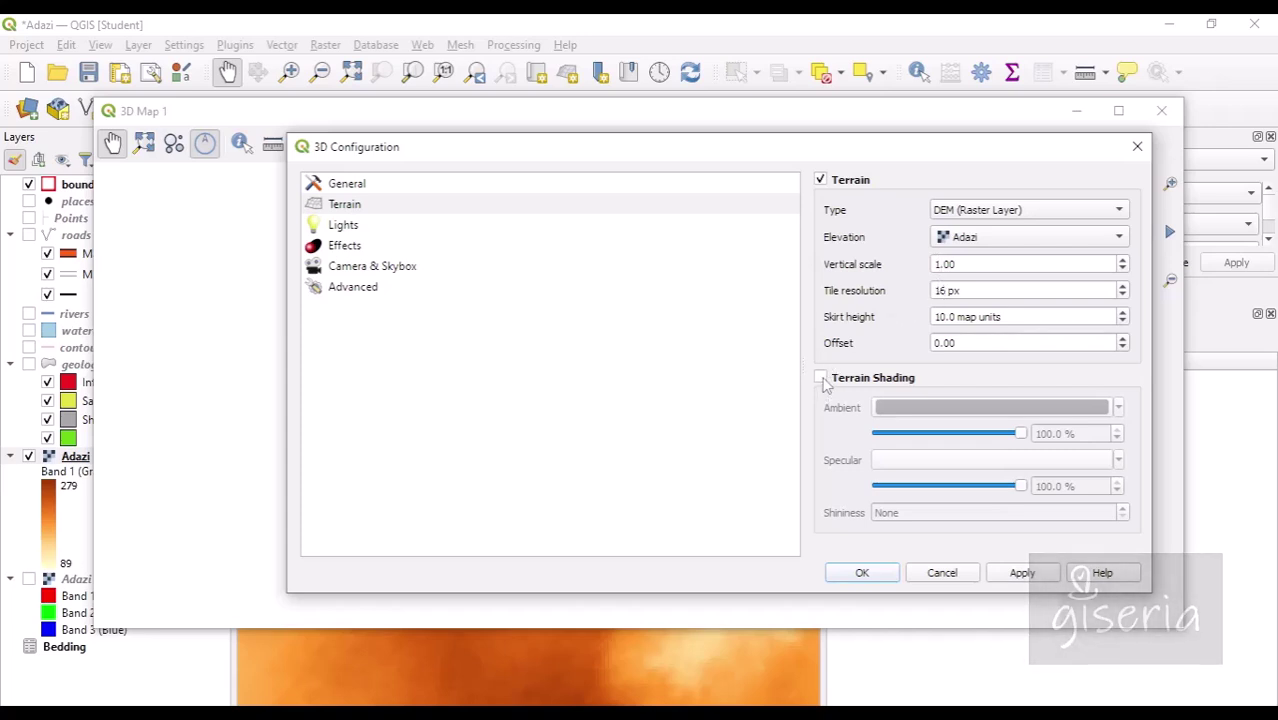
pyautogui.click(862, 574)
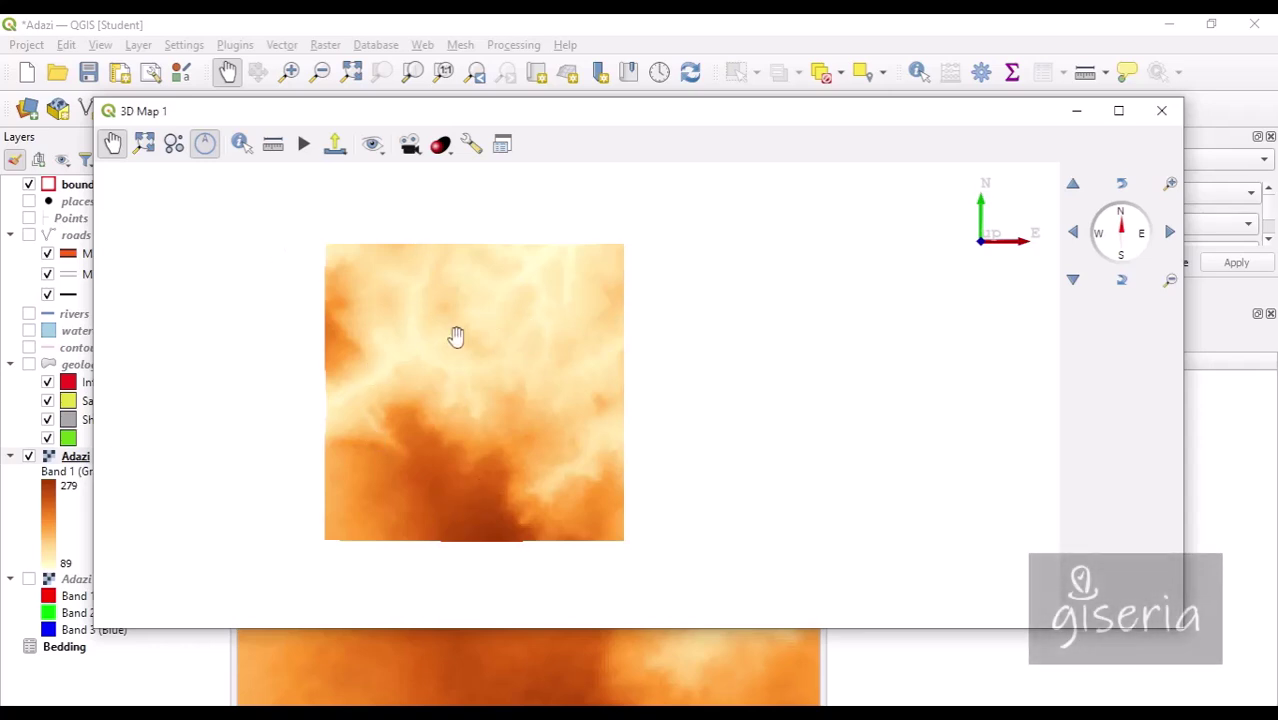
# Step: Shift the 3D map slightly, try tilting it with the navigation controls, and pan the view up and down
pyautogui.moveTo(456, 336); pyautogui.dragTo(471, 322)
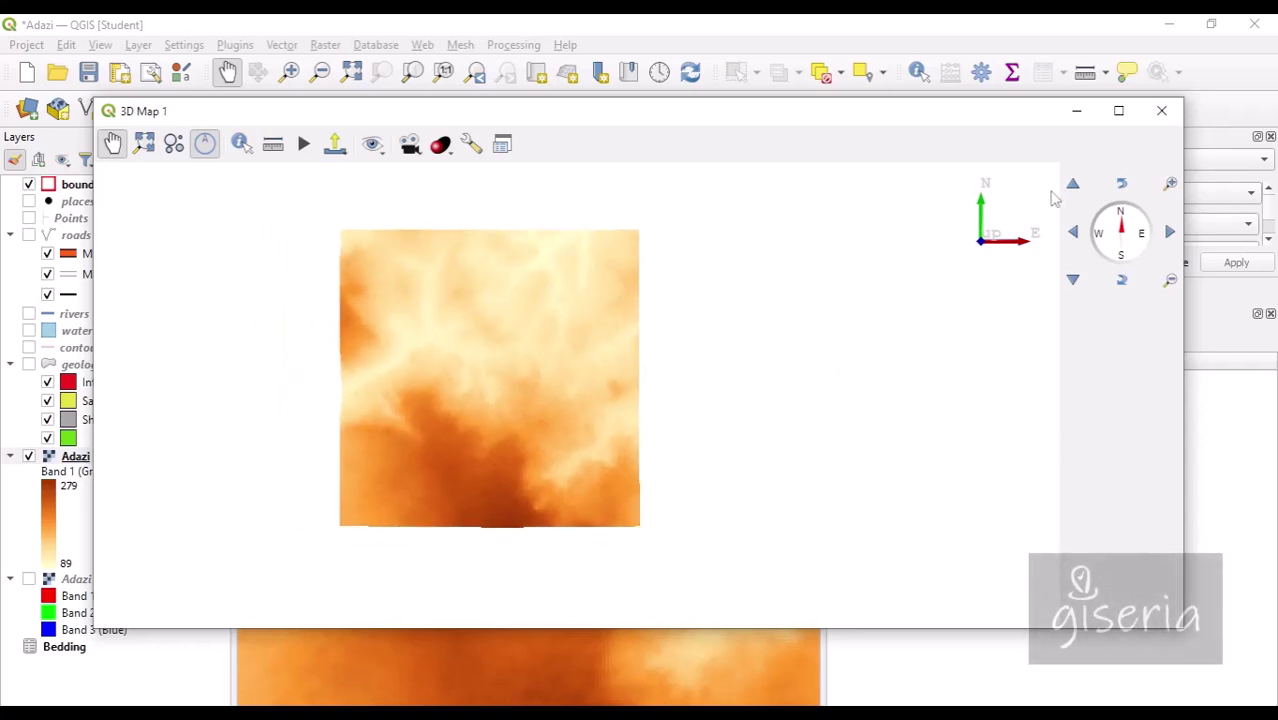
pyautogui.click(1121, 185)
pyautogui.click(1121, 185)
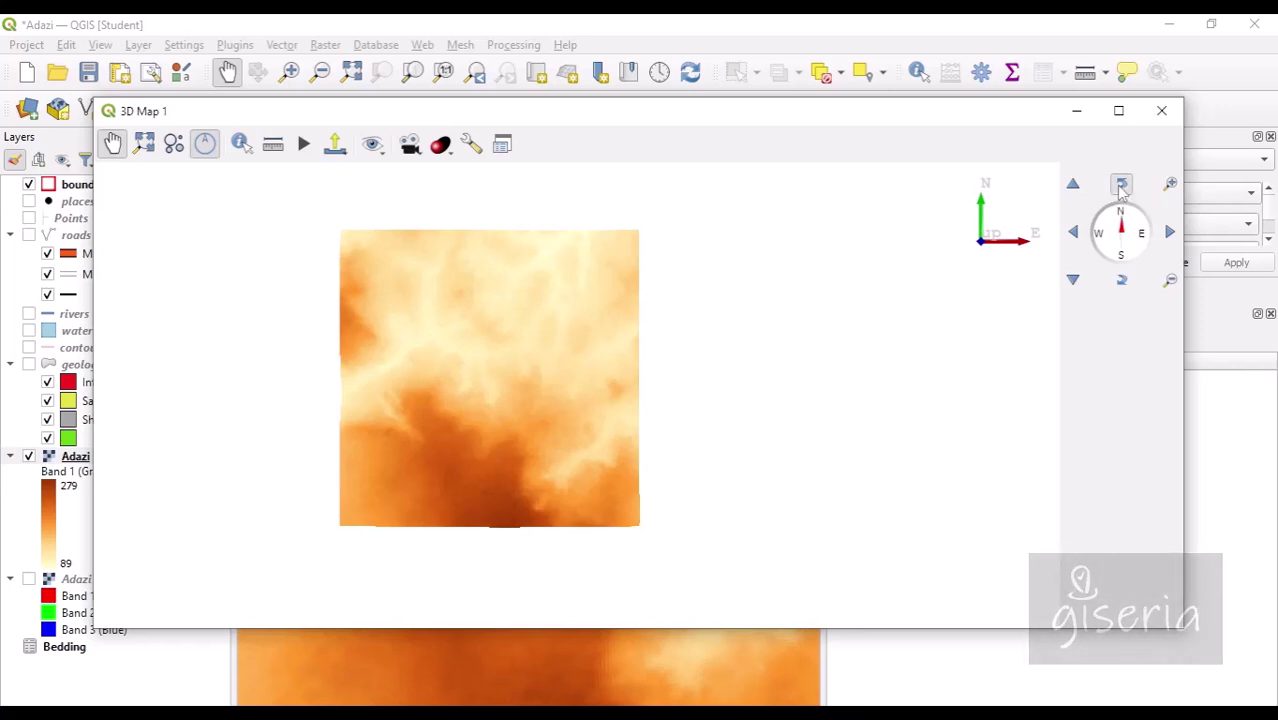
pyautogui.click(1121, 187)
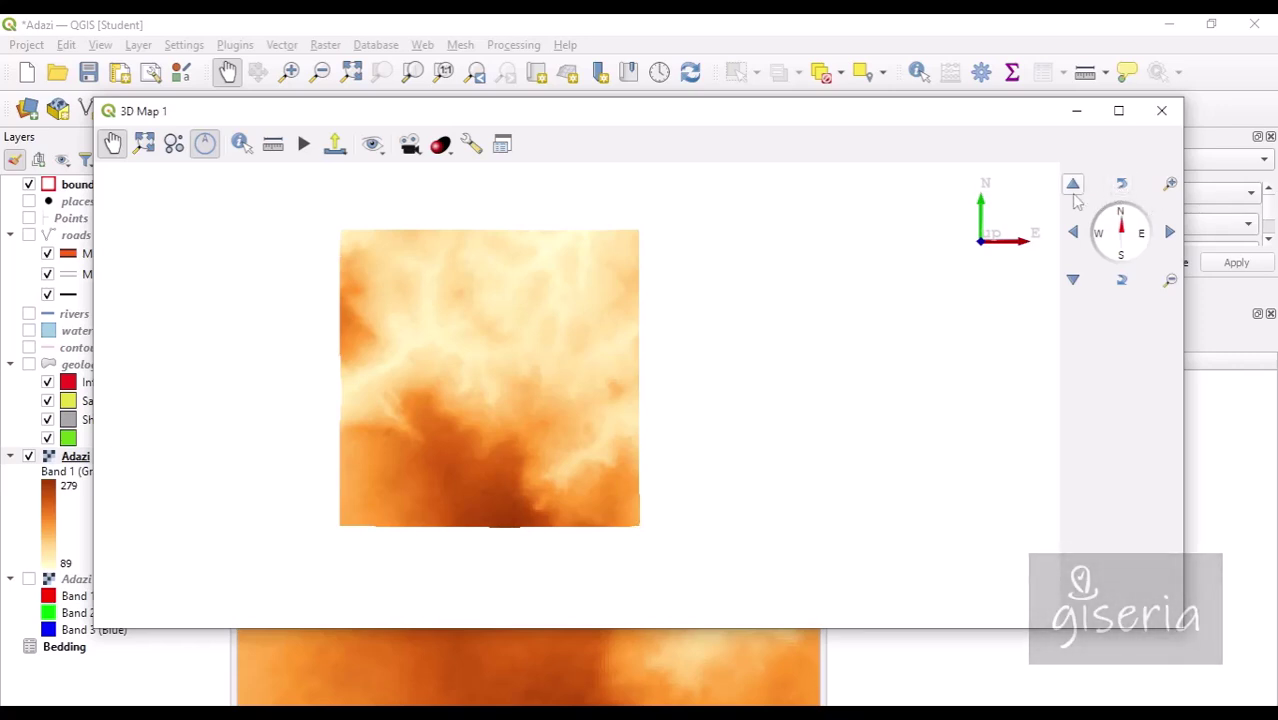
pyautogui.click(1073, 185)
pyautogui.click(1073, 185)
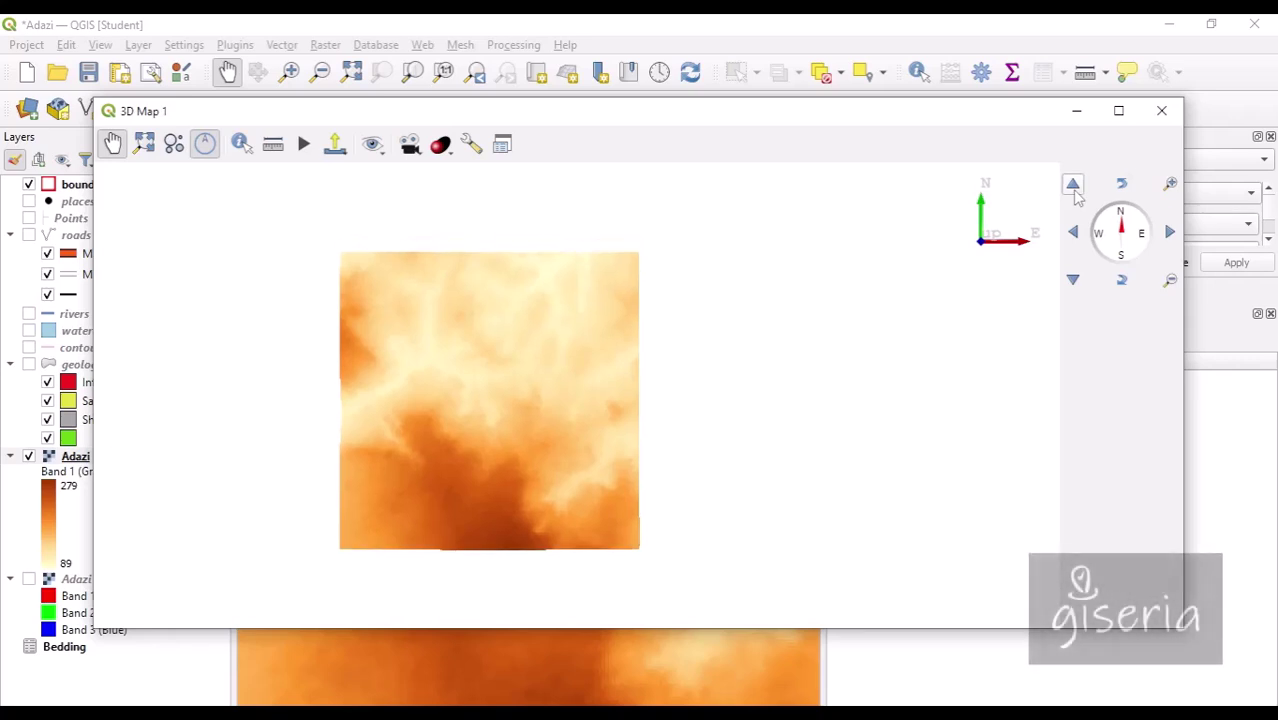
pyautogui.click(1073, 281)
pyautogui.click(1076, 284)
pyautogui.click(1076, 282)
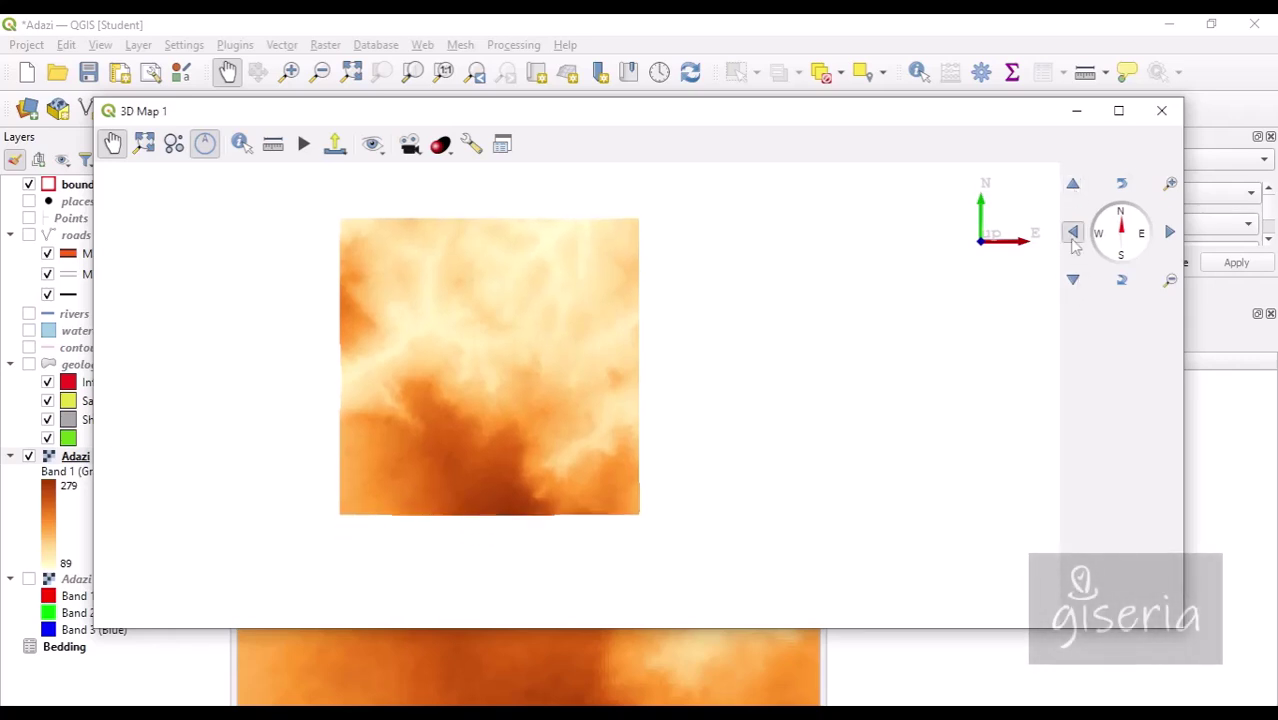
# Step: Pan the 3D map sideways in both directions with the on-screen navigation controls
pyautogui.click(1074, 235)
pyautogui.click(1074, 235)
pyautogui.click(1073, 233)
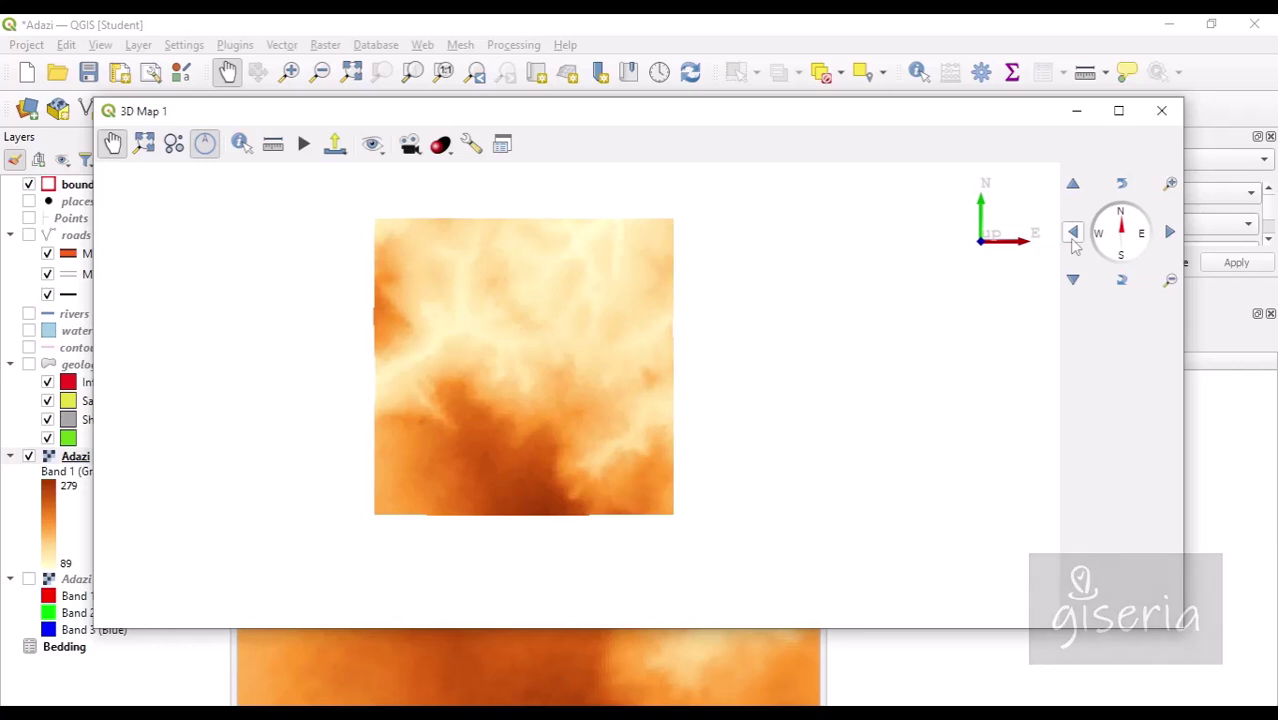
pyautogui.click(1073, 238)
pyautogui.click(1170, 233)
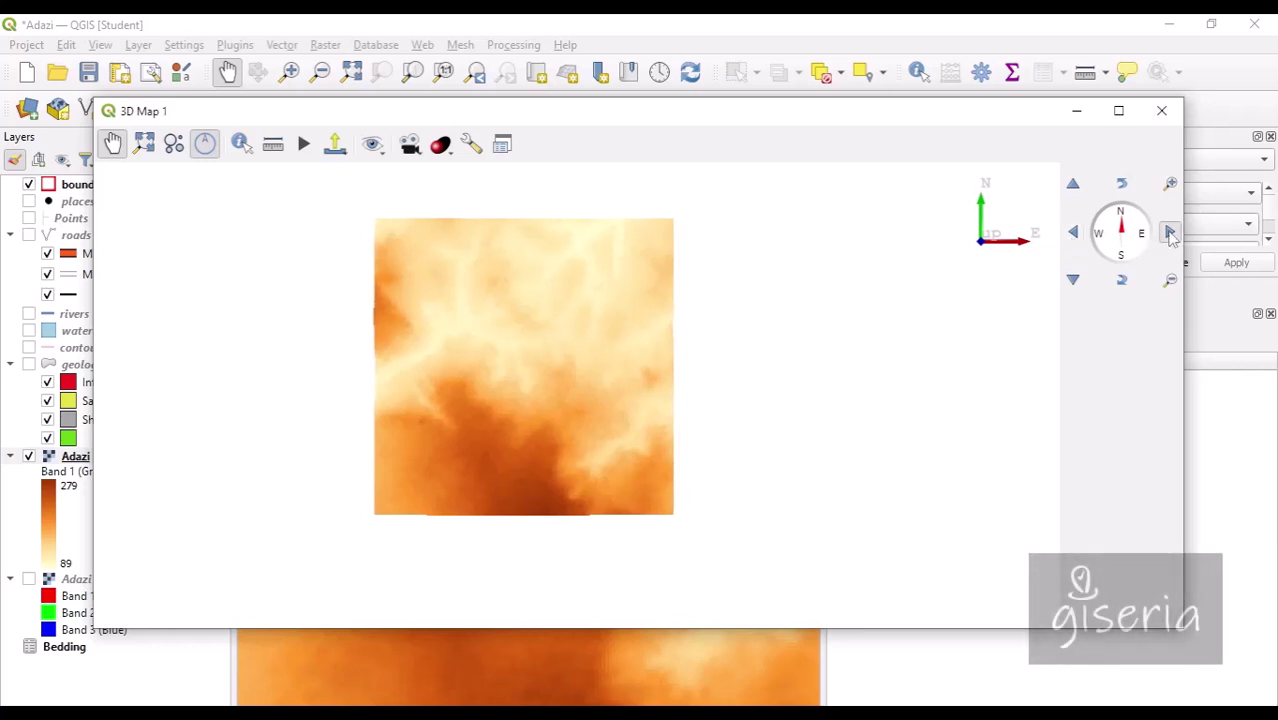
pyautogui.click(1170, 233)
pyautogui.click(1170, 233)
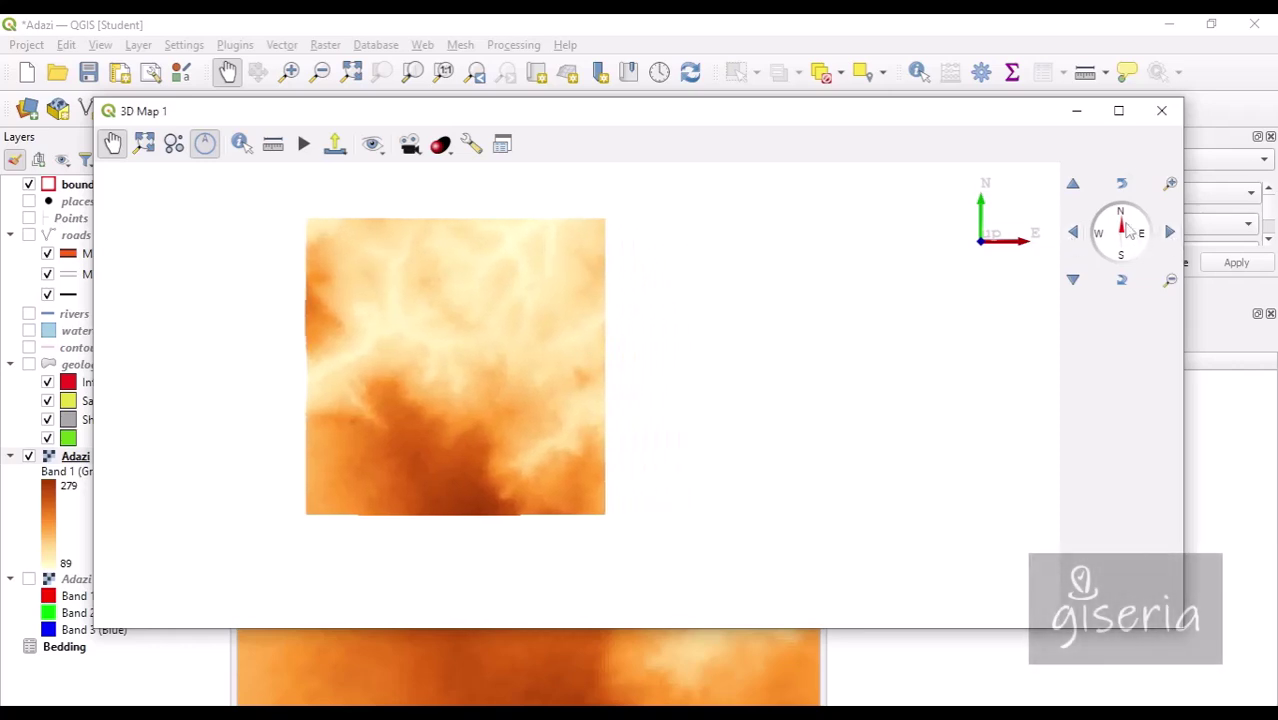
# Step: Rotate the 3D map slightly with the compass and tilt it to a low oblique angle to inspect the terrain relief
pyautogui.moveTo(1128, 230); pyautogui.dragTo(1125, 226)
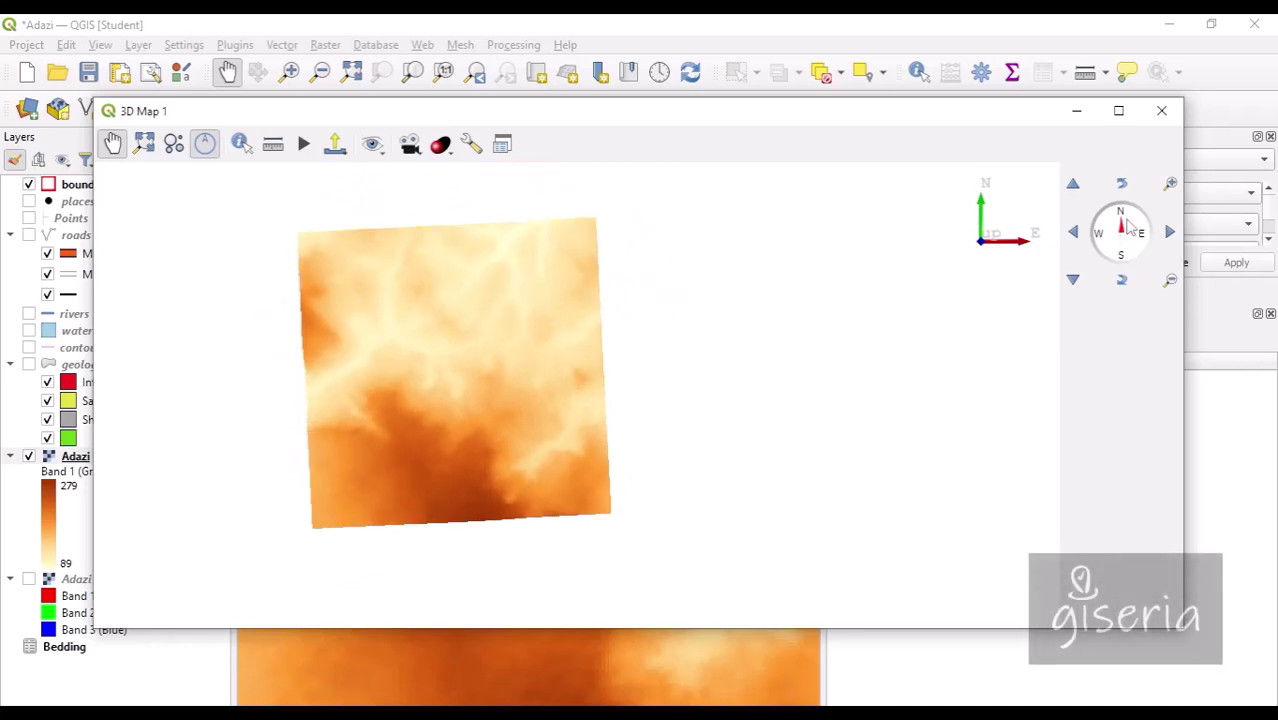
pyautogui.click(1126, 284)
pyautogui.click(1126, 284)
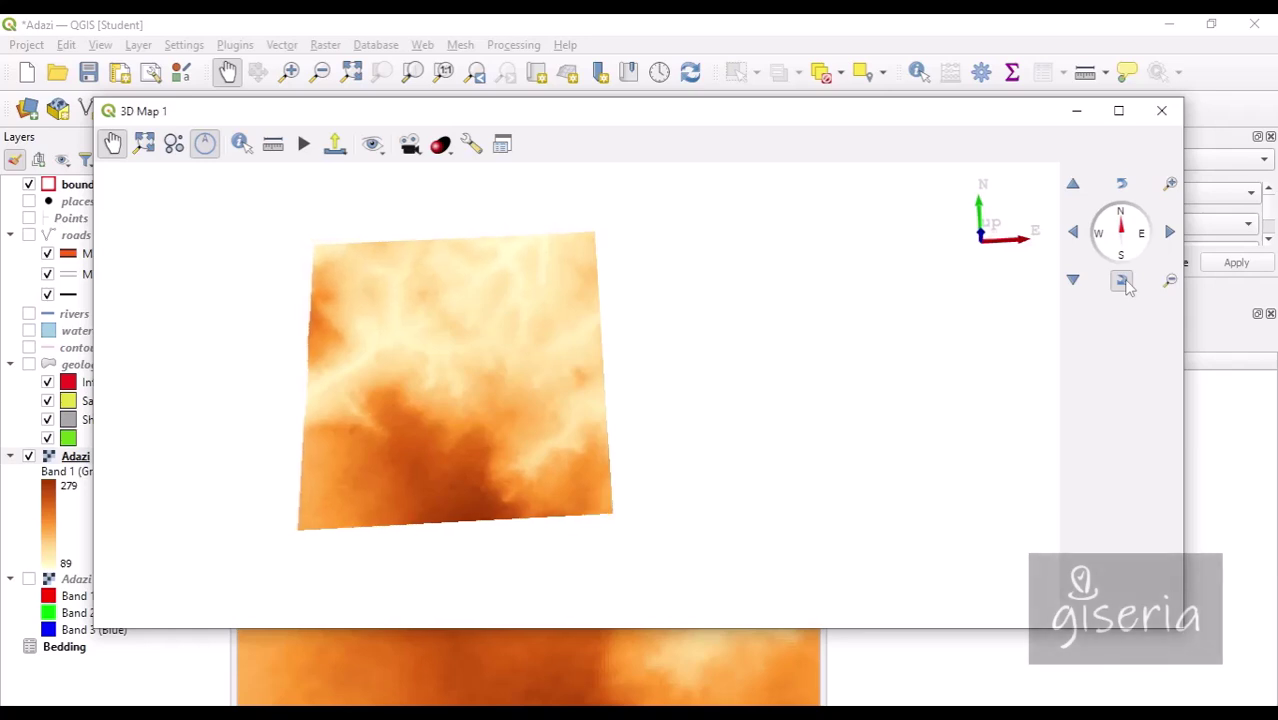
pyautogui.click(1126, 284)
pyautogui.click(1126, 284)
pyautogui.click(1126, 284)
pyautogui.click(1126, 284)
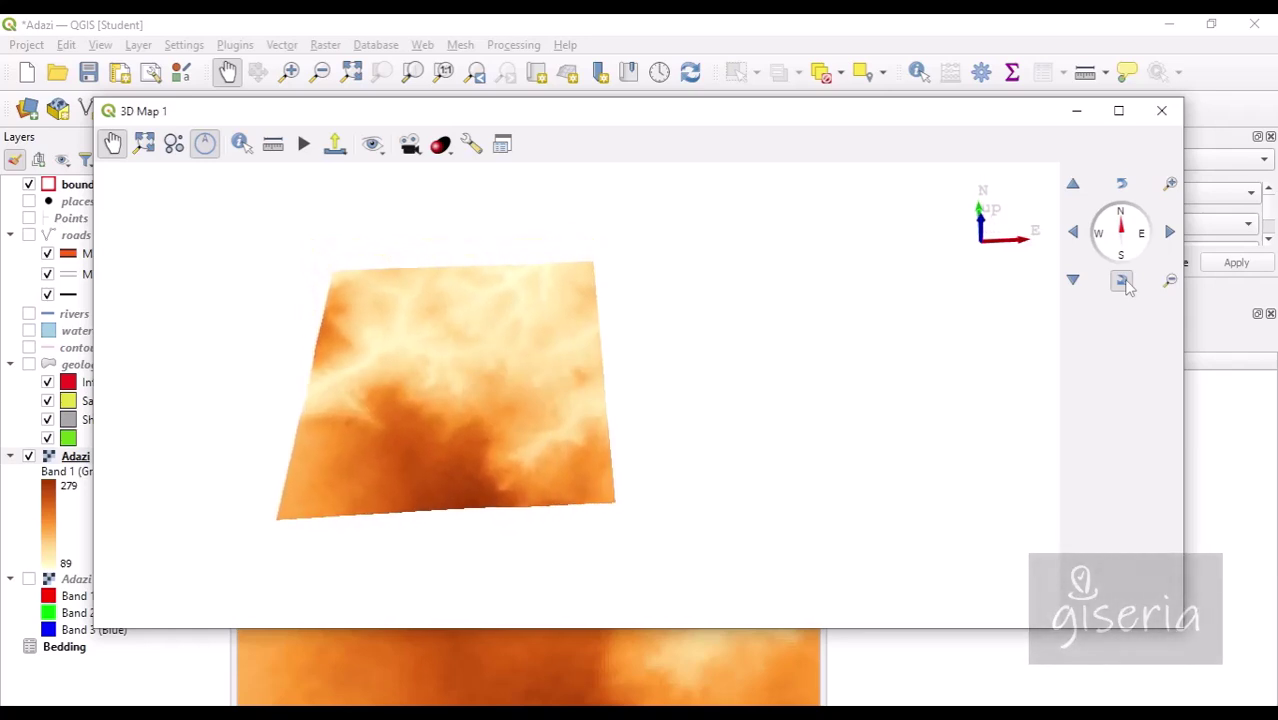
pyautogui.click(1126, 284)
pyautogui.click(1126, 284)
pyautogui.click(1126, 284)
pyautogui.click(1126, 284)
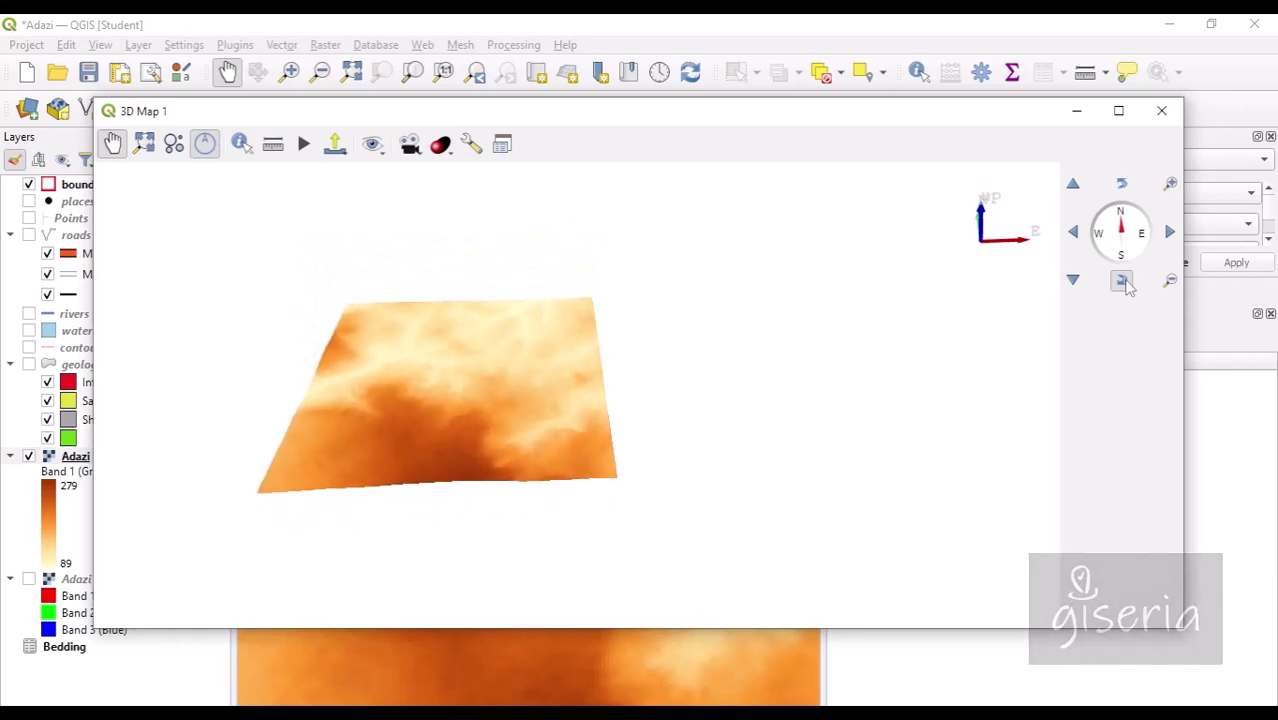
pyautogui.click(1126, 284)
pyautogui.click(1126, 284)
pyautogui.click(1126, 284)
pyautogui.click(1126, 284)
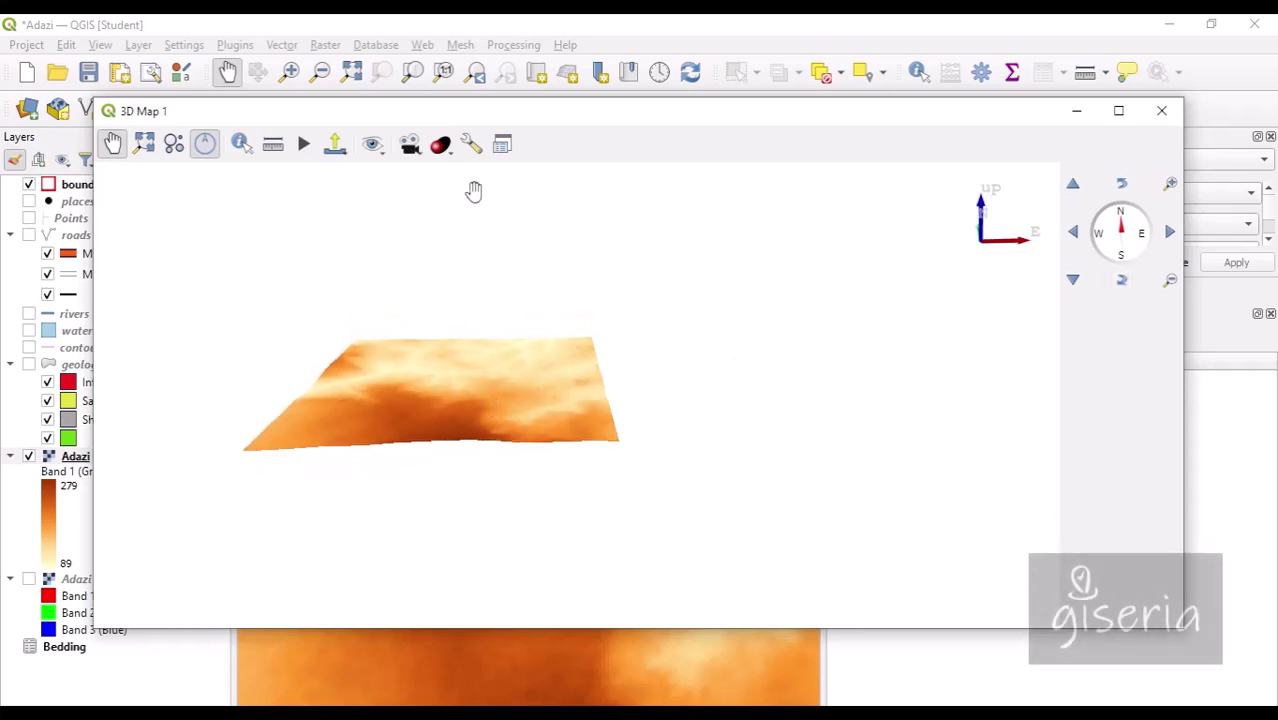
# Step: Set the terrain's vertical scale to 10.00 in the 3D configuration and accept it
pyautogui.click(471, 144)
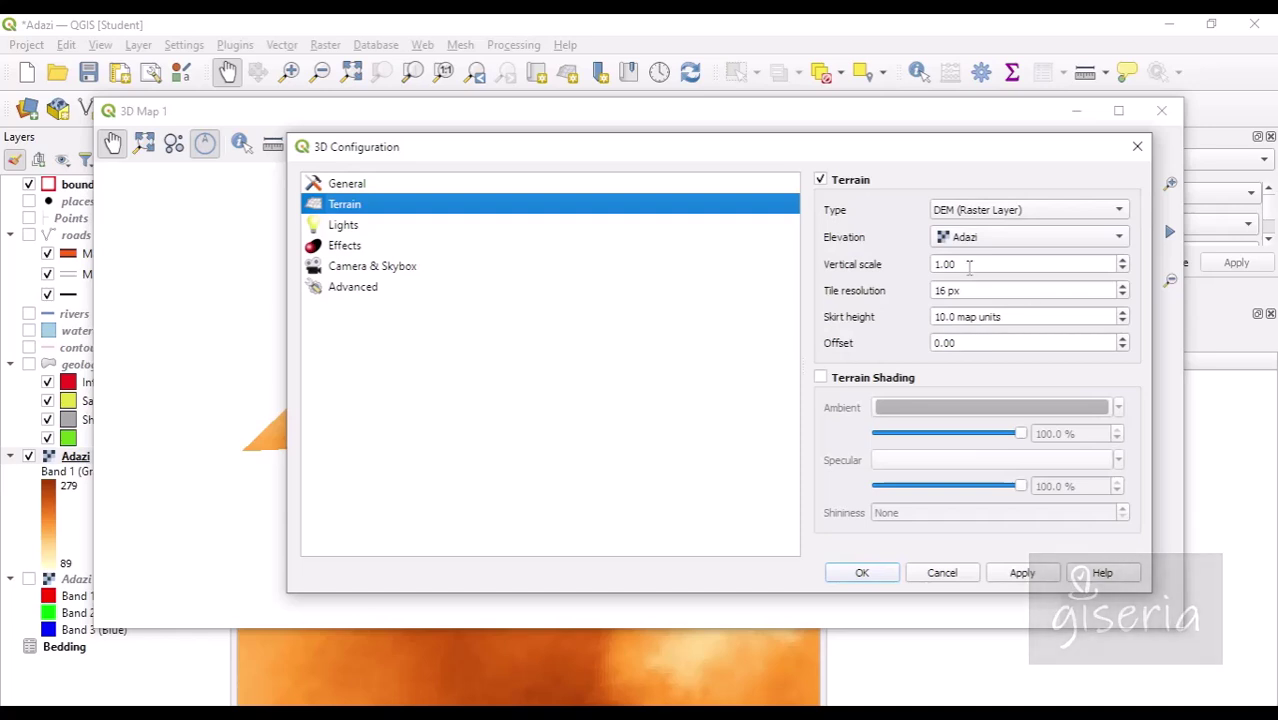
pyautogui.click(940, 264)
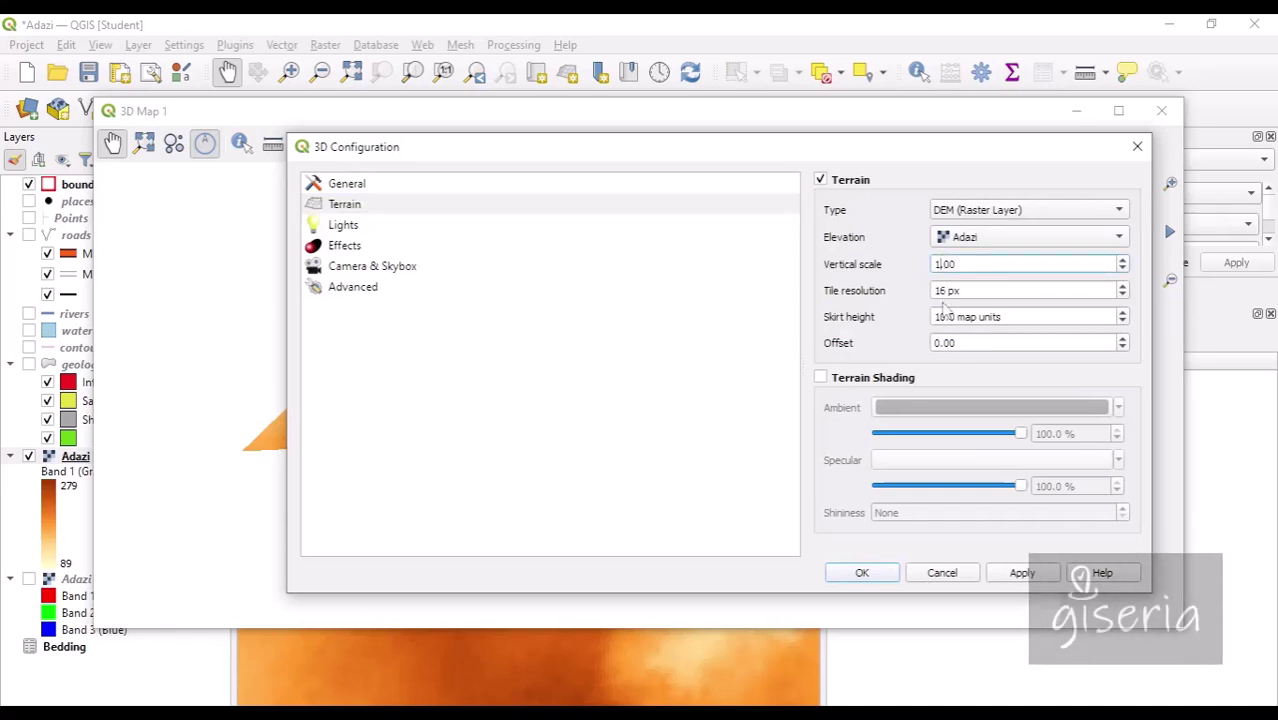
pyautogui.write('0')
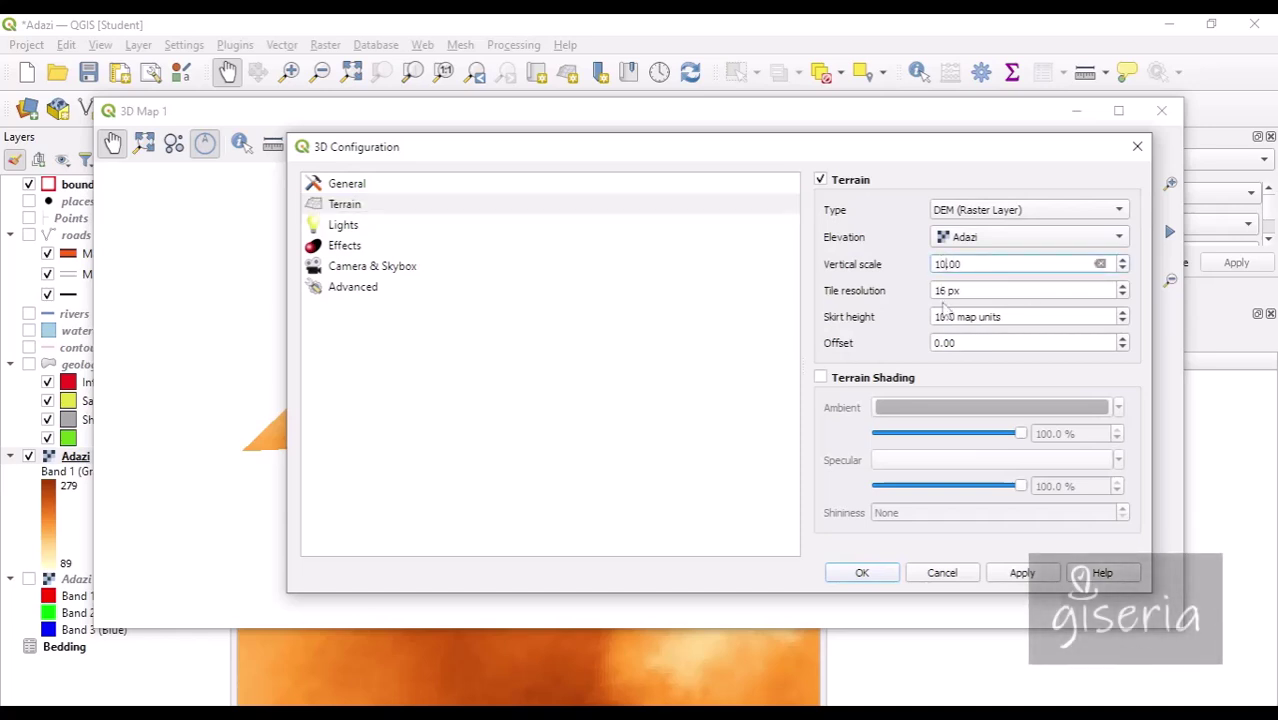
pyautogui.click(864, 572)
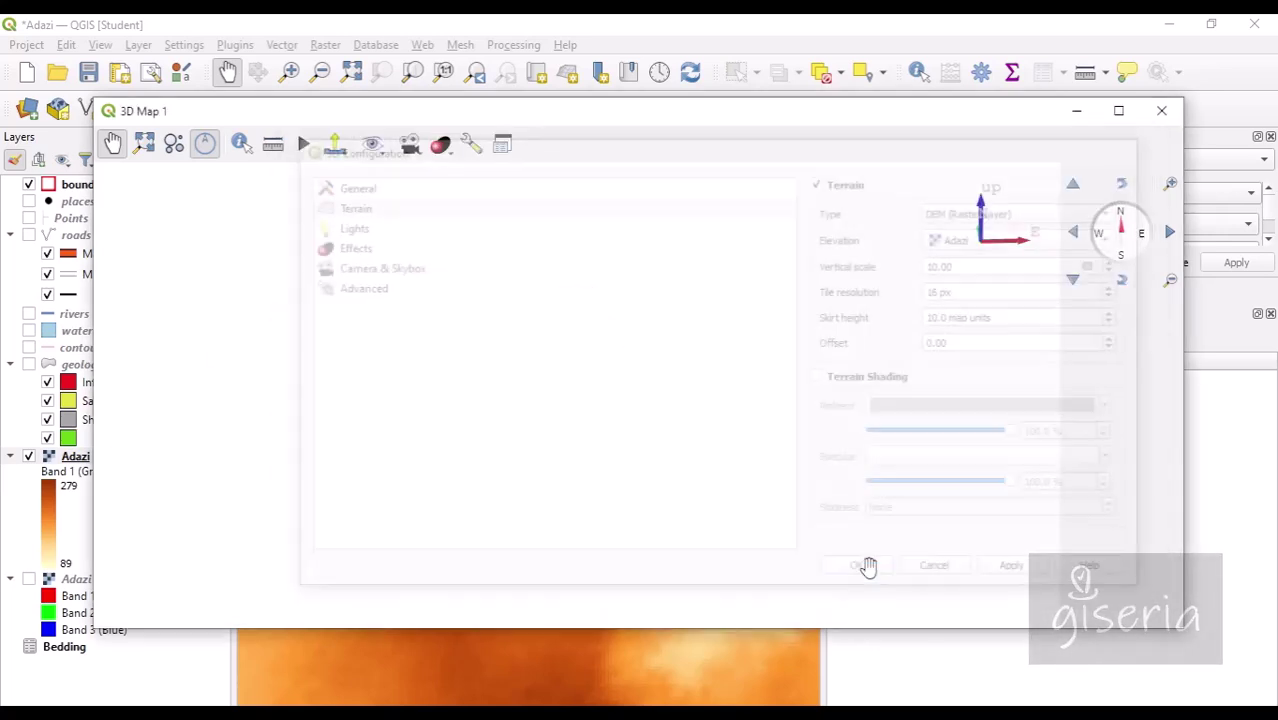
# Step: Examine the vertically exaggerated terrain up close, rotating it to a corner view with the compass and adjusting its tilt and position
pyautogui.scroll(5, 513, 399)
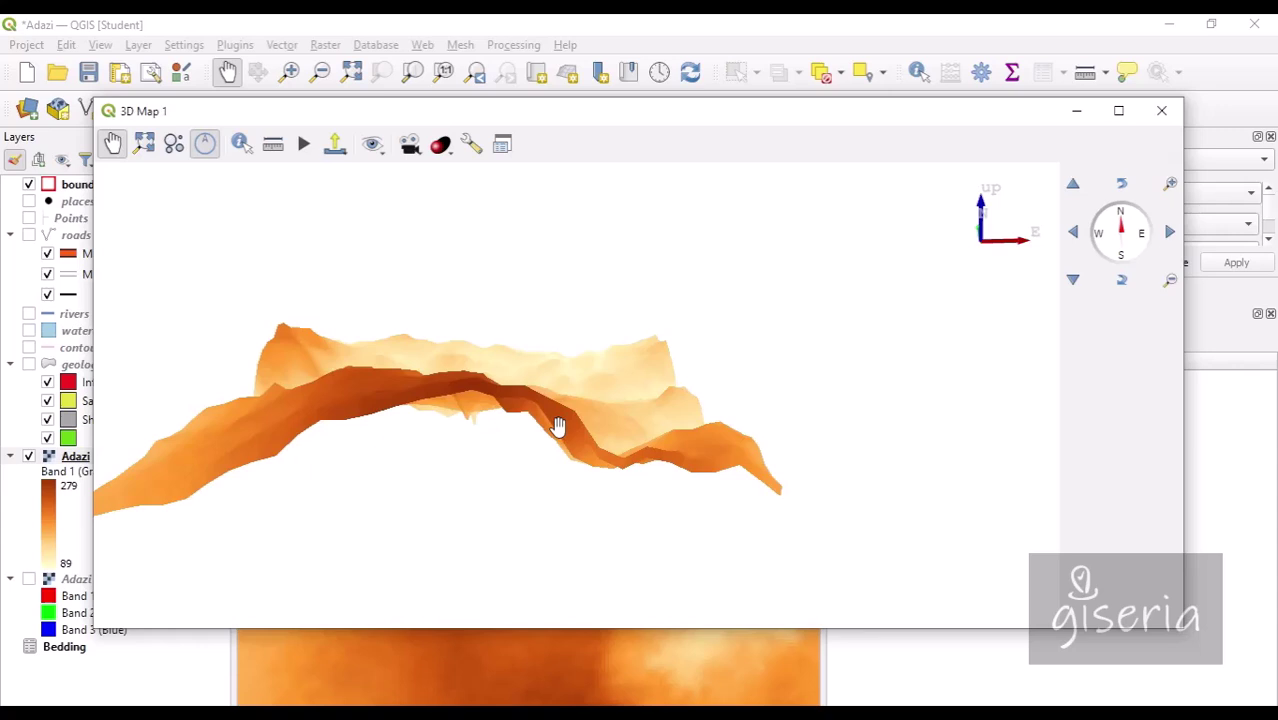
pyautogui.moveTo(558, 427); pyautogui.dragTo(665, 391)
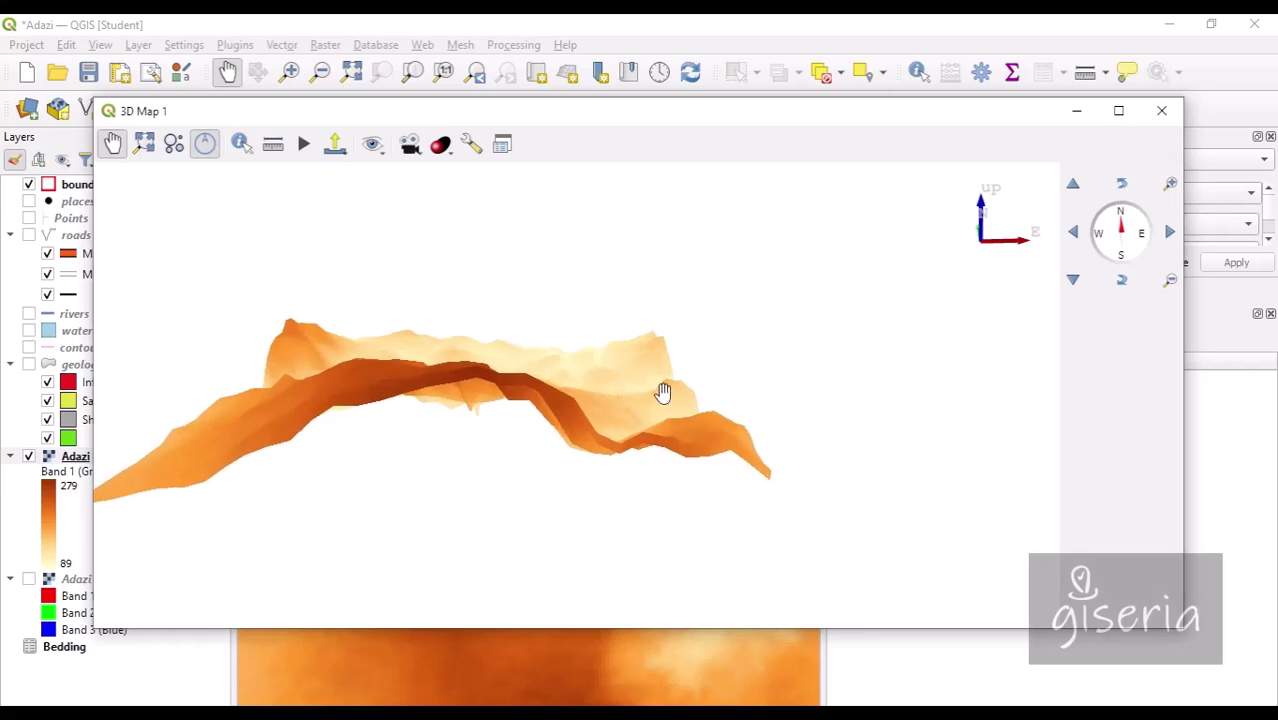
pyautogui.moveTo(1125, 258); pyautogui.dragTo(1172, 282)
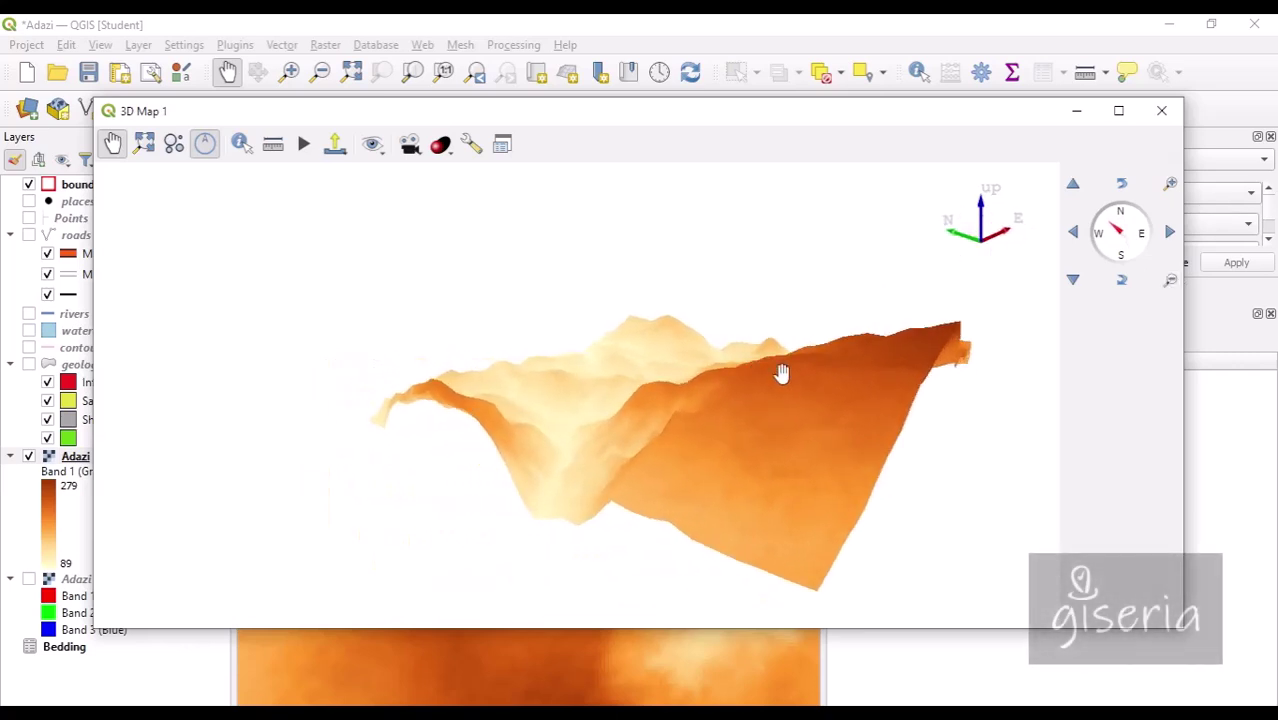
pyautogui.moveTo(784, 371); pyautogui.dragTo(727, 350)
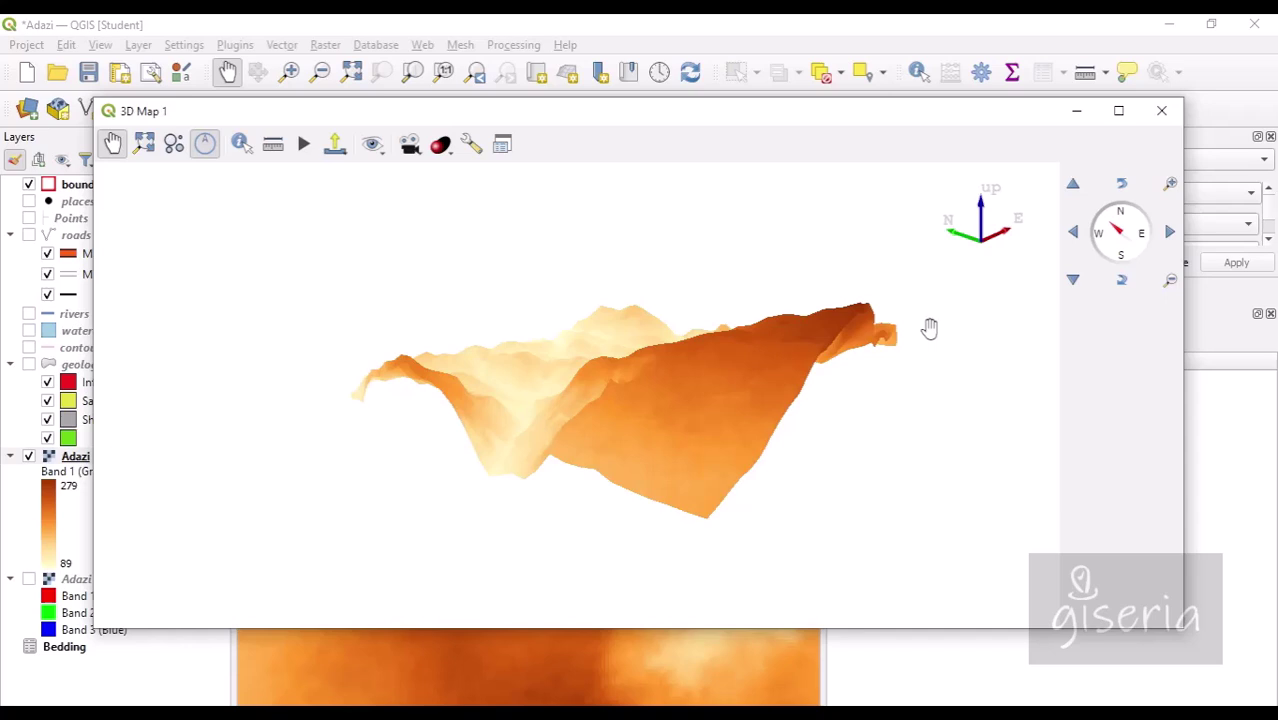
pyautogui.click(1121, 183)
pyautogui.click(1123, 185)
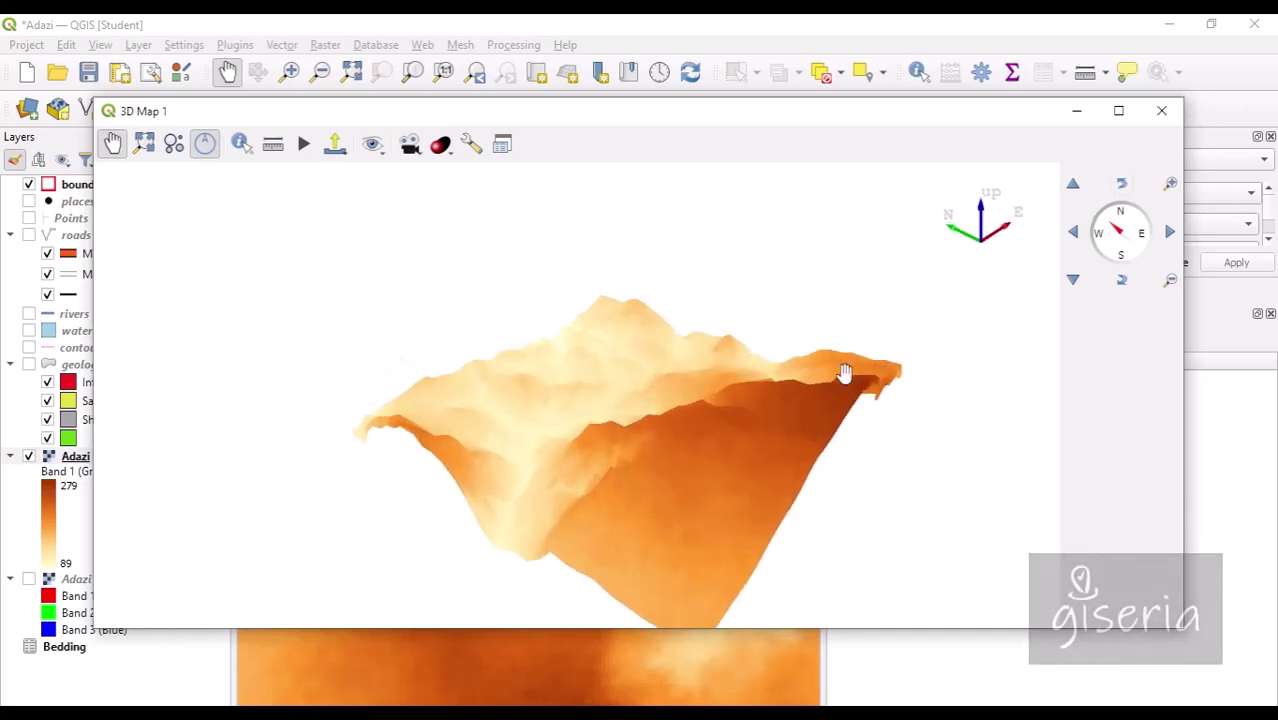
pyautogui.moveTo(668, 419); pyautogui.dragTo(606, 363)
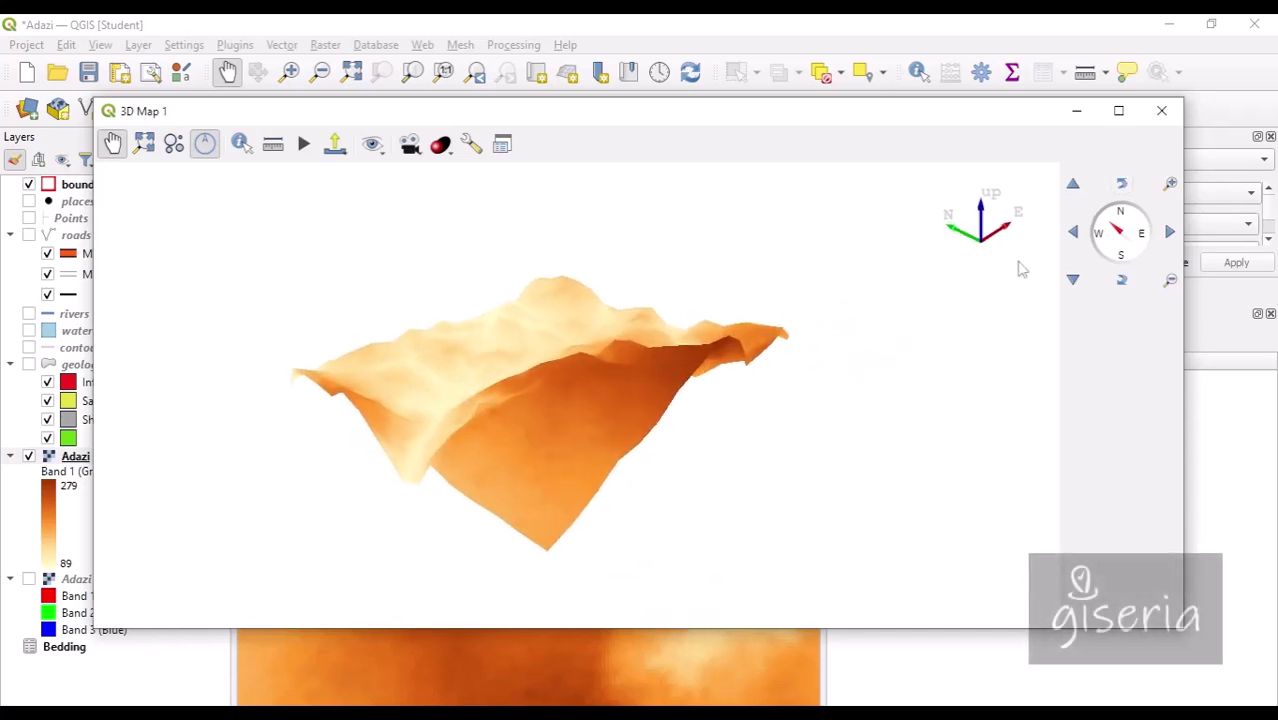
pyautogui.moveTo(1124, 236); pyautogui.dragTo(1210, 274)
pyautogui.moveTo(710, 397); pyautogui.dragTo(583, 402)
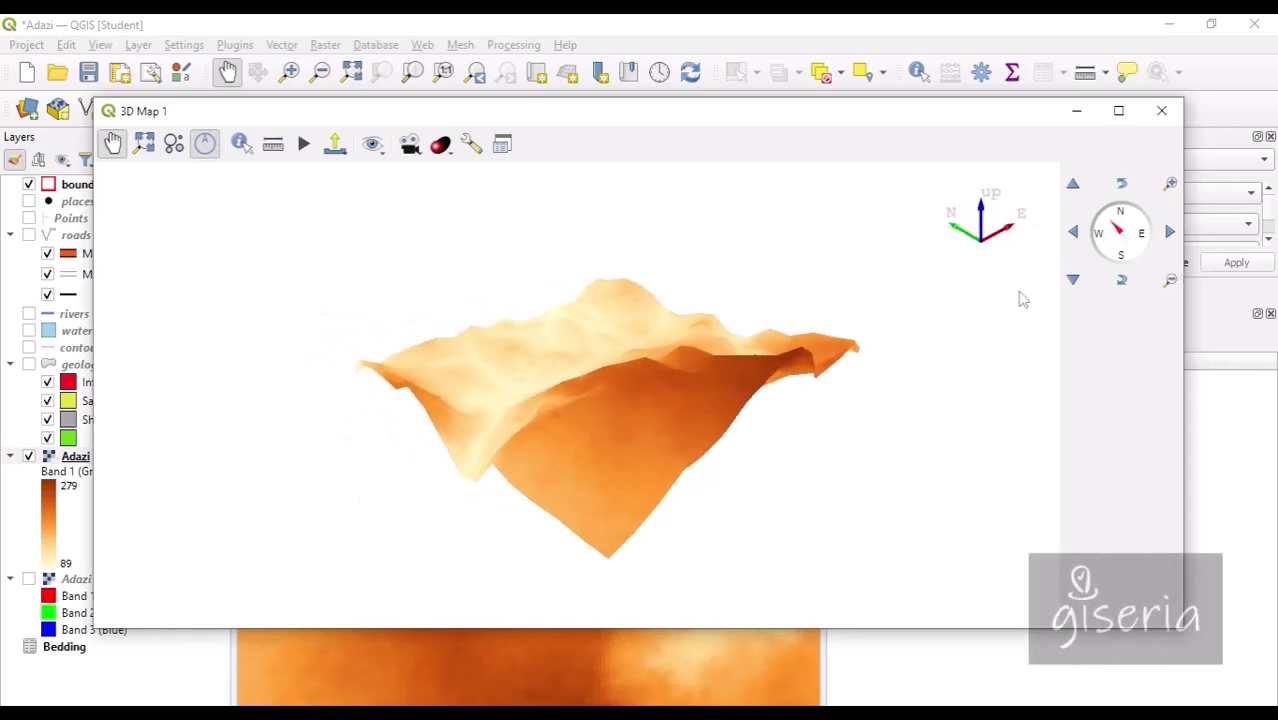
# Step: Adjust the tilt, position and zoom of the 3D terrain to examine its relief from the corner view
pyautogui.click(1121, 280)
pyautogui.click(1122, 184)
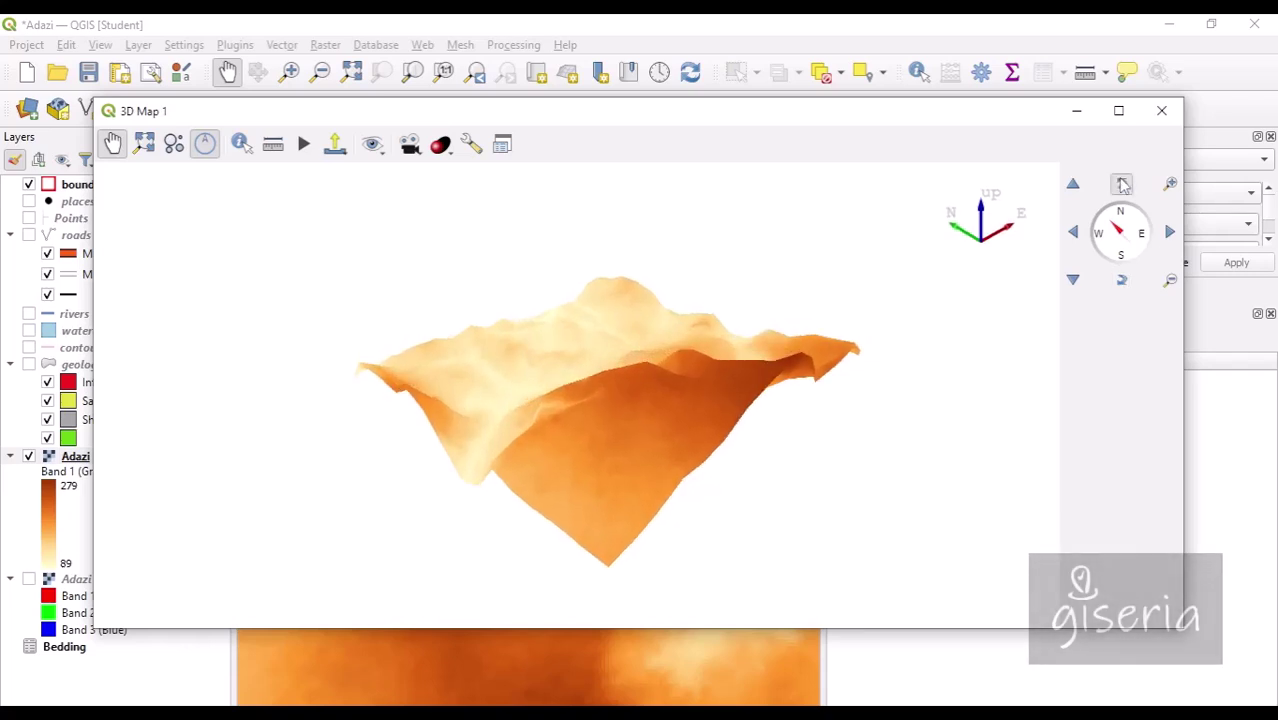
pyautogui.moveTo(707, 434); pyautogui.dragTo(628, 371)
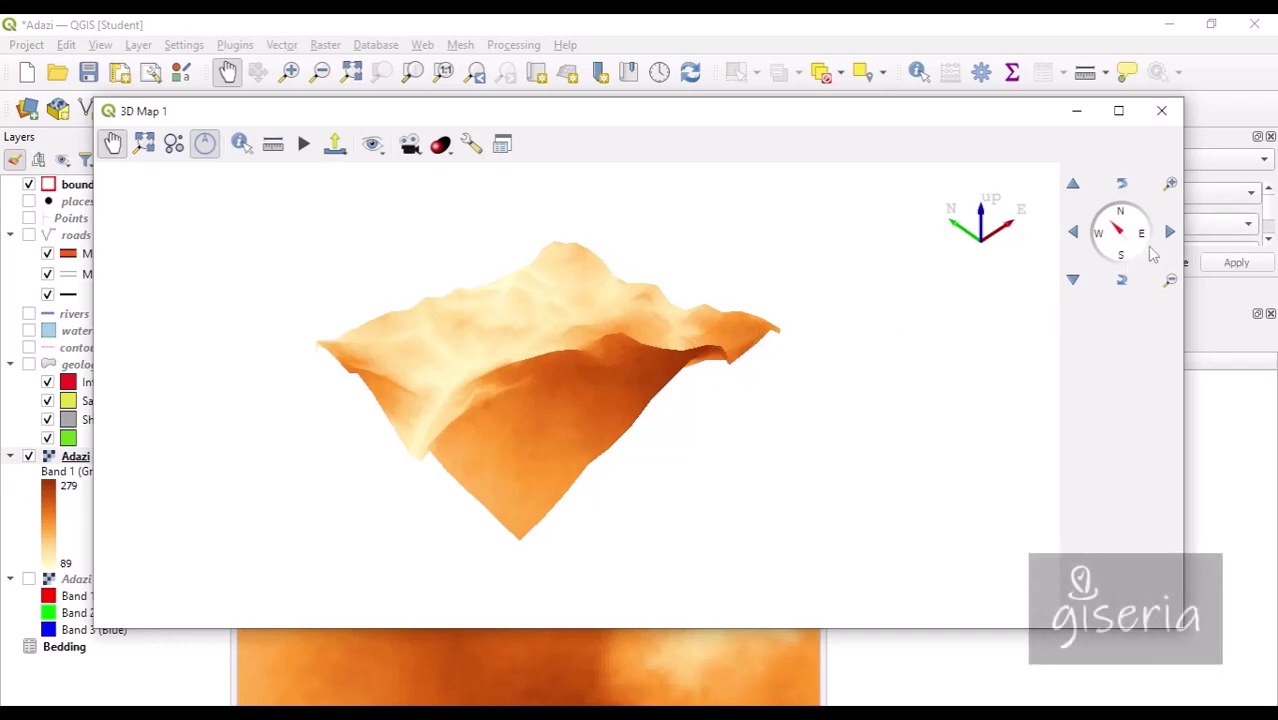
pyautogui.moveTo(1138, 256)
pyautogui.mouseDown()
pyautogui.moveTo(1127, 255)
pyautogui.moveTo(1147, 243)
pyautogui.moveTo(1132, 250)
pyautogui.mouseUp()
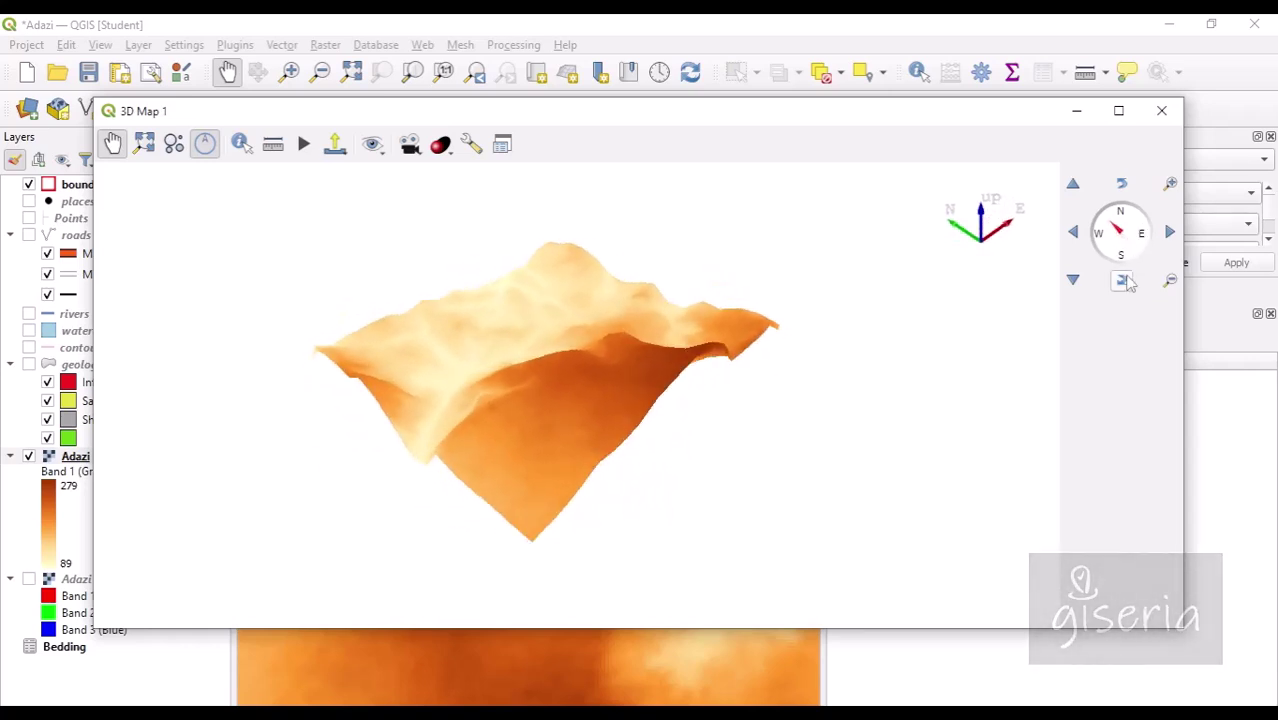
pyautogui.click(1121, 184)
pyautogui.click(1121, 280)
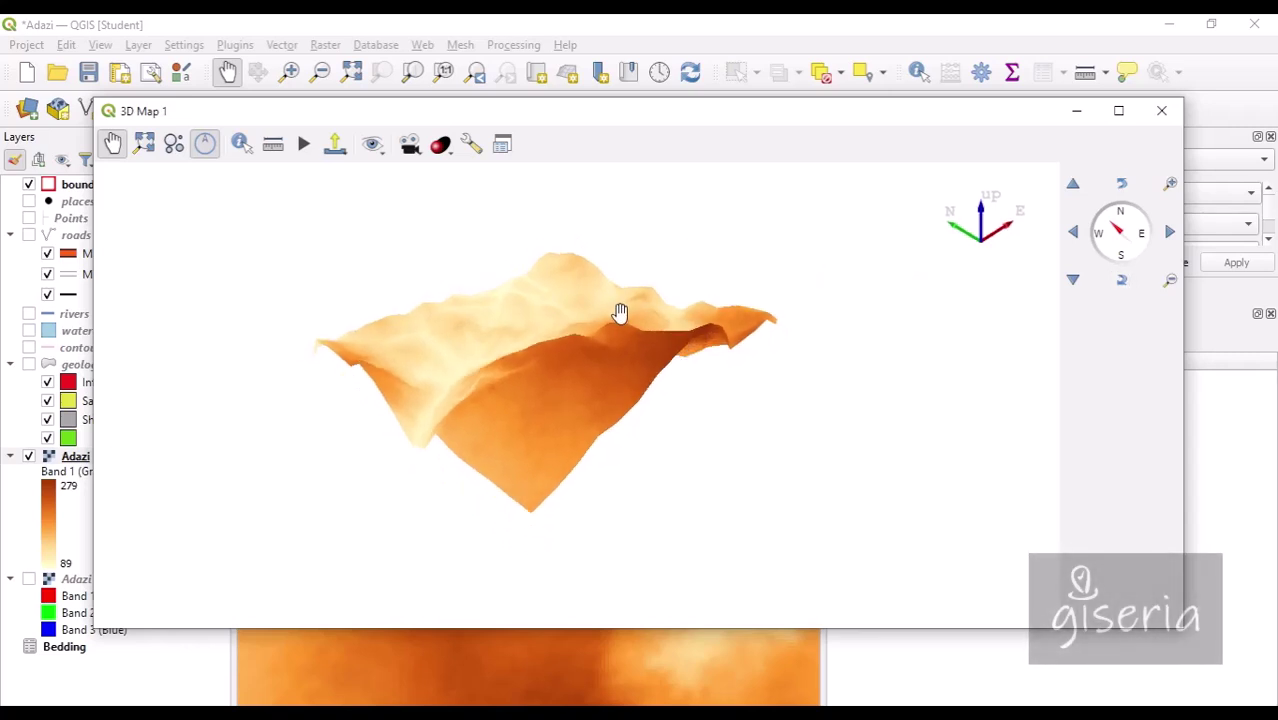
pyautogui.scroll(3, 596, 288)
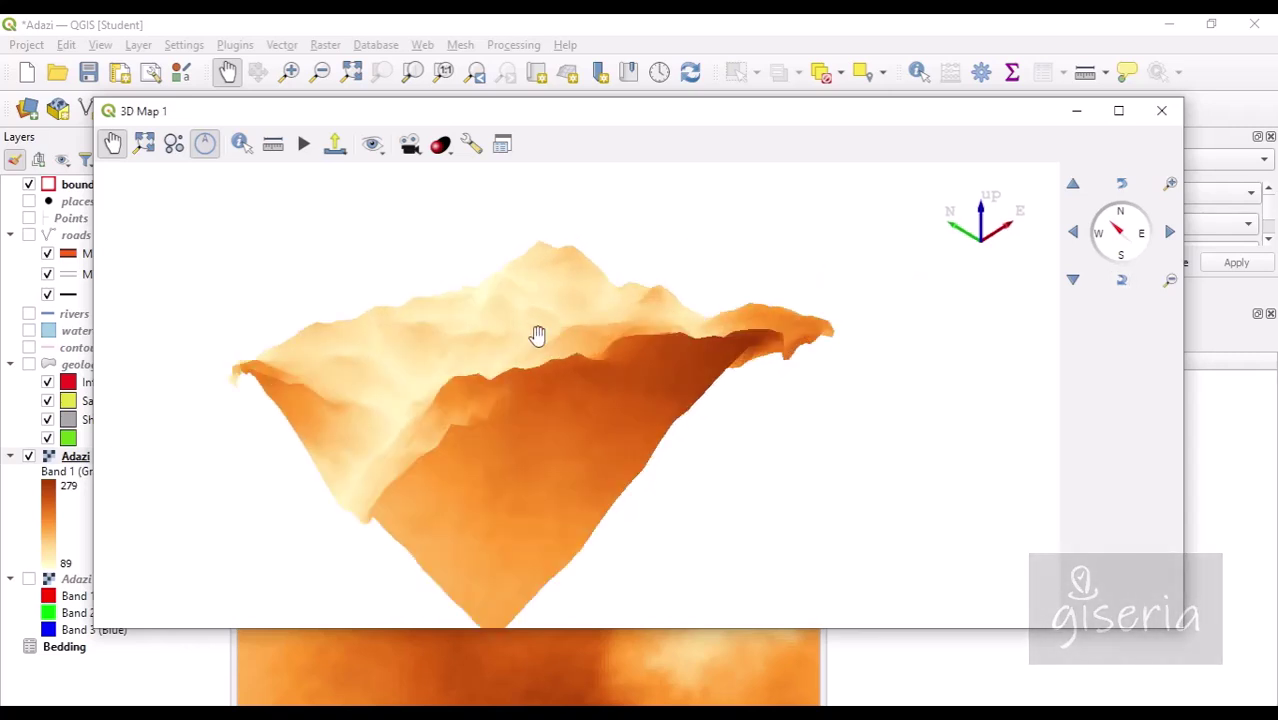
pyautogui.scroll(-1, 540, 330)
pyautogui.scroll(1, 549, 304)
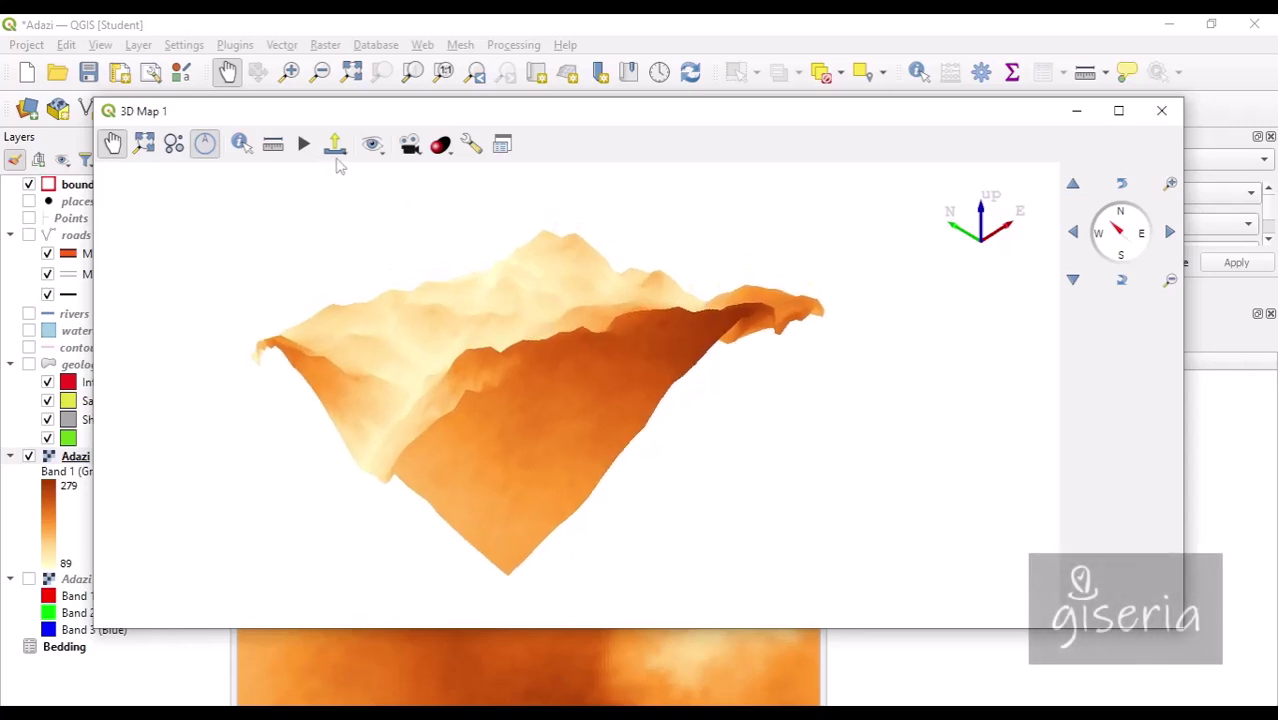
# Step: Start saving the 3D view as an image and create a folder named 3D inside the Adazi folder as its destination
pyautogui.click(335, 145)
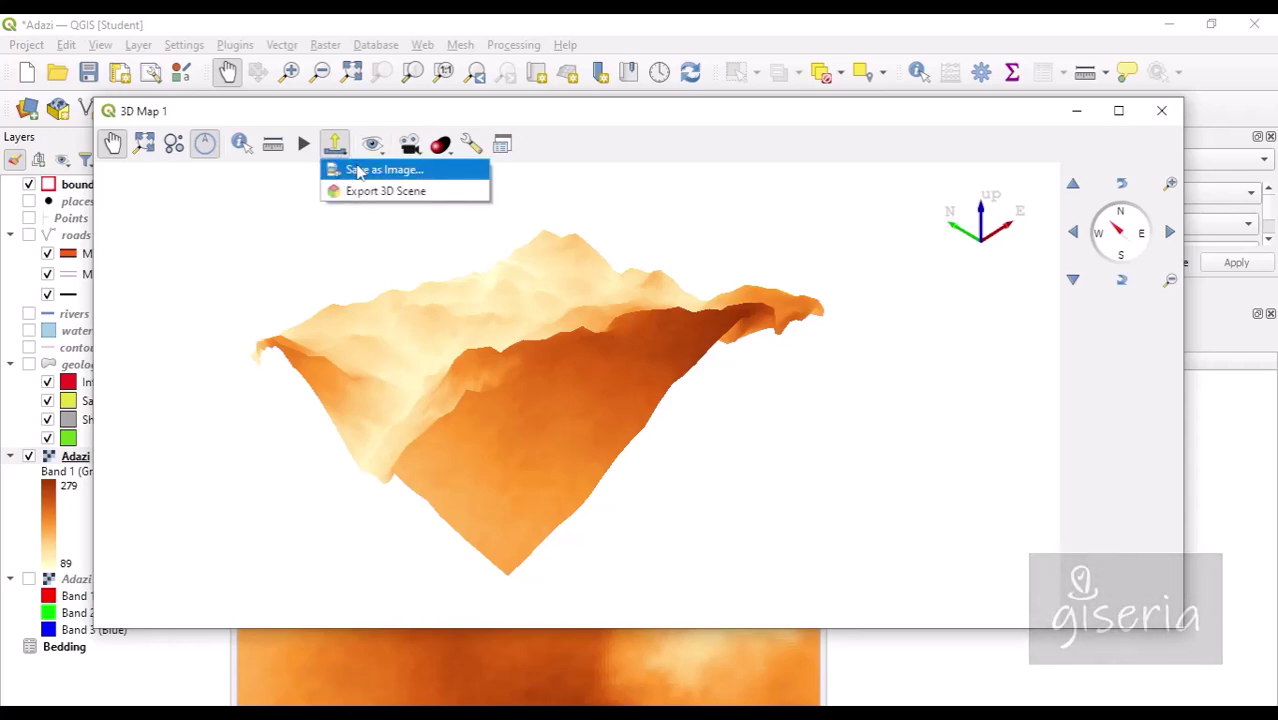
pyautogui.click(358, 172)
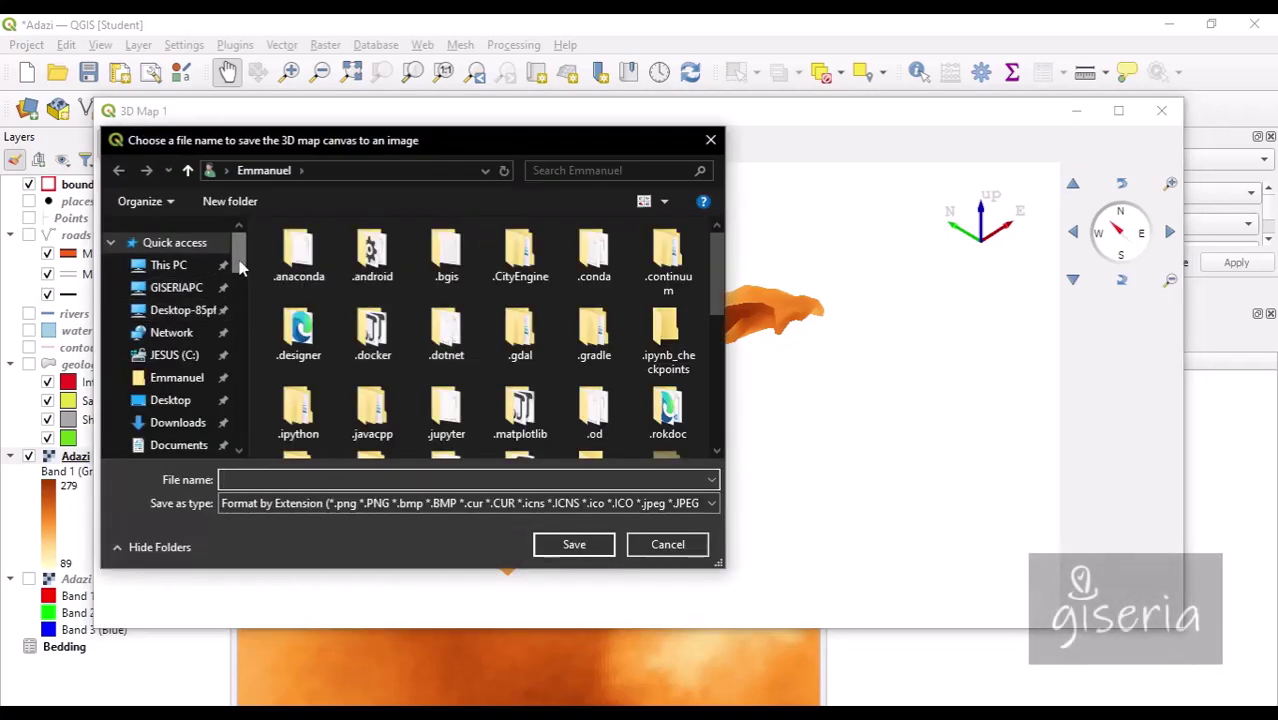
pyautogui.moveTo(240, 265); pyautogui.dragTo(240, 385)
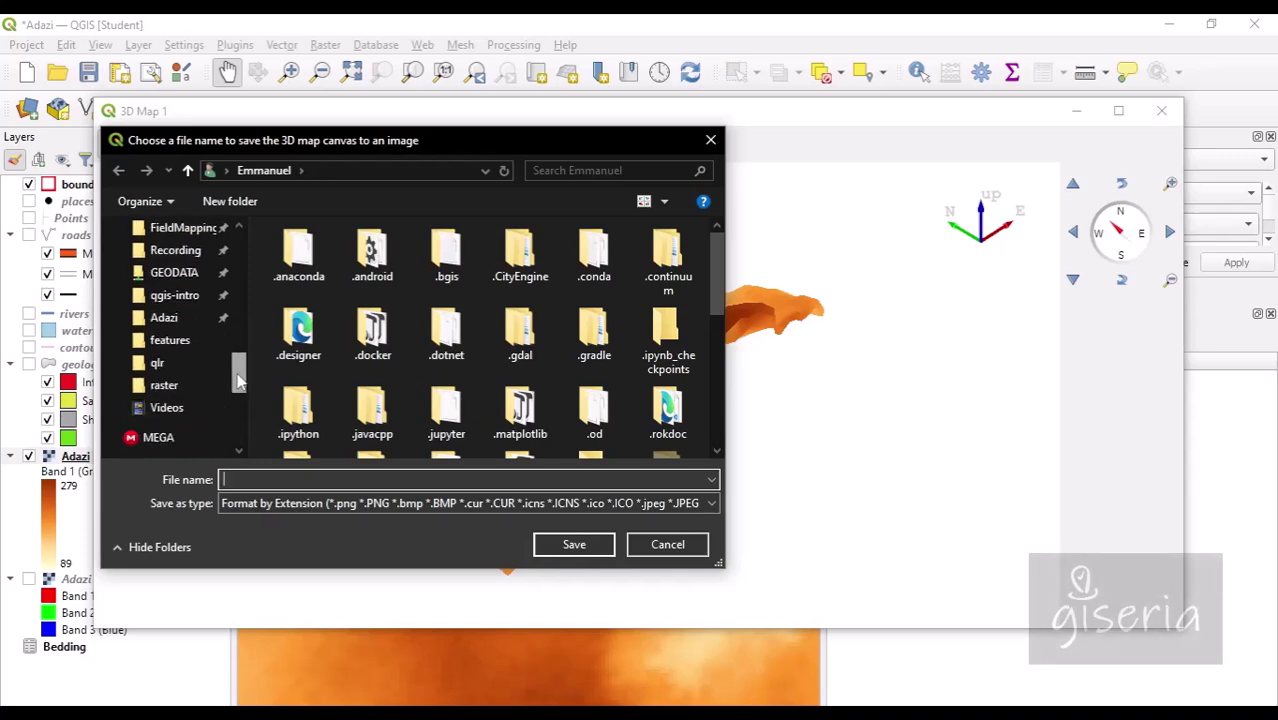
pyautogui.click(168, 319)
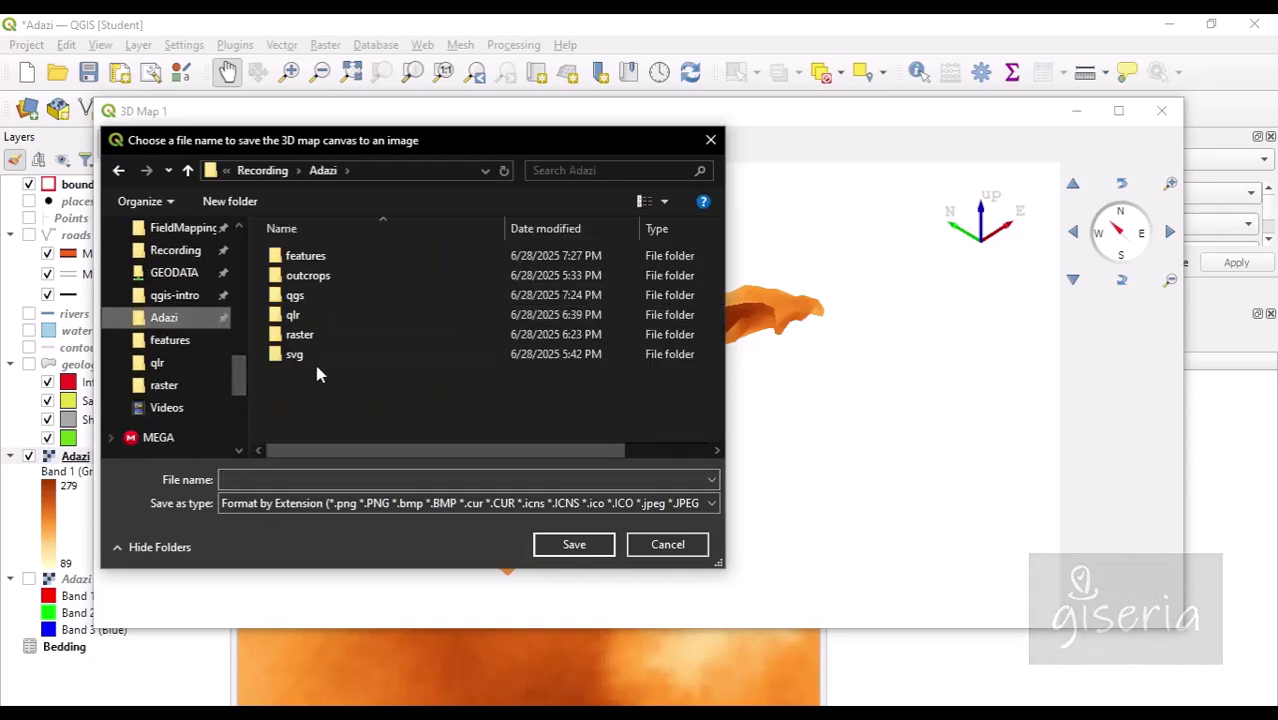
pyautogui.click(254, 203)
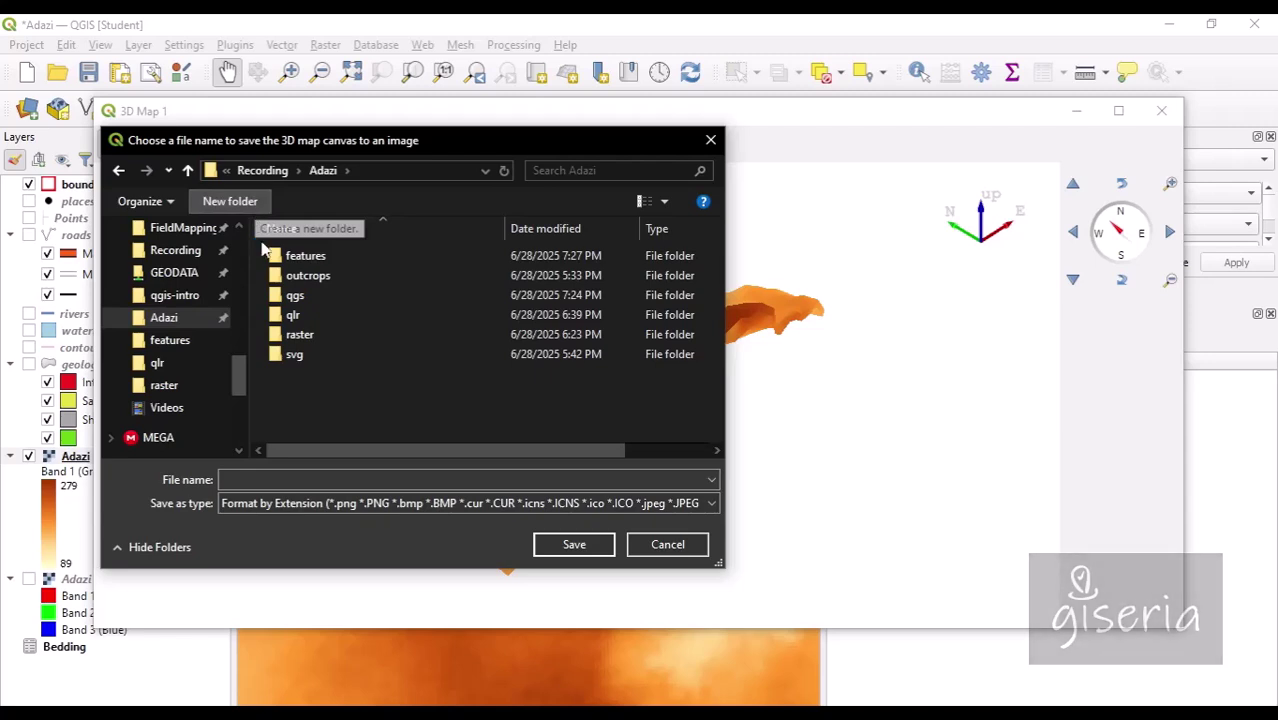
pyautogui.write('3D')
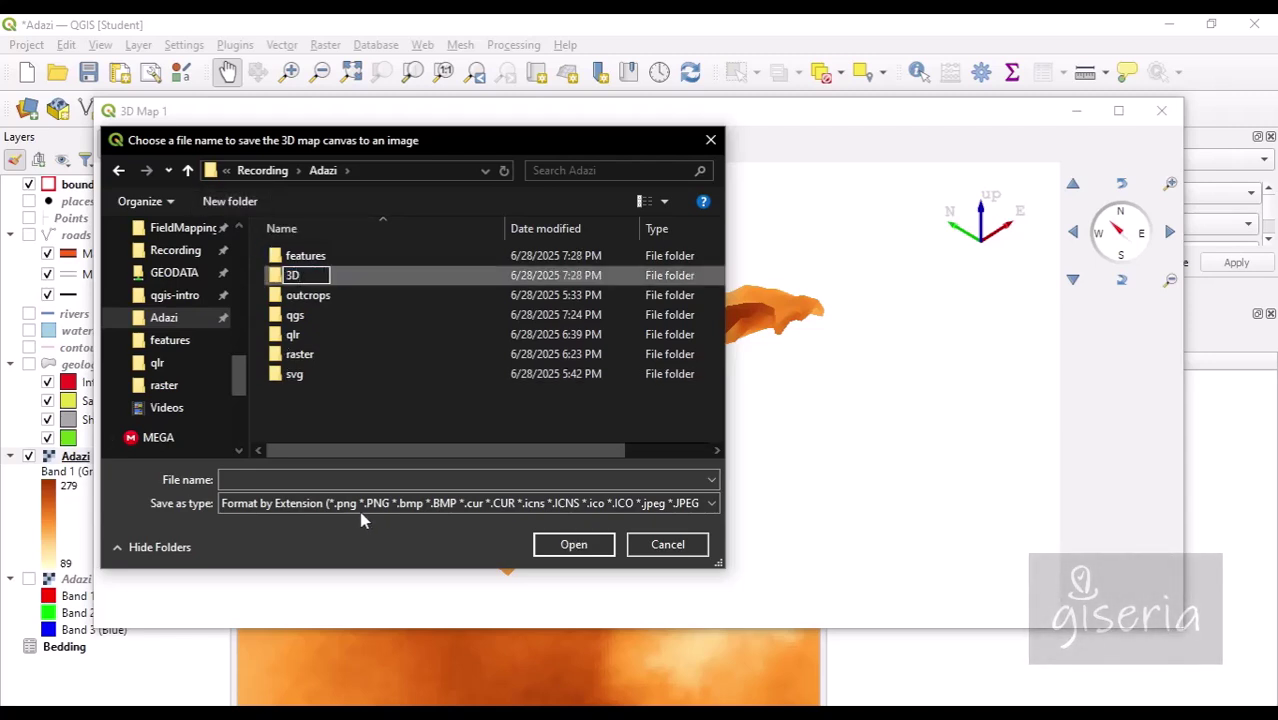
pyautogui.press('Return')
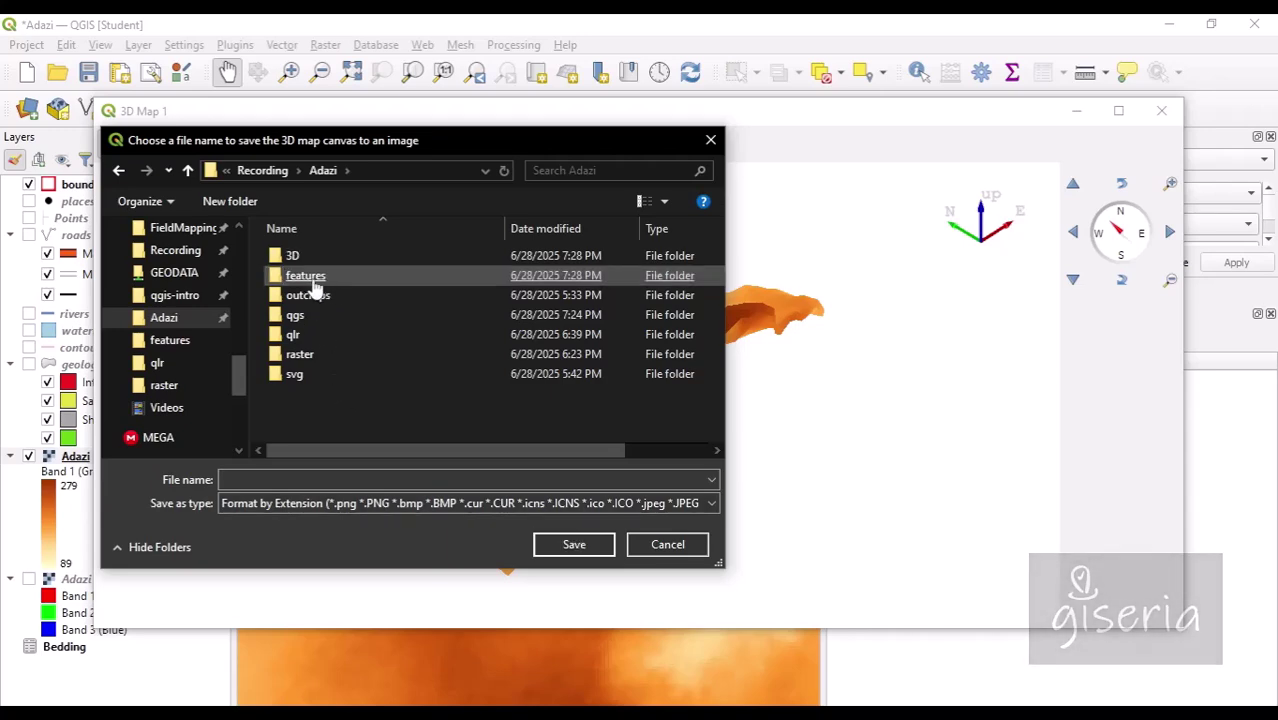
pyautogui.doubleClick(293, 255)
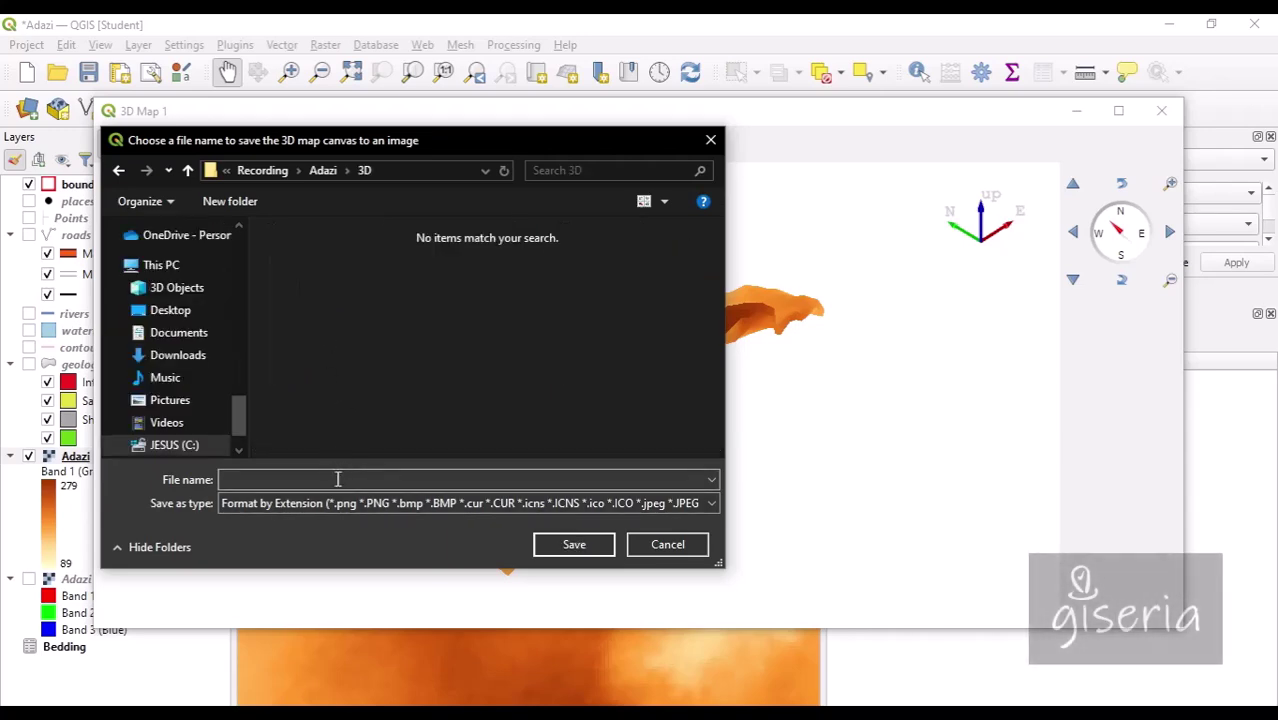
# Step: Save the 3D view image in PNG format under the file name Scene1
pyautogui.click(363, 503)
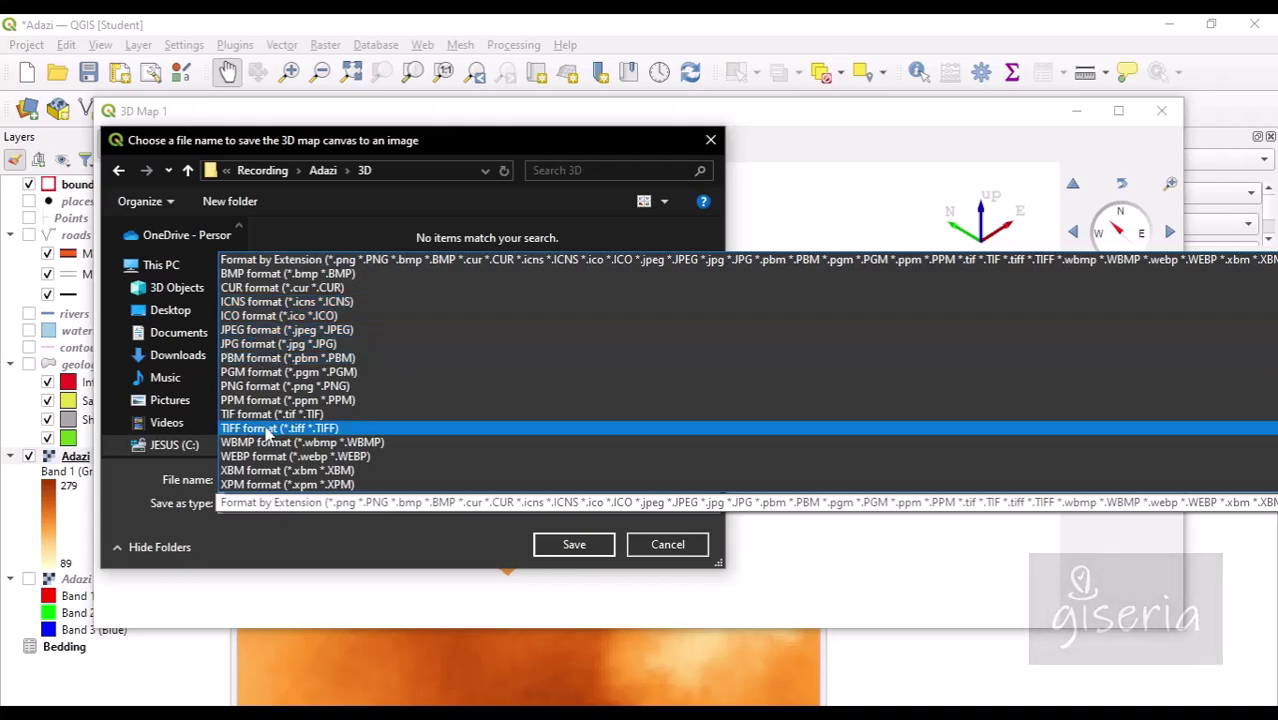
pyautogui.click(267, 388)
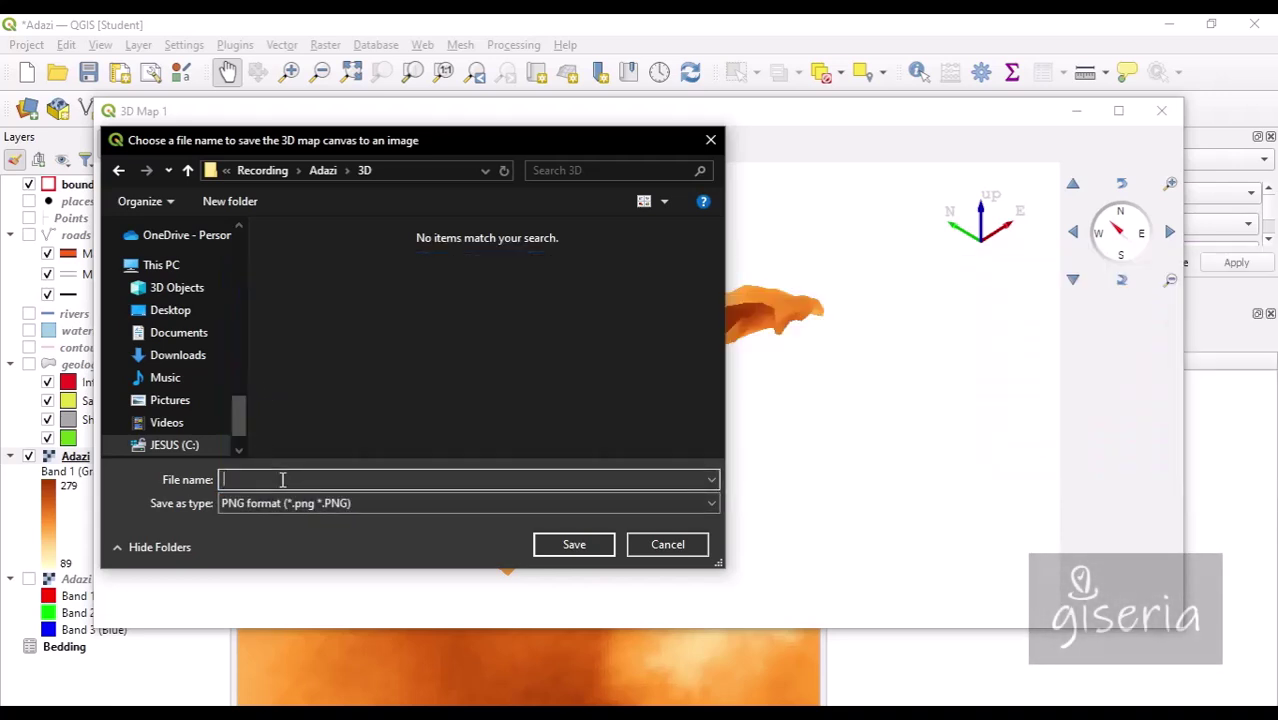
pyautogui.click(282, 480)
pyautogui.click(556, 550)
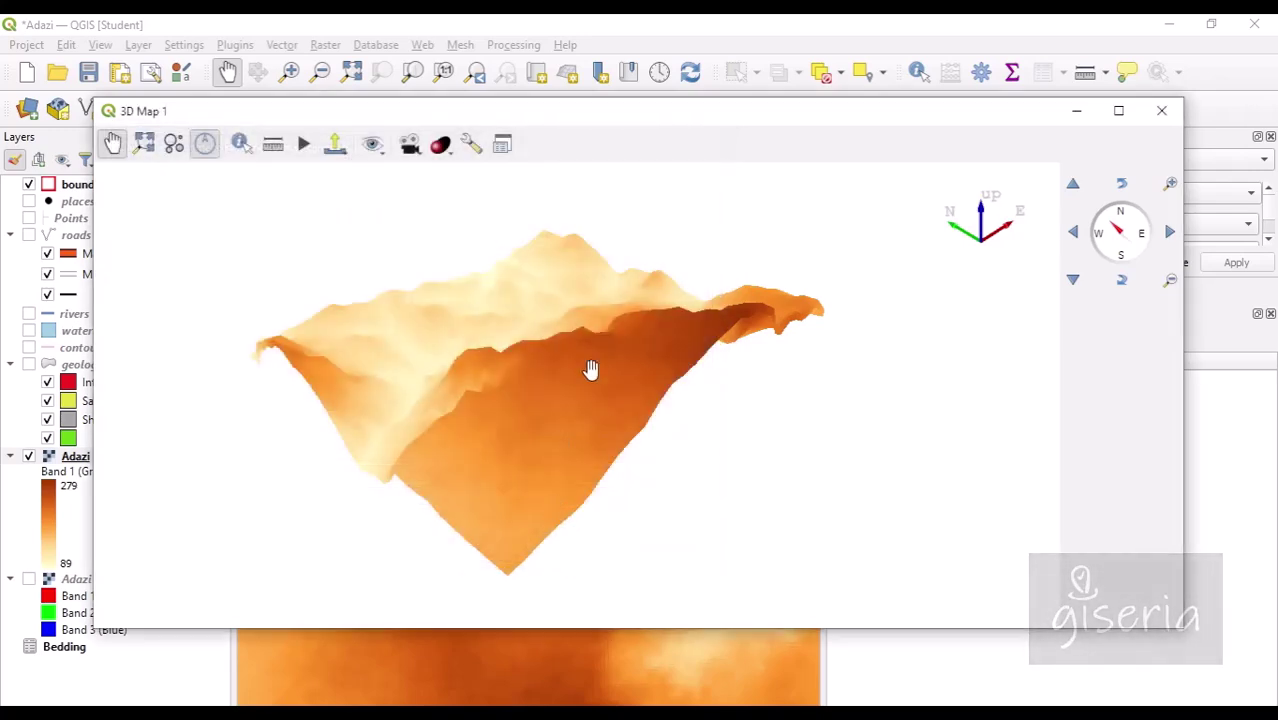
# Step: Switch to File Explorer, view the exported Scene1.png from Adazi's 3D folder, and return to the 3D map in QGIS
pyautogui.moveTo(290, 712)
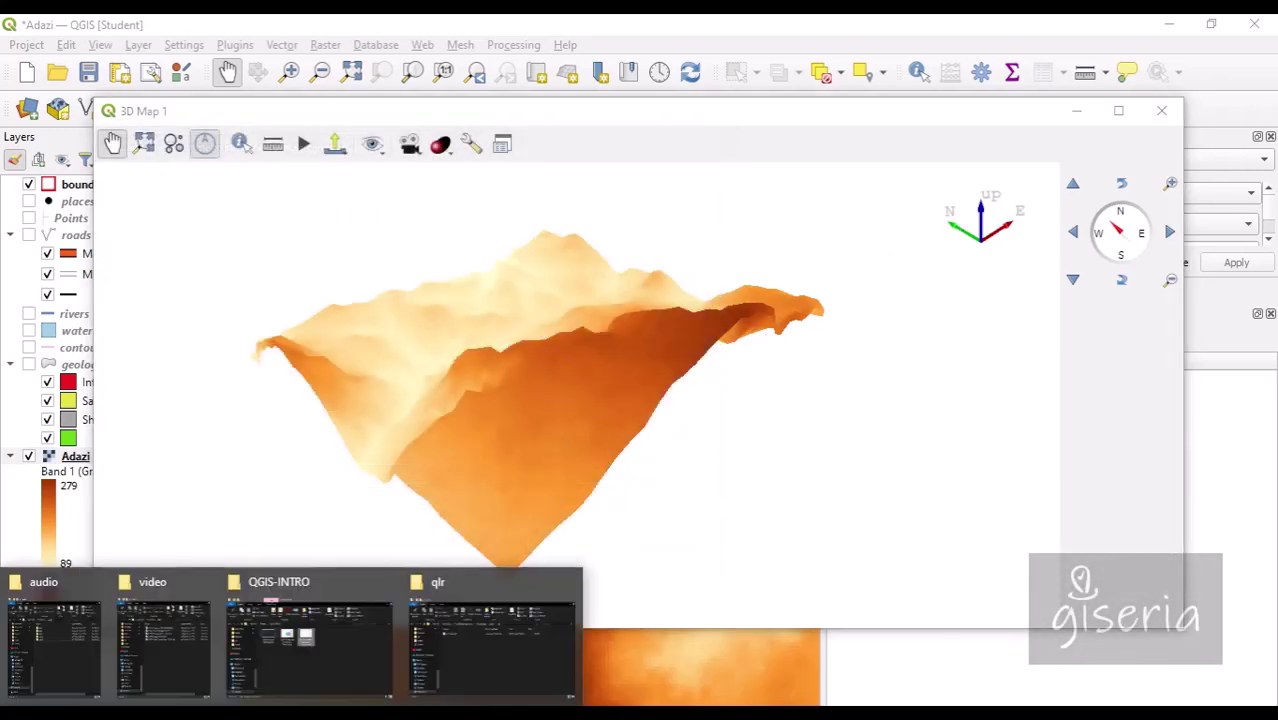
pyautogui.click(513, 624)
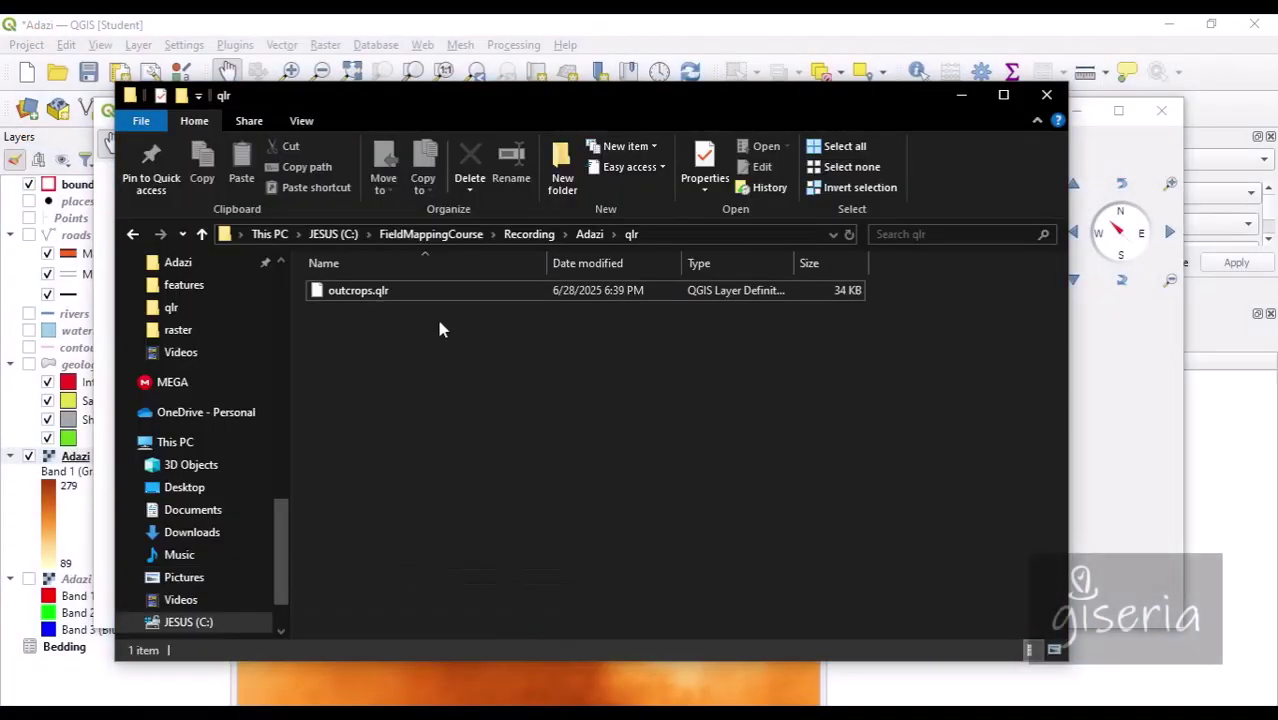
pyautogui.click(615, 240)
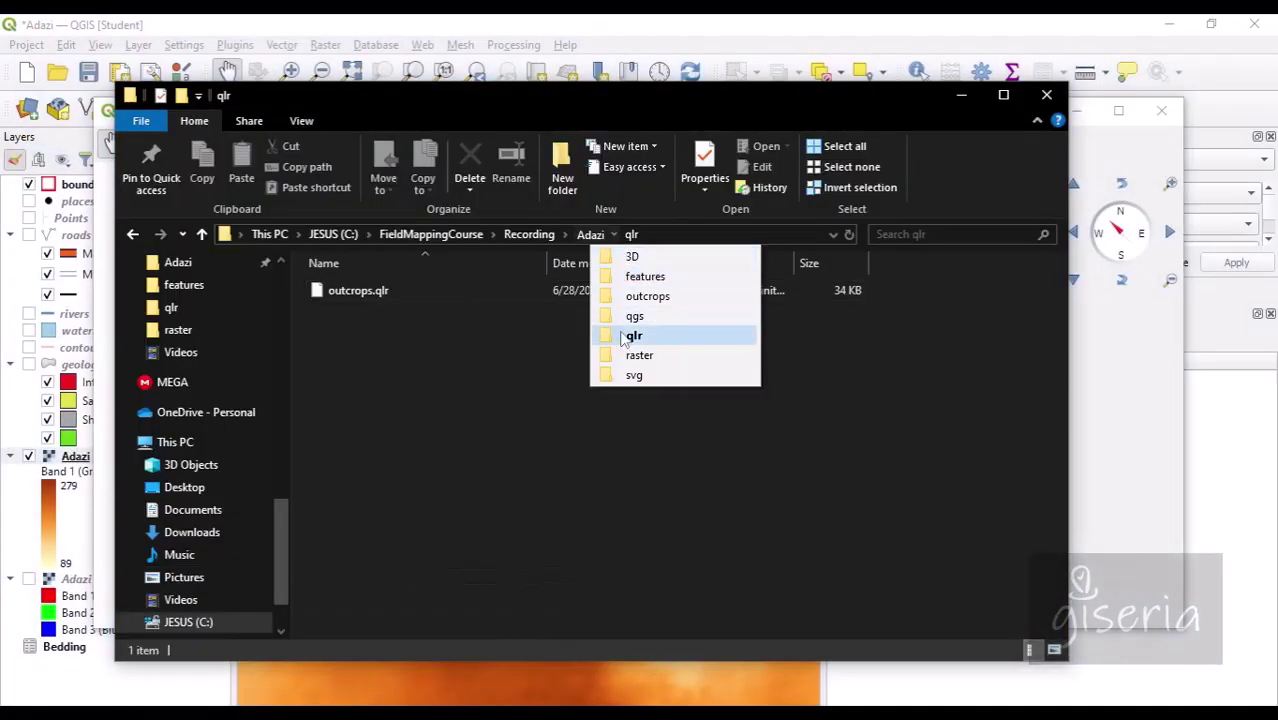
pyautogui.click(632, 255)
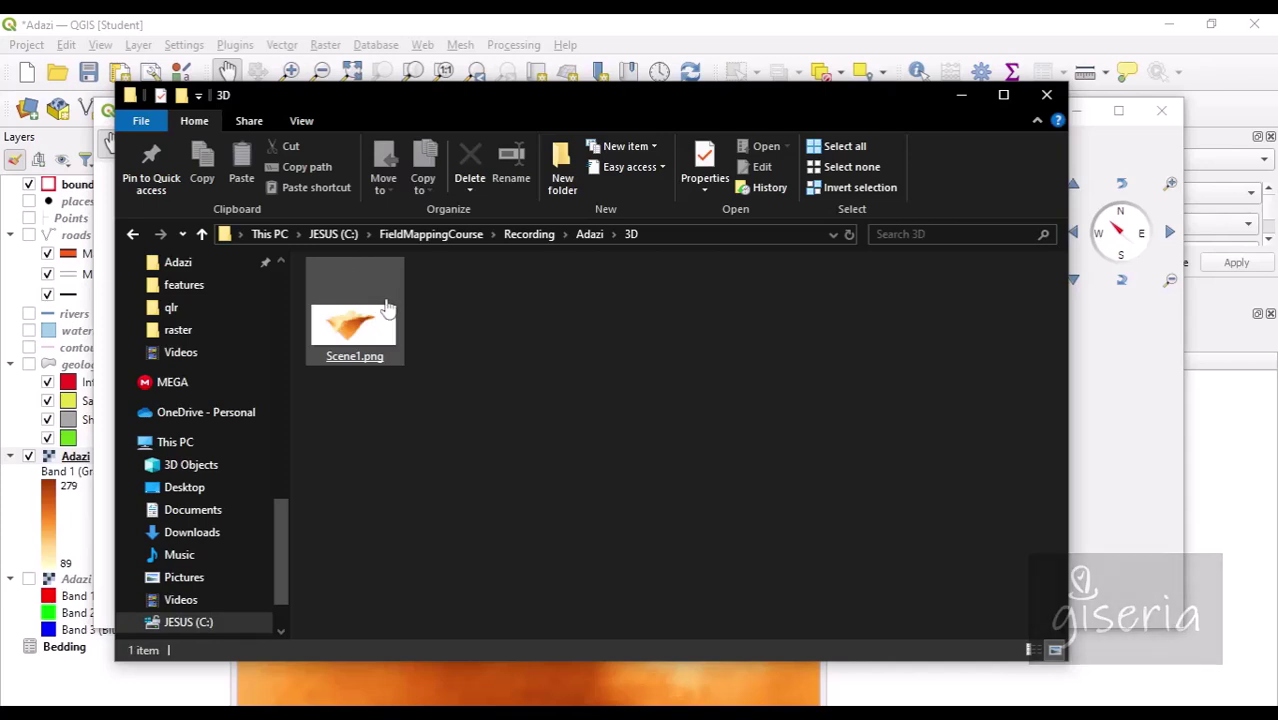
pyautogui.click(385, 297)
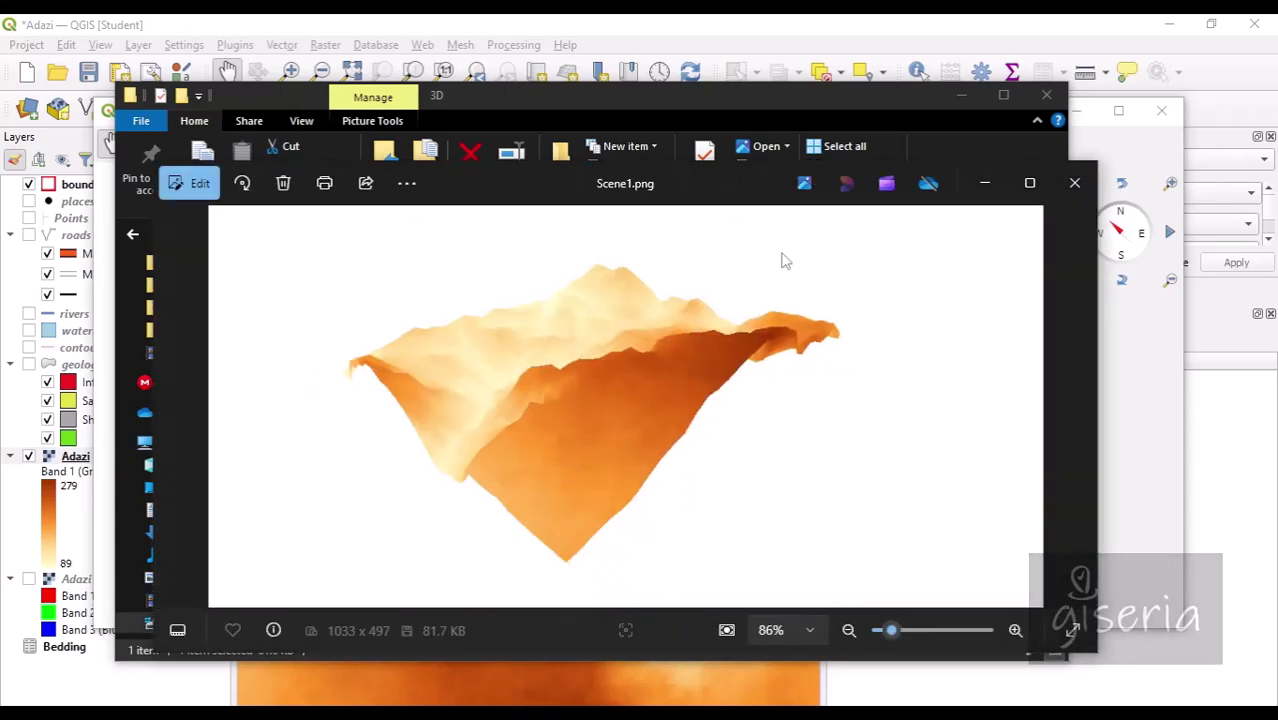
pyautogui.click(1070, 183)
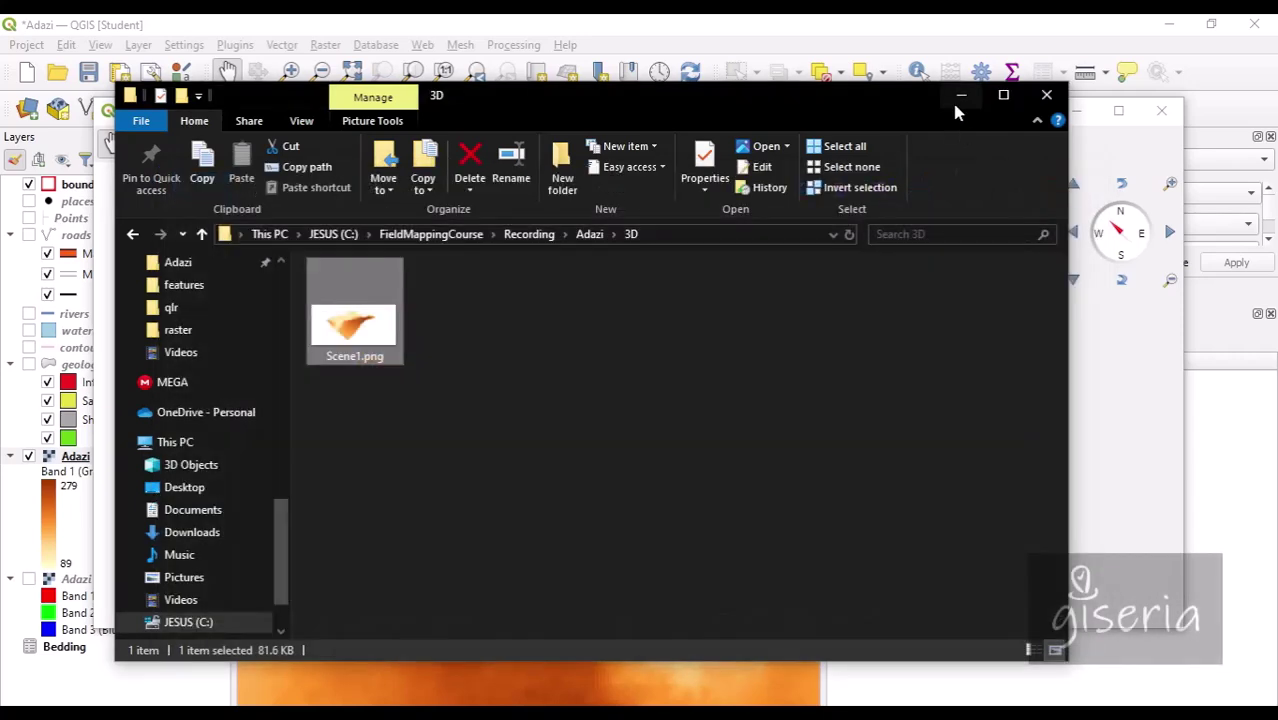
pyautogui.click(953, 97)
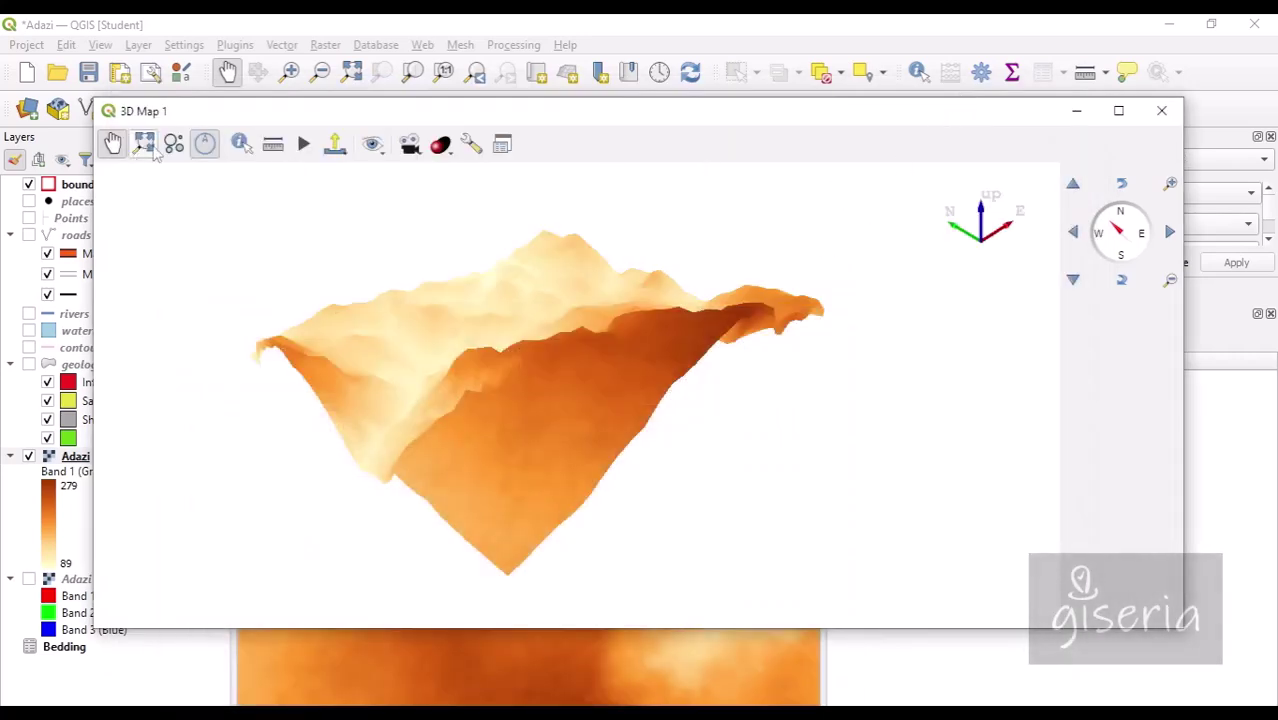
# Step: Close the 3D map window and save the Adazi project
pyautogui.click(1162, 111)
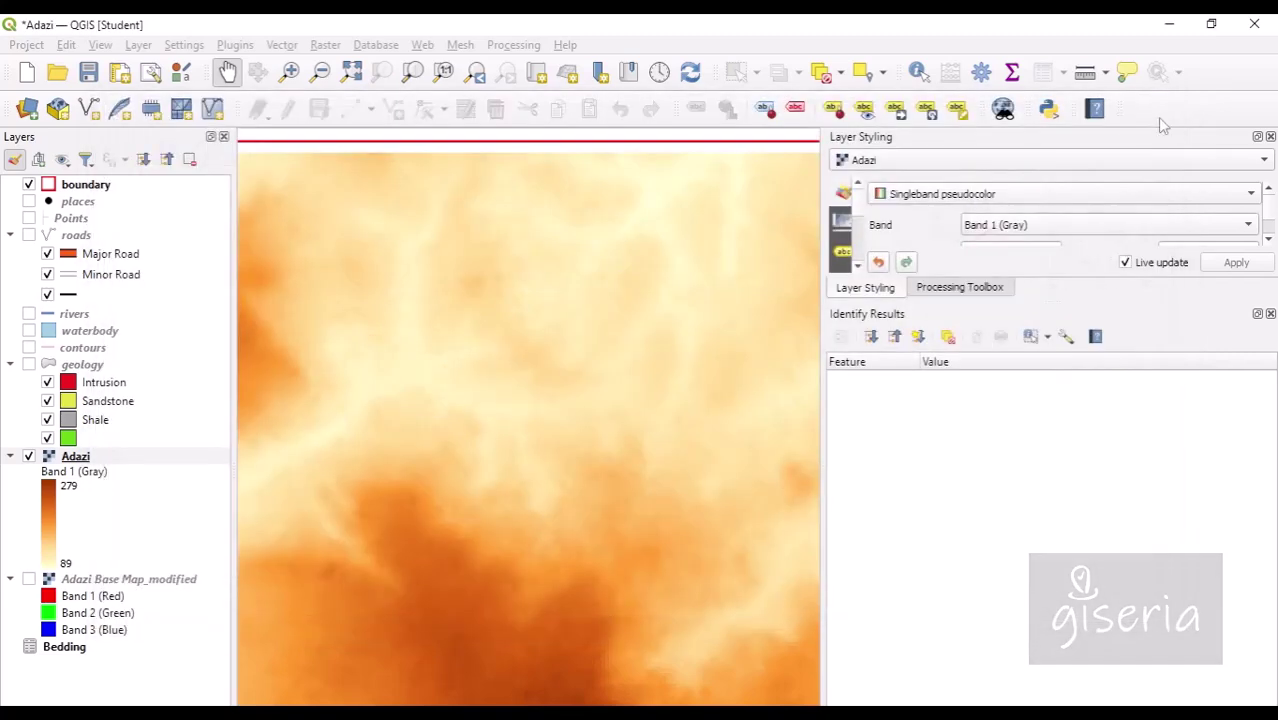
pyautogui.click(89, 72)
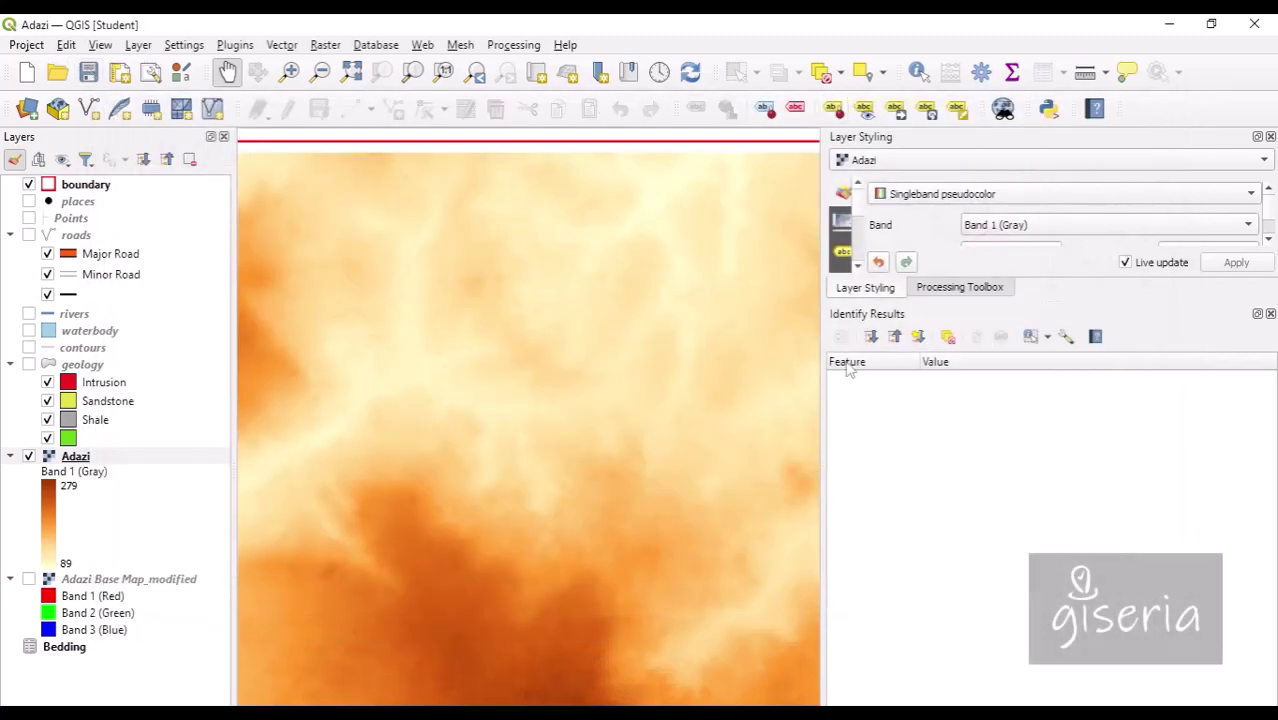
# Step: Hide the Adazi elevation raster and show the geology, contours, waterbody and rivers layers
pyautogui.scroll(-1, 490, 295)
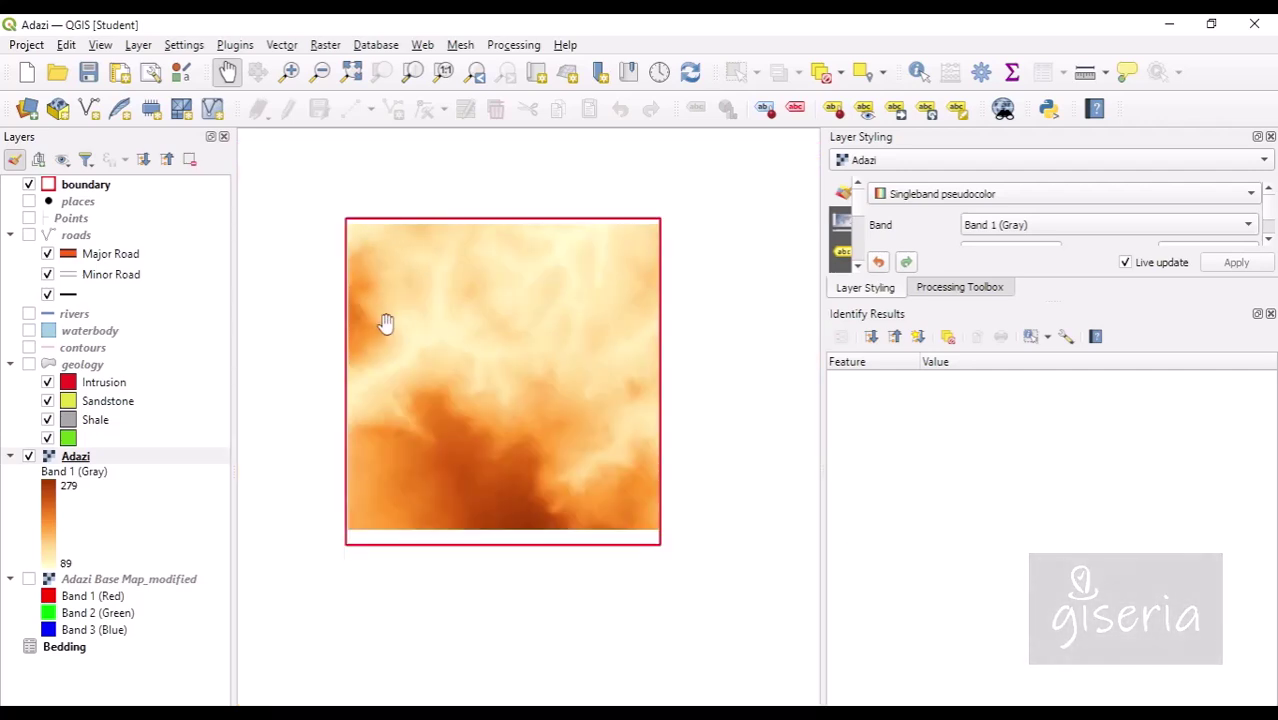
pyautogui.click(31, 458)
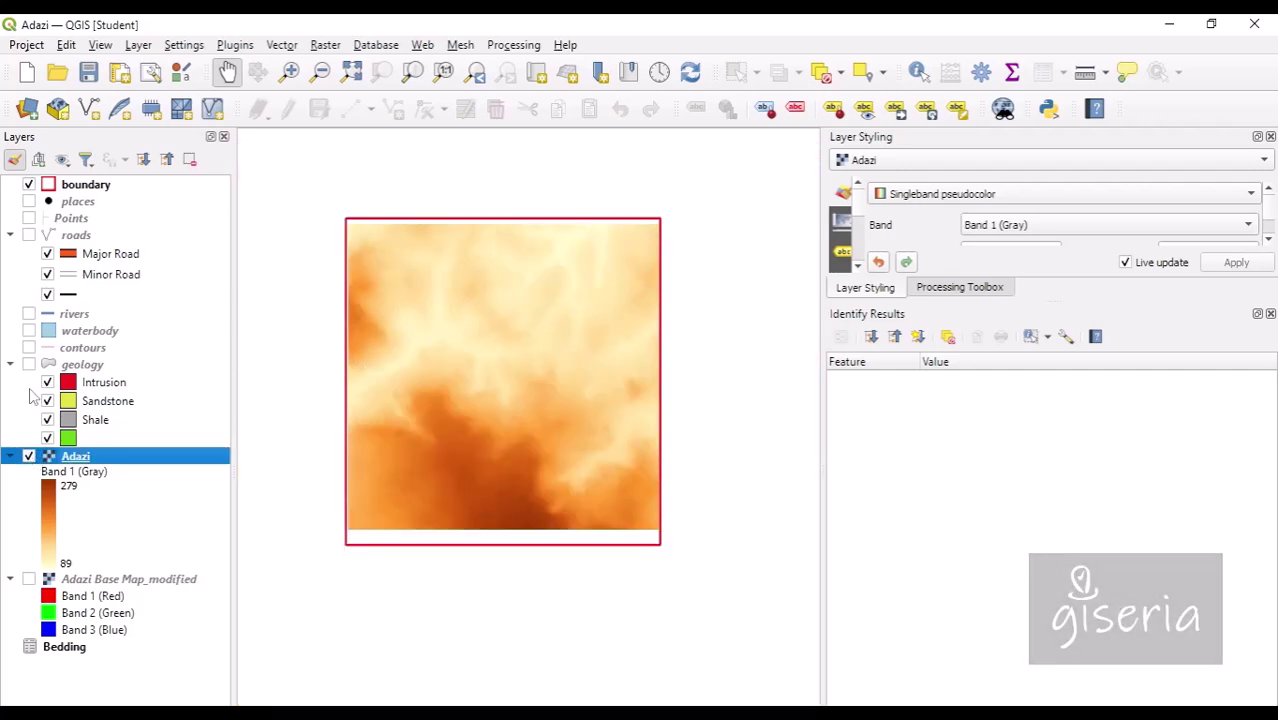
pyautogui.click(29, 457)
pyautogui.click(29, 365)
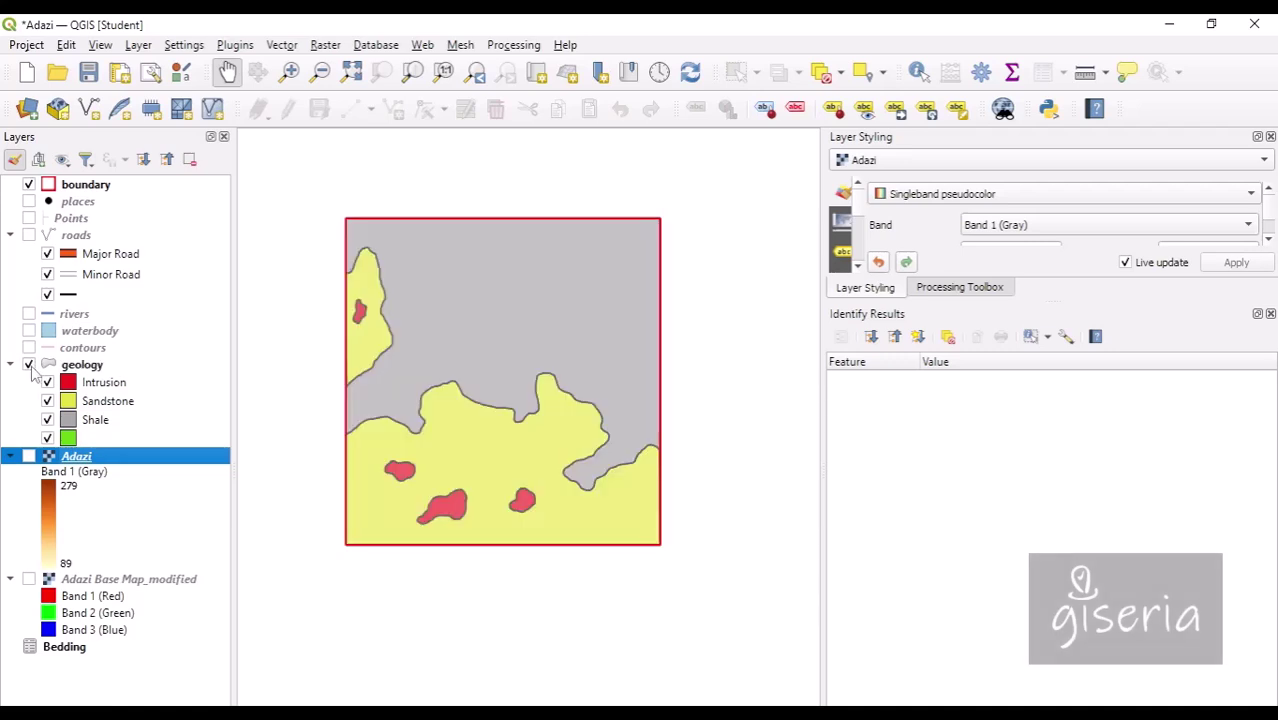
pyautogui.click(29, 348)
pyautogui.click(29, 331)
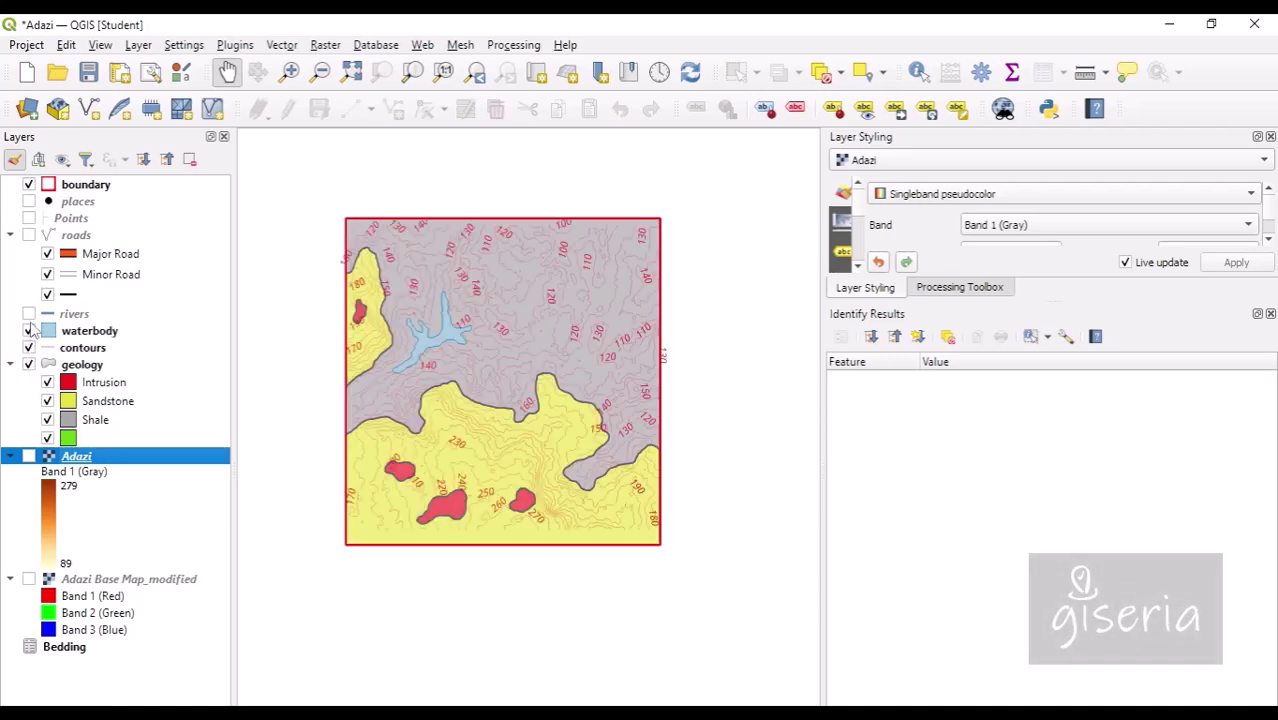
pyautogui.click(29, 314)
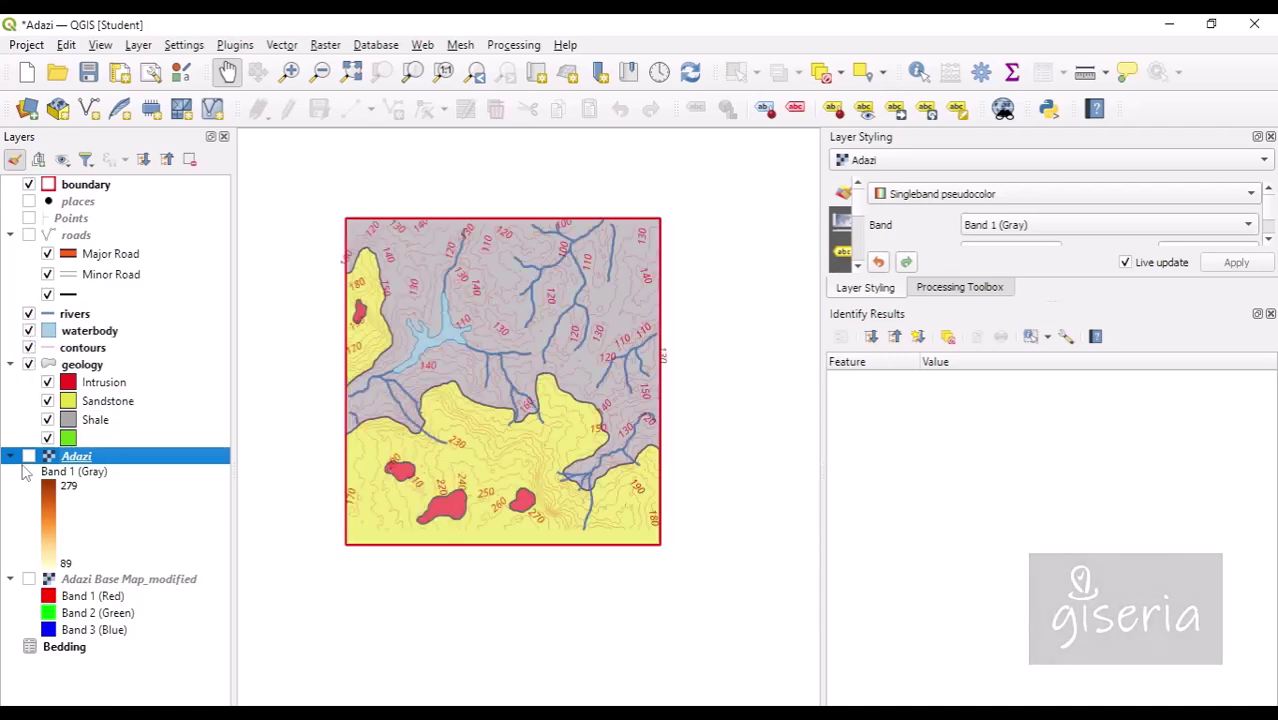
# Step: Show the roads layer and inspect the combined map around the waterbody and western boundary
pyautogui.scroll(3, 445, 430)
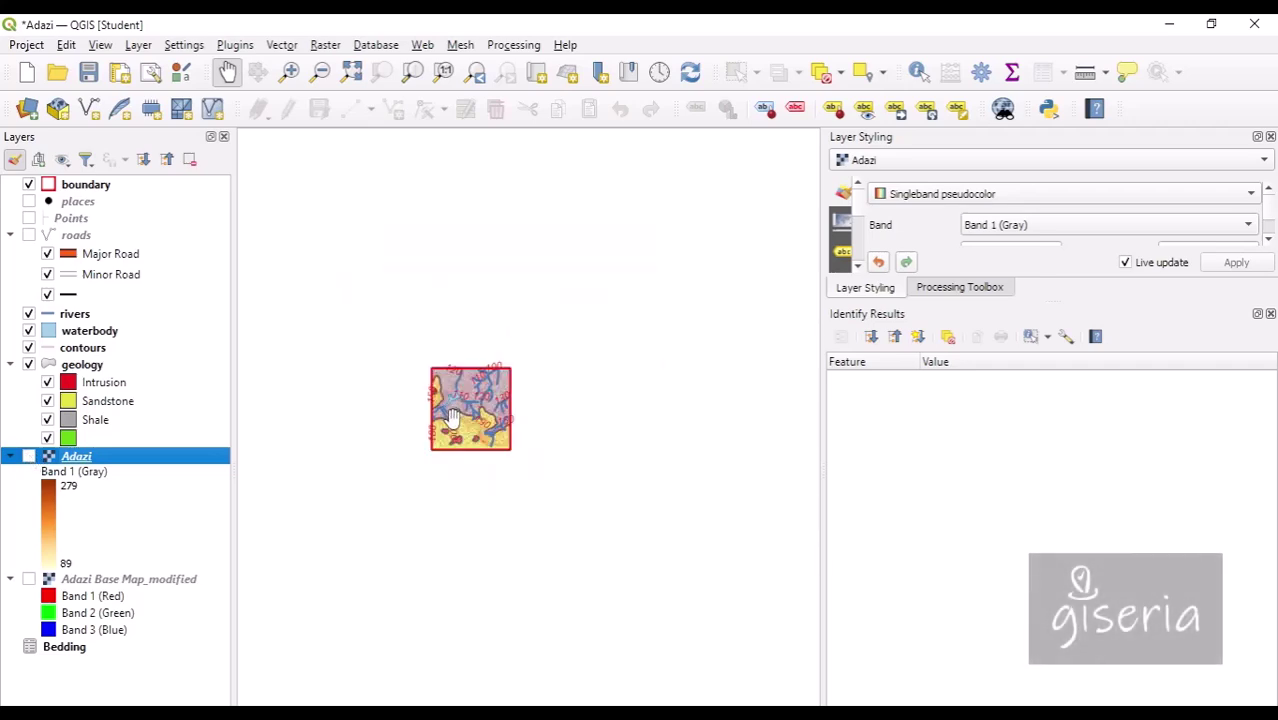
pyautogui.moveTo(515, 390); pyautogui.dragTo(454, 513)
pyautogui.click(28, 347)
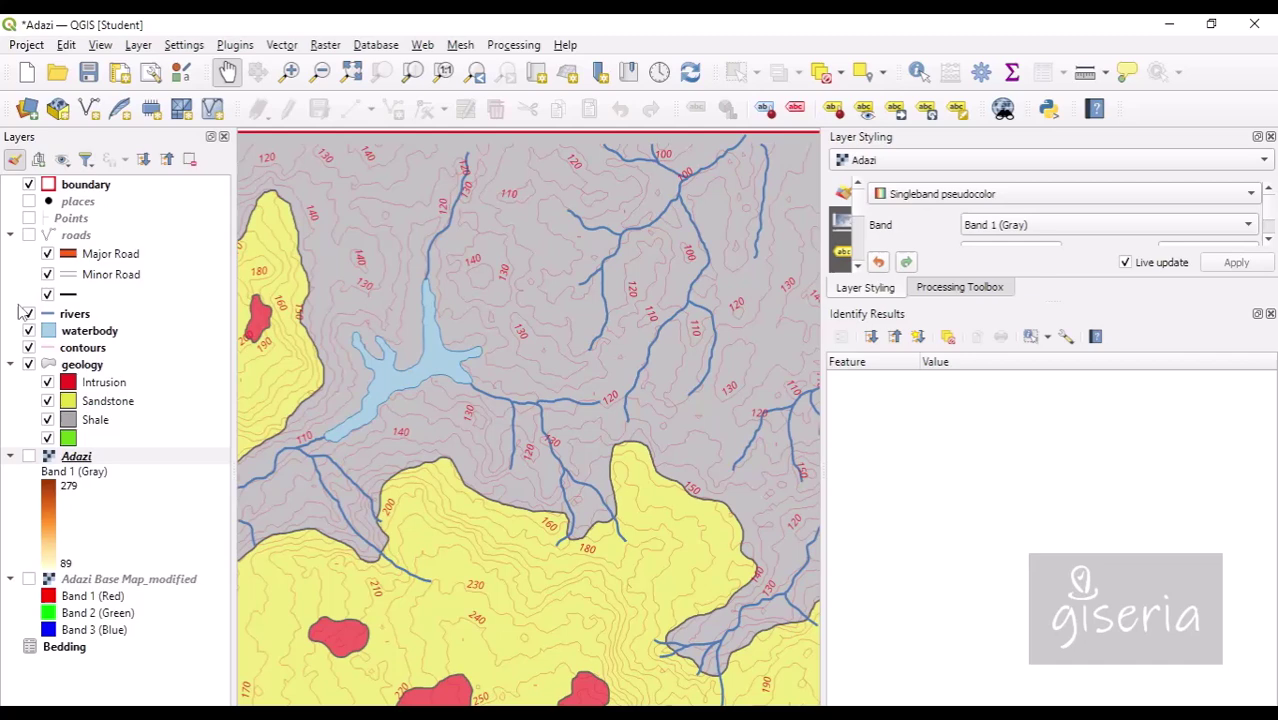
pyautogui.click(28, 235)
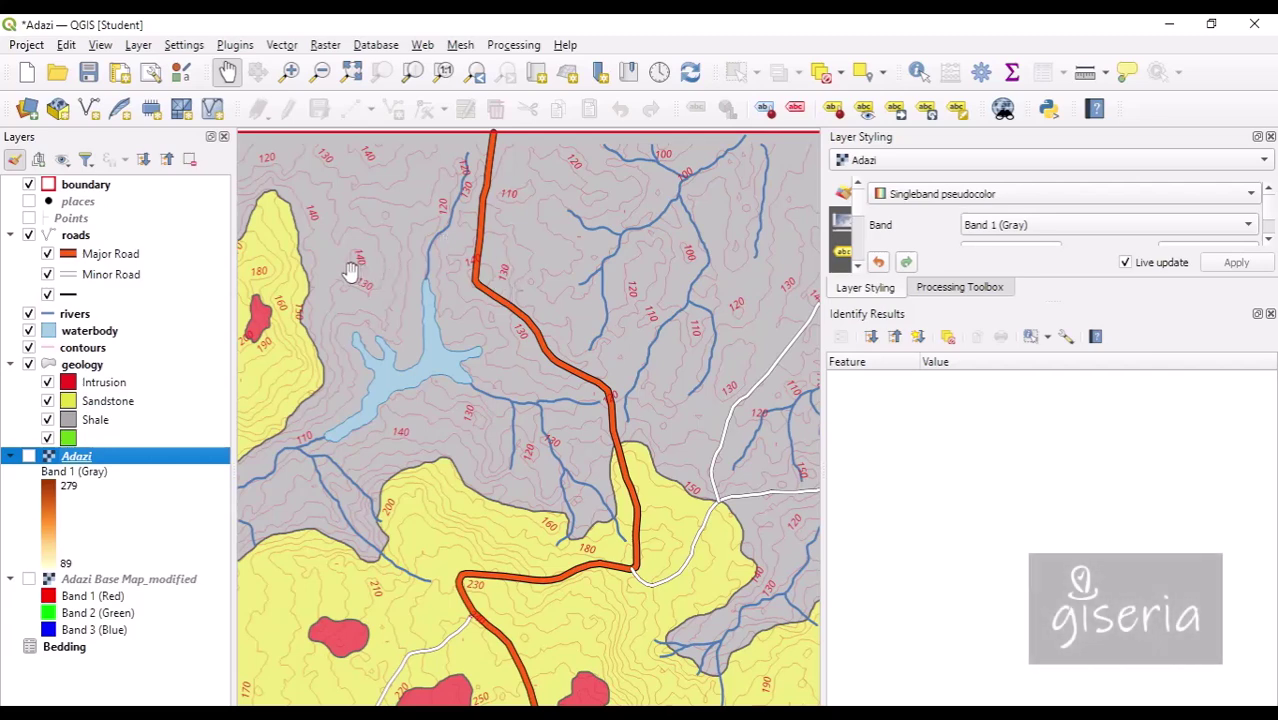
pyautogui.moveTo(345, 262); pyautogui.dragTo(373, 294)
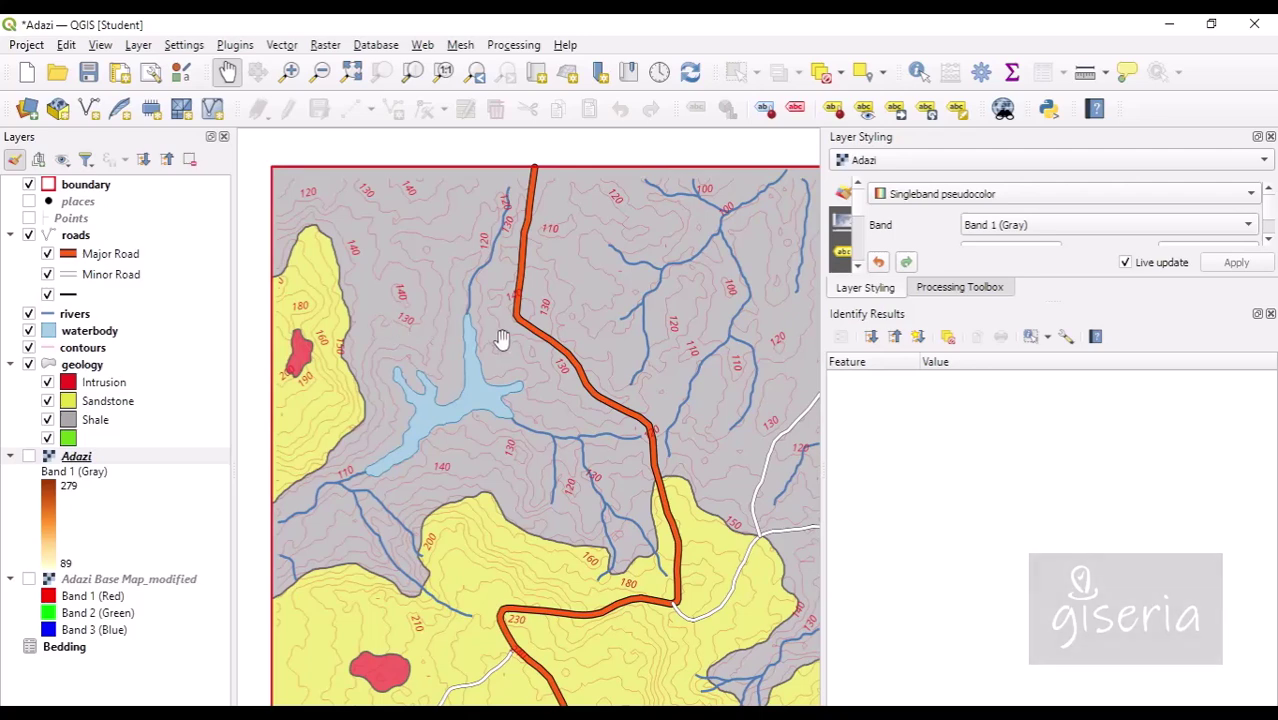
pyautogui.moveTo(530, 353); pyautogui.dragTo(479, 319)
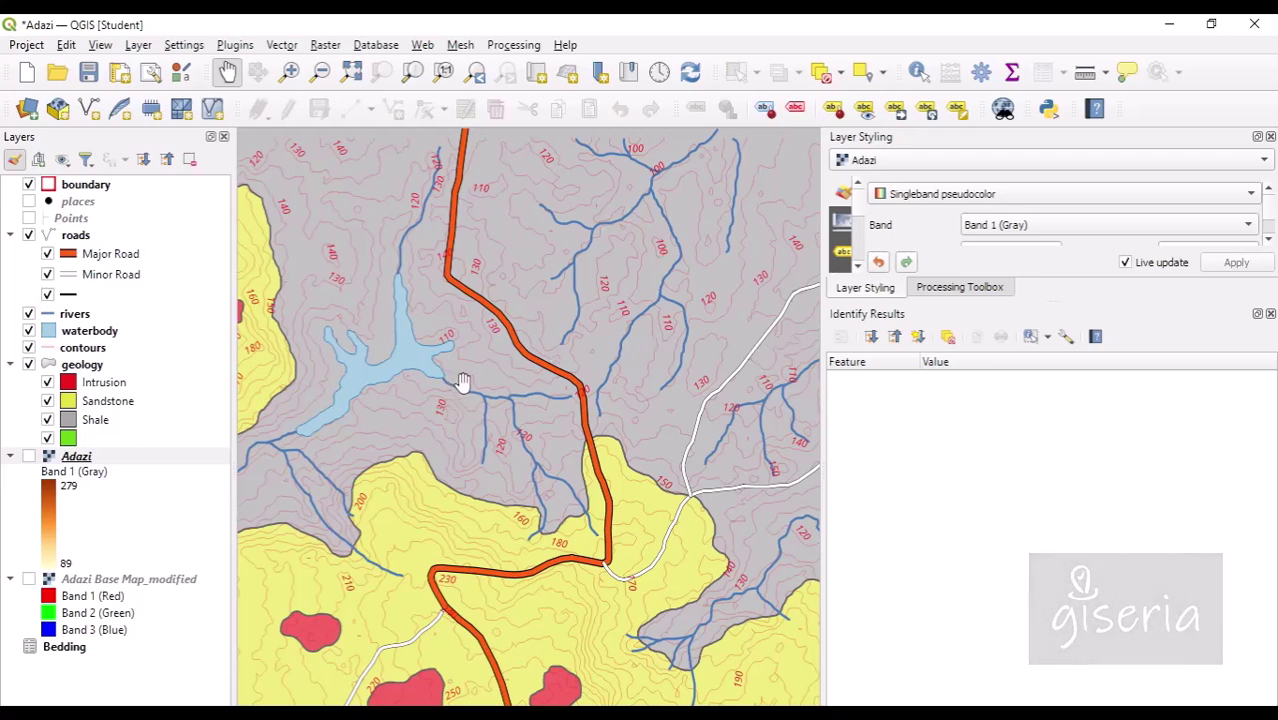
pyautogui.moveTo(397, 436); pyautogui.dragTo(508, 379)
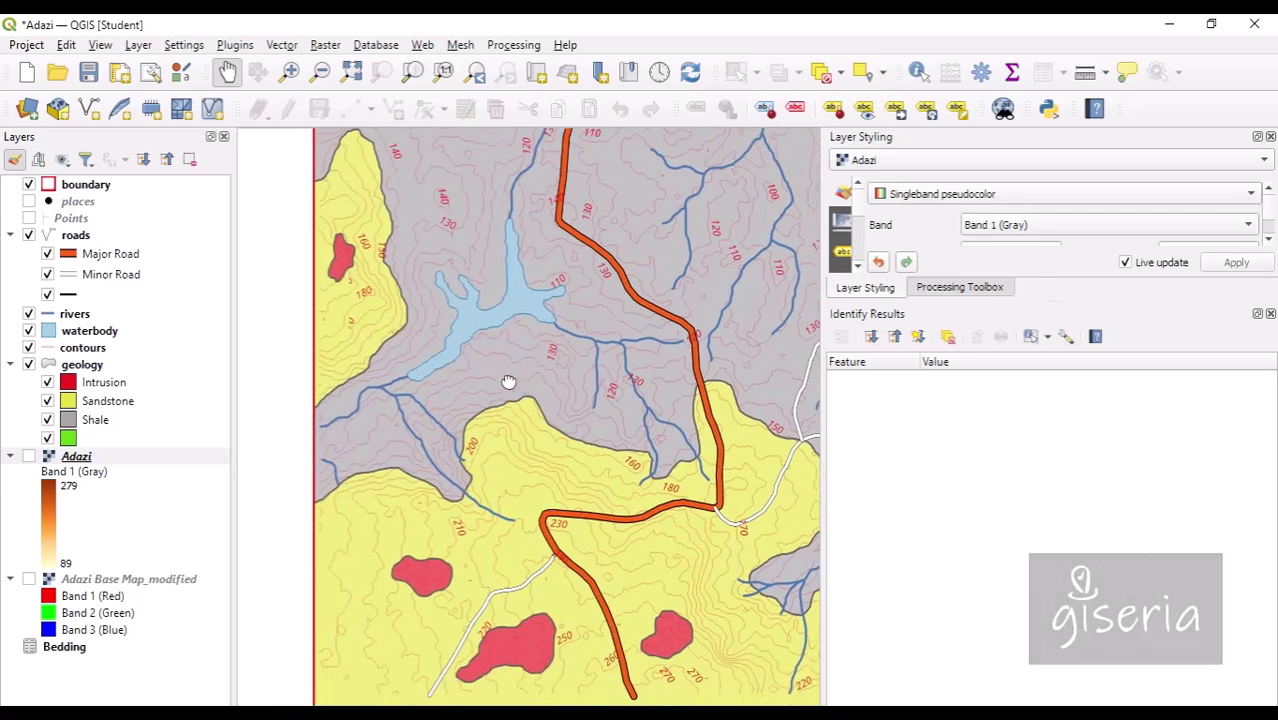